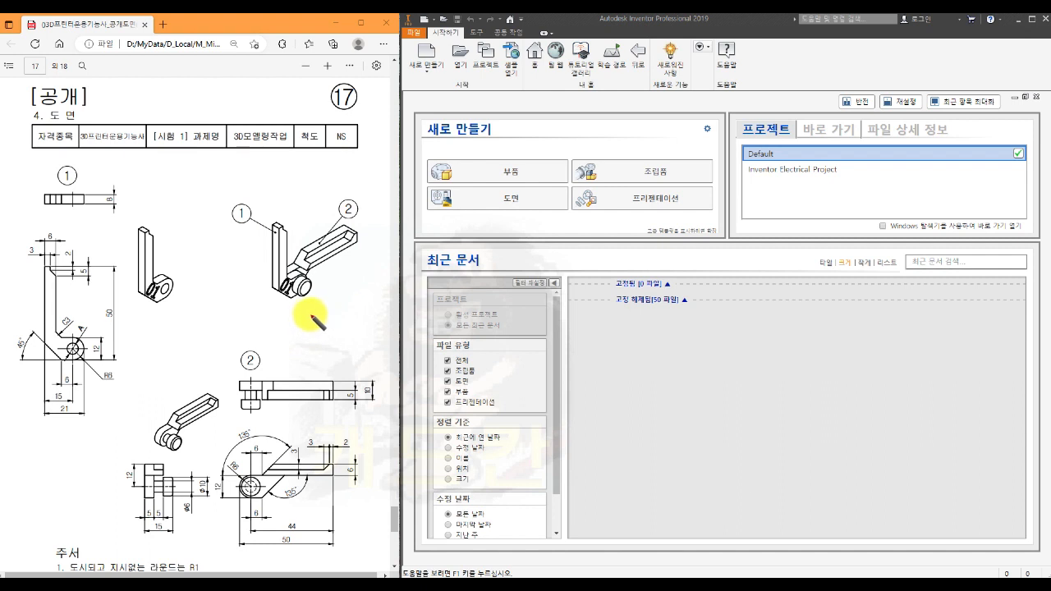
- Mark the X and Y axes at the hinge of the assembly view and the middle planes on the top views of parts 1 and 2
mouse_move(271, 308)
left_mouse_down()
mouse_move(301, 284)
mouse_move(350, 276)
left_mouse_up()
mouse_move(348, 264)
left_mouse_down()
mouse_move(338, 278)
mouse_move(304, 256)
mouse_move(305, 341)
left_mouse_up()
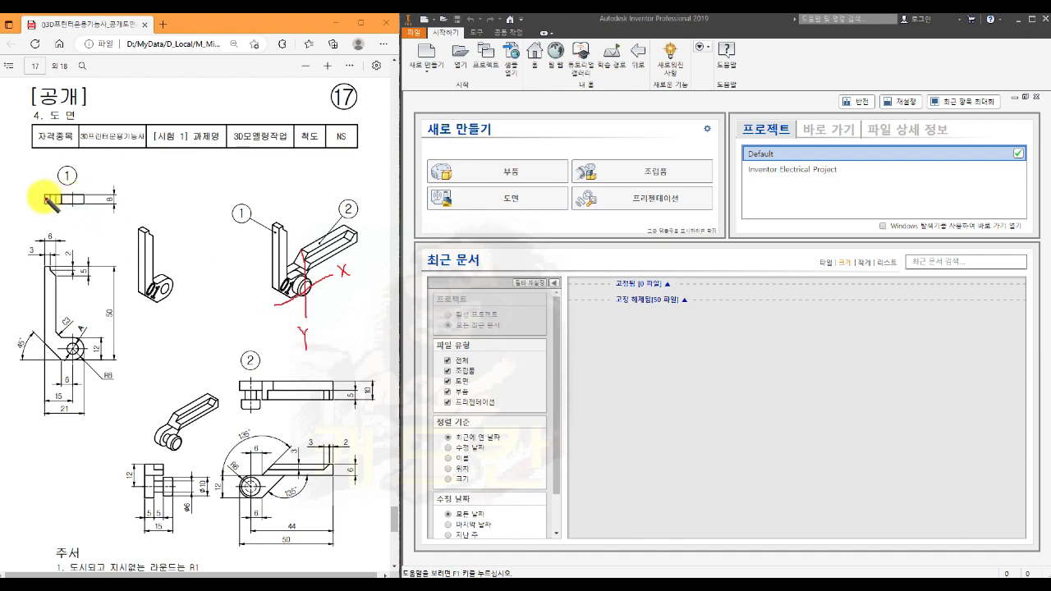
left_click_drag(37, 198, 95, 198)
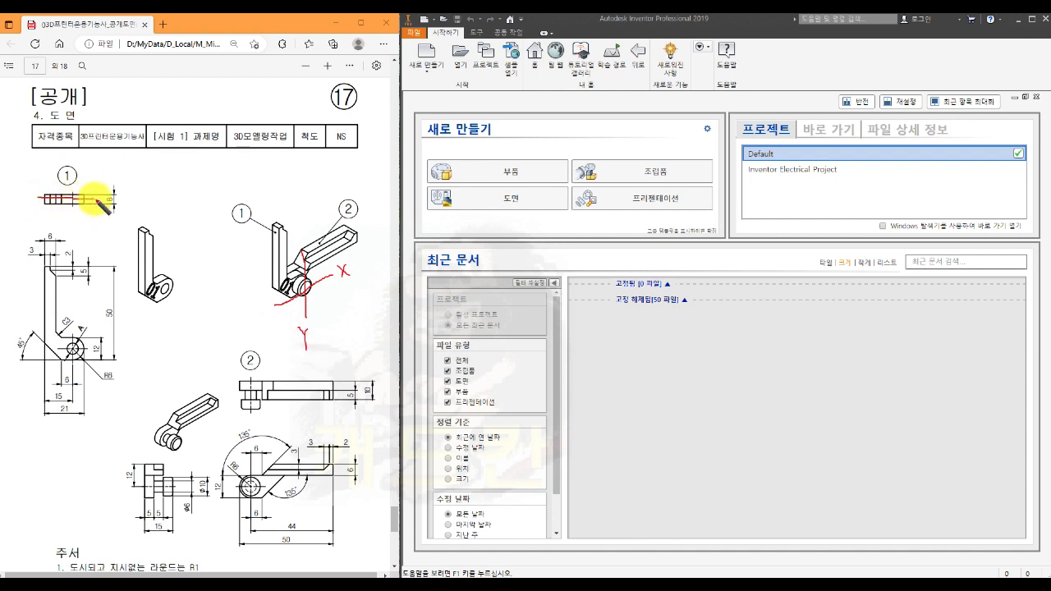
left_click_drag(25, 199, 39, 199)
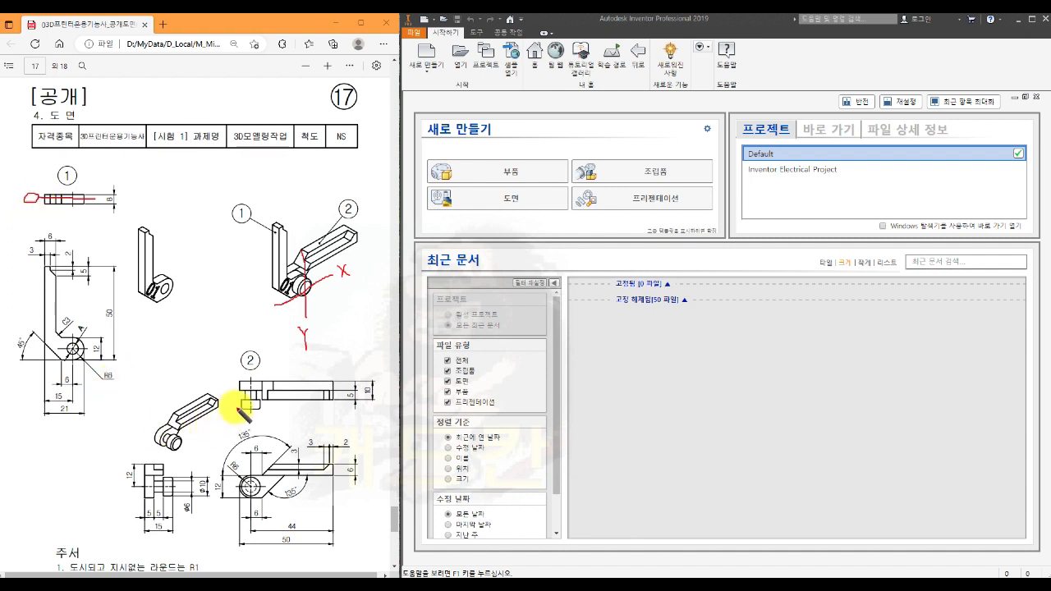
mouse_move(227, 398)
left_mouse_down()
mouse_move(282, 397)
mouse_move(225, 401)
left_mouse_up()
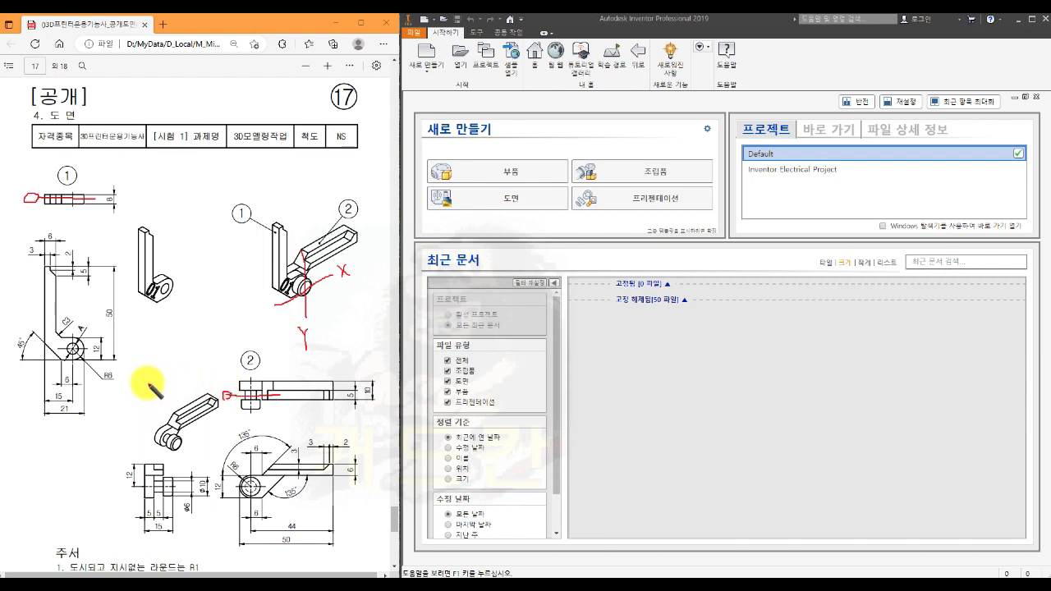
- Circle hole dimension A on part 1 and the ø6 pin dimension on part 2, and note ø6.8 beside A
mouse_move(86, 337)
left_mouse_down()
mouse_move(79, 325)
mouse_move(73, 338)
mouse_move(90, 333)
left_mouse_up()
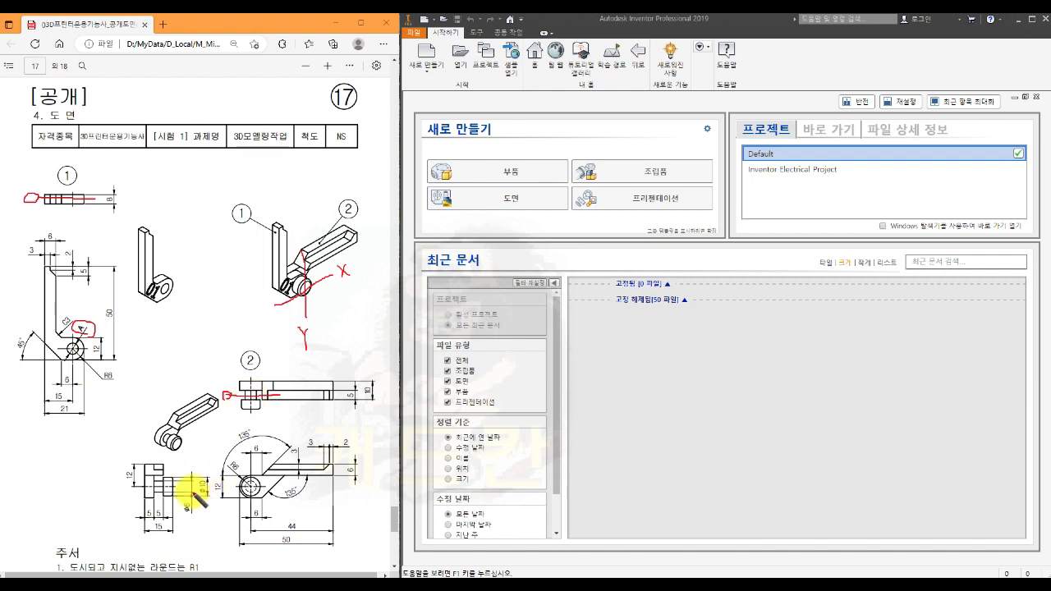
mouse_move(188, 514)
left_mouse_down()
mouse_move(181, 501)
mouse_move(188, 517)
left_mouse_up()
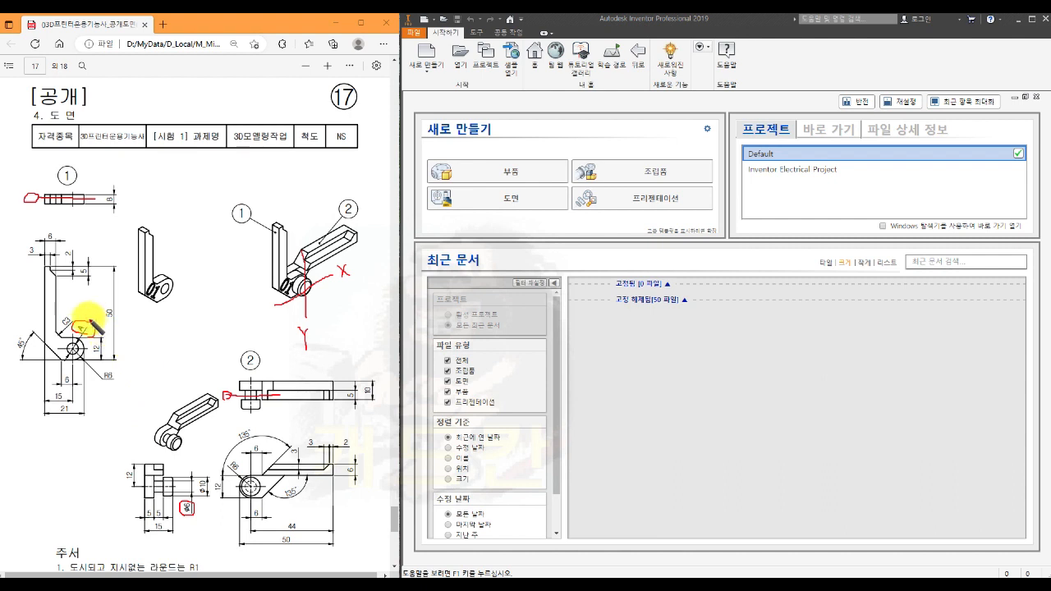
mouse_move(84, 310)
left_mouse_down()
mouse_move(74, 305)
mouse_move(74, 315)
mouse_move(103, 301)
left_mouse_up()
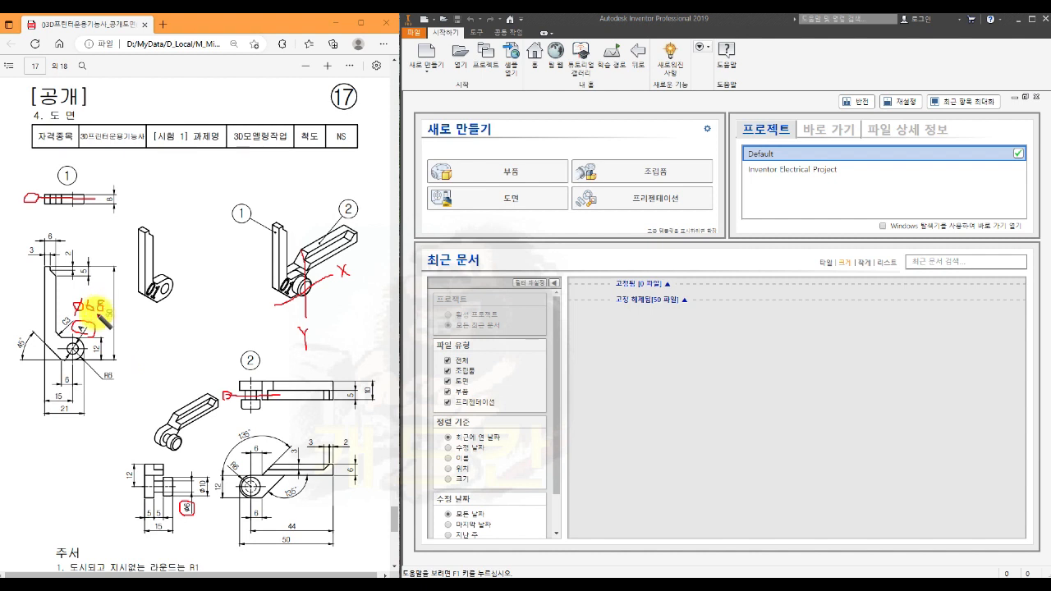
left_click(97, 311)
- Circle part 1's thickness dimension and part 2's matching 5 mm dimension, and note 4.2 beside part 1's thickness
mouse_move(110, 204)
left_mouse_down()
mouse_move(124, 207)
mouse_move(105, 190)
mouse_move(101, 199)
left_mouse_up()
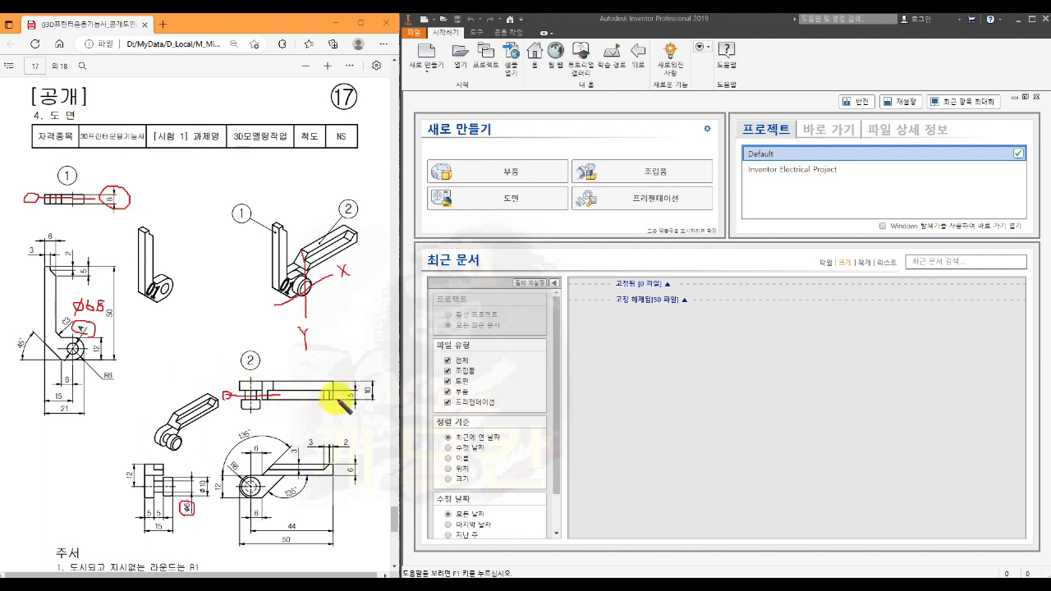
mouse_move(354, 405)
left_mouse_down()
mouse_move(352, 390)
mouse_move(342, 404)
mouse_move(352, 409)
left_mouse_up()
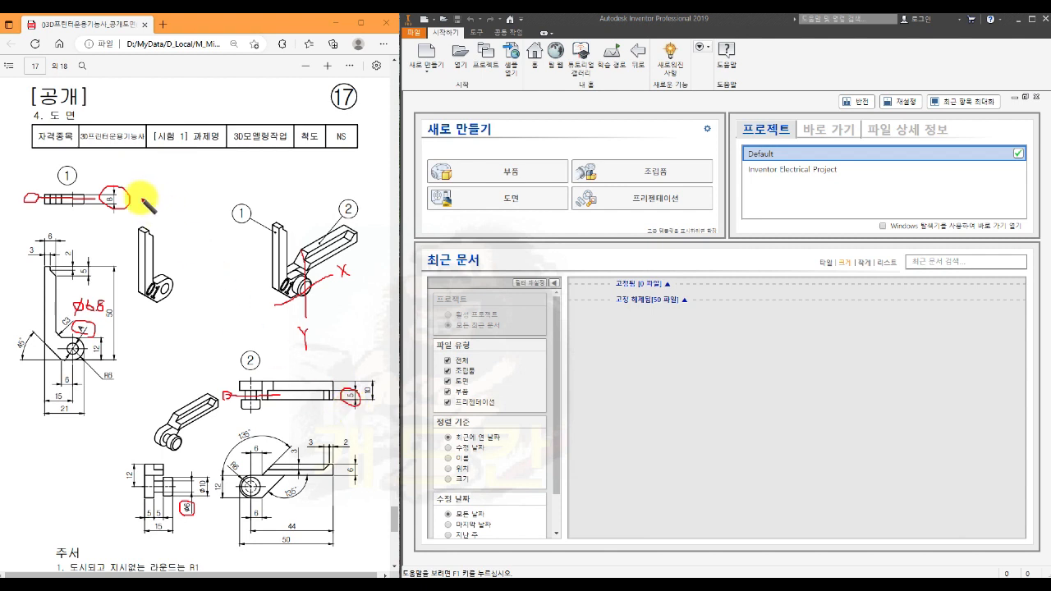
mouse_move(144, 192)
left_mouse_down()
mouse_move(145, 207)
mouse_move(167, 203)
left_mouse_up()
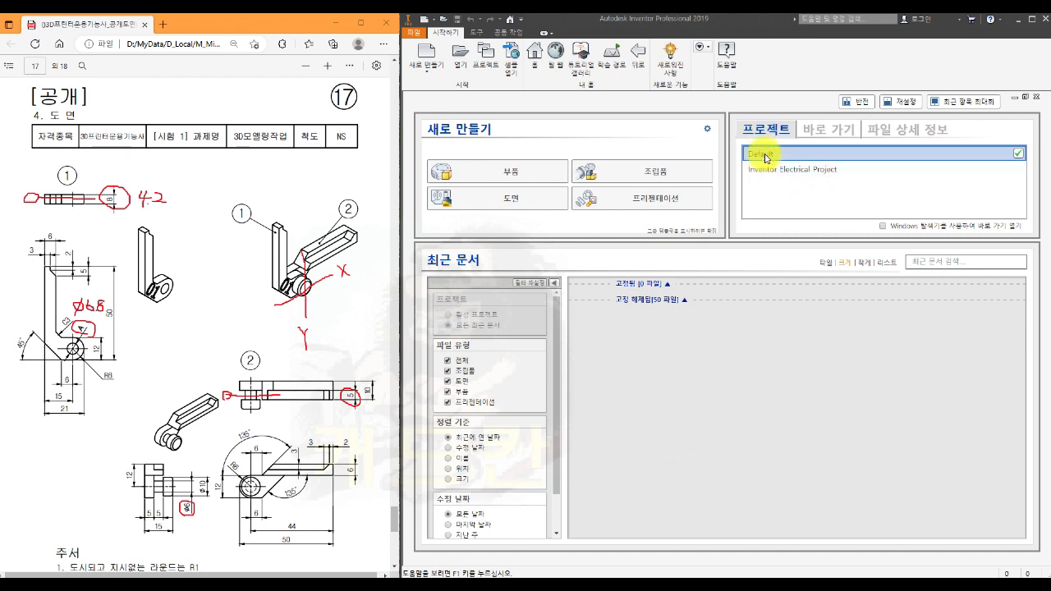
- Check the default template's measurement unit and drawing standard without changing them, and close the home page
left_click(706, 129)
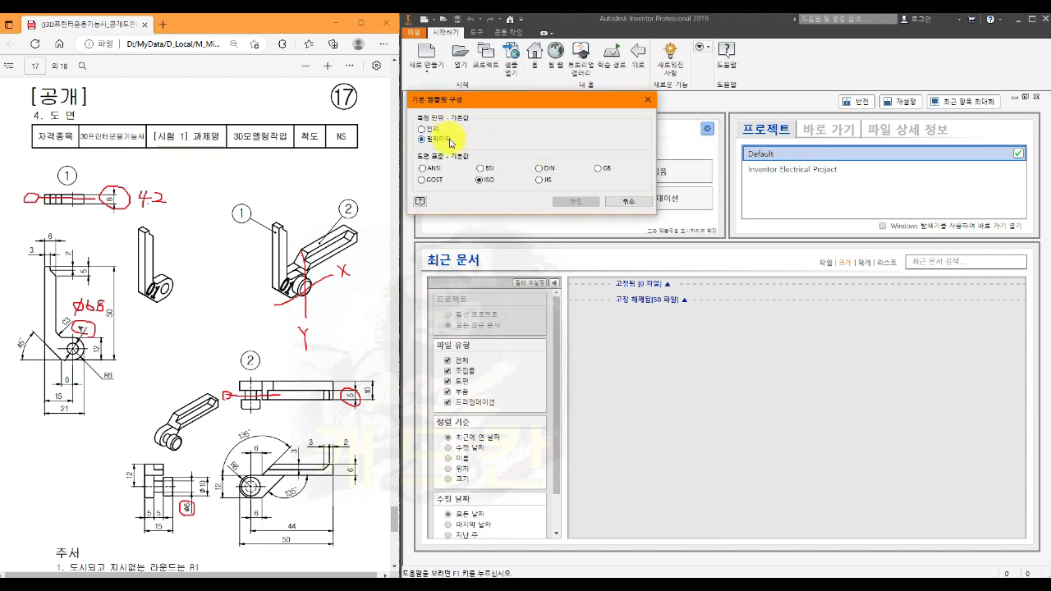
left_click(633, 202)
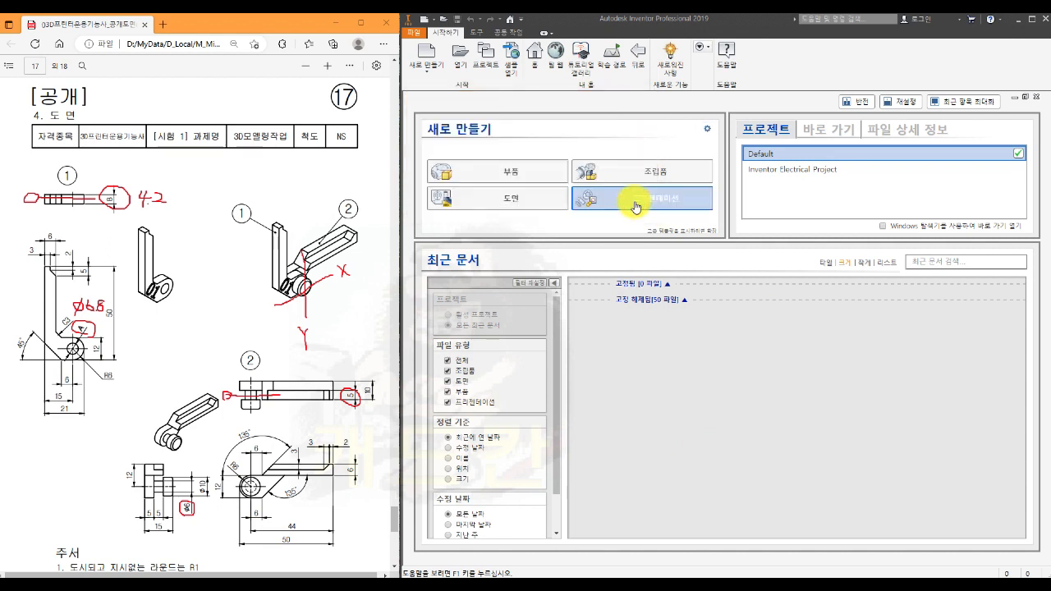
left_click(1037, 100)
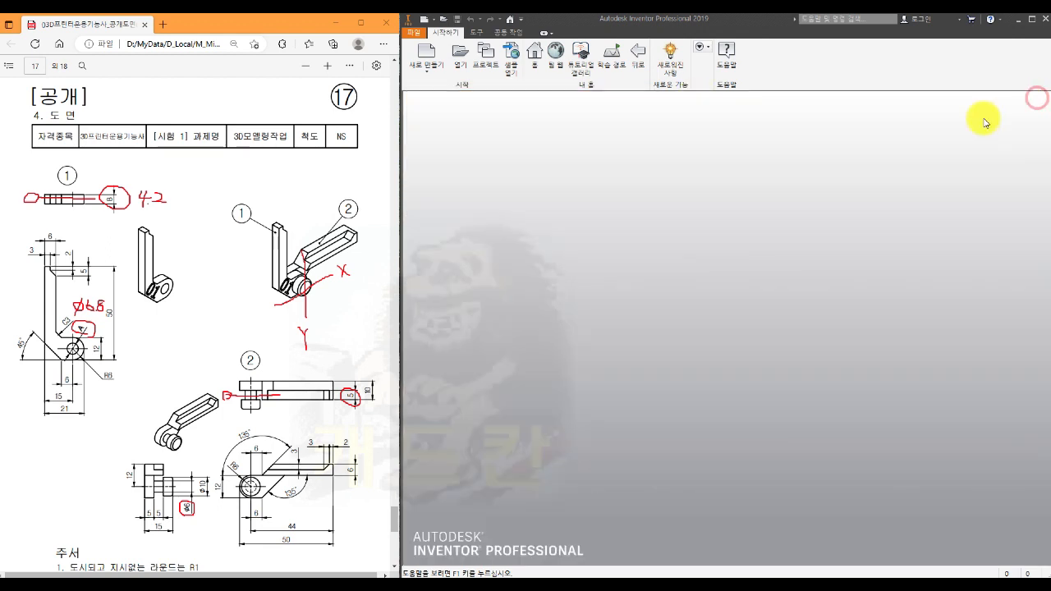
- Create a new part from the SM templates.ipt template in Works and save it as 부품1.ipt in folder 17
left_click(426, 55)
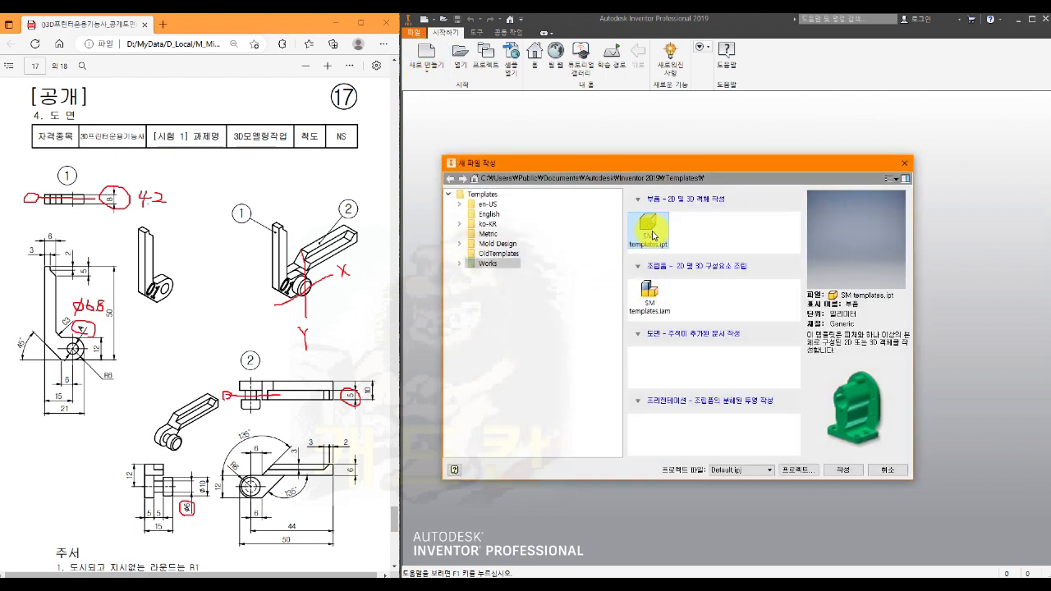
left_click(848, 468)
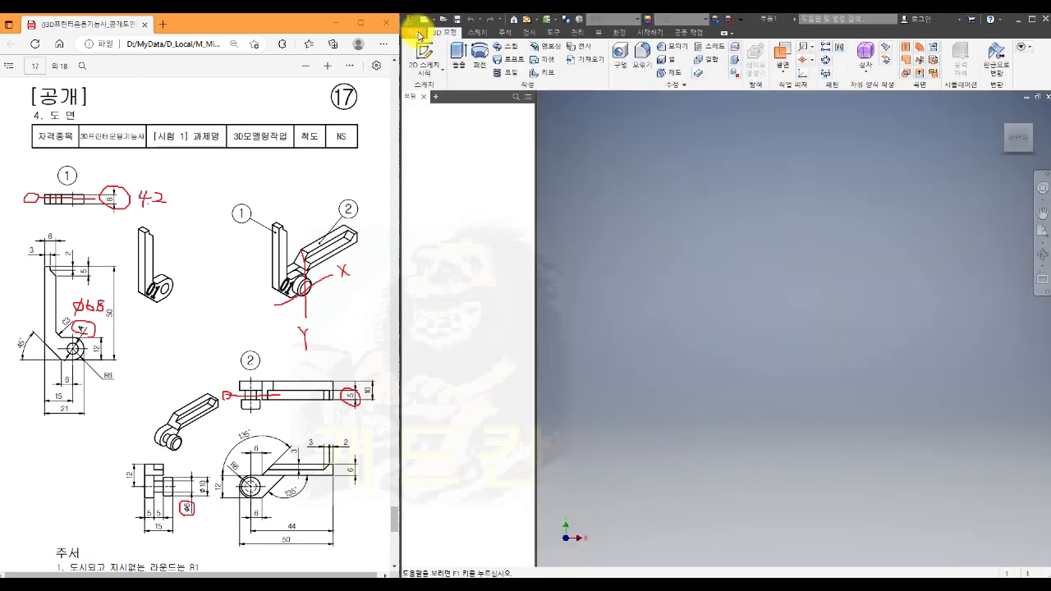
left_click(419, 33)
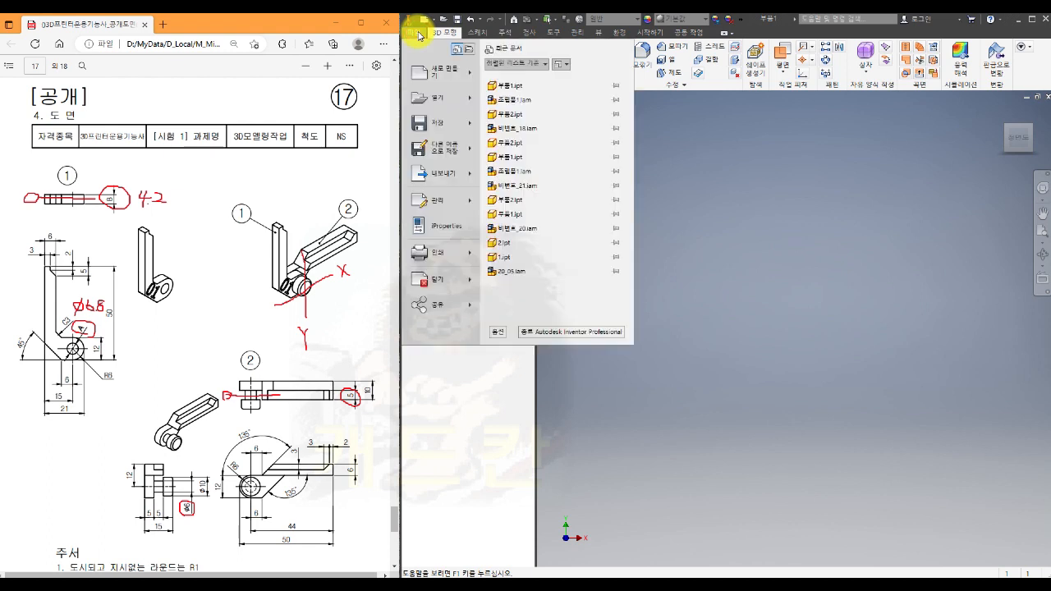
mouse_move(433, 154)
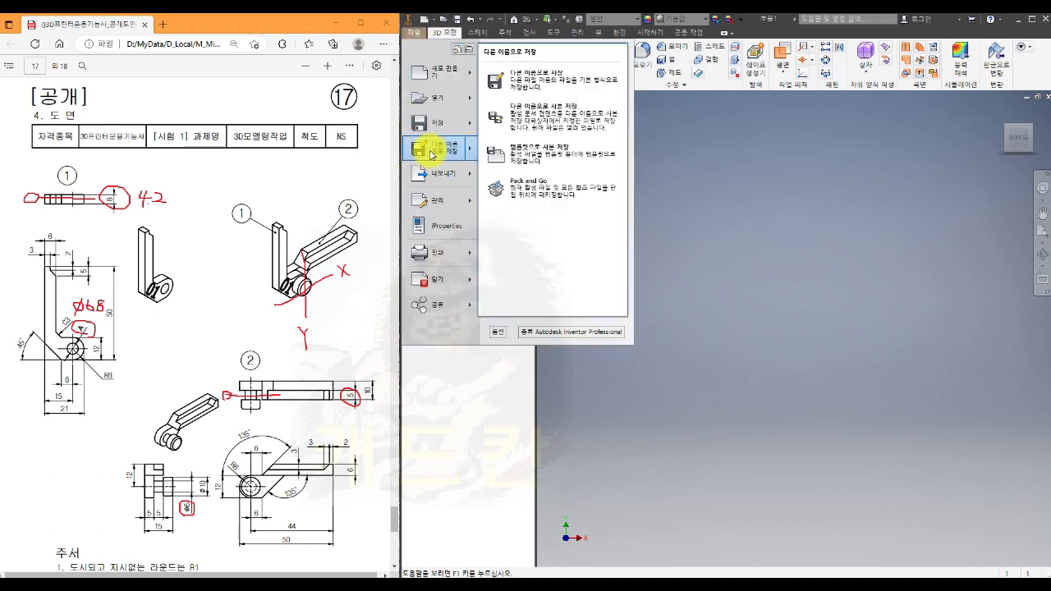
left_click(555, 82)
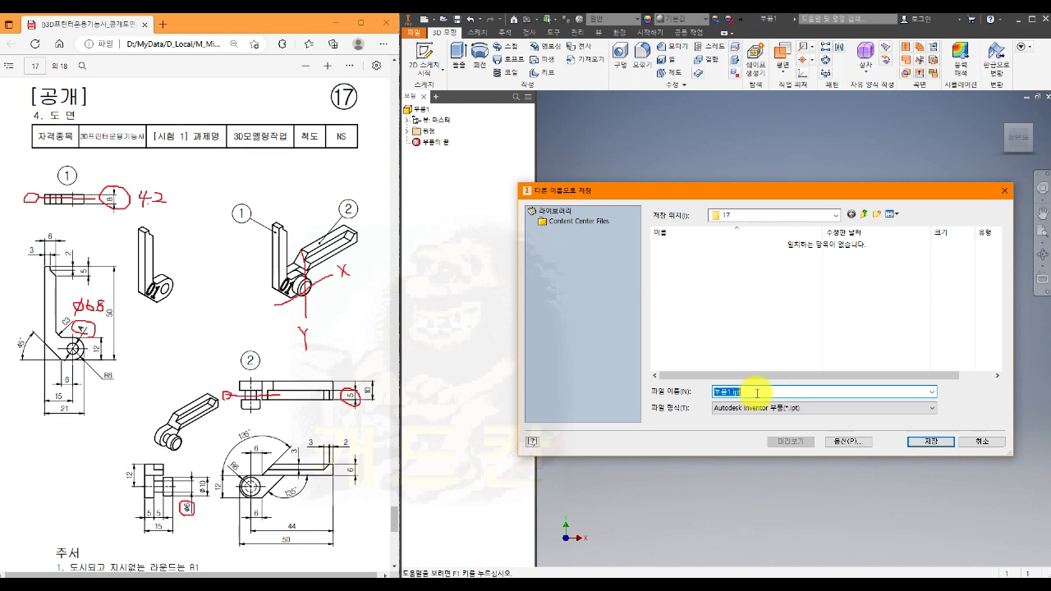
left_click(928, 443)
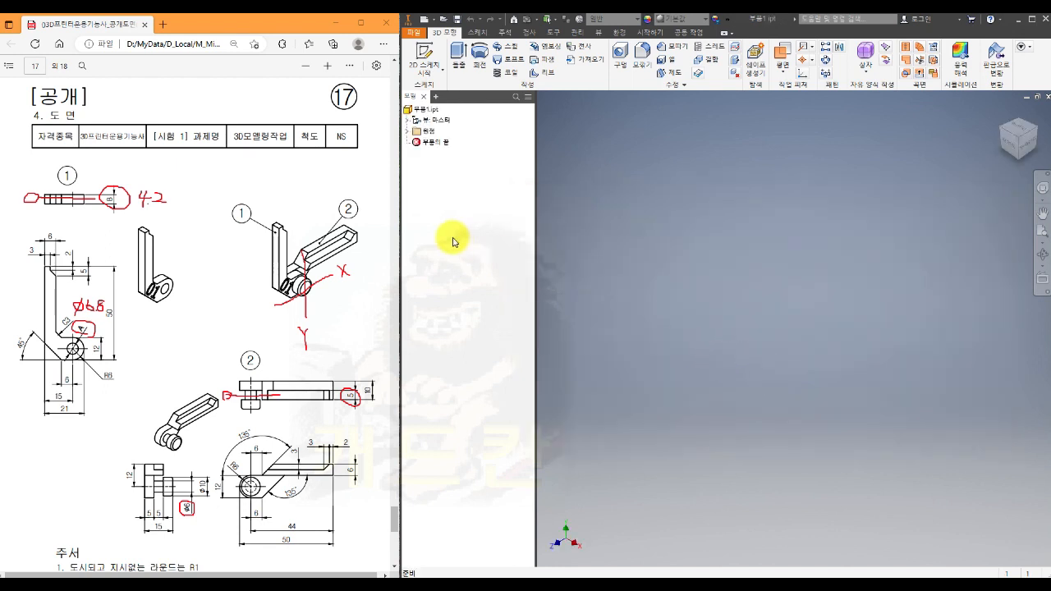
- Start a sketch on the XY plane and draw a 6.8 mm diameter circle centred on the origin
left_click(409, 132)
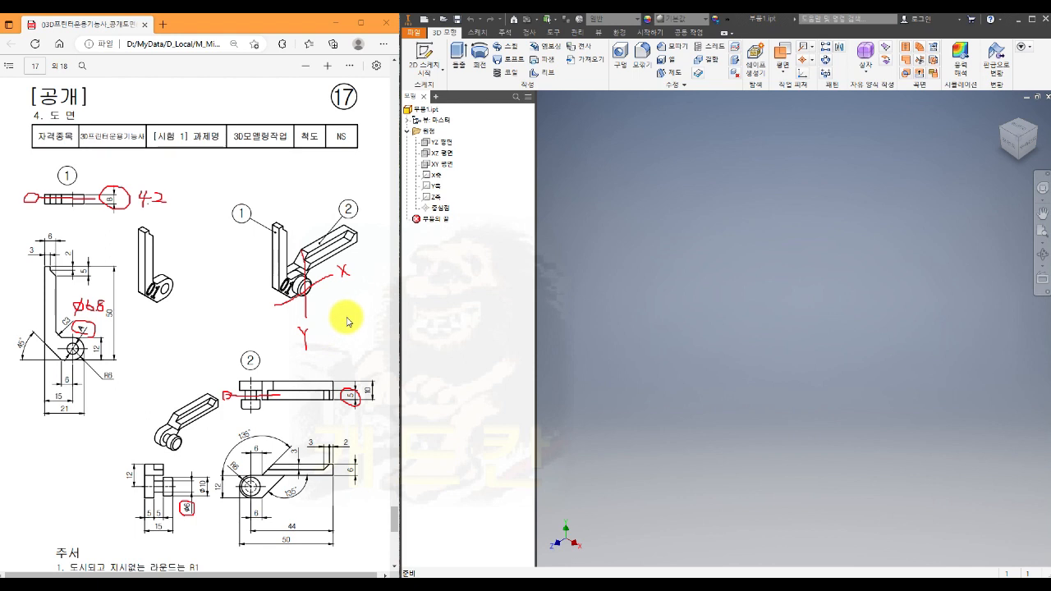
left_click(448, 166)
key("s")
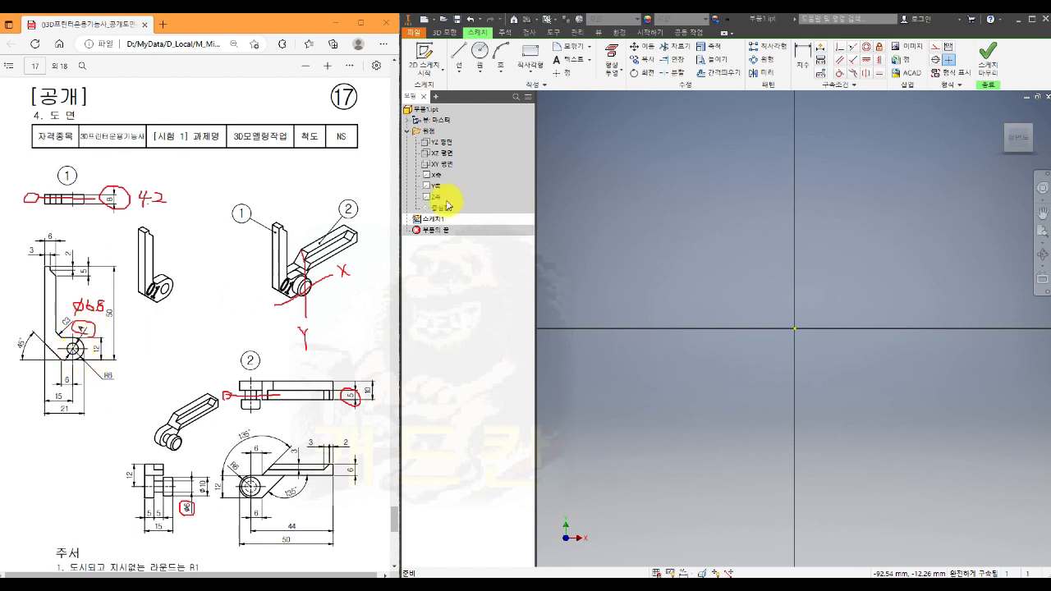
left_click(480, 51)
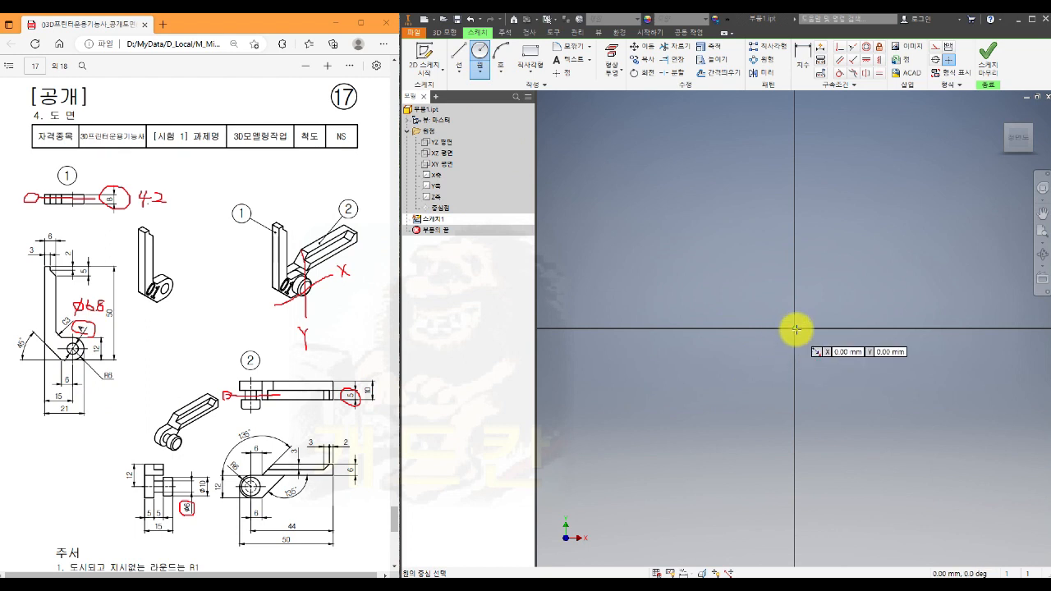
left_click(794, 330)
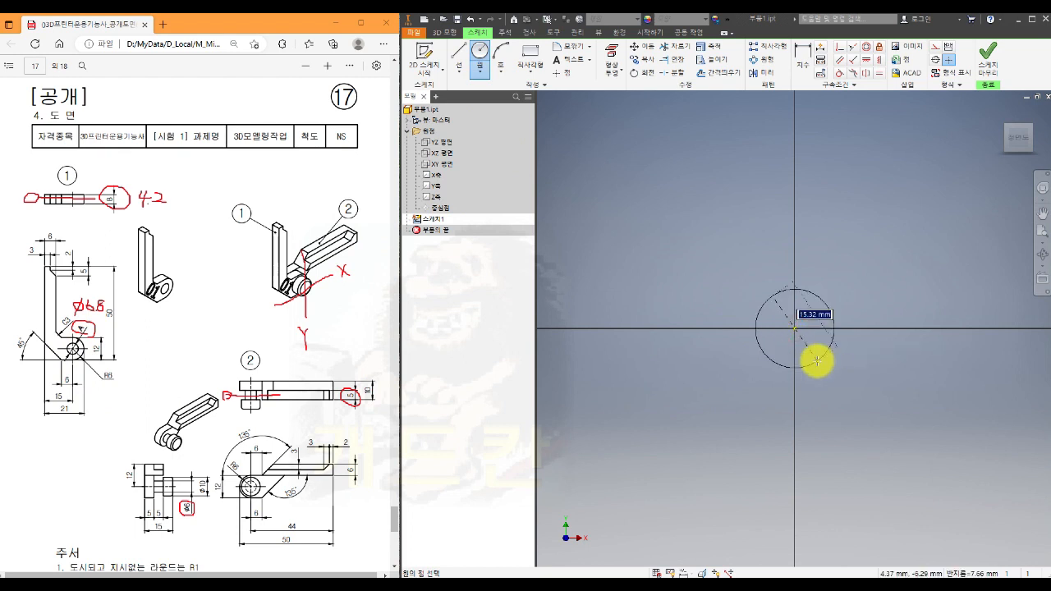
type("6.8")
key("Return")
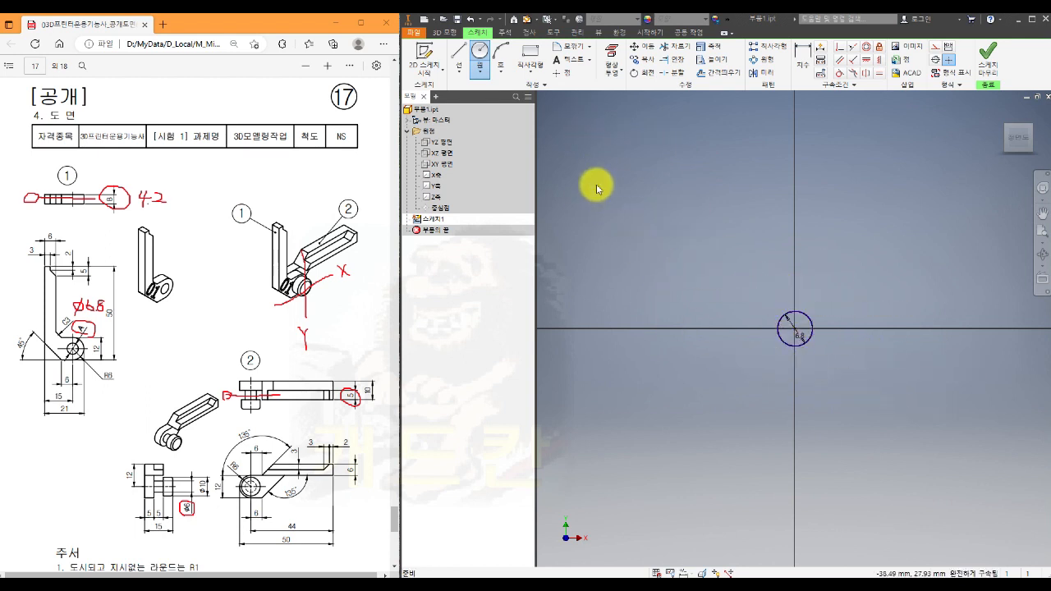
key("Escape")
- Sketch a horizontal centre-to-centre slot below the circle, about 15 mm between its arc centres
left_click(523, 73)
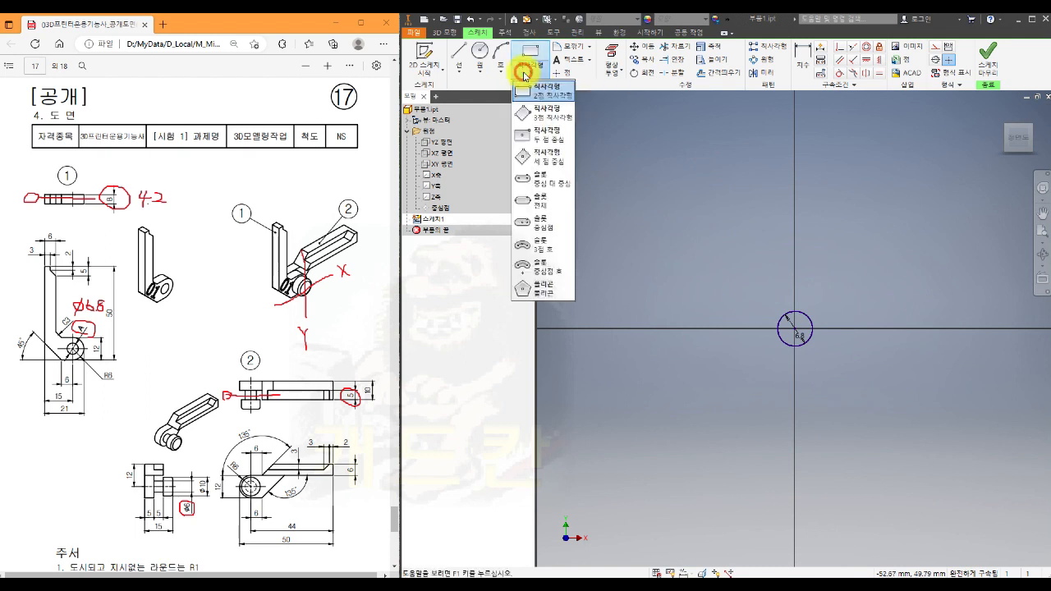
left_click(558, 186)
left_click(733, 367)
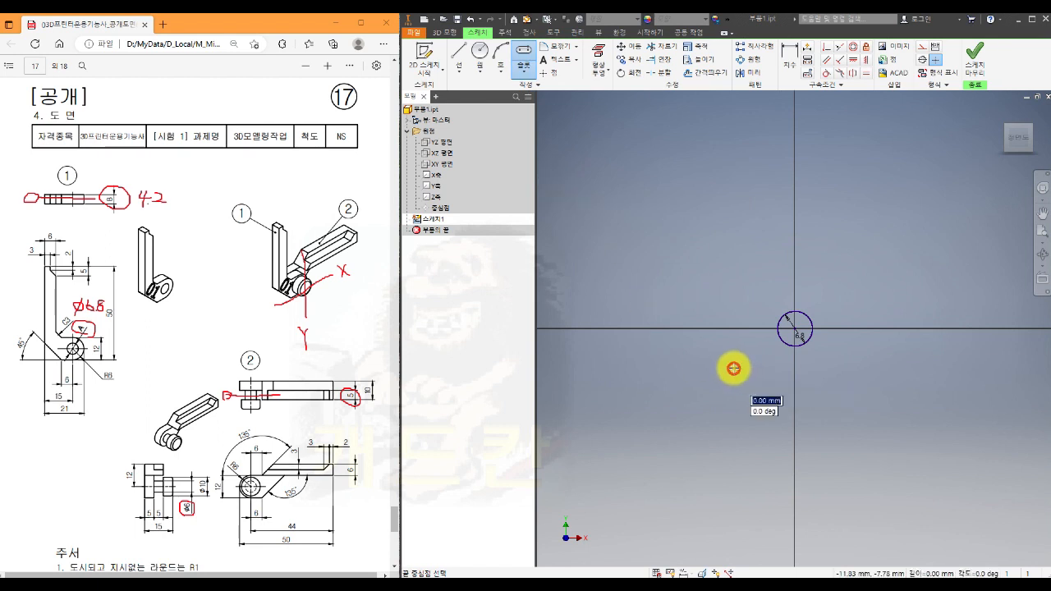
left_click(814, 369)
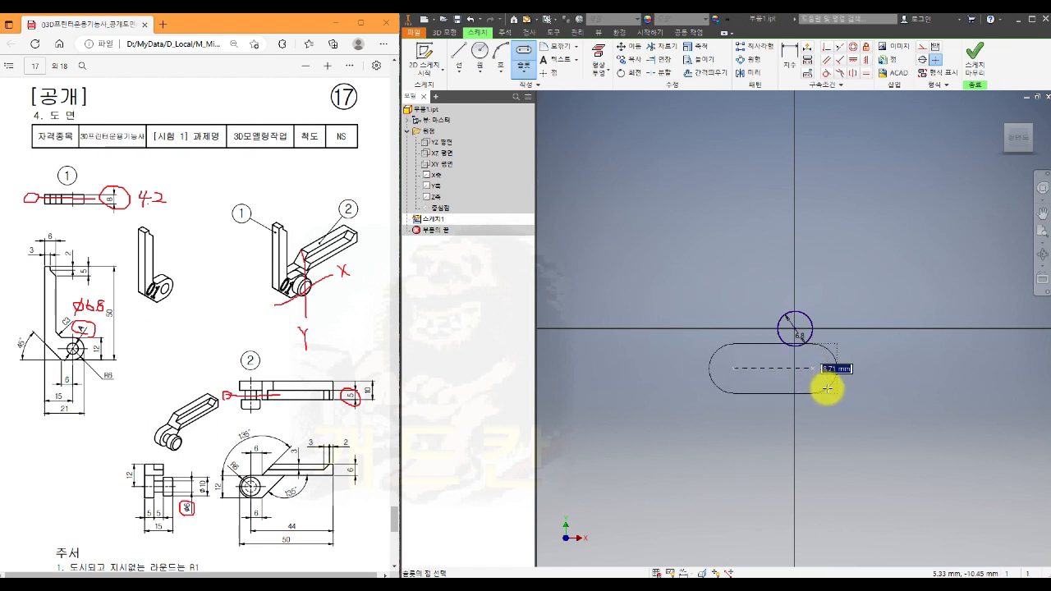
left_click(828, 402)
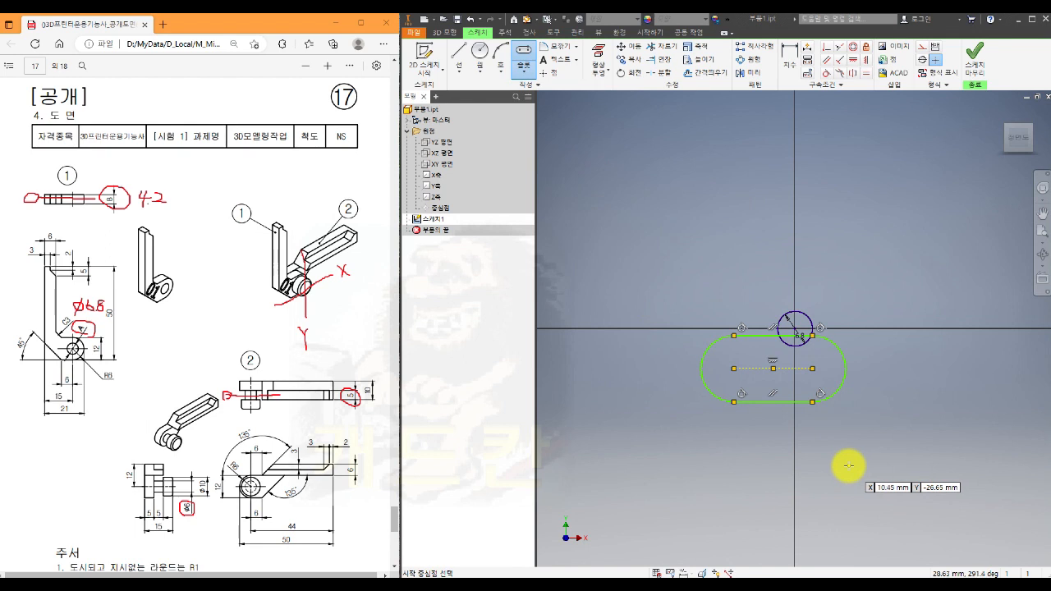
key("Escape")
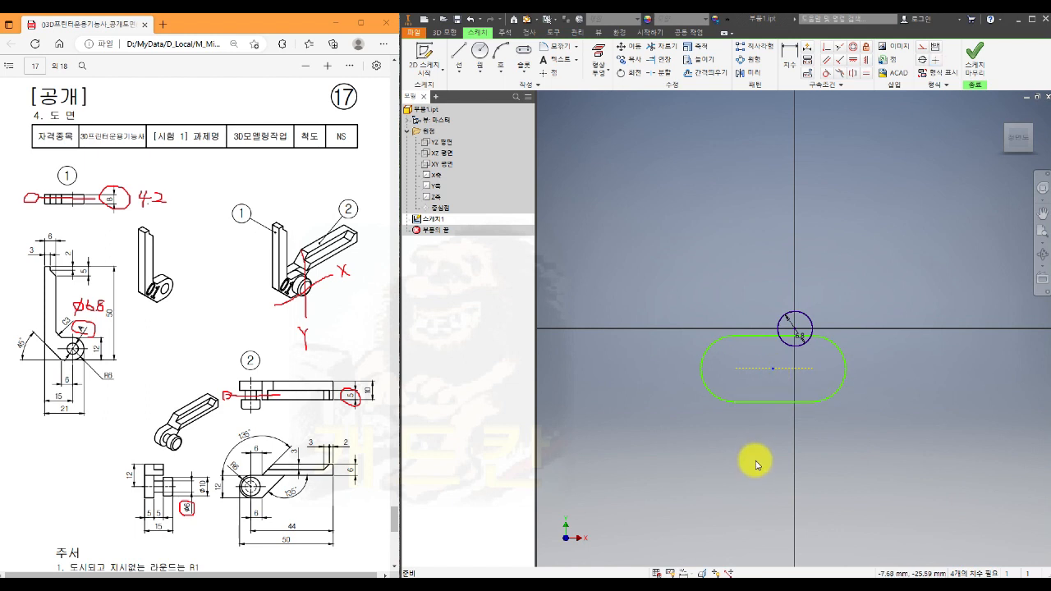
- Make the centre of the slot's right arc coincident with the circle's centre at the origin
left_click(827, 47)
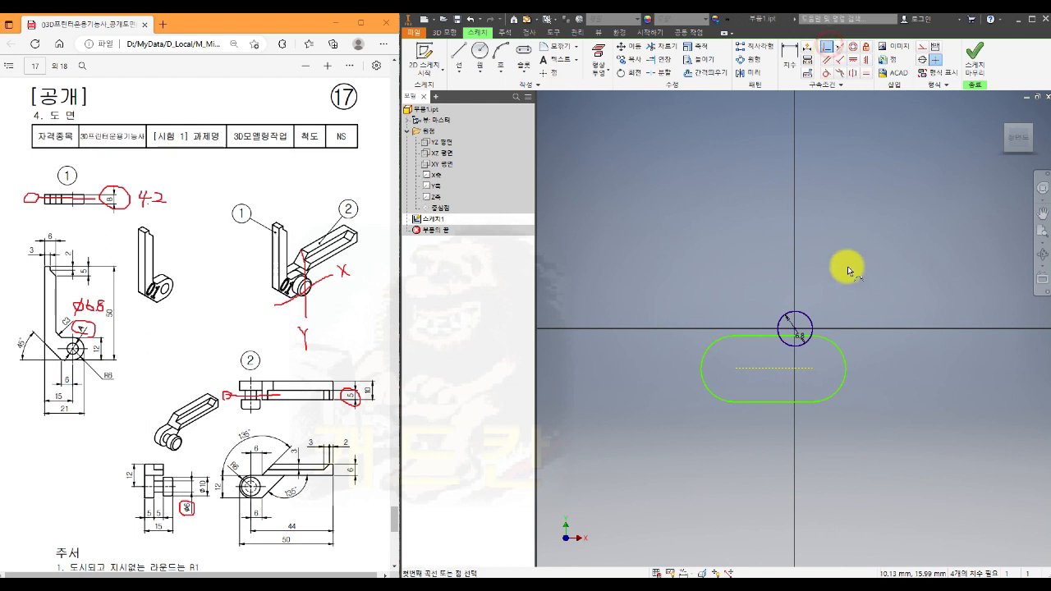
left_click(815, 373)
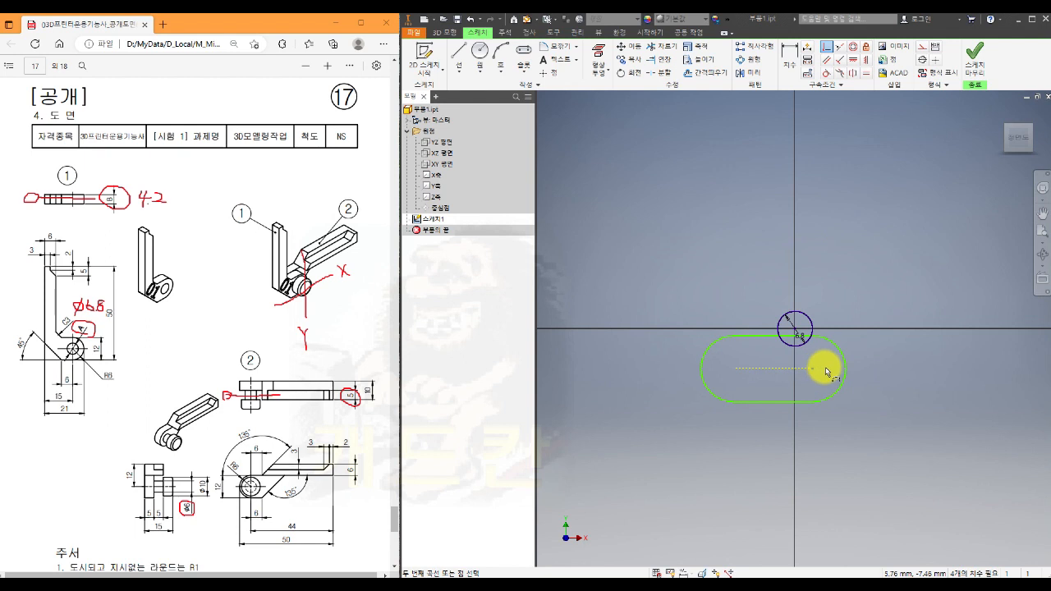
left_click(794, 328)
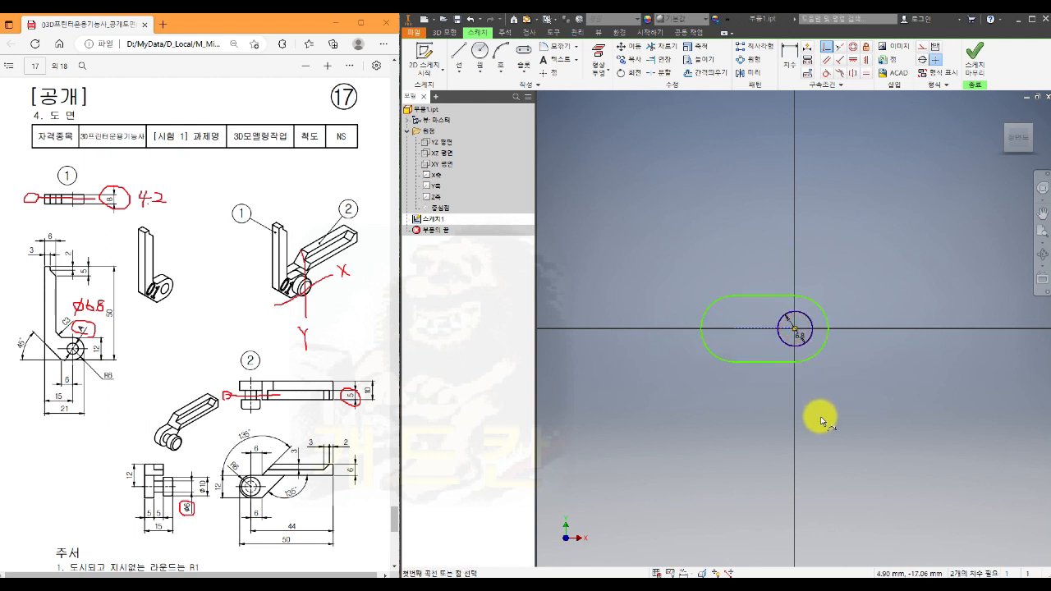
key("Escape")
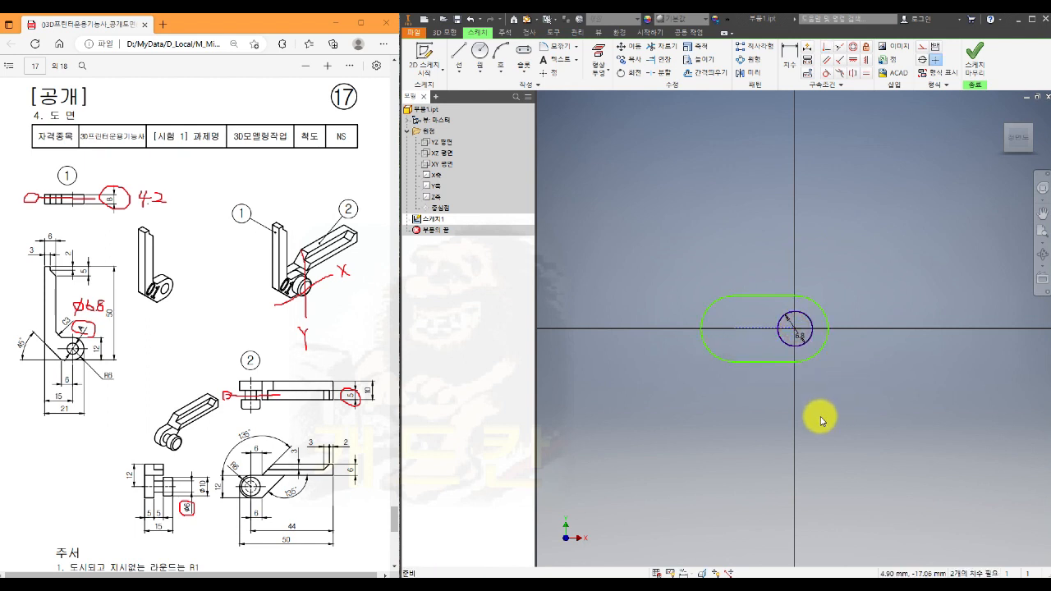
- Delete the slot's left end arc, leaving that end of the profile open
left_click(707, 353)
key("Delete")
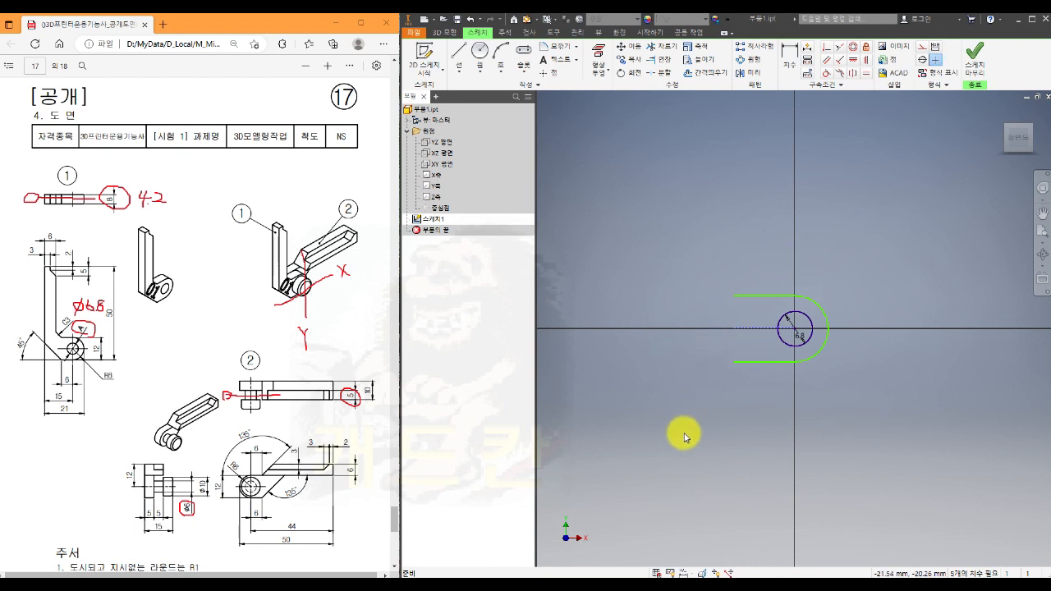
middle_click_drag(699, 392, 700, 468)
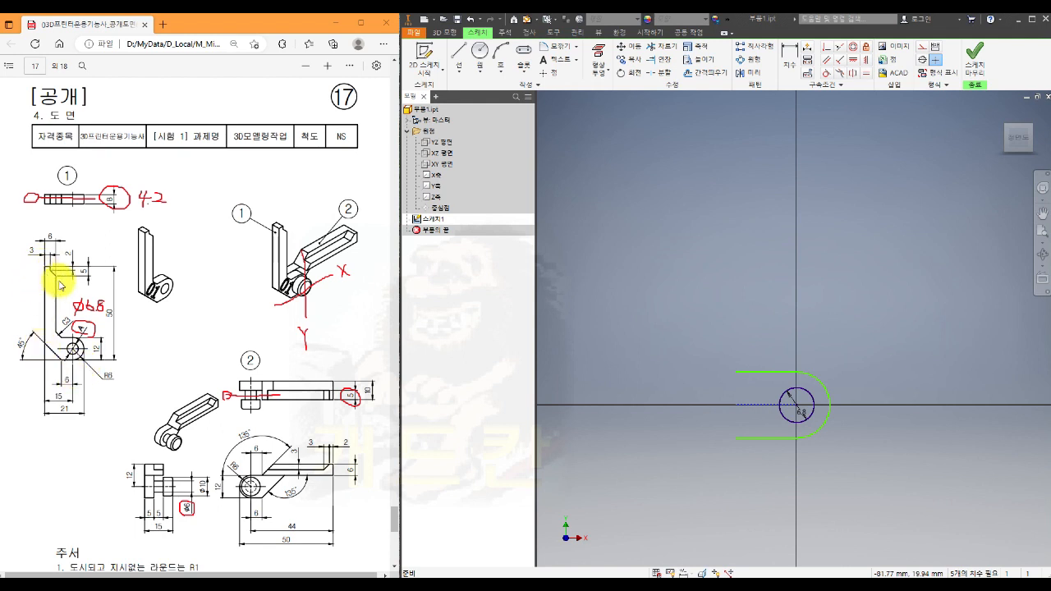
- Draw an upright rectangle about 8 mm wide and 44 mm tall overlapping the slot profile's open left end
left_click(523, 75)
left_click(542, 105)
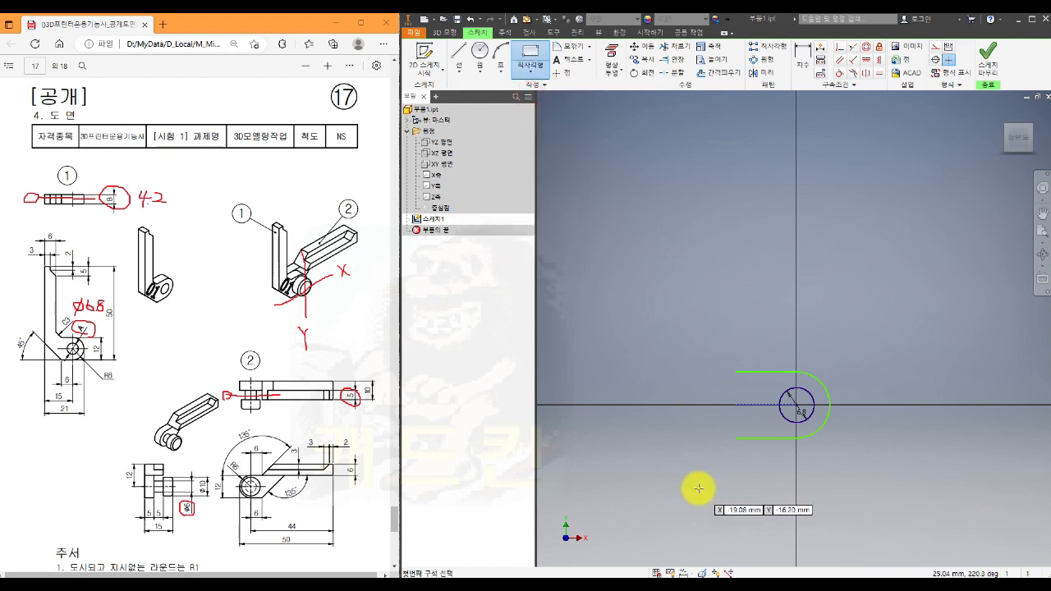
left_click(746, 430)
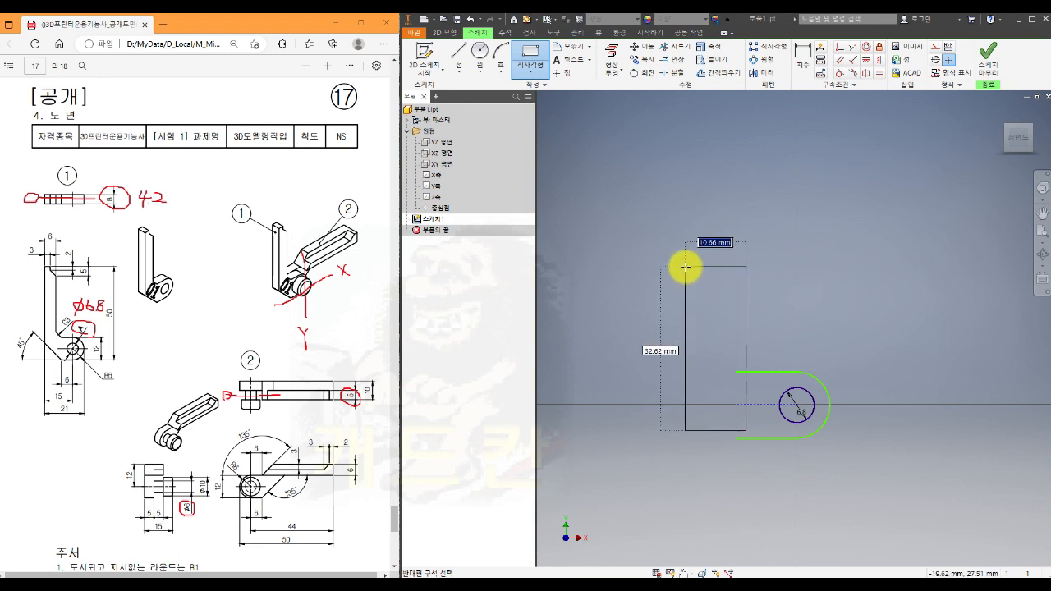
left_click(705, 203)
key("Escape")
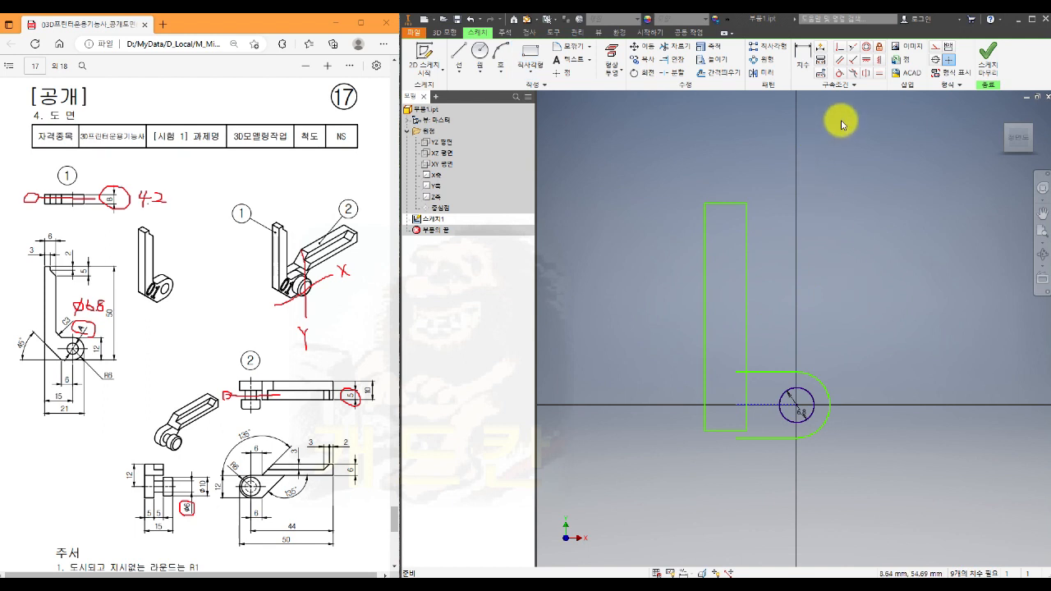
- Make the open end of the slot's lower line coincident with the rectangle's lower-right corner
left_click(840, 47)
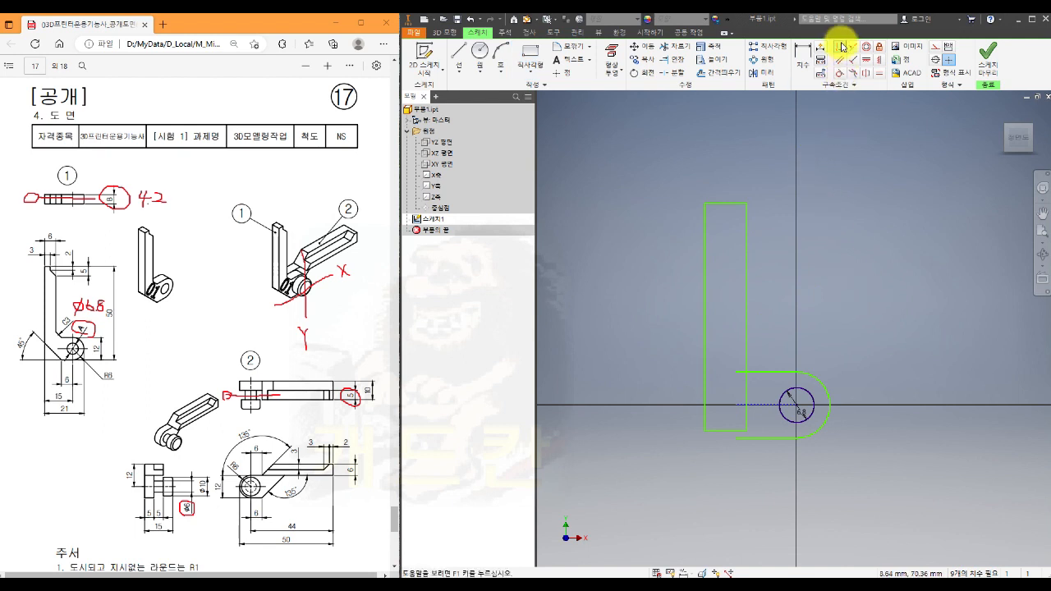
left_click(736, 438)
left_click(747, 431)
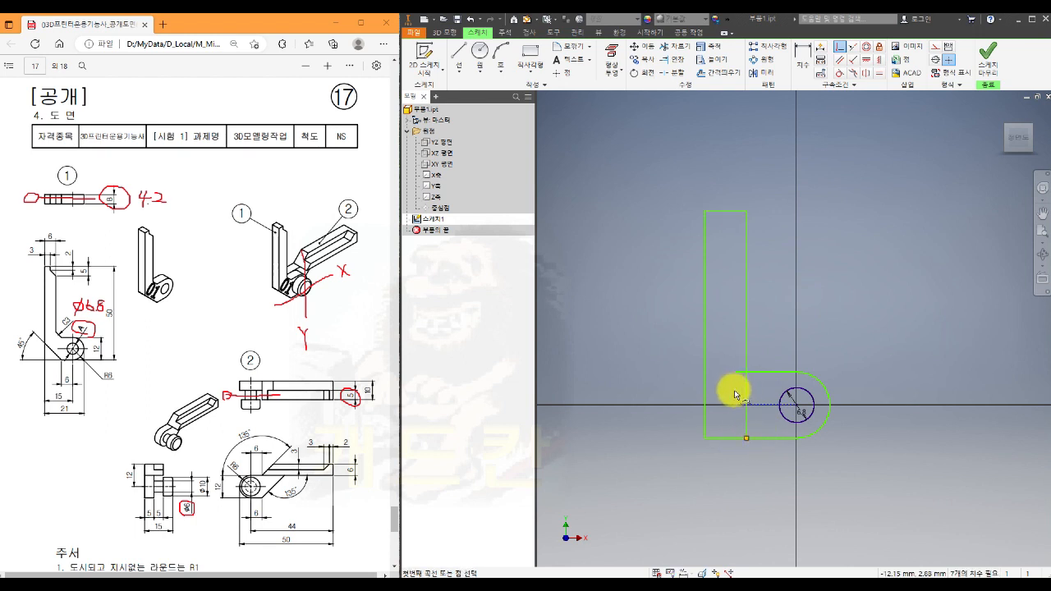
key("Escape")
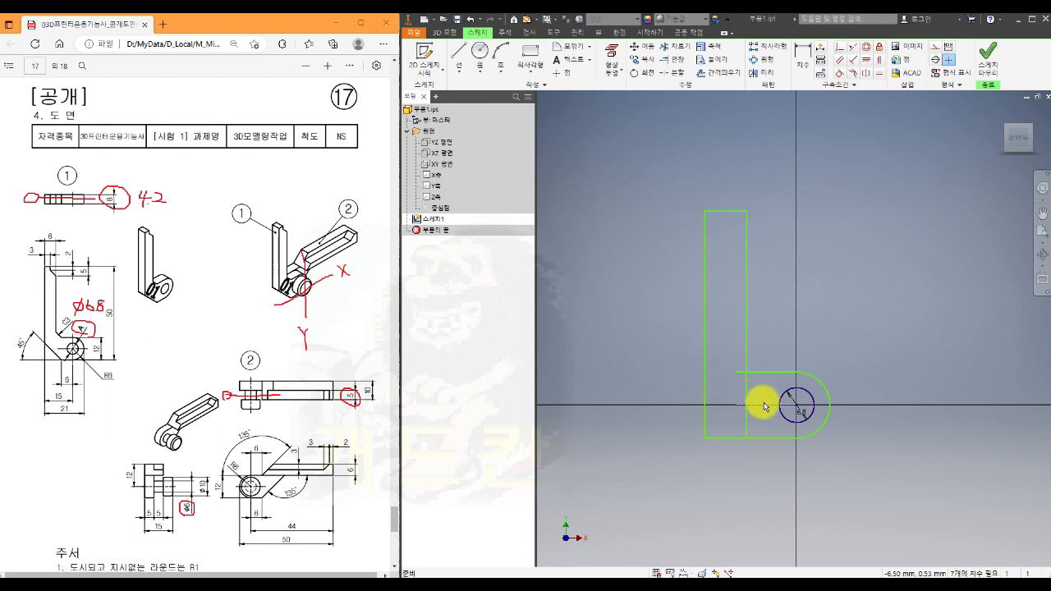
- Trim the rectangle's right side and the slot's upper line where they overlap, joining both shapes into one L-shaped outline
left_click(675, 47)
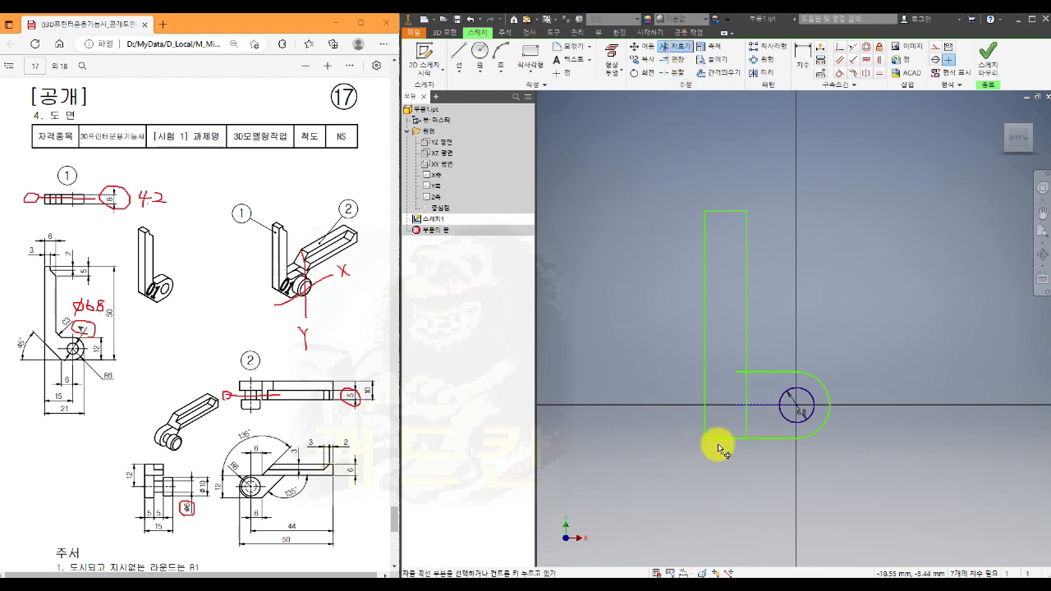
left_click(746, 422)
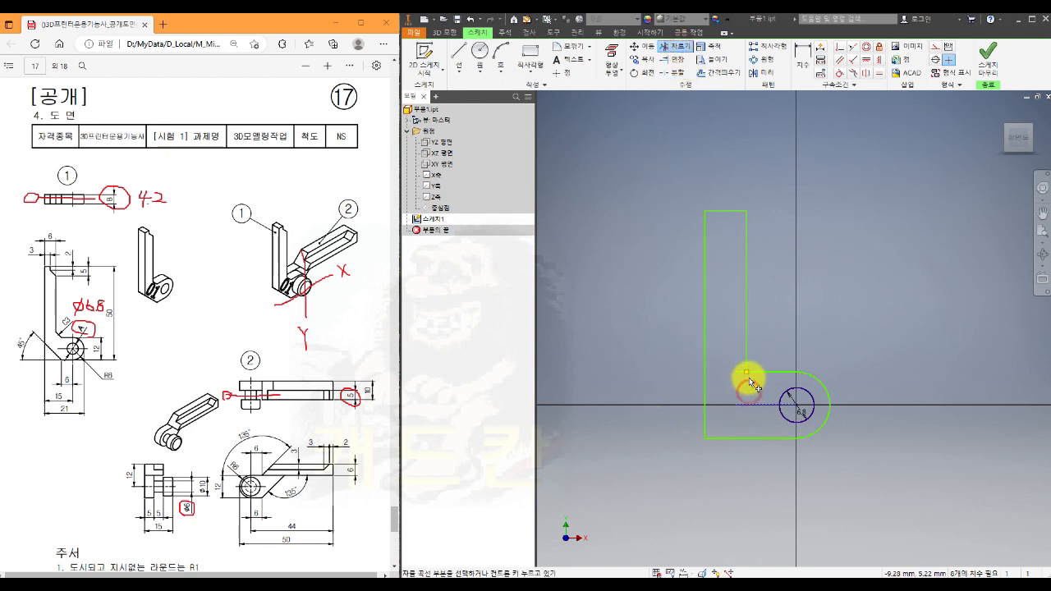
key("Escape")
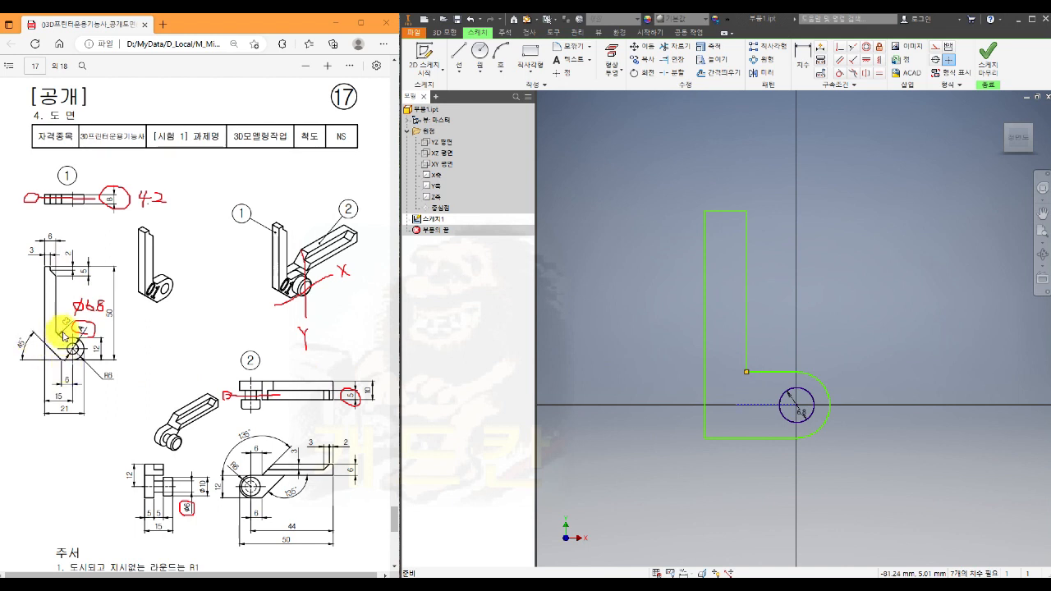
- Draw a short vertical line through the arm's upper edge, continued by a diagonal line crossing its right side
left_click(458, 50)
left_click(728, 195)
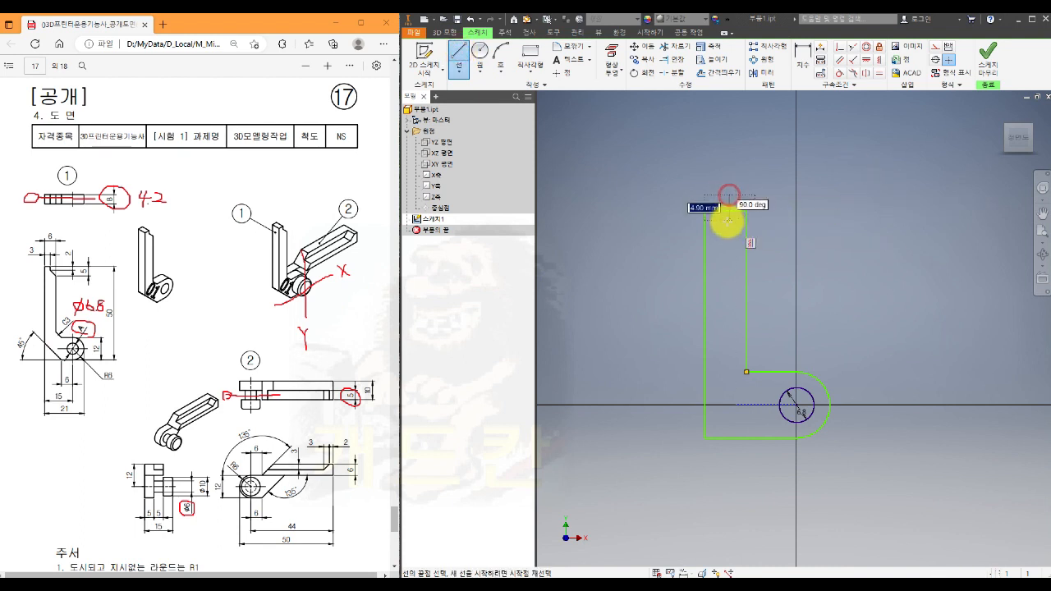
left_click(728, 227)
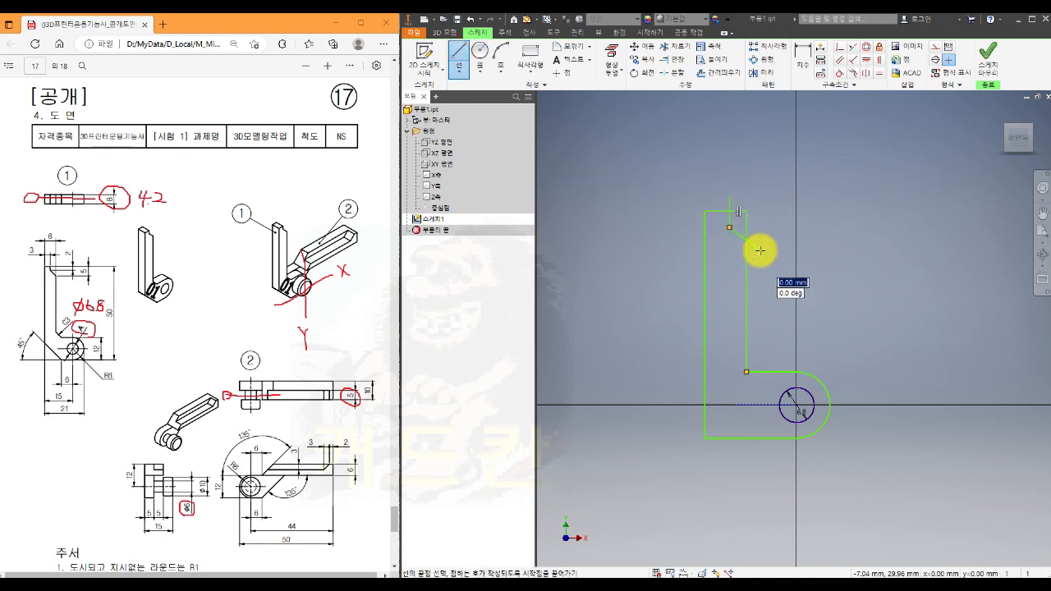
double_click(761, 250)
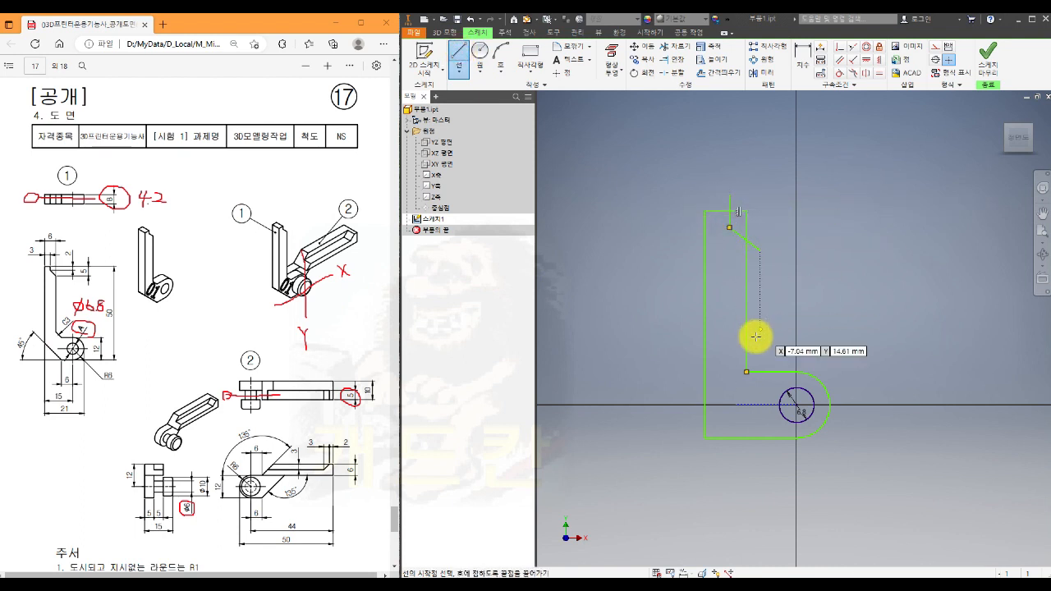
- Draw a diagonal line across the outline's lower-left corner and another across the inner corner between arm and hinge end
left_click(676, 374)
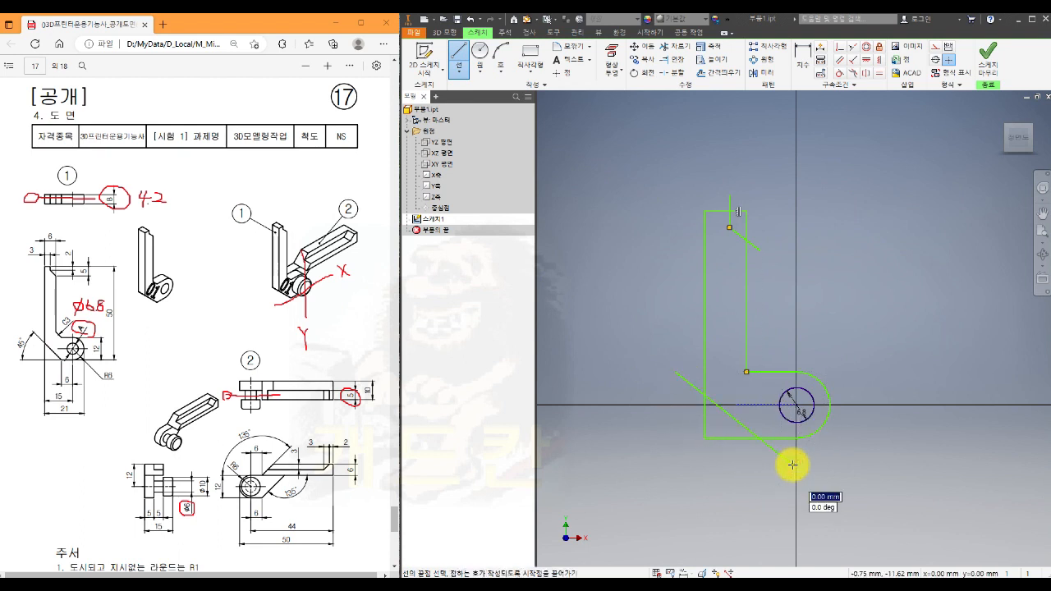
double_click(792, 465)
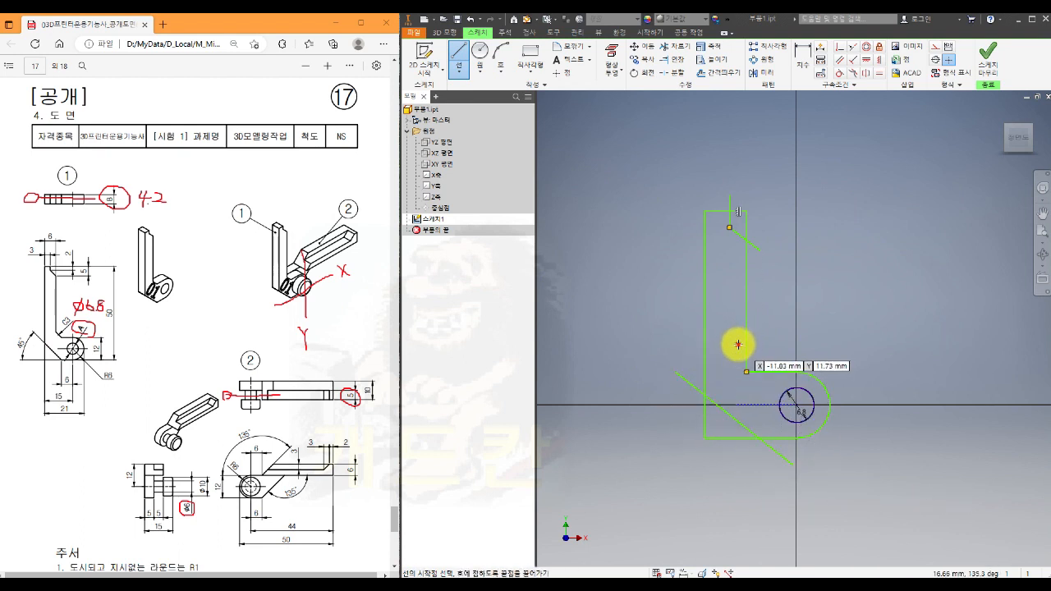
left_click_drag(747, 372, 774, 377)
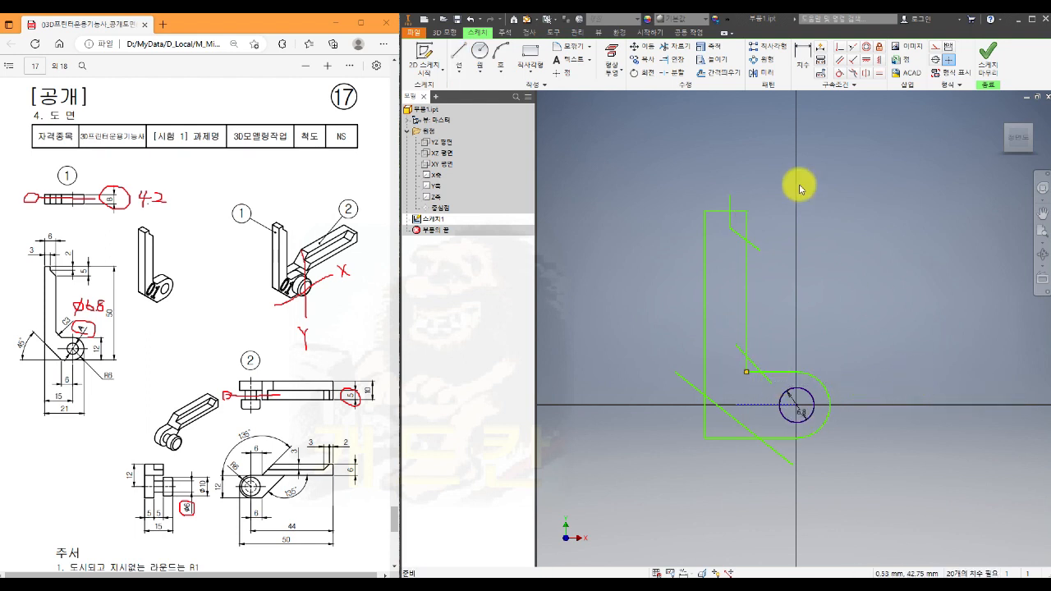
- Trim the excess lines around the notch at the arm's upper right and around the inner corner's diagonal
left_click(671, 49)
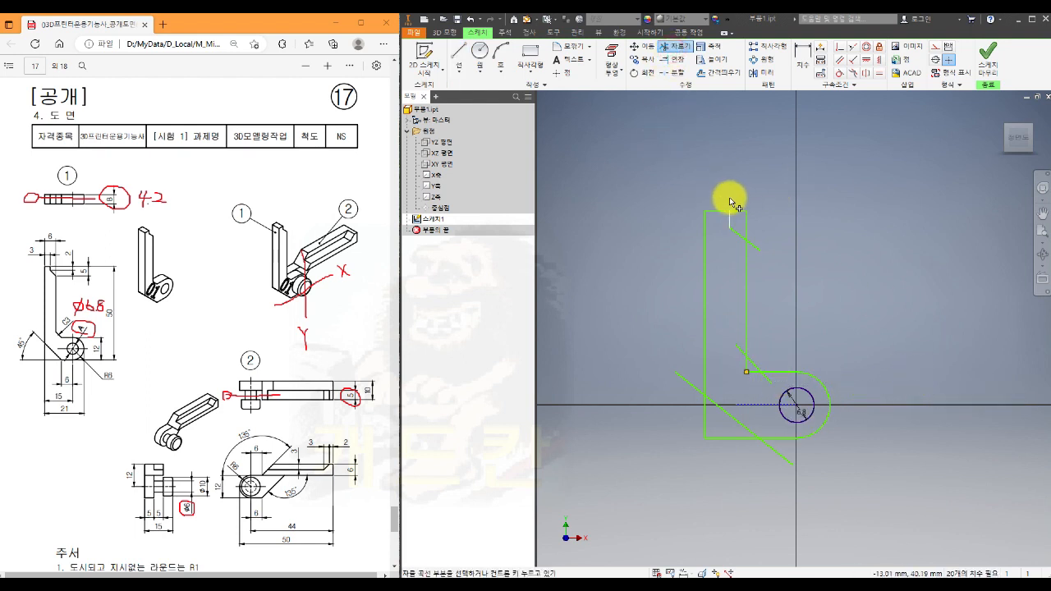
left_click(731, 201)
left_click(746, 227)
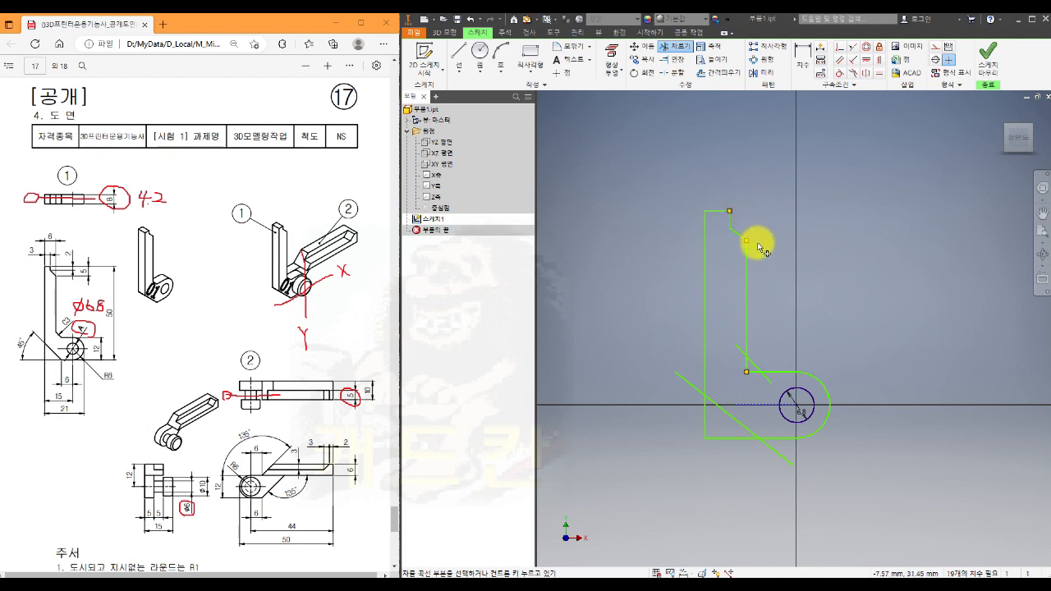
left_click(749, 243)
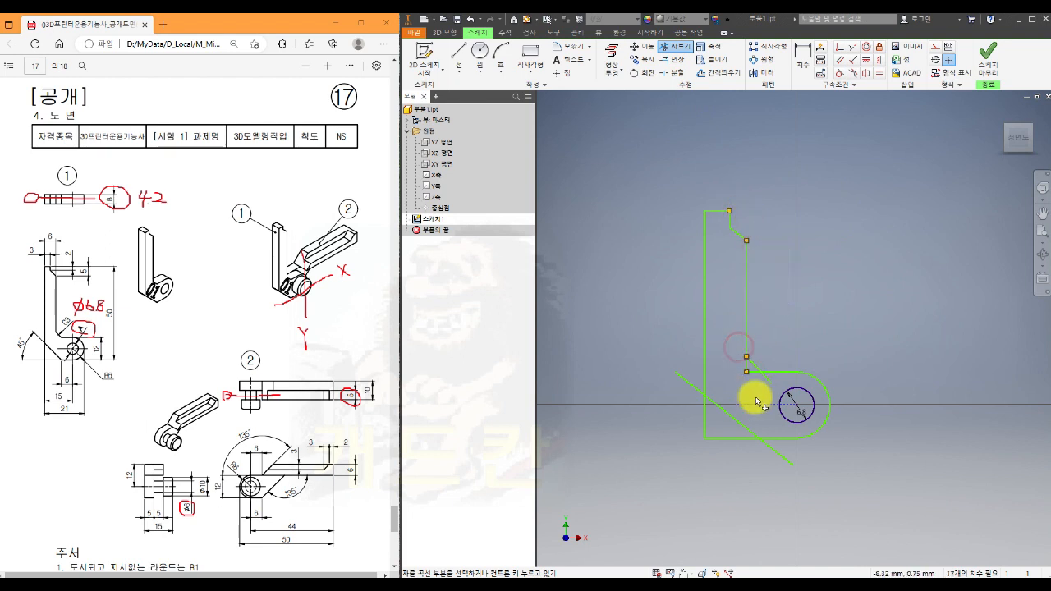
left_click(746, 366)
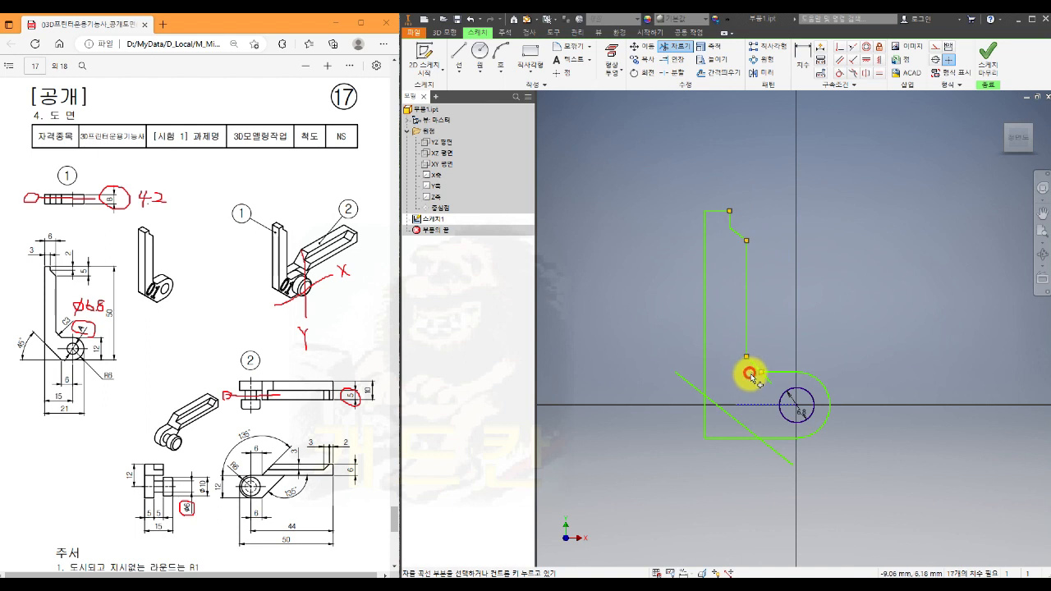
- Trim away the lower-left corner and the overhanging ends of its diagonal to leave a closed chamfered outline
left_click(682, 375)
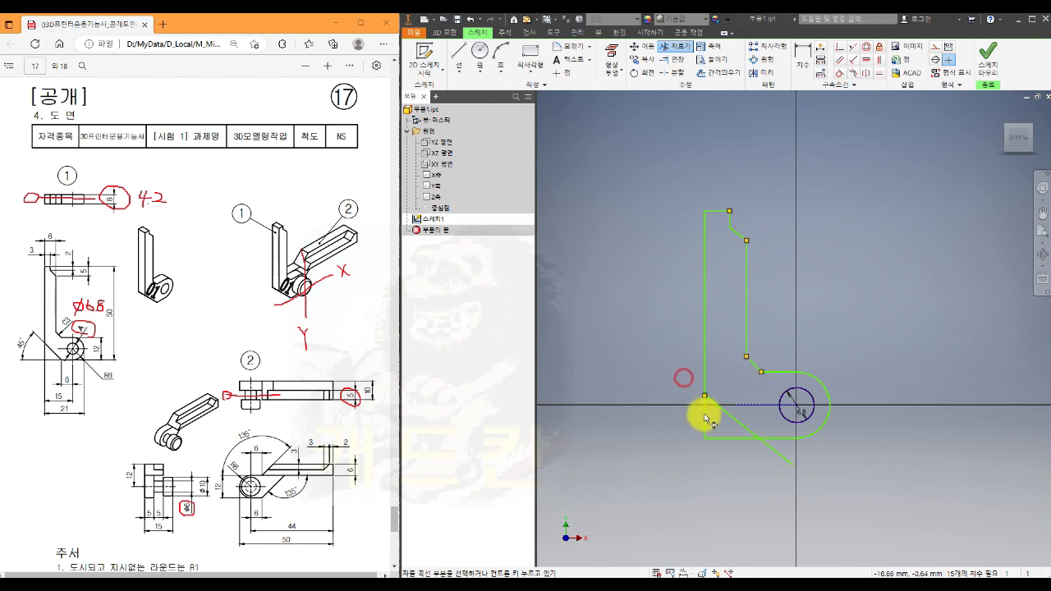
left_click(705, 415)
left_click(720, 441)
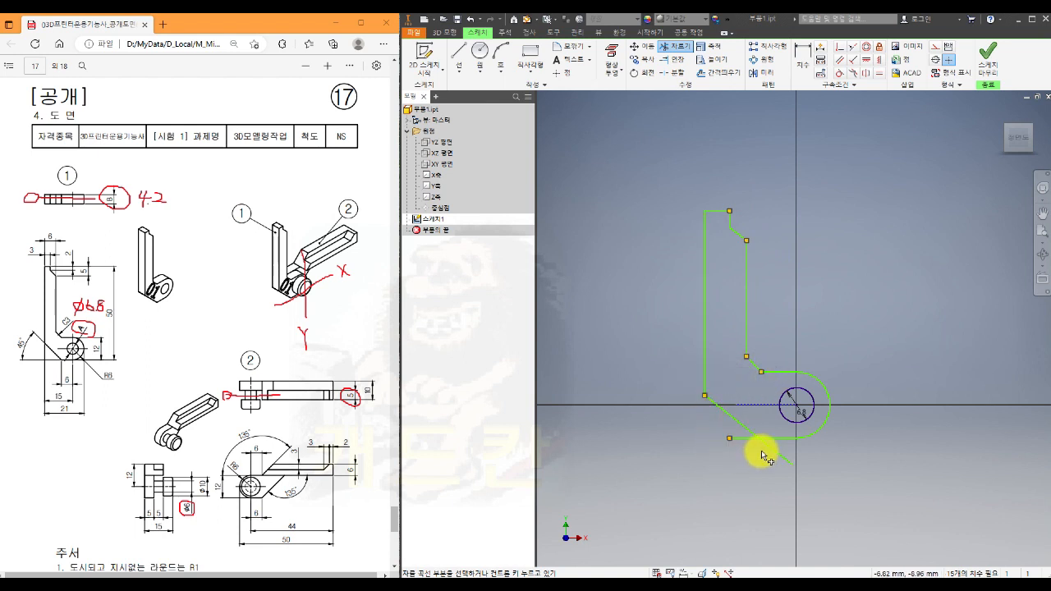
scroll(761, 451, "up", 3)
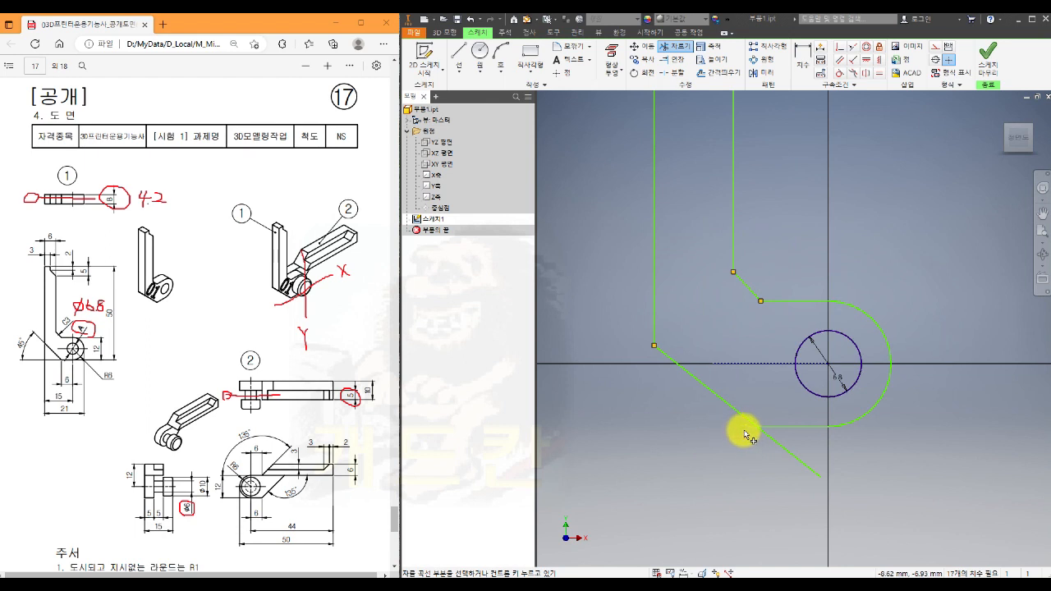
left_click(774, 440)
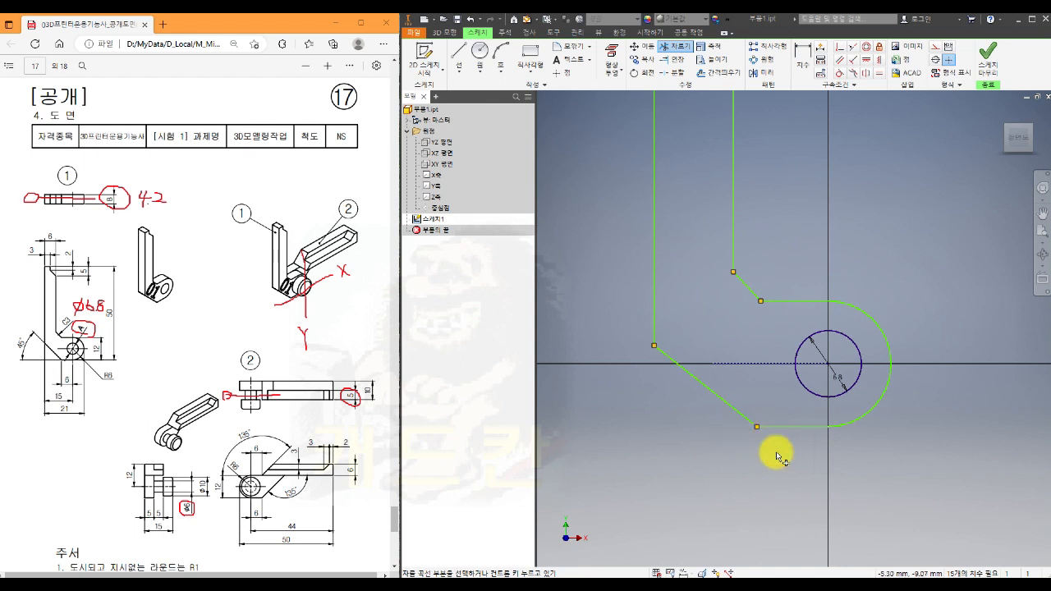
key("Escape")
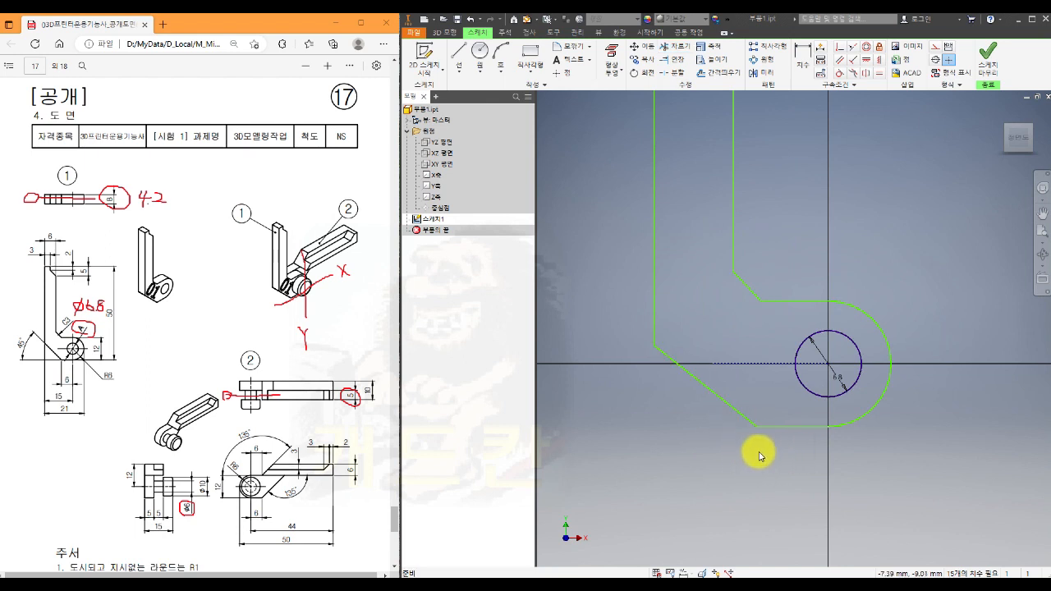
- Constrain the inner corner's diagonal parallel to the lower-left diagonal and test the profile by moving its lower edge
scroll(756, 457, "down", 2)
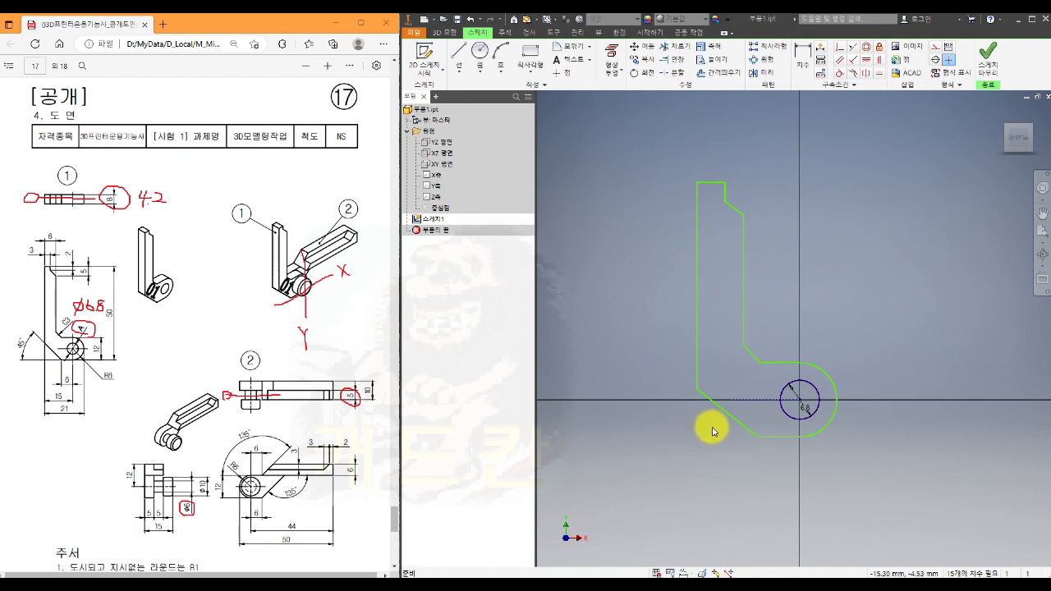
left_click(839, 59)
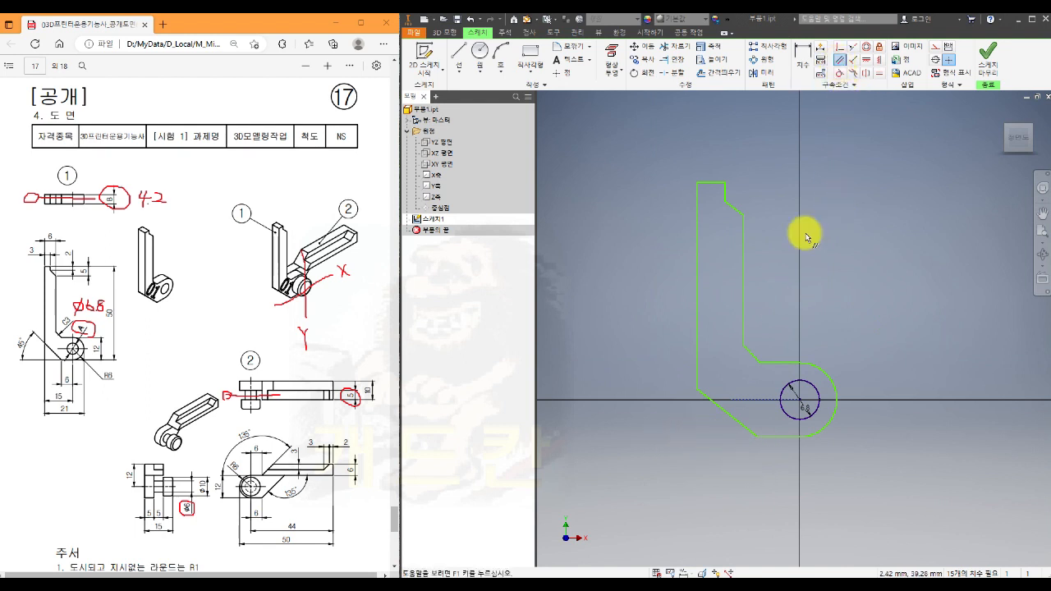
left_click(756, 359)
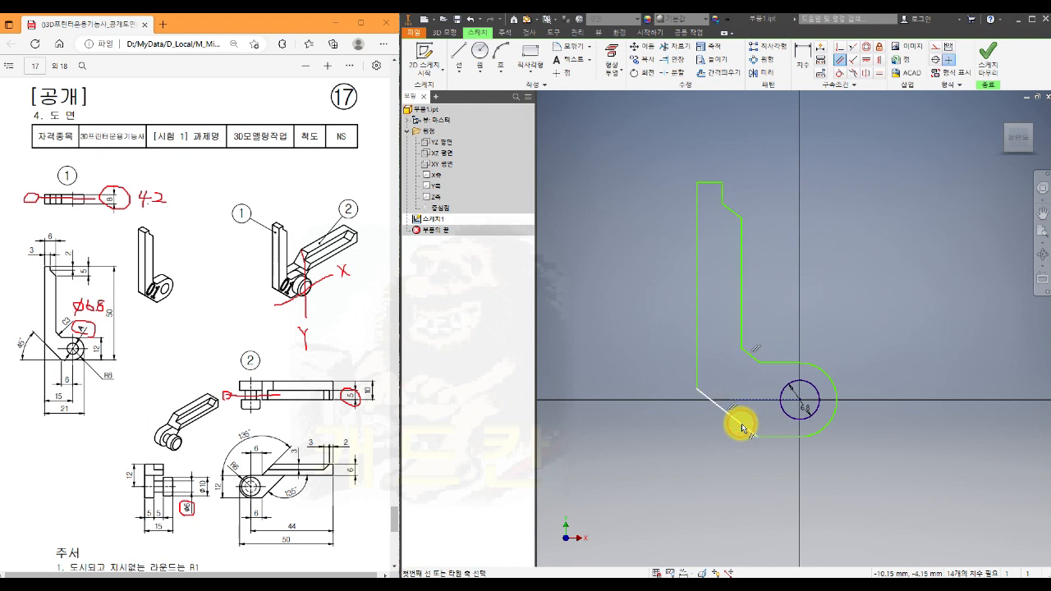
left_click(736, 422)
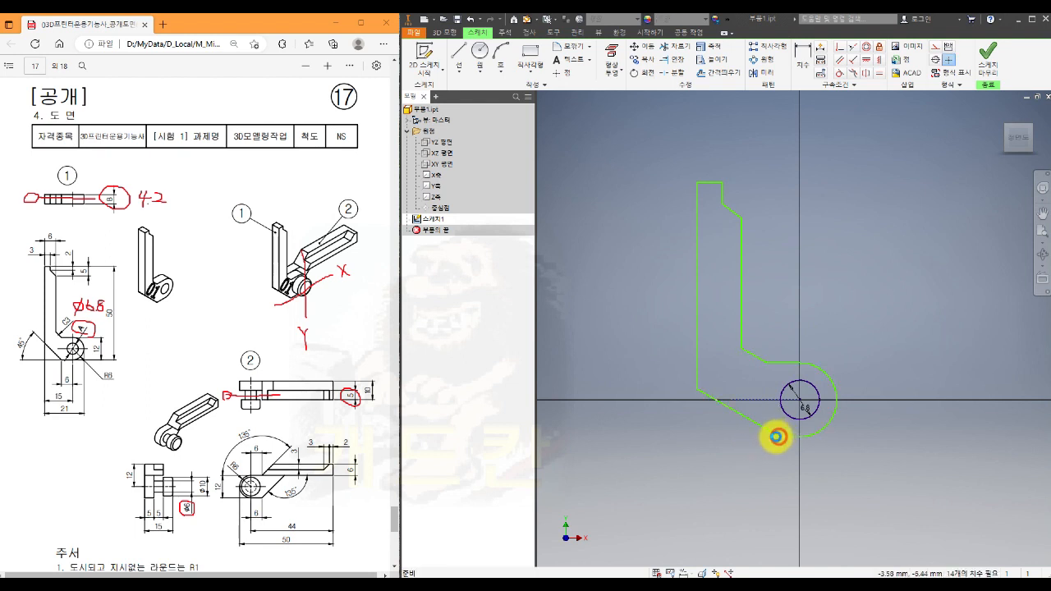
left_click(777, 436)
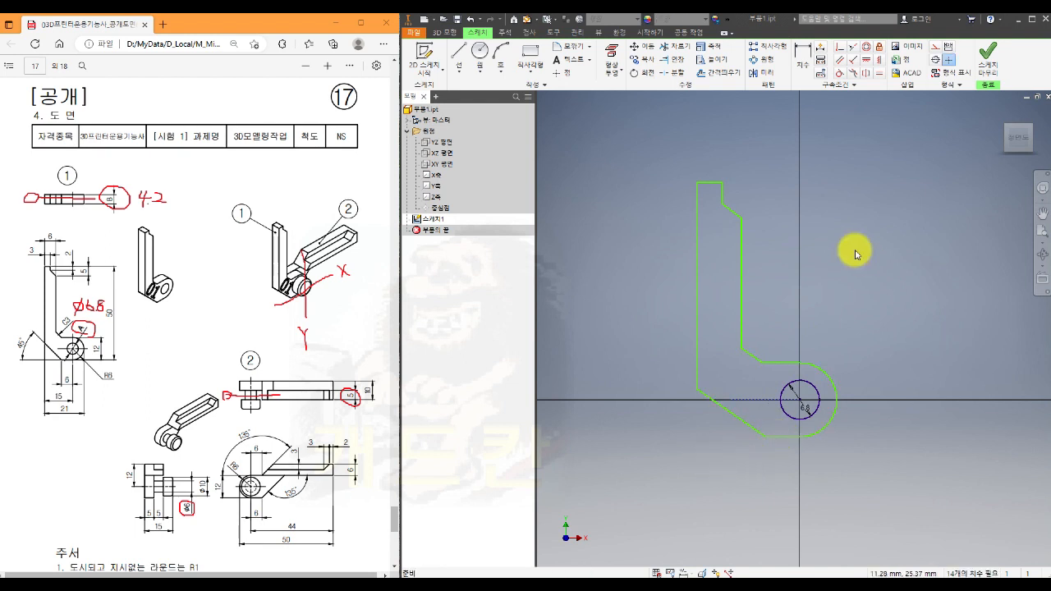
- Dimension the angle between the lower-left diagonal and the bottom edge as 45 degrees
left_click(802, 59)
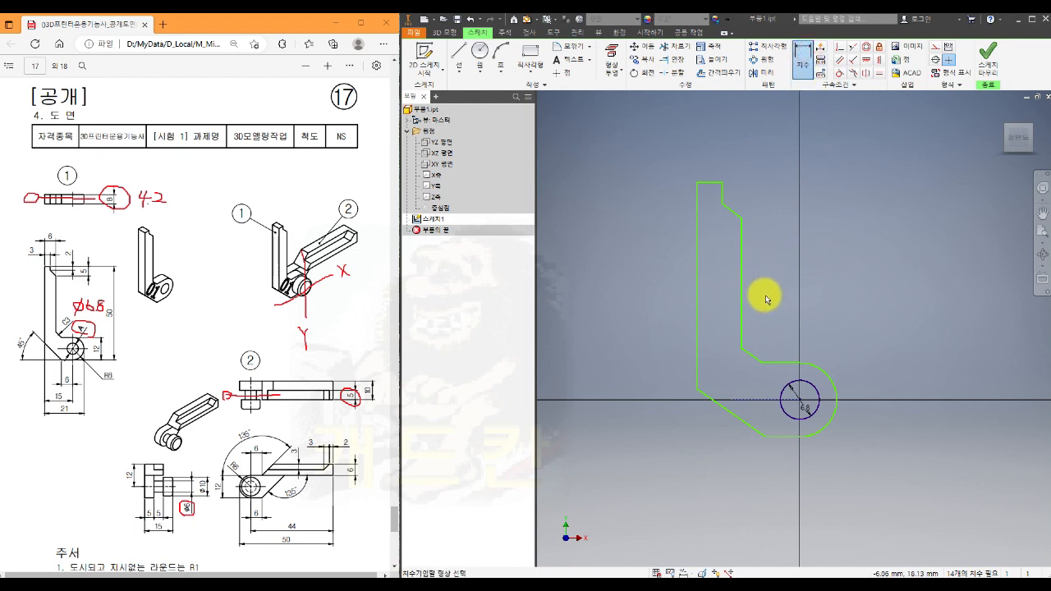
left_click(743, 422)
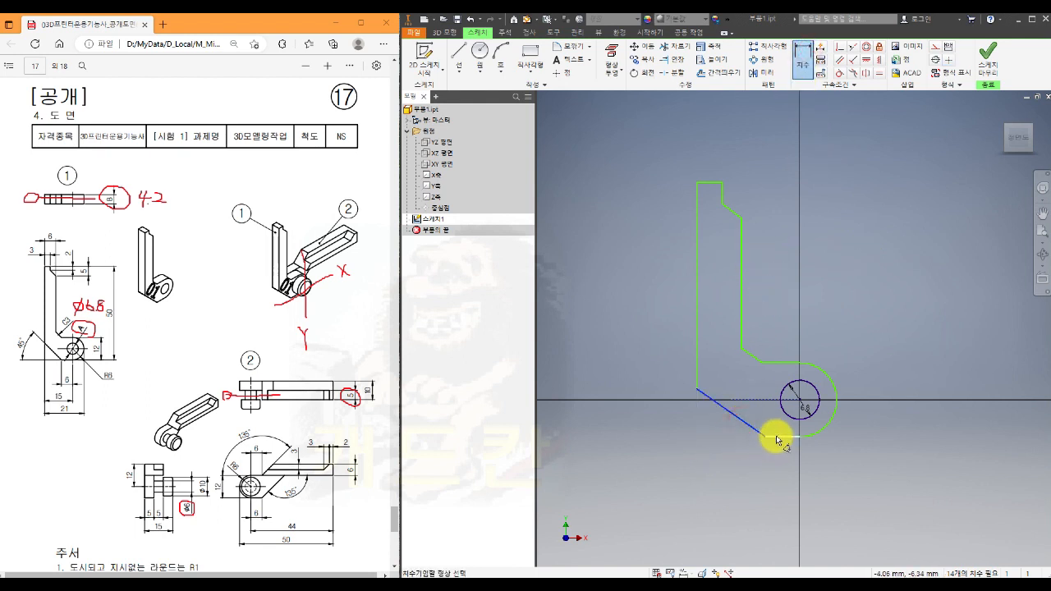
left_click(658, 422)
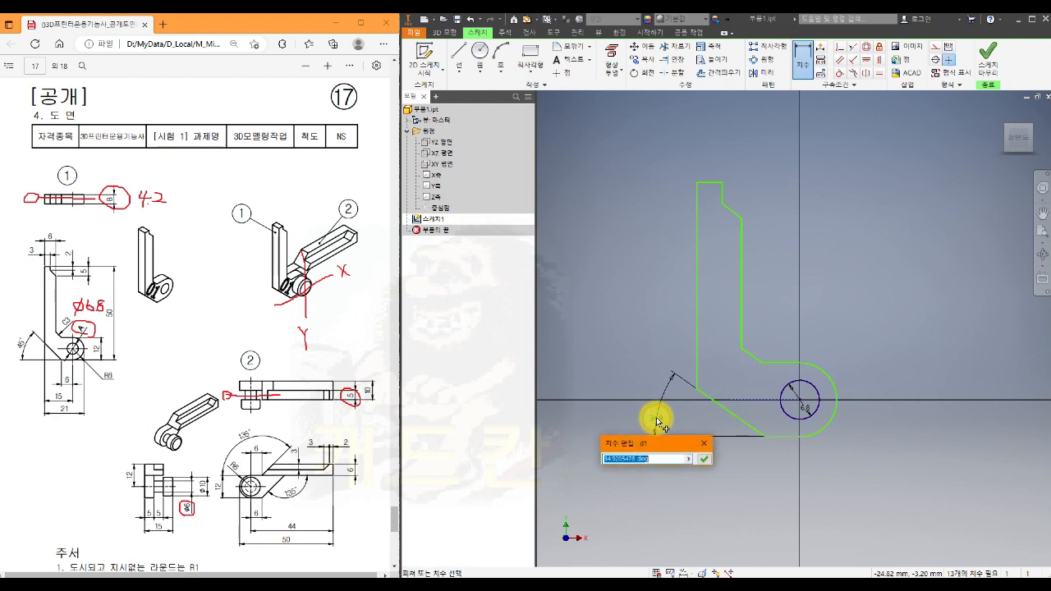
type("45")
key("Return")
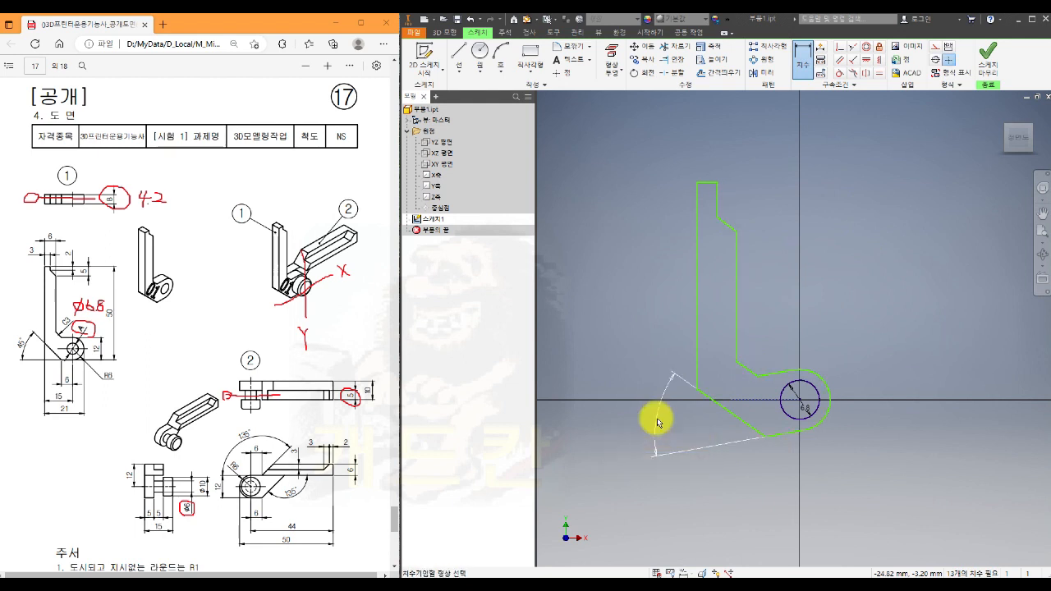
key("Escape")
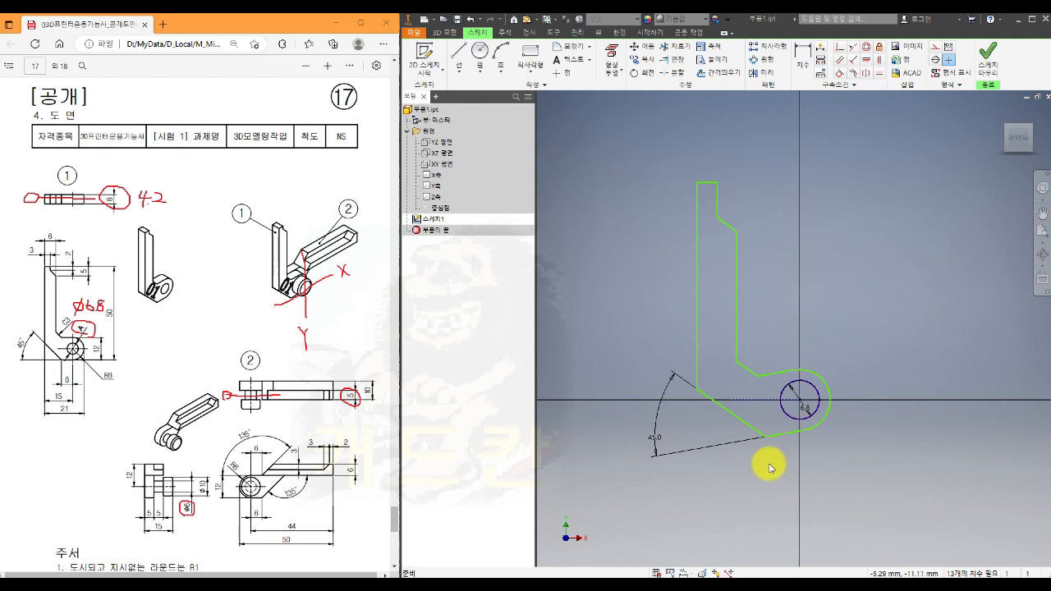
- Apply a horizontal constraint to the straight upper edge of the hinge end
left_click(867, 61)
left_click(780, 373)
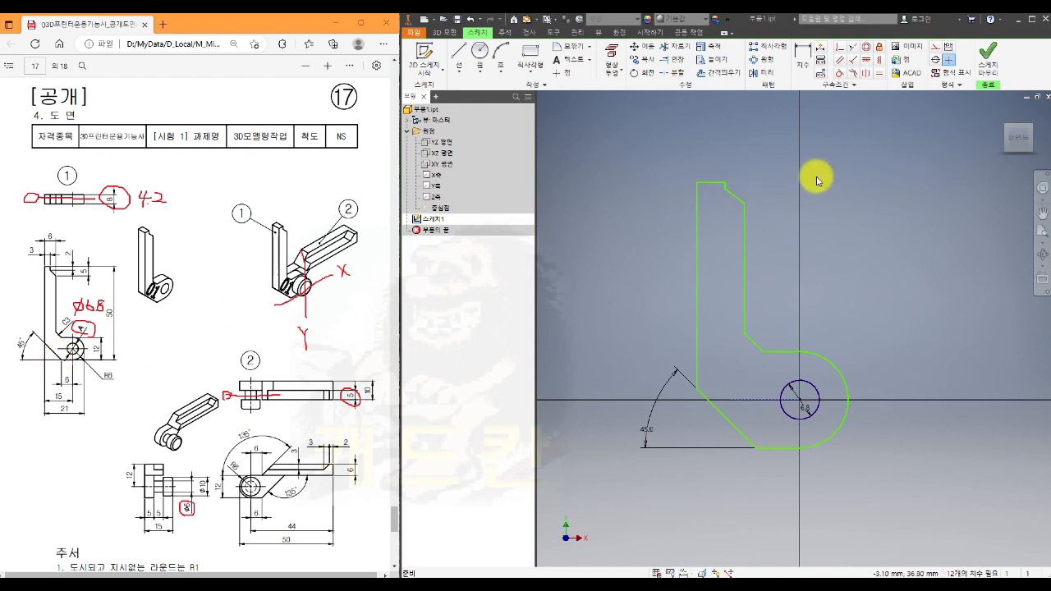
- Apply a vertical constraint between the lower endpoints of the inner corner's diagonal and the lower-left diagonal
left_click(879, 59)
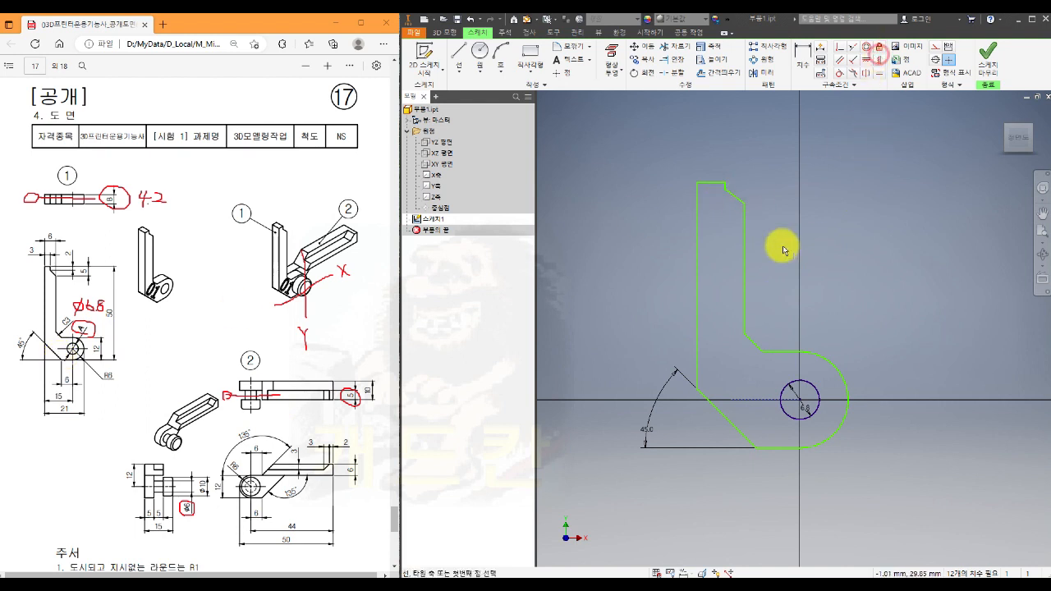
left_click(762, 352)
left_click(756, 449)
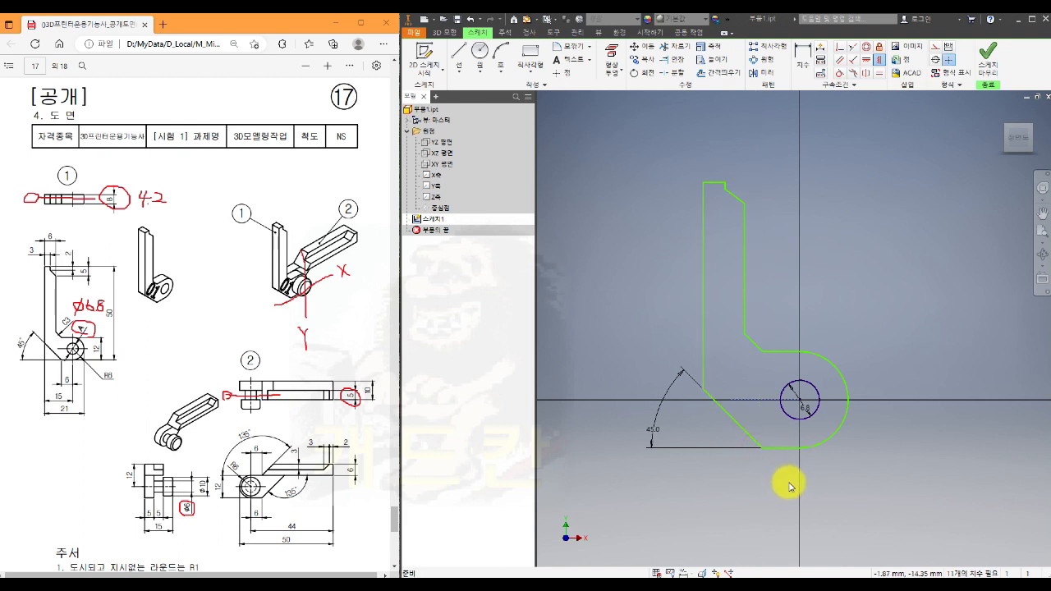
- Dimension the radius of the rounded hinge end as 6 mm
left_click(805, 57)
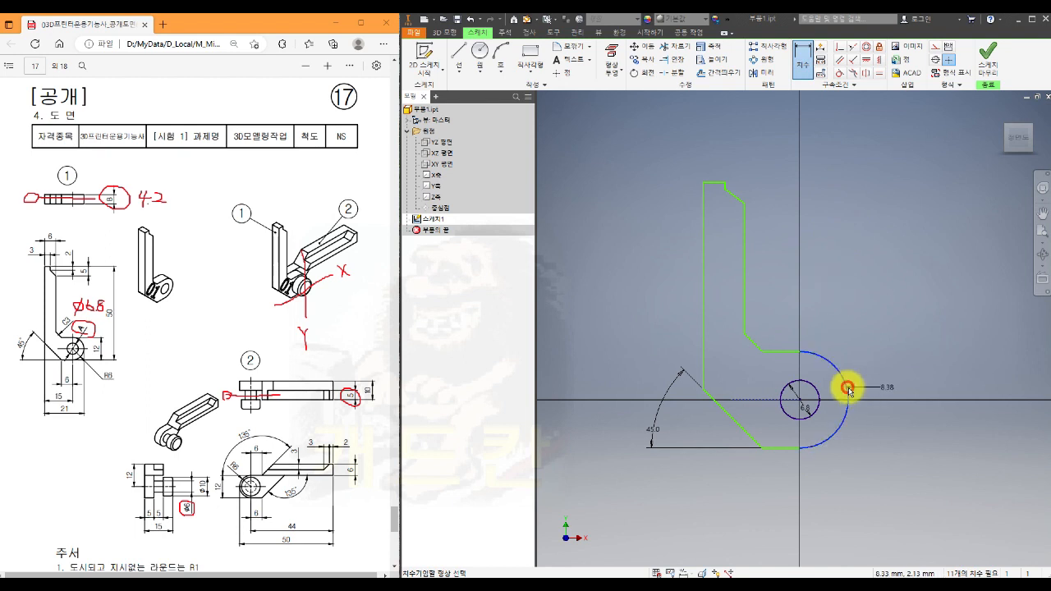
left_click(909, 374)
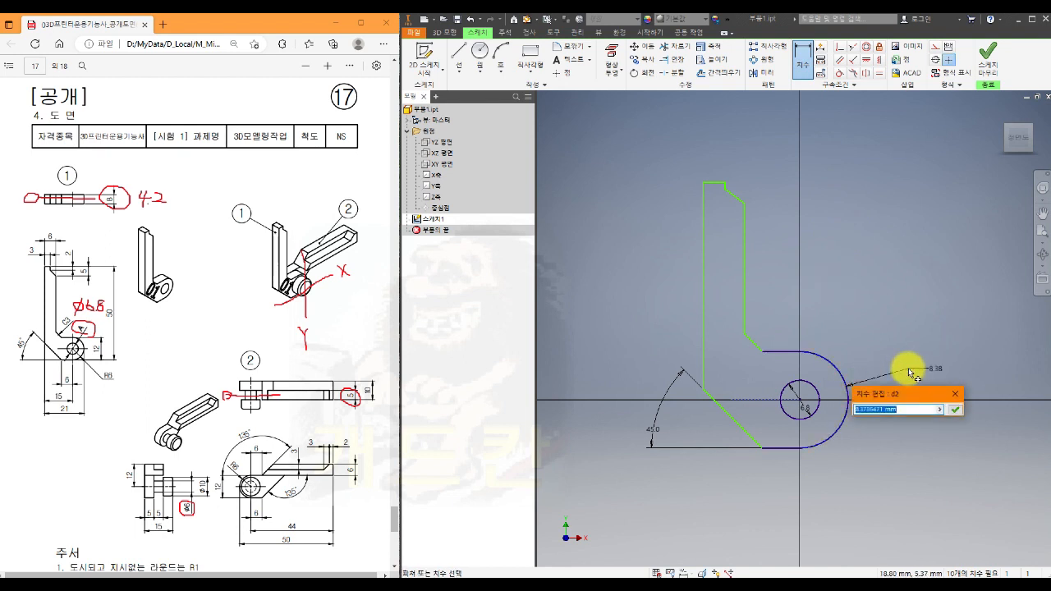
type("6")
key("Return")
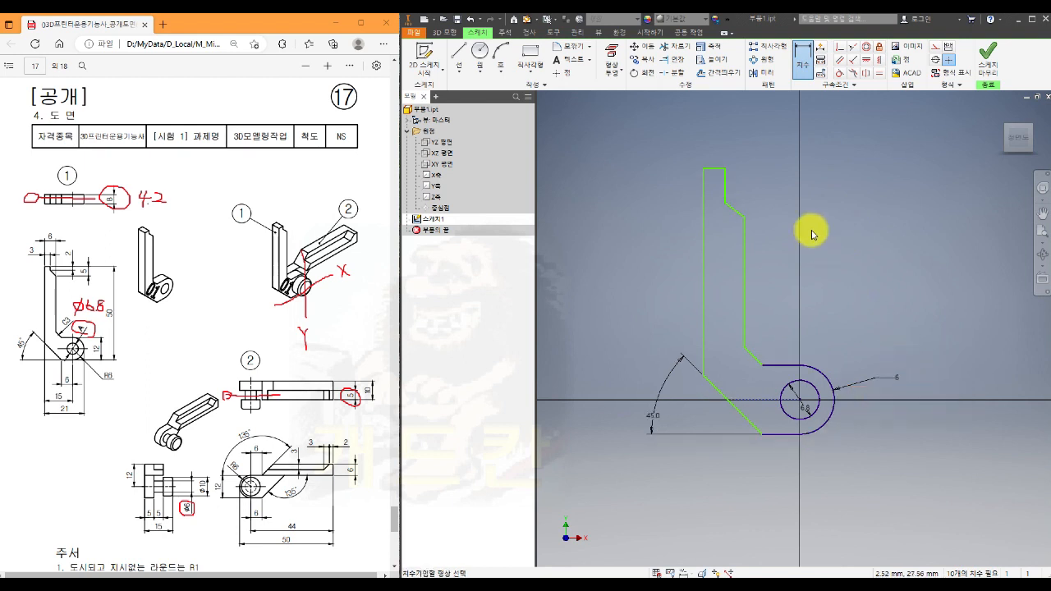
- Dimension the narrow tip at the arm's upper end as 3 mm wide and 2 mm high
left_click(726, 184)
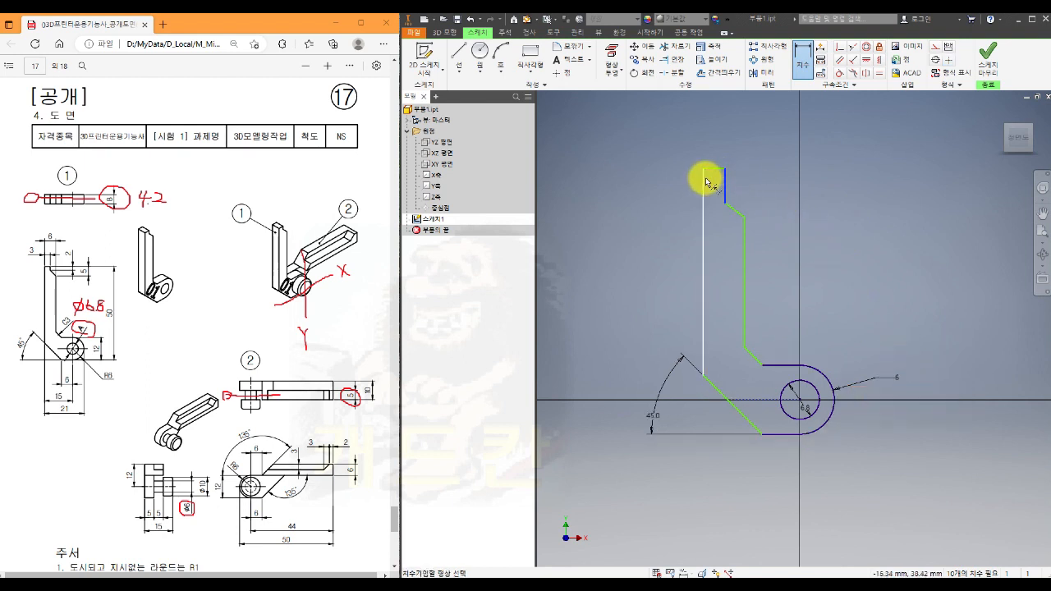
left_click(714, 146)
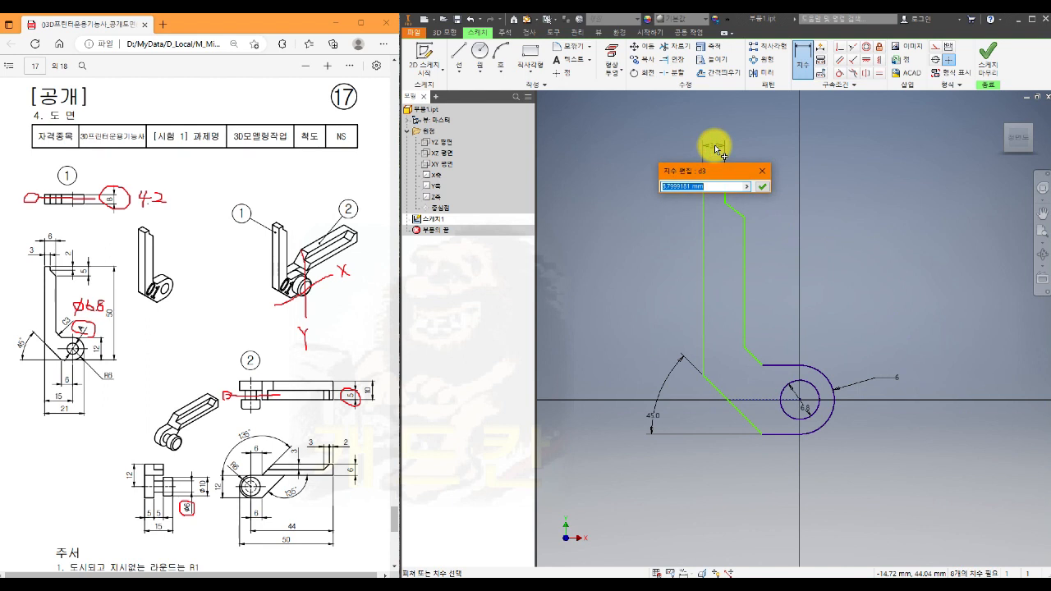
type("1")
key("Return")
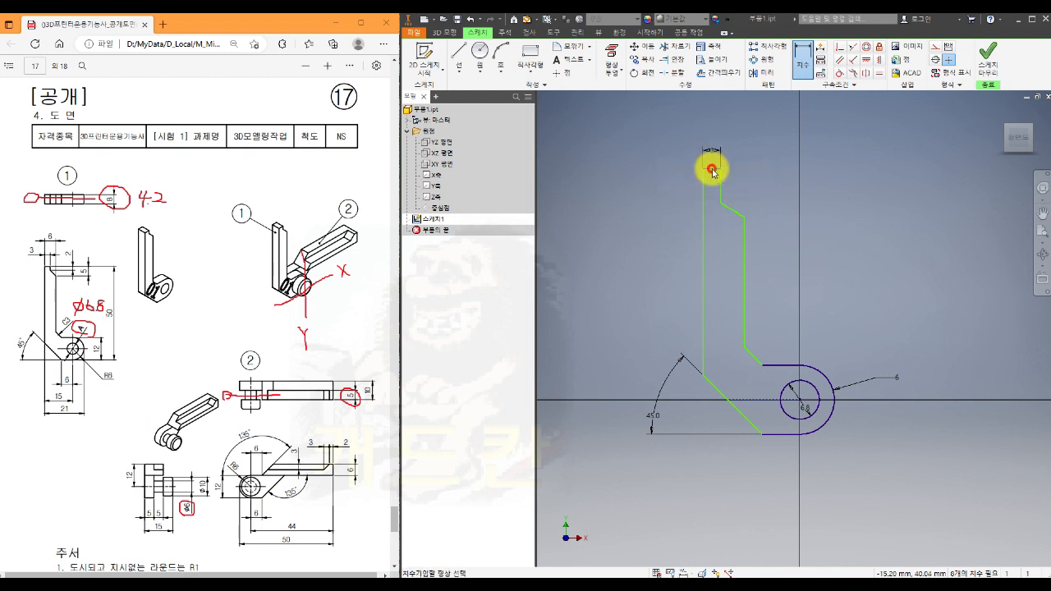
left_click(712, 169)
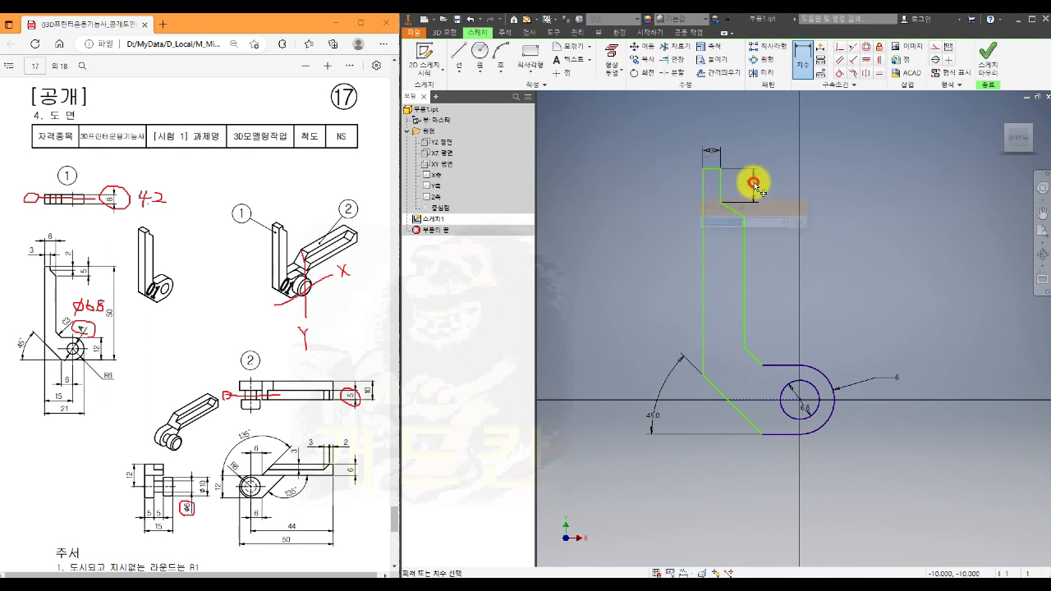
left_click(756, 177)
type("2")
key("Return")
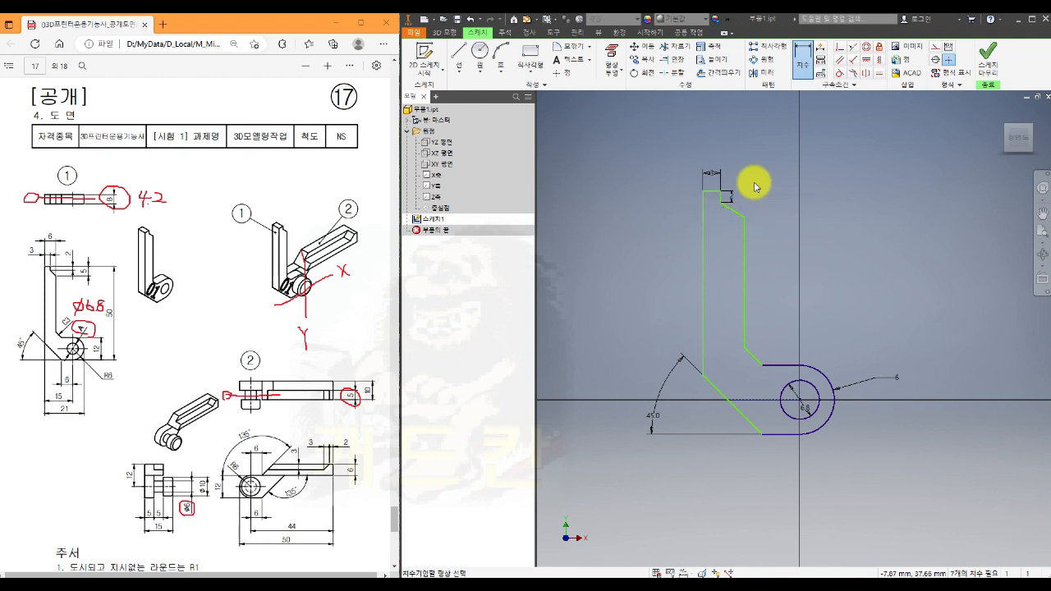
- Dimension the lower end of the tip's bevel 5 mm below the top edge and the arm's width as 6 mm
left_click(713, 192)
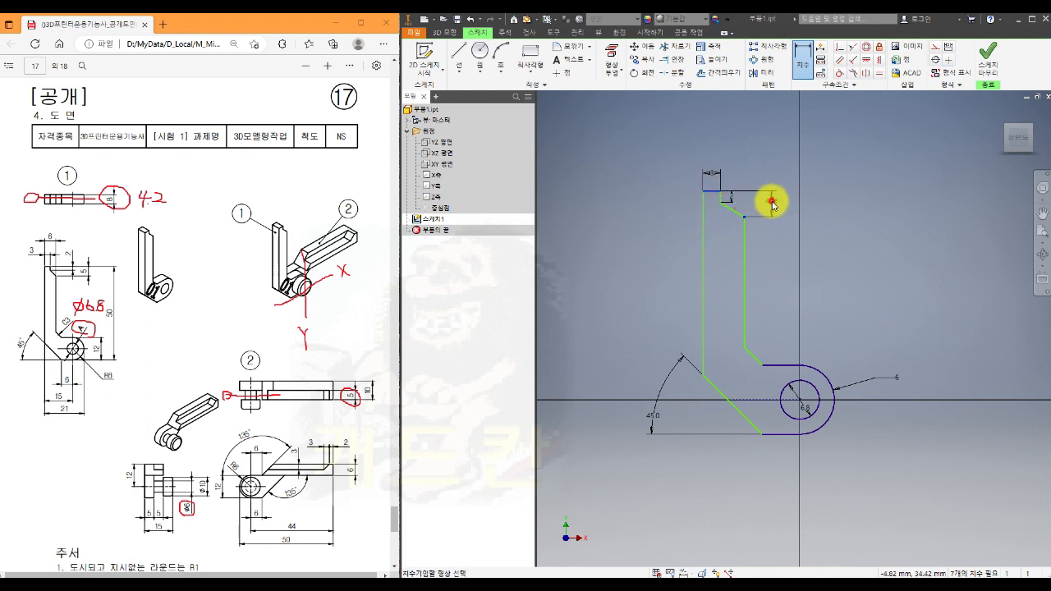
left_click(769, 198)
type("5")
key("Return")
left_click(773, 205)
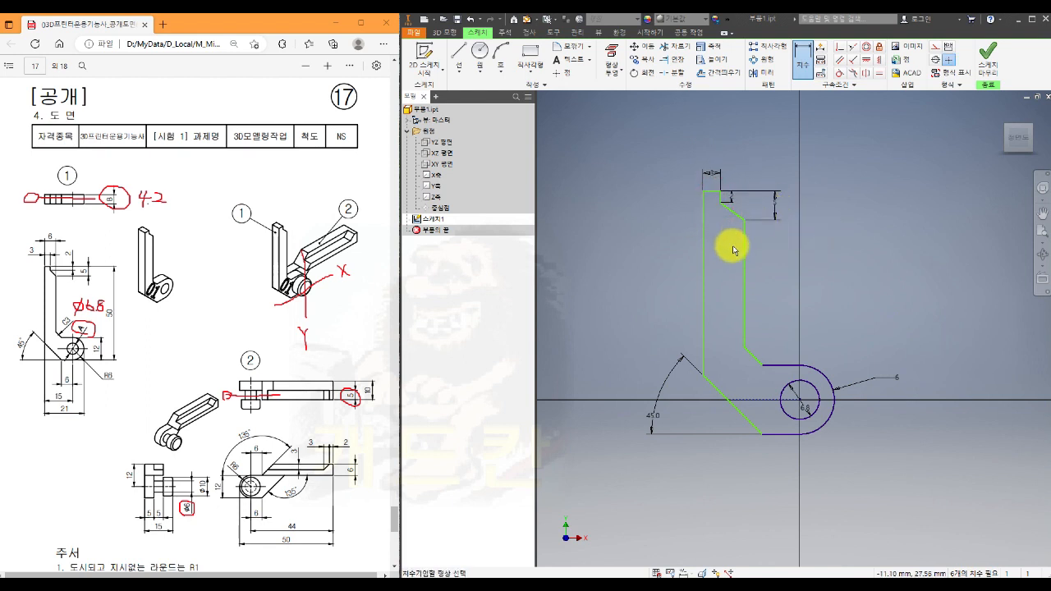
left_click(743, 242)
left_click(702, 230)
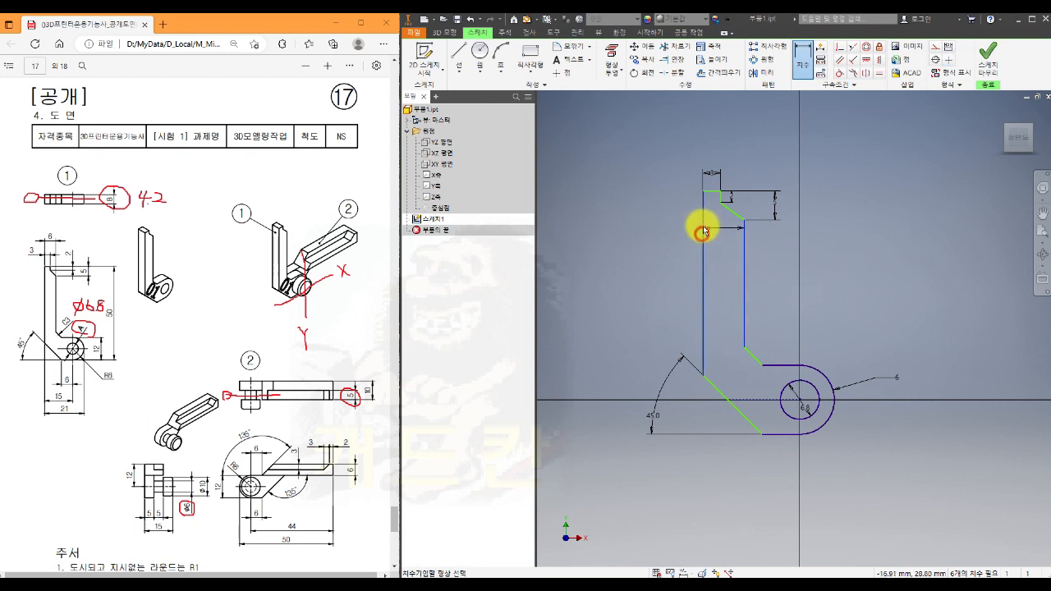
left_click(727, 148)
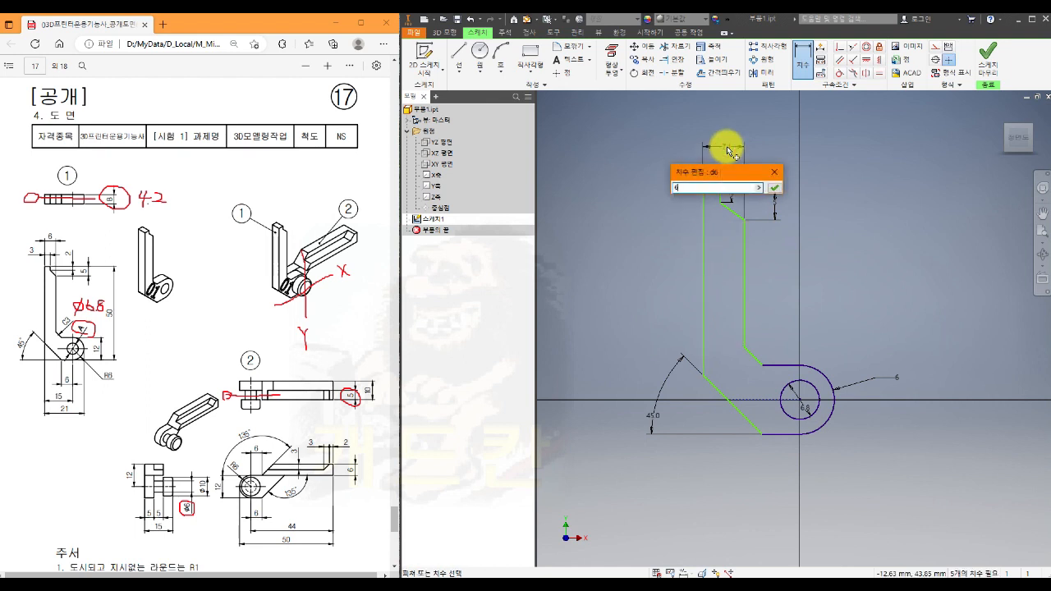
key("Return")
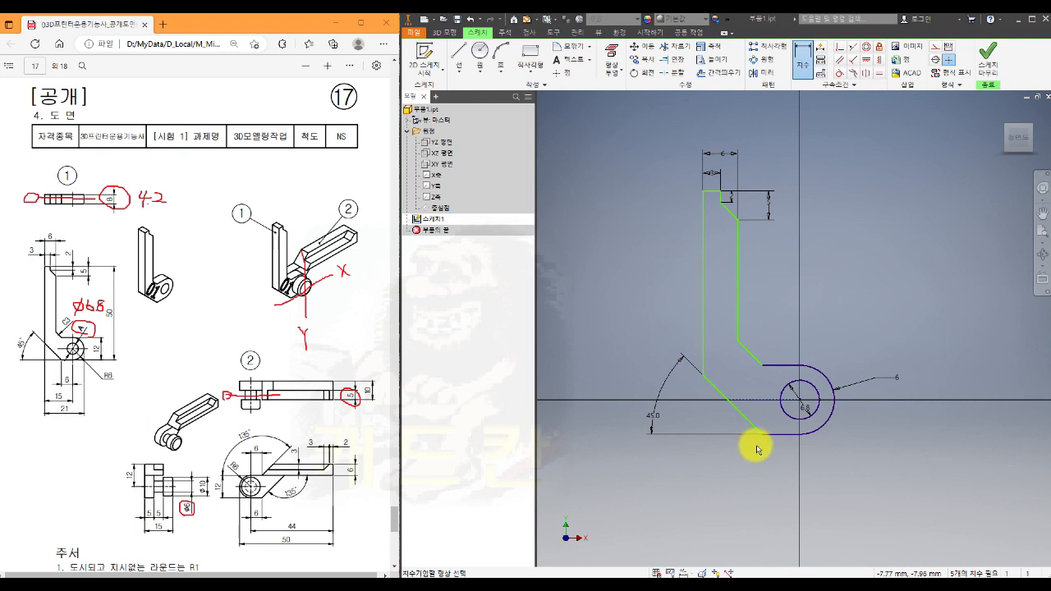
- Dimension the horizontal distances from the hole centre as 6 mm to the lower-left diagonal's bottom end and 15 mm to the arm's outer edge
left_click(762, 435)
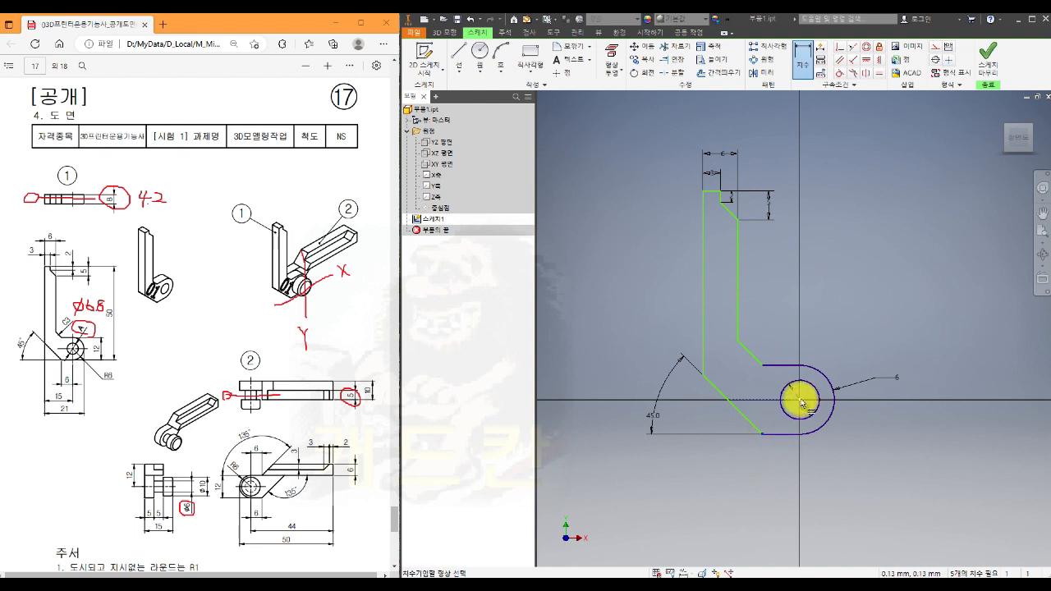
left_click(800, 401)
left_click(786, 466)
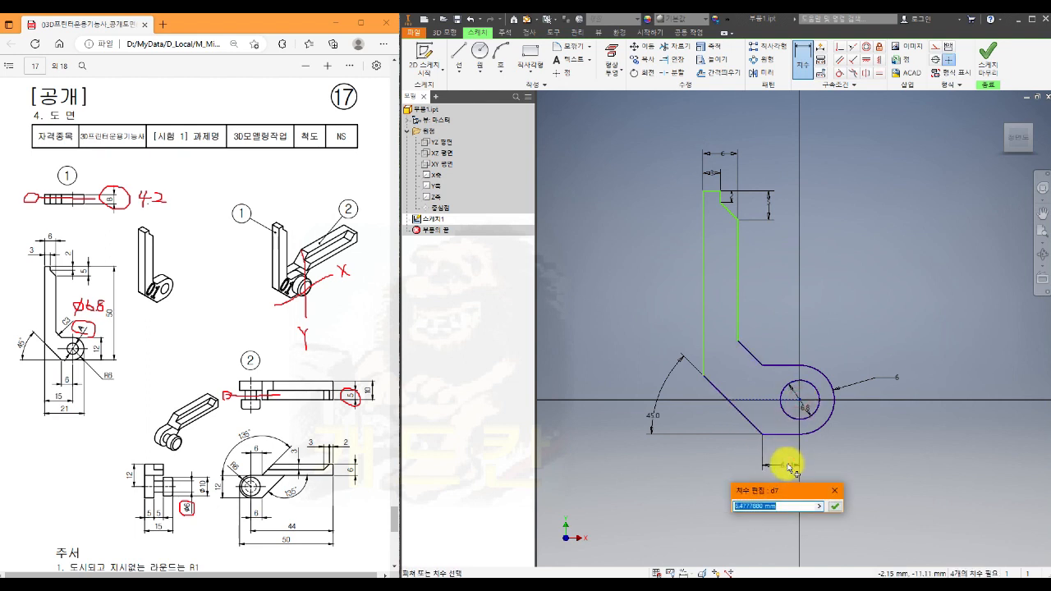
type("6")
key("Return")
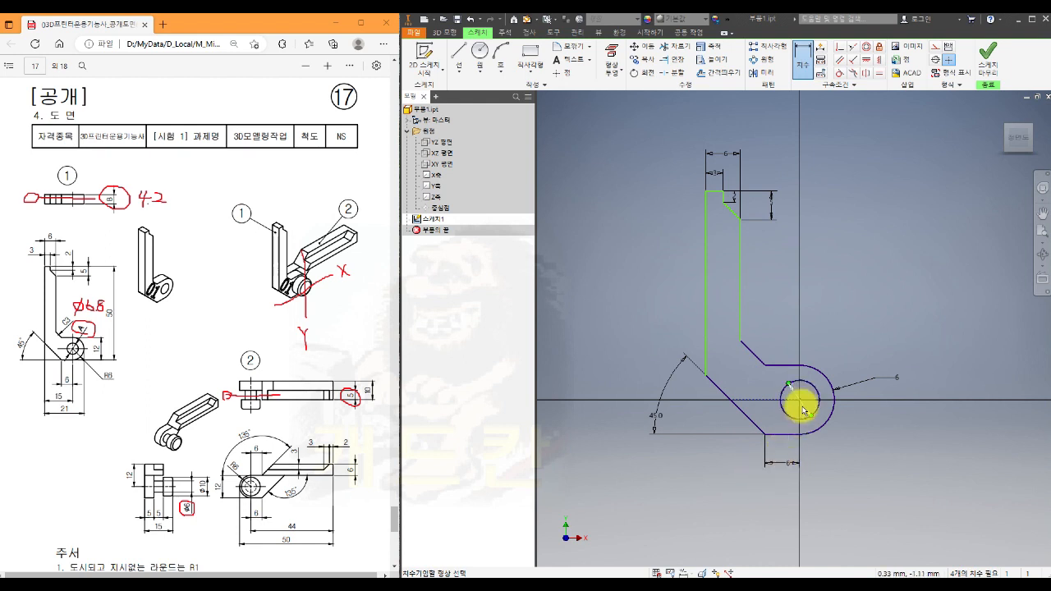
left_click(799, 405)
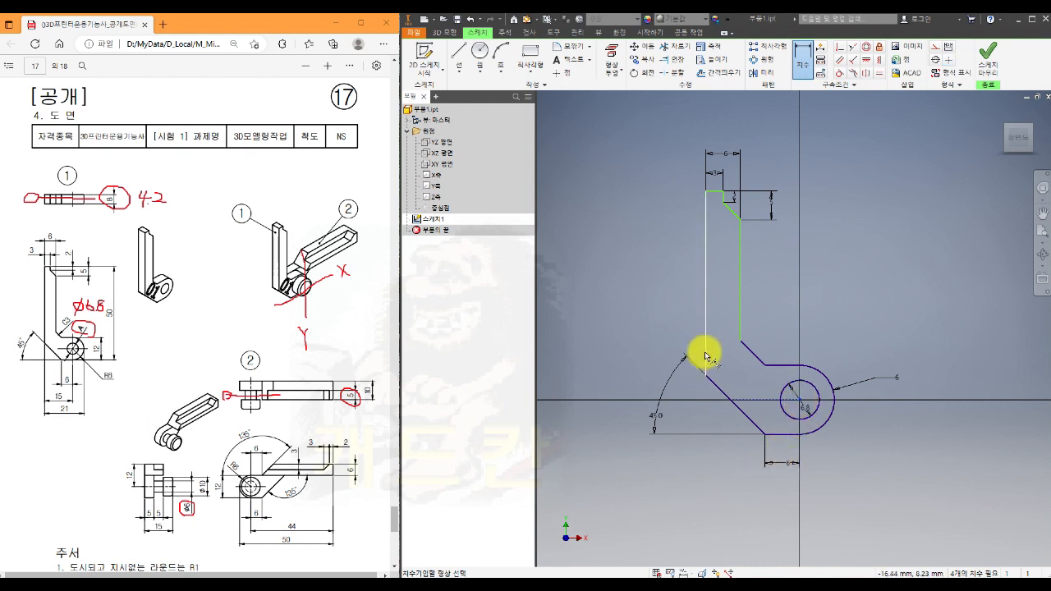
left_click(702, 355)
left_click(736, 498)
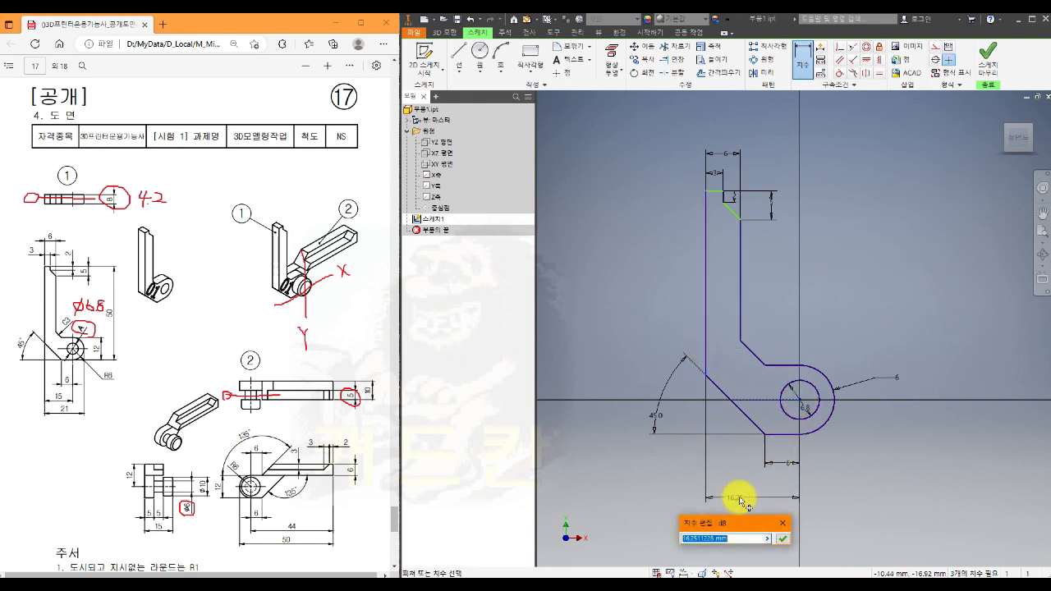
type("15")
key("Return")
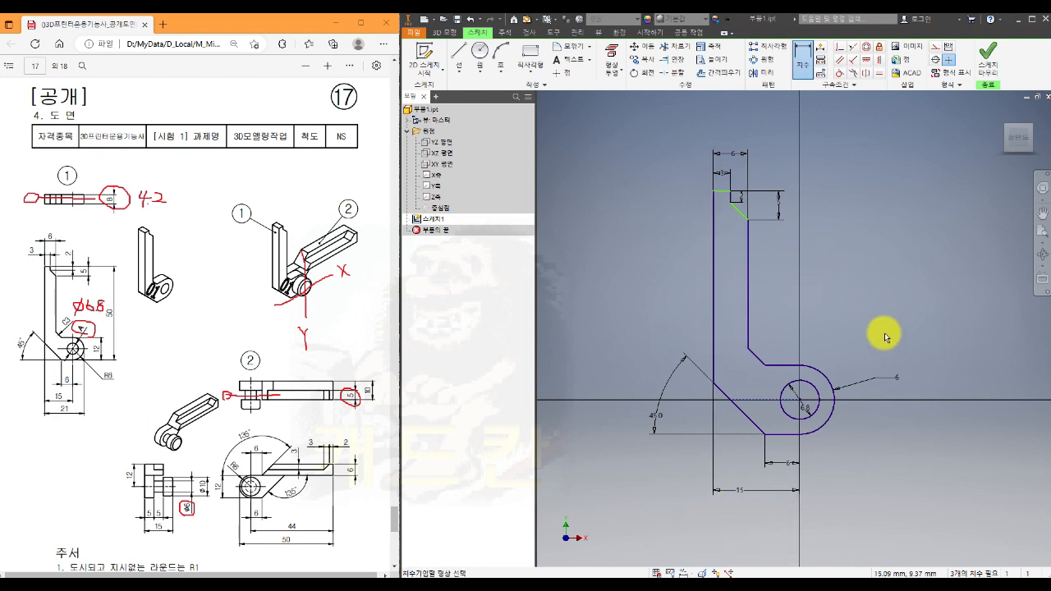
- Dimension the overall height from the bottom edge to the top edge as 50 mm and finish the sketch
left_click(721, 212)
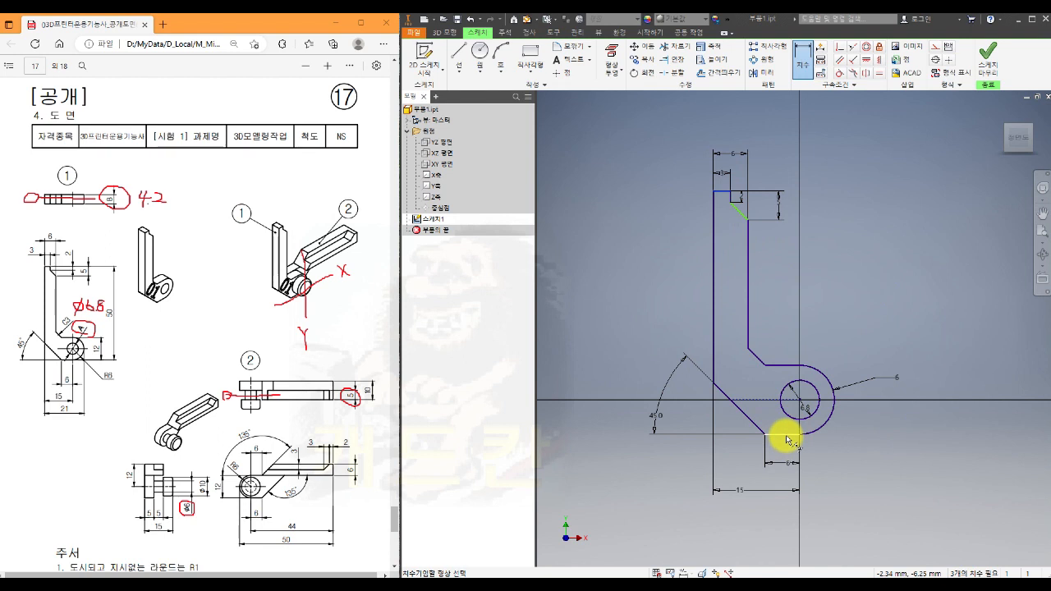
left_click(785, 440)
left_click(903, 355)
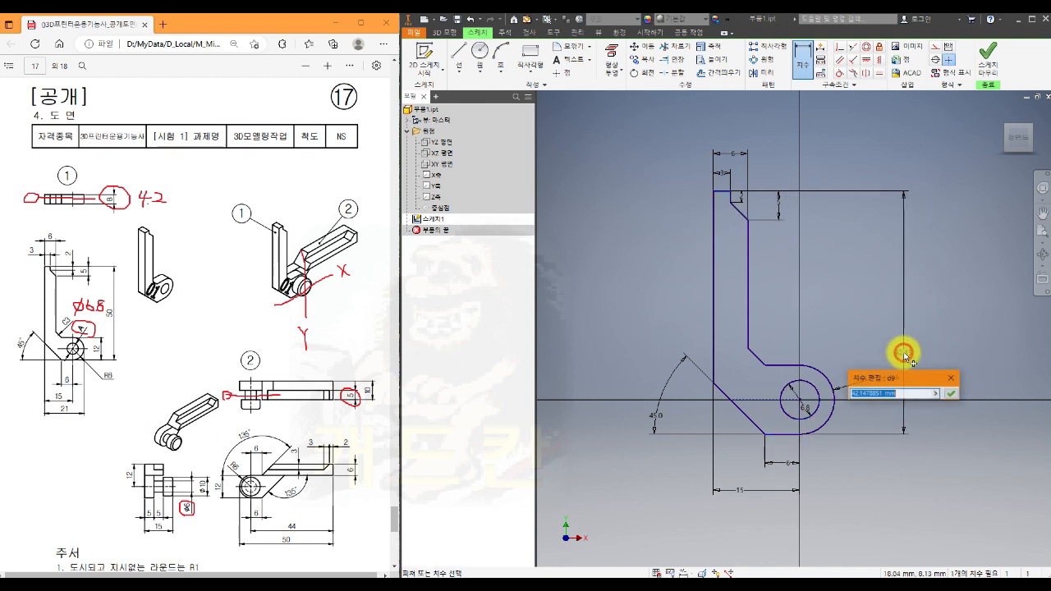
type("50")
key("Return")
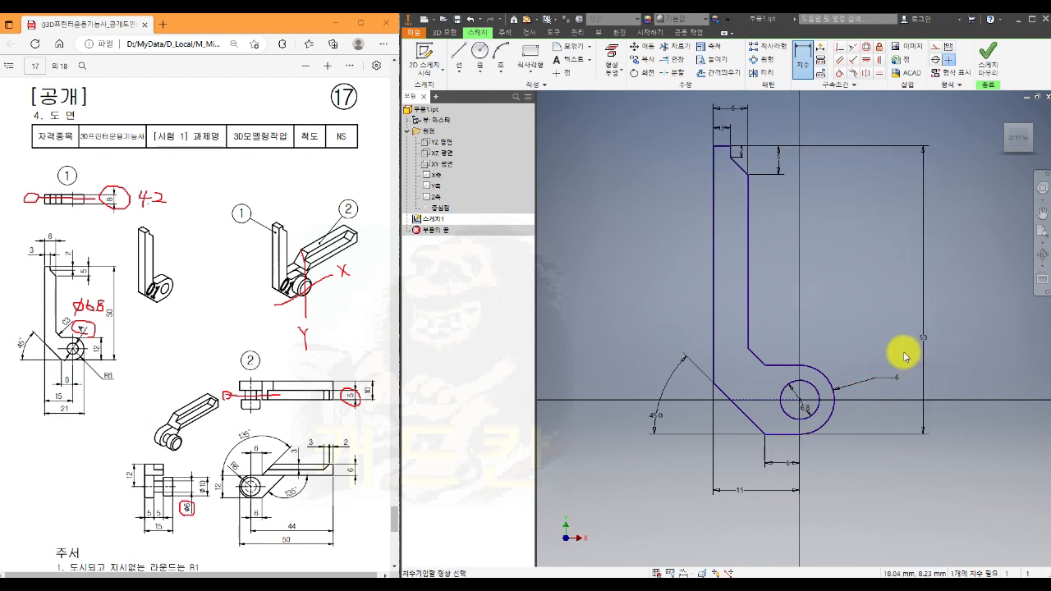
scroll(877, 343, "up", 3)
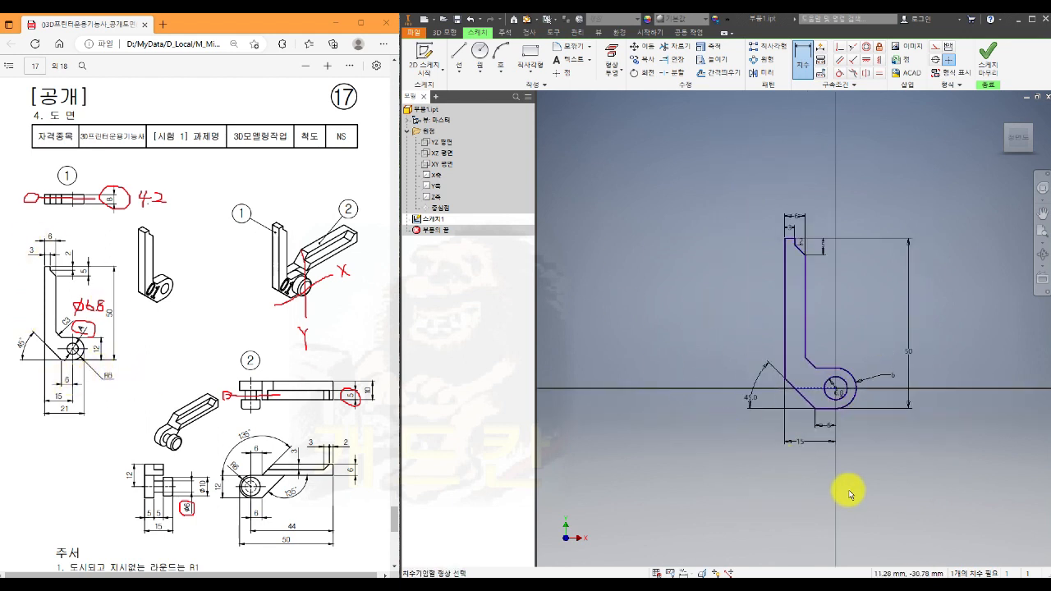
key("Escape")
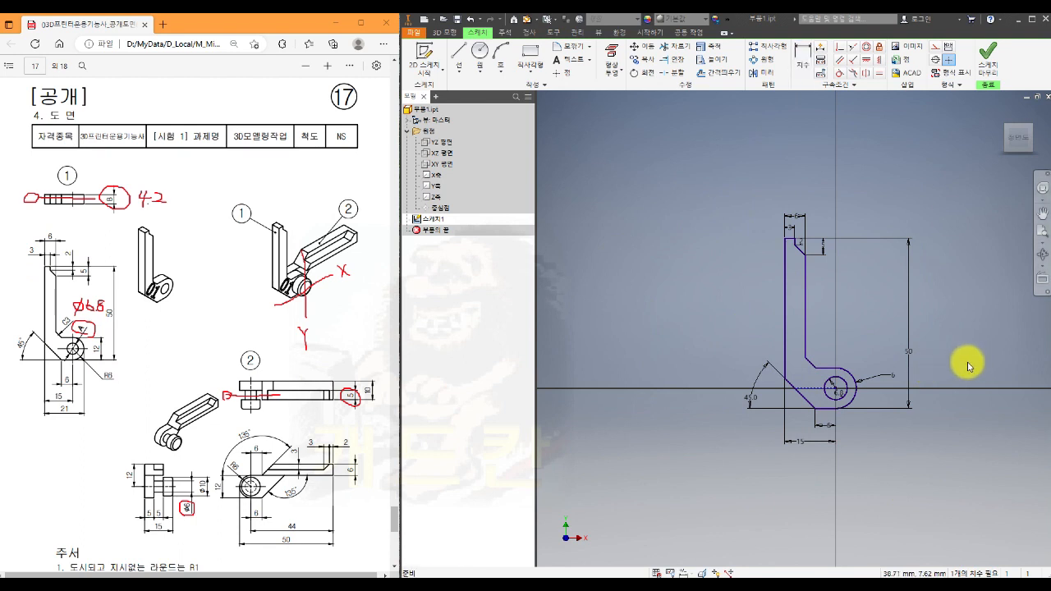
left_click(987, 56)
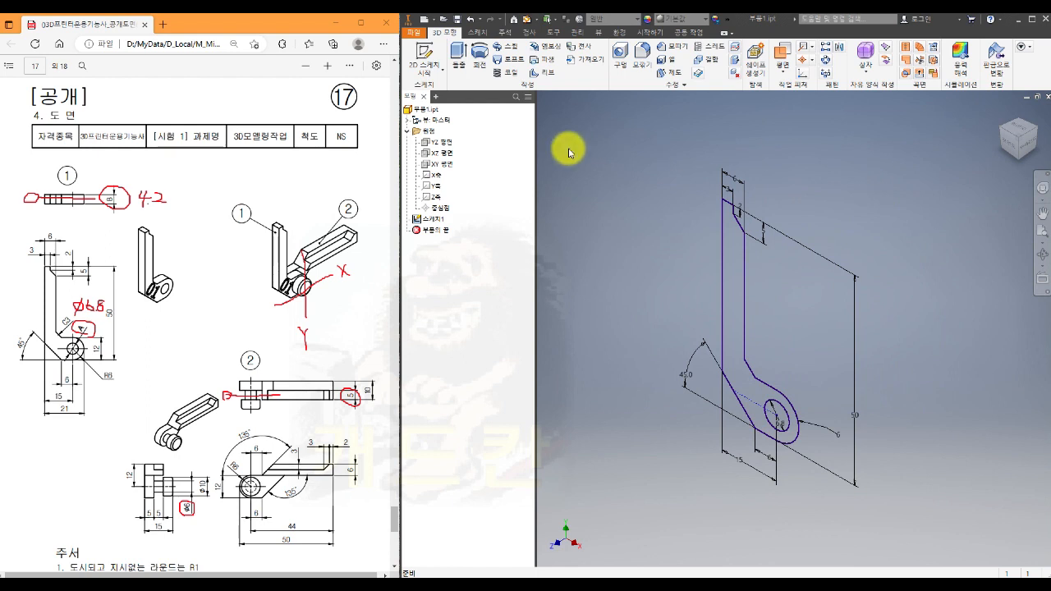
- Extrude the L-shaped profile symmetrically to a total distance of 4.2 mm, leaving the pin hole open
left_click(458, 58)
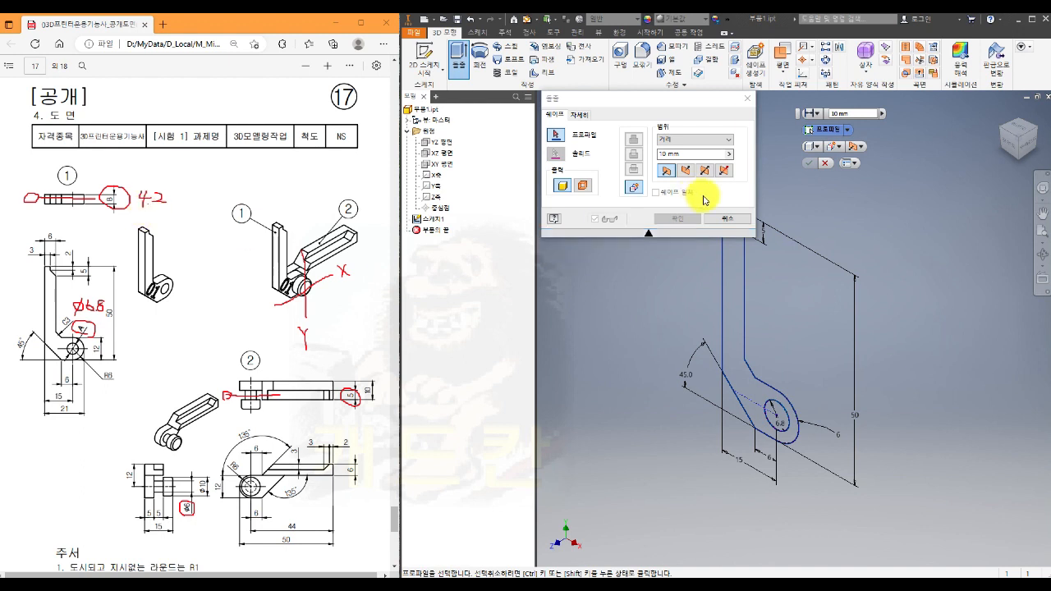
left_click(728, 292)
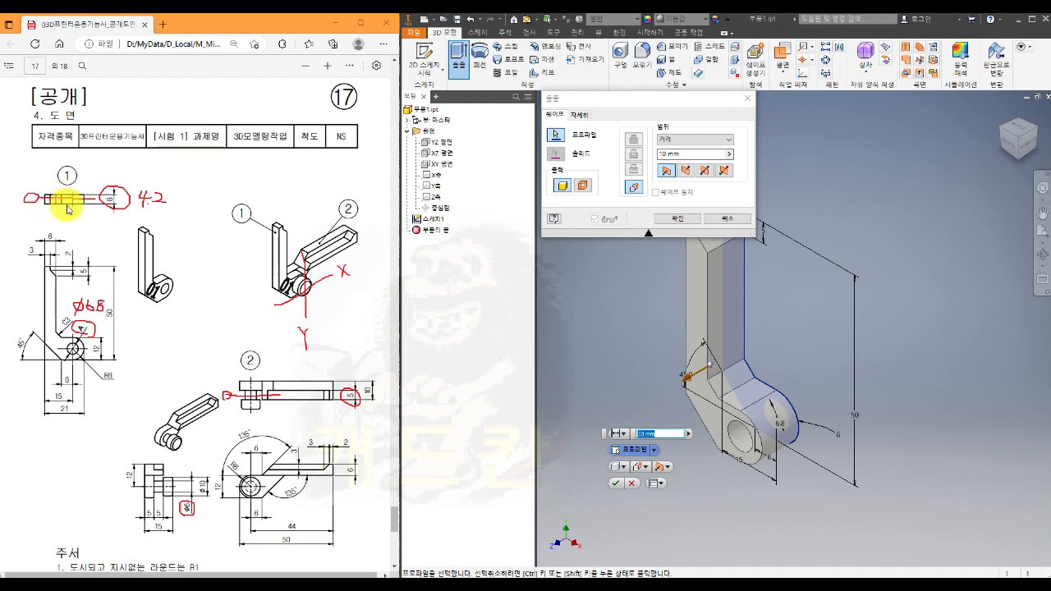
left_click(704, 170)
double_click(685, 153)
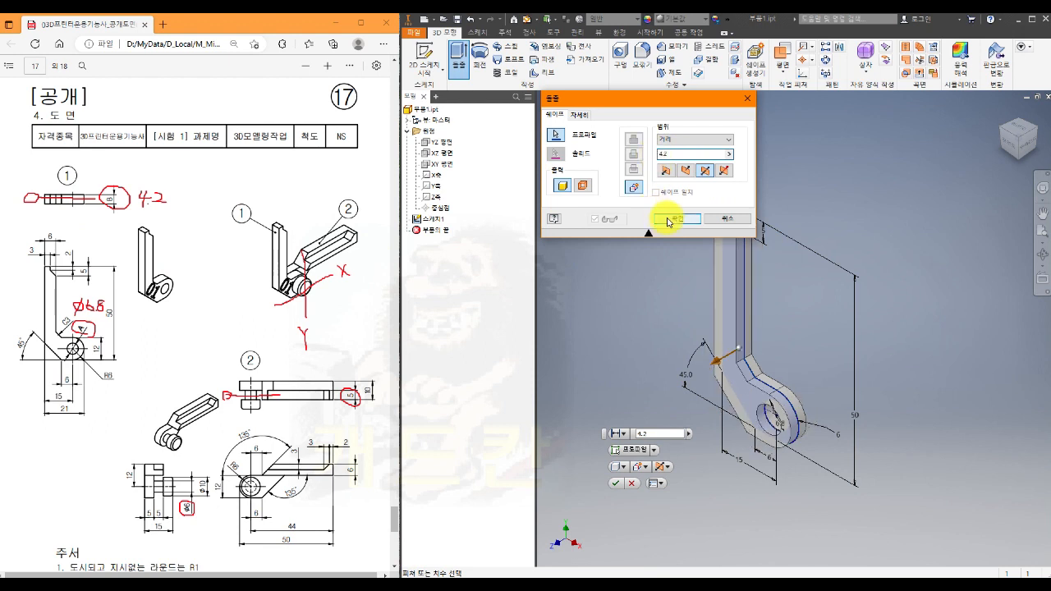
left_click(668, 220)
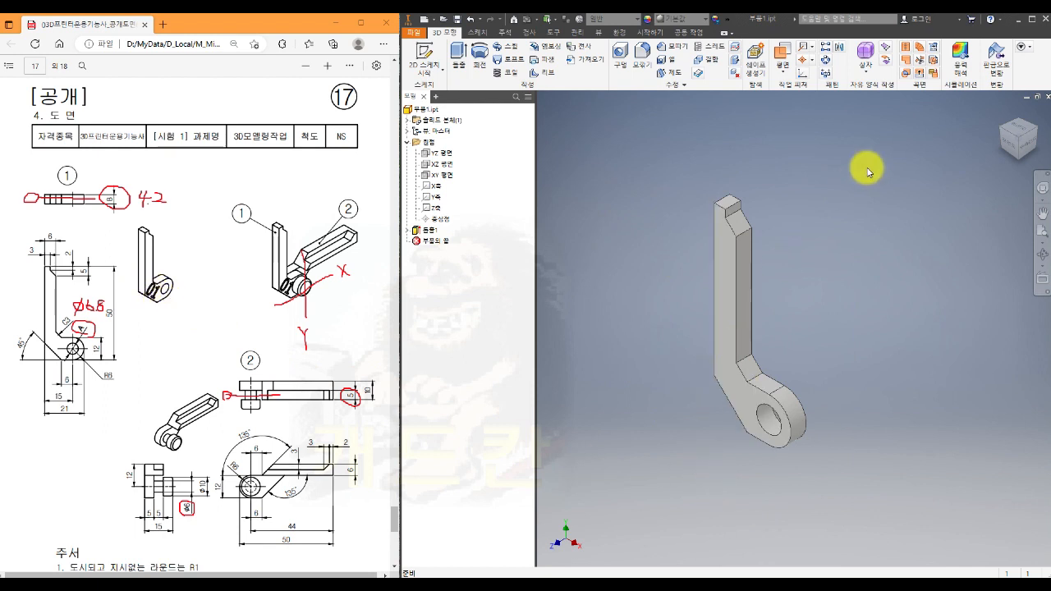
- Create a work plane offset outward from the part's front face
left_click(782, 51)
left_click_drag(735, 392, 689, 409)
left_click(637, 431)
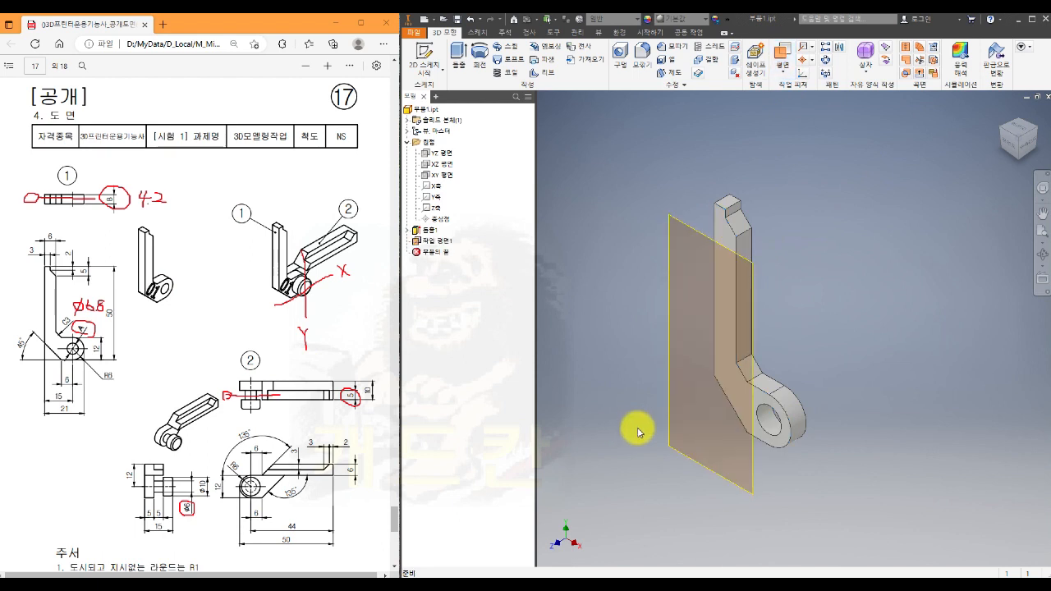
- Start a sketch on the offset work plane and place the text "01" just above the hinge arm
left_click(668, 435)
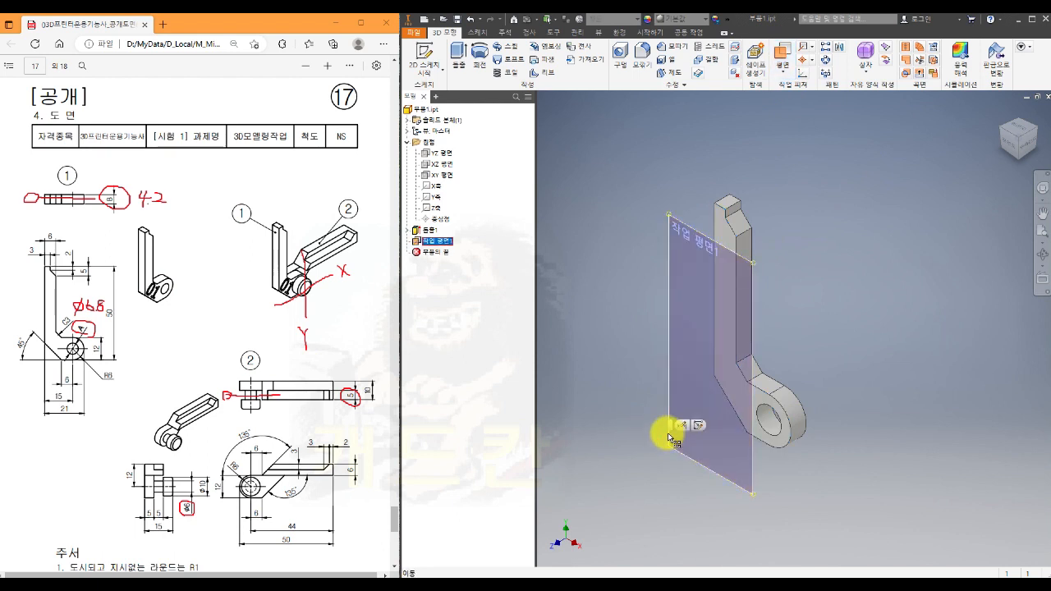
key("s")
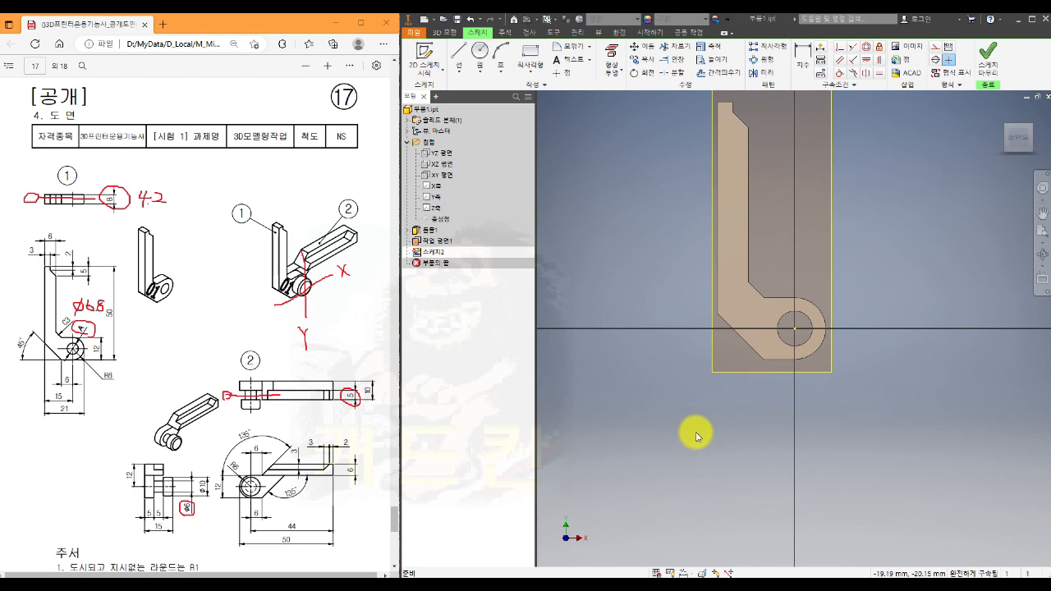
left_click(572, 63)
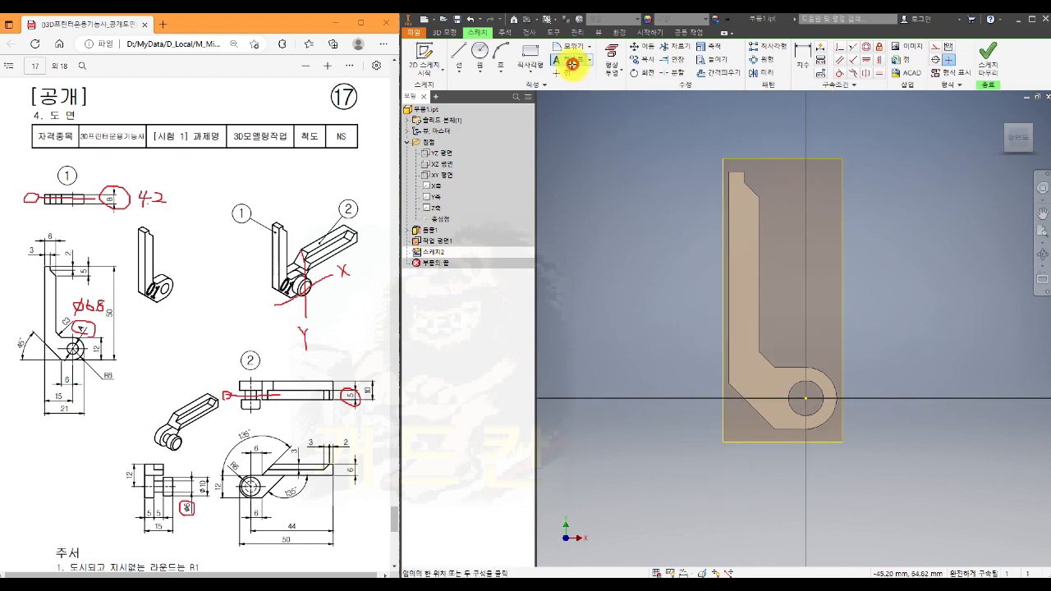
left_click(770, 321)
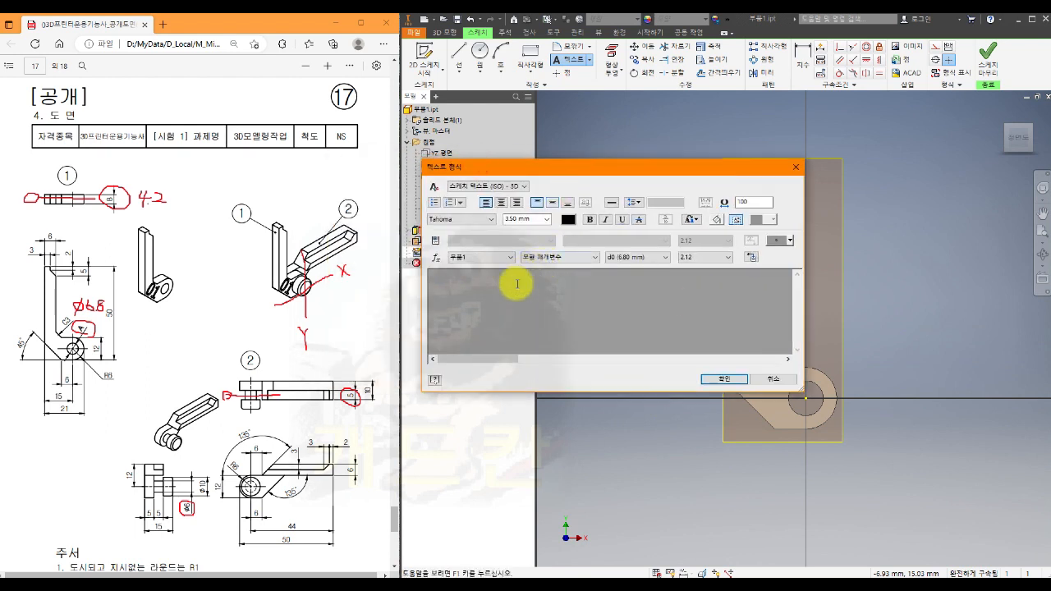
type("01")
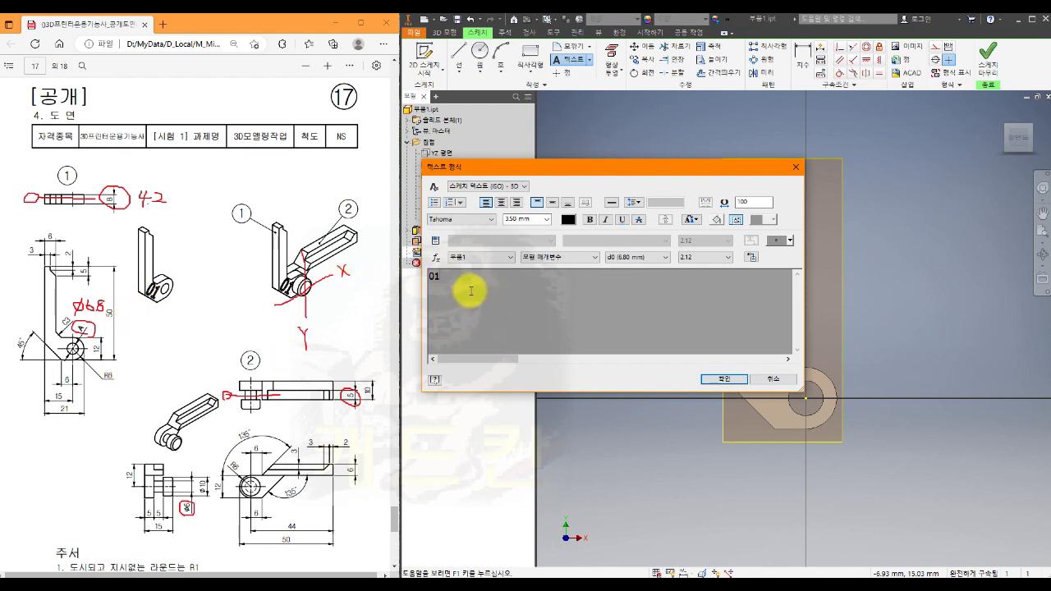
- Set the height of the "01" text to 7 mm and finish placing it
left_click(443, 280)
left_click_drag(443, 279, 430, 293)
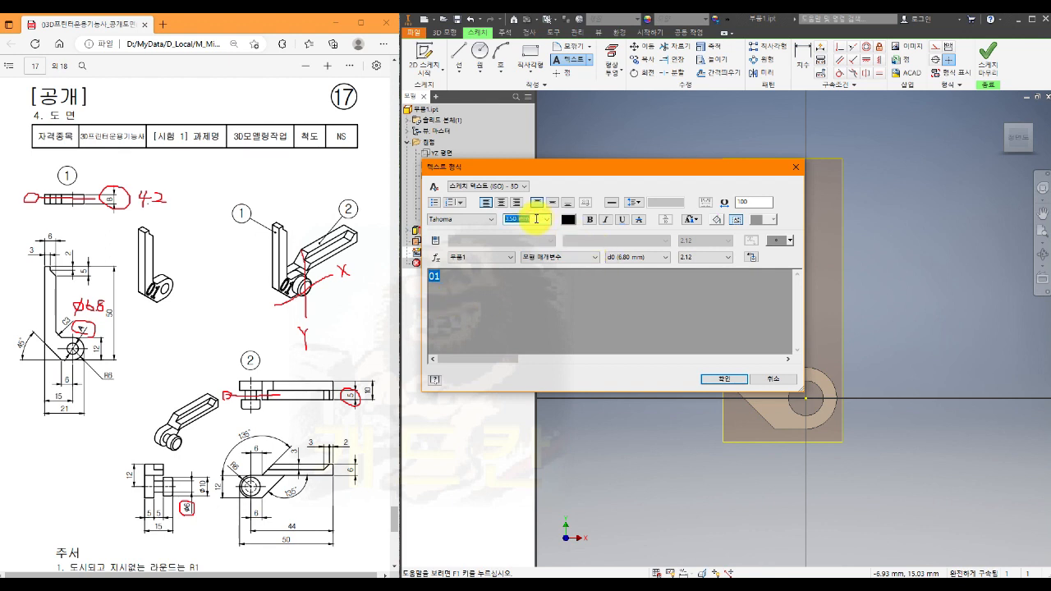
type("7")
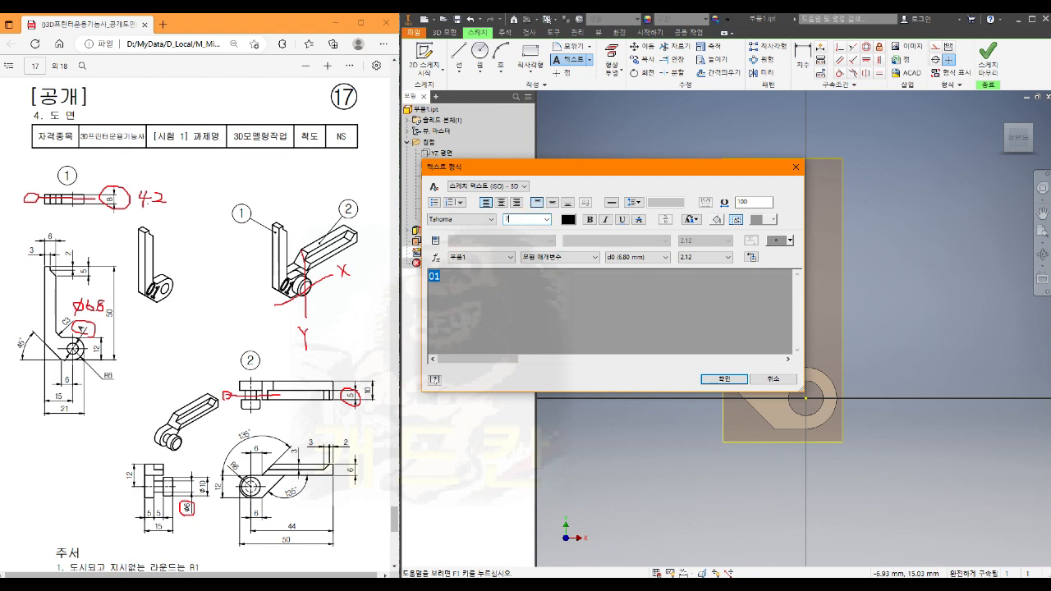
left_click(524, 314)
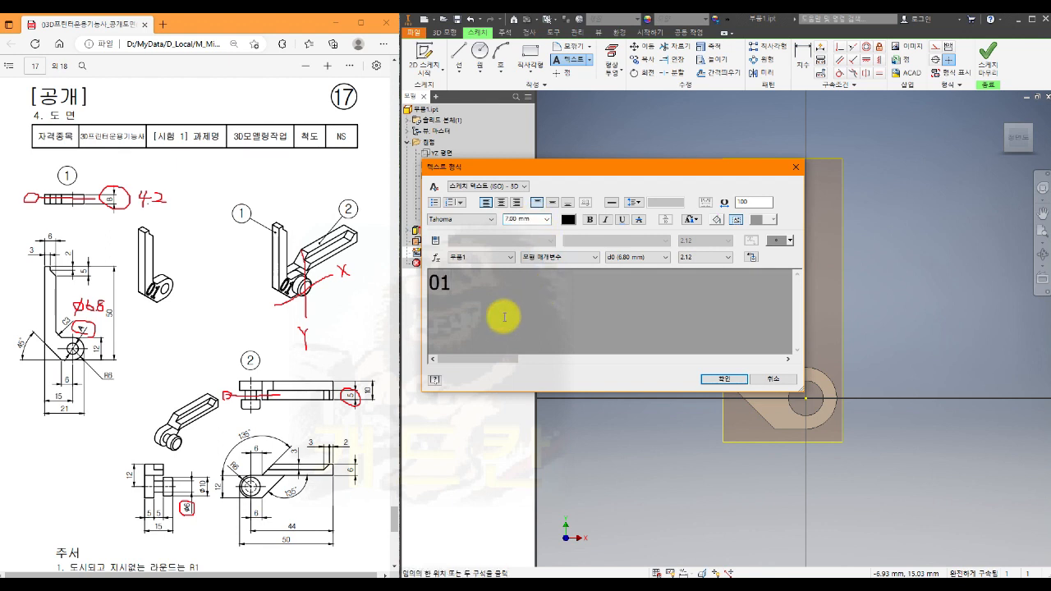
left_click(707, 378)
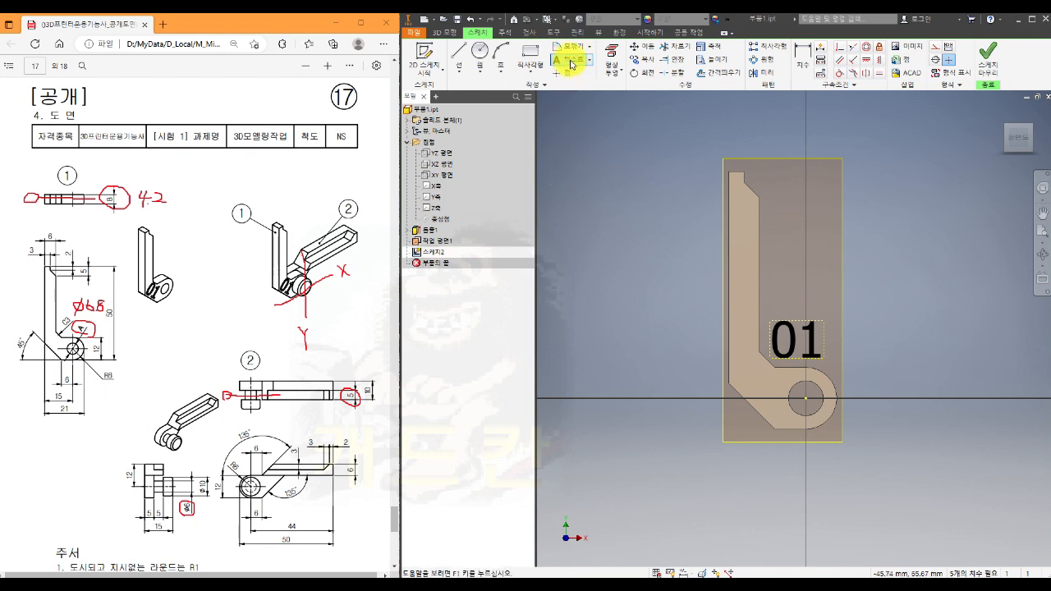
key("Escape")
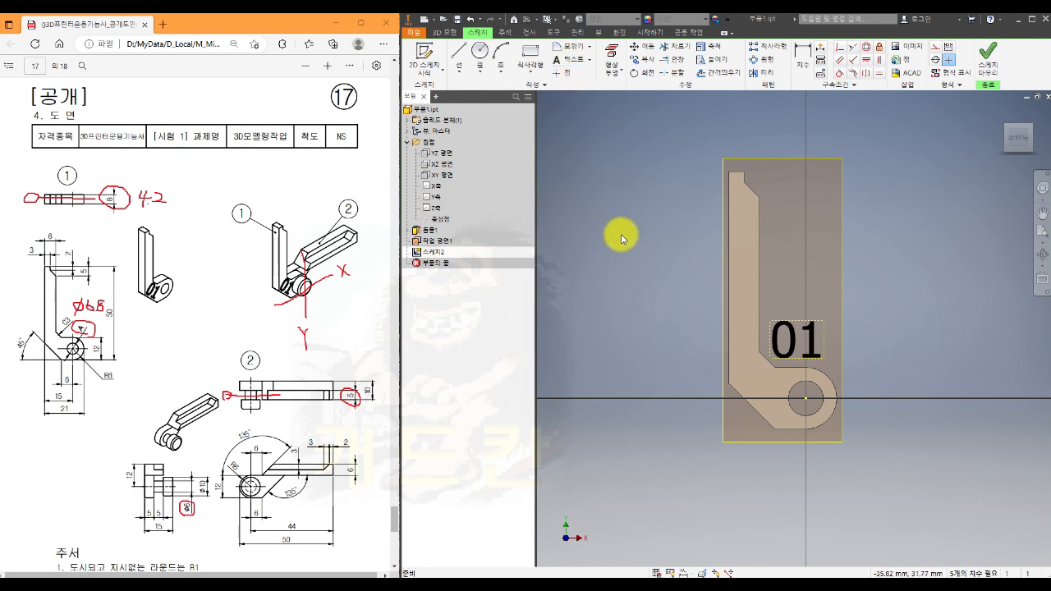
- Move the "01" text over the elbow of the profile and rotate it about its middle to run parallel to the lower-left diagonal
mouse_move(809, 351)
left_mouse_down()
mouse_move(793, 340)
mouse_move(758, 380)
left_mouse_up()
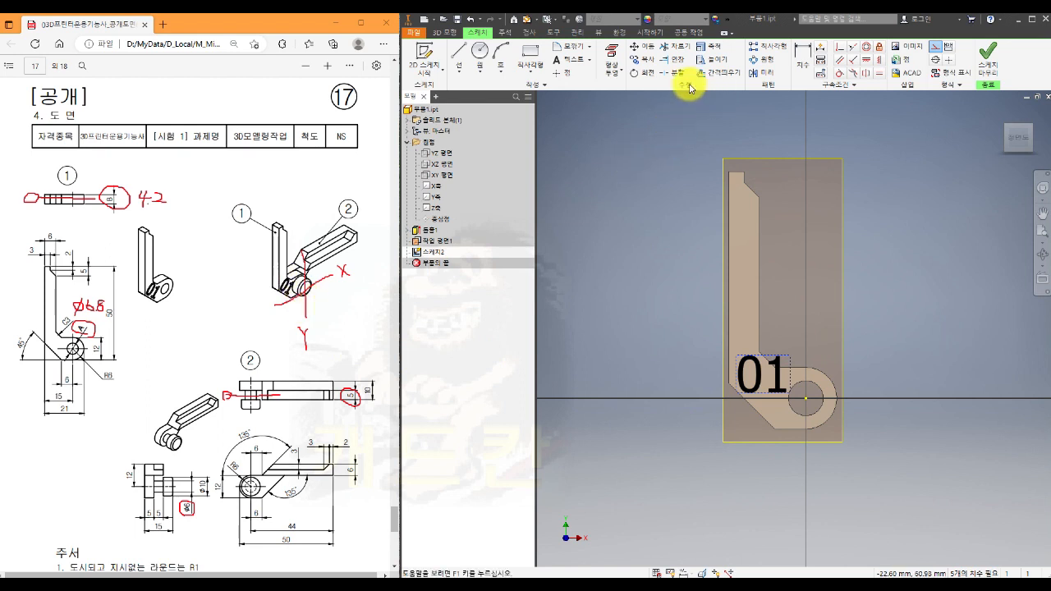
left_click(647, 73)
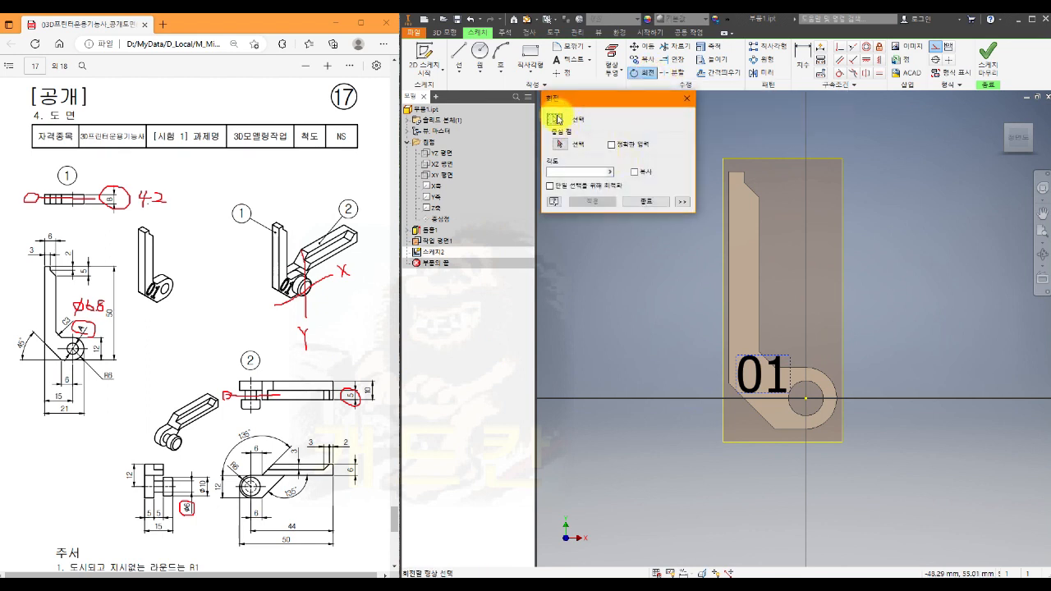
left_click(762, 383)
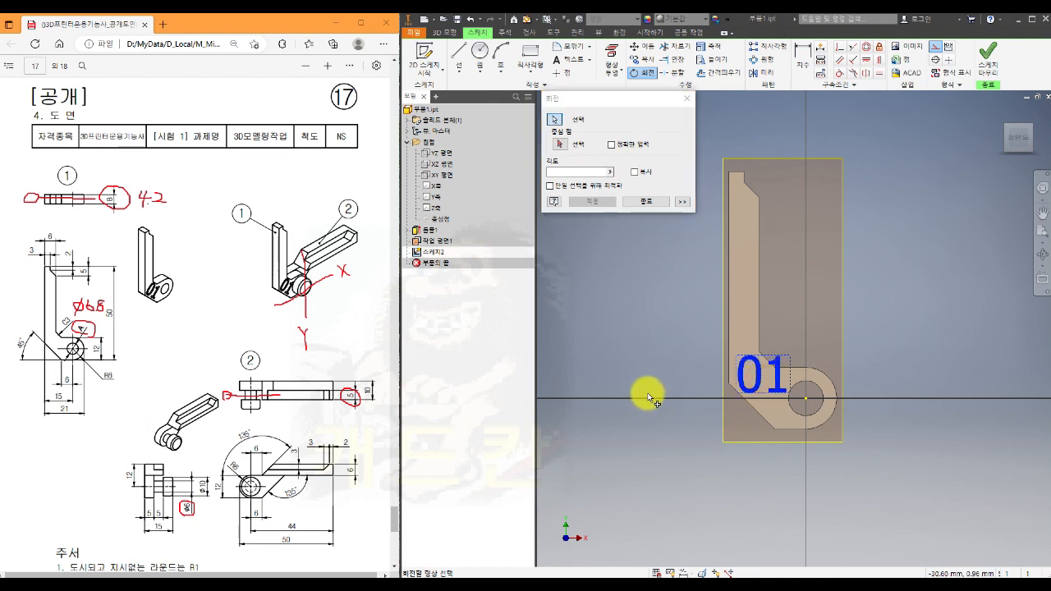
left_click(561, 144)
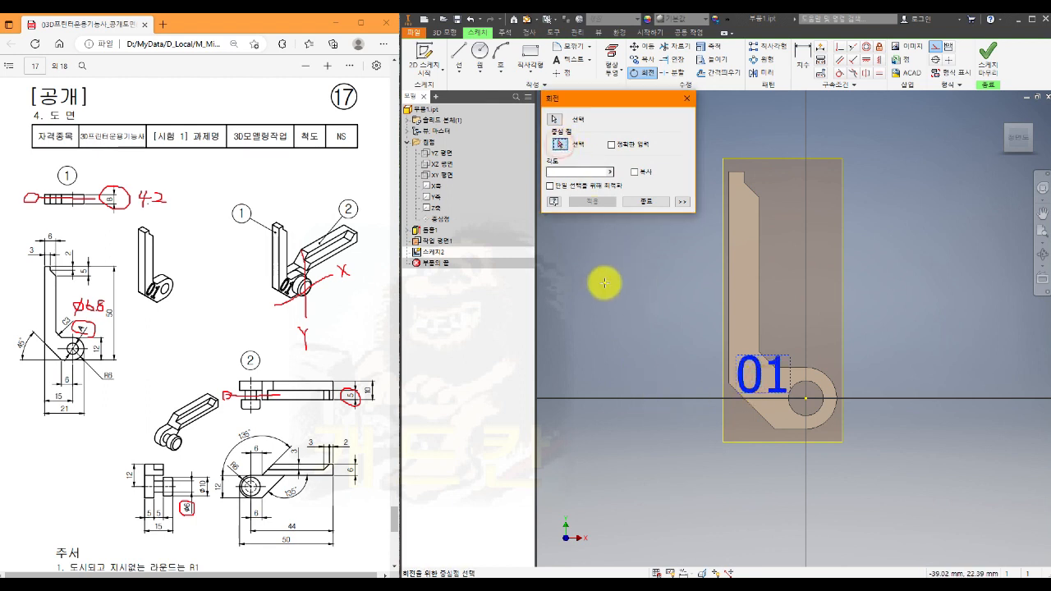
left_click(763, 376)
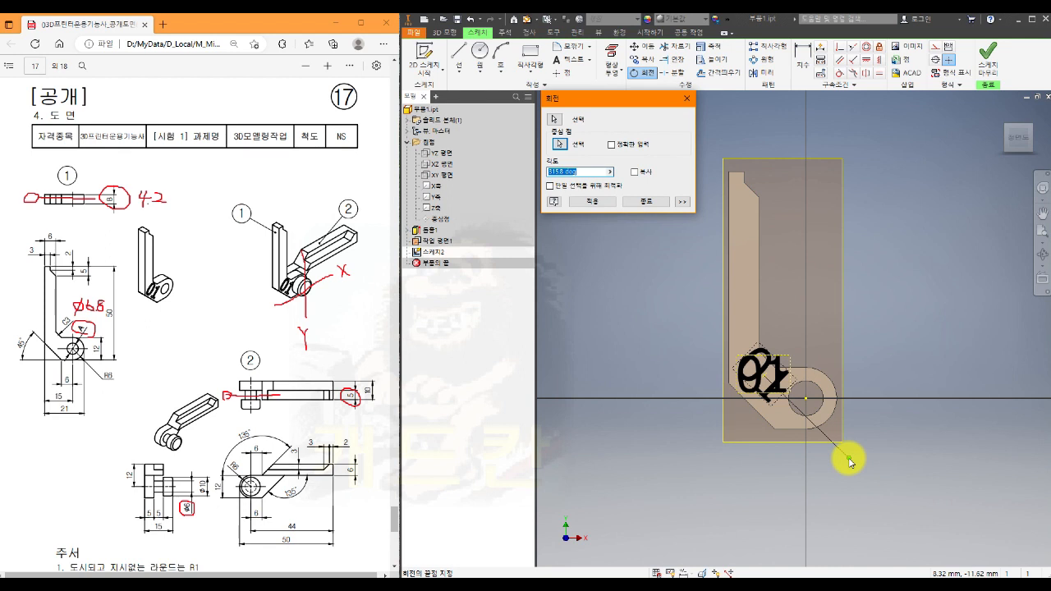
left_click(850, 462)
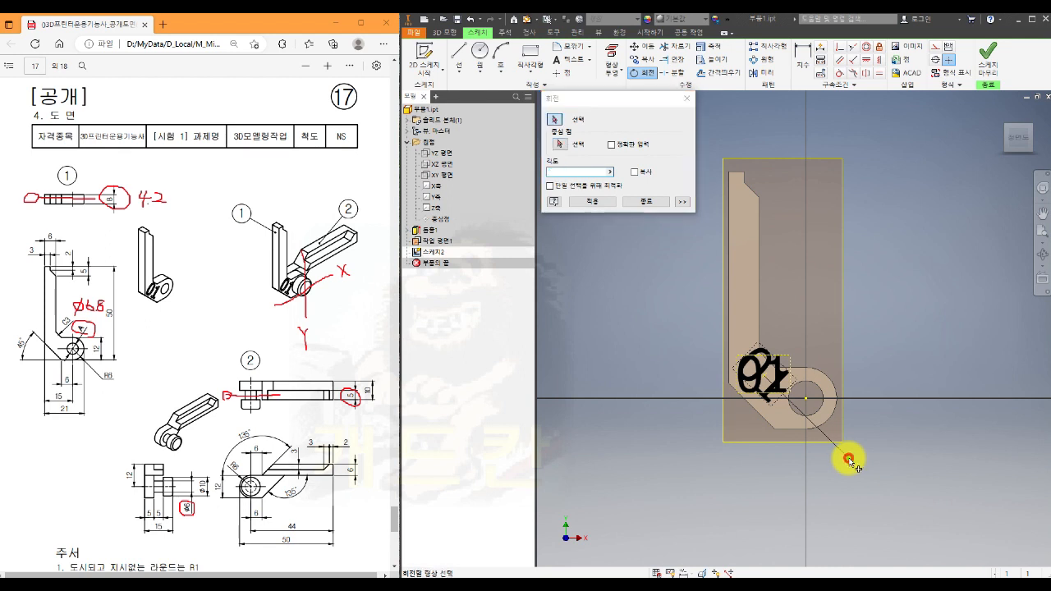
left_click(774, 394)
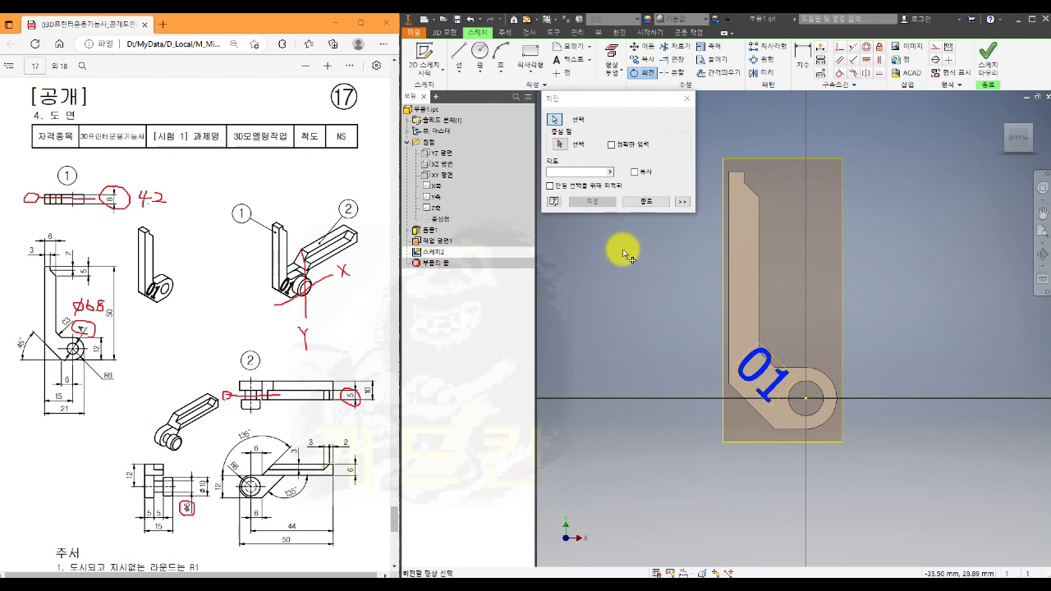
left_click(646, 205)
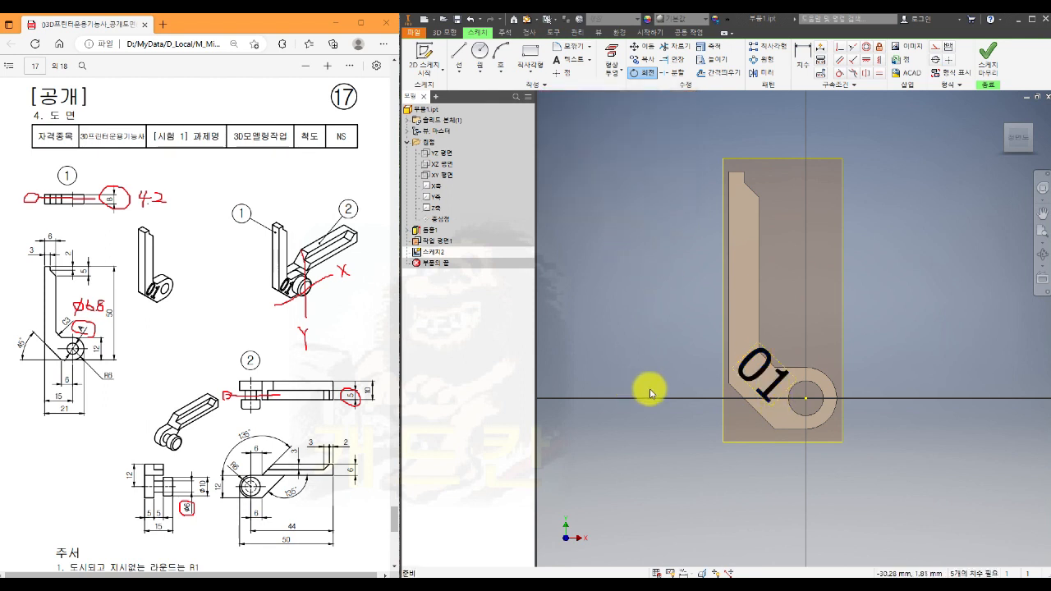
- Shift the tilted "01" text slightly downward to sit within the elbow and finish the sketch
left_click(774, 394)
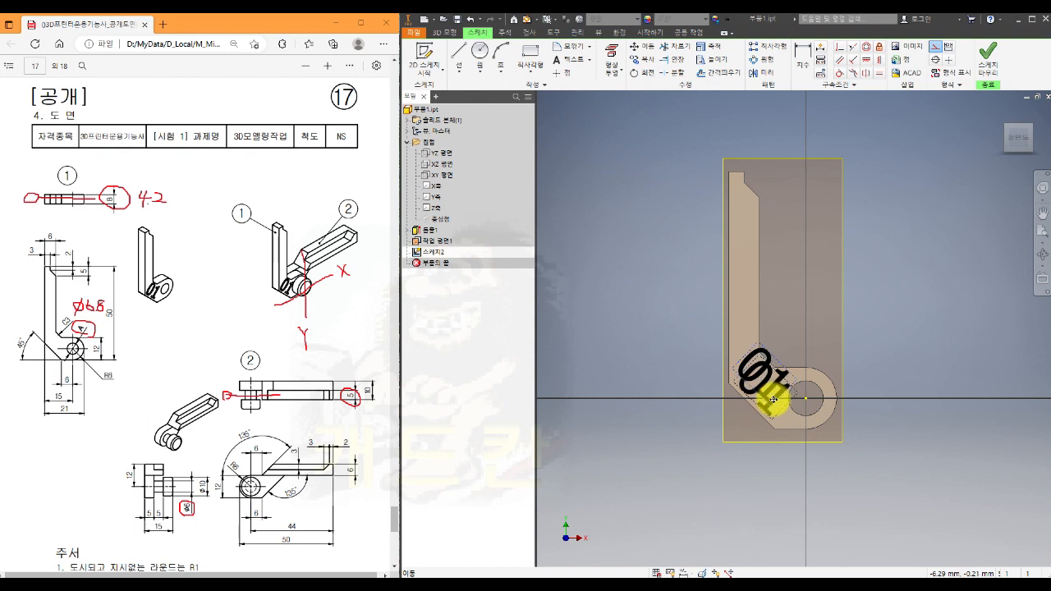
left_click_drag(774, 400, 771, 402)
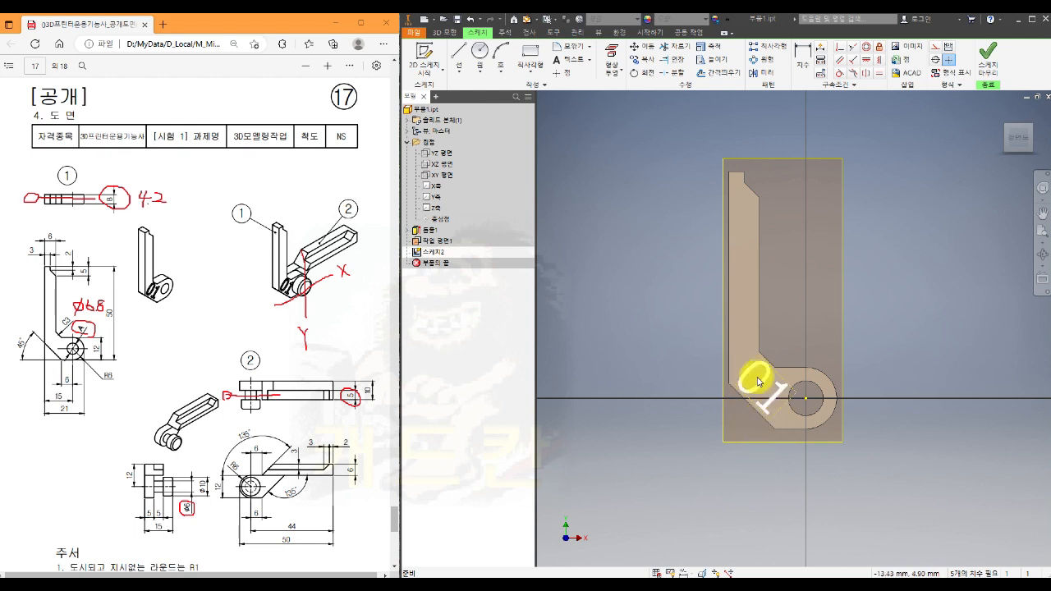
left_click(987, 57)
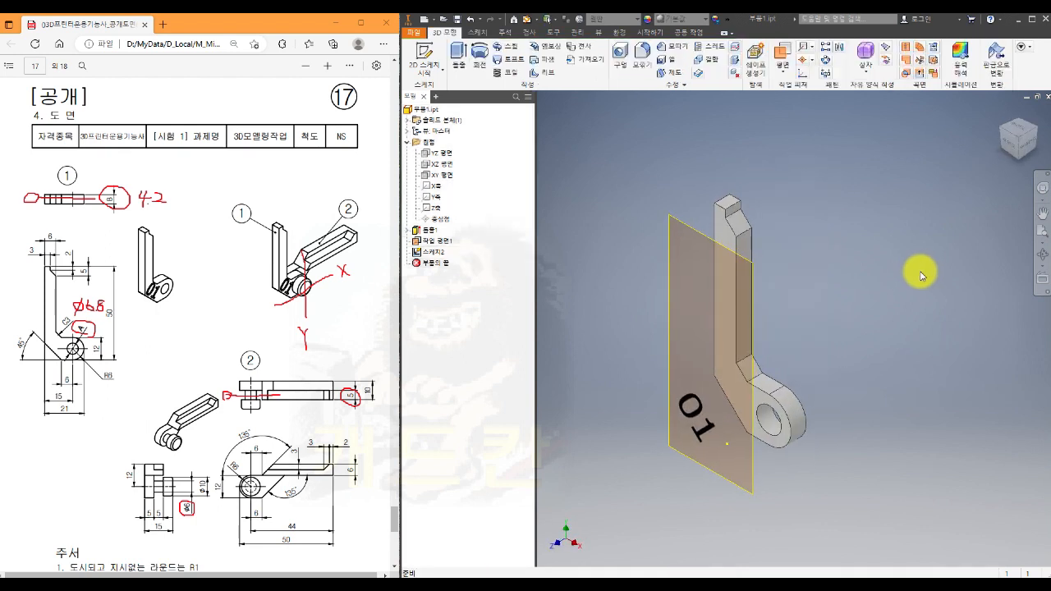
- Emboss the "01" text into the part as an engraving from face, 1 mm deep, directed toward the body
left_click(545, 49)
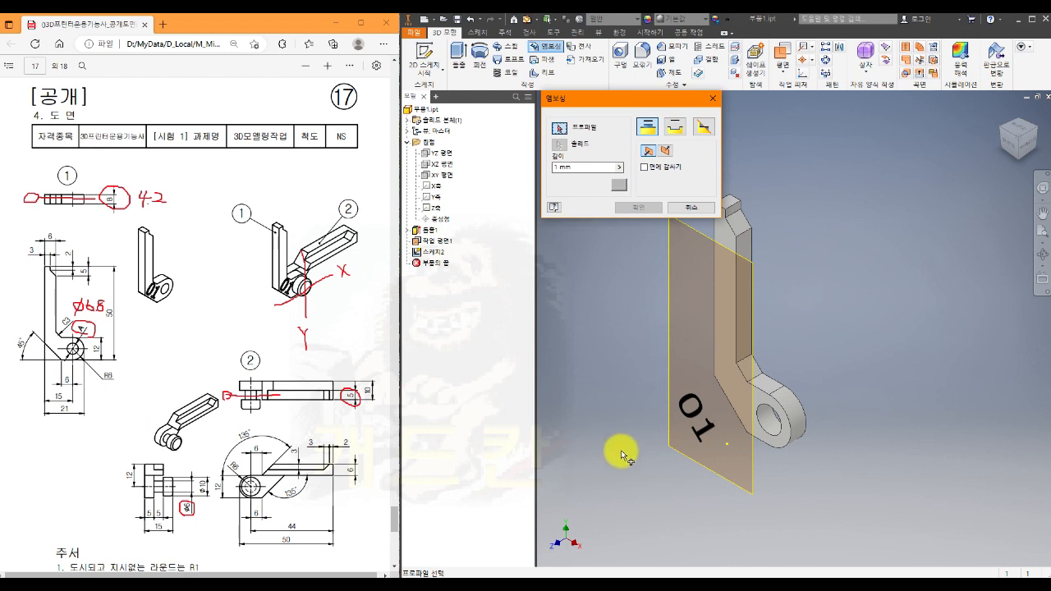
left_click(694, 417)
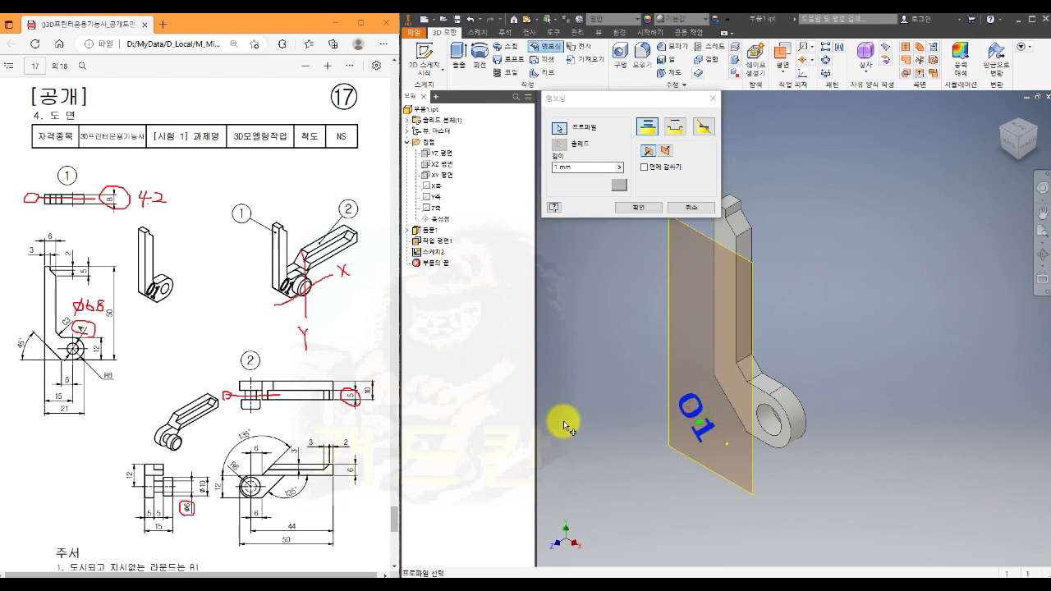
left_click(666, 152)
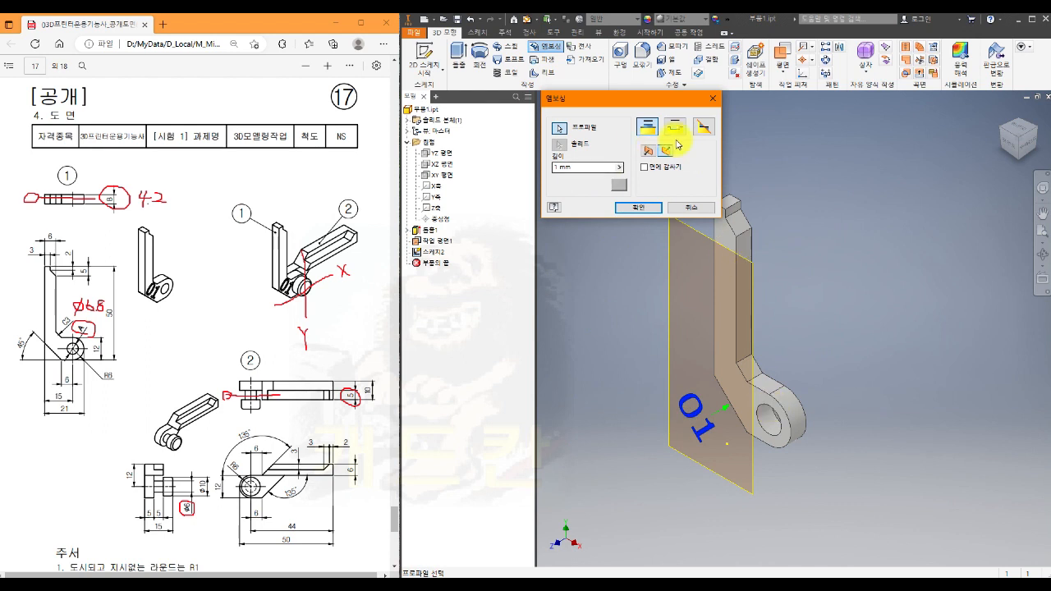
left_click(675, 125)
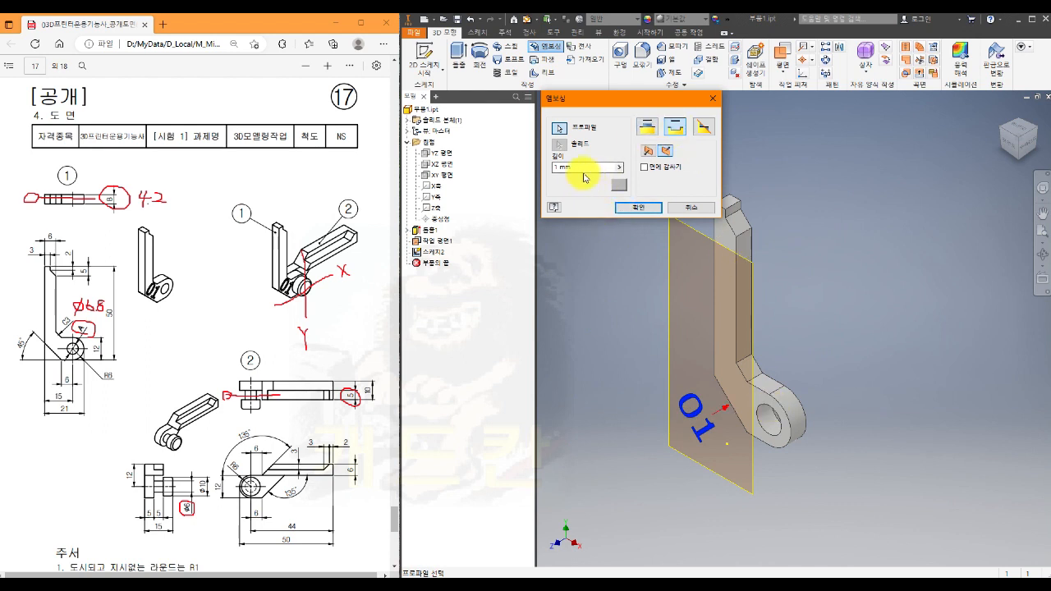
left_click(630, 209)
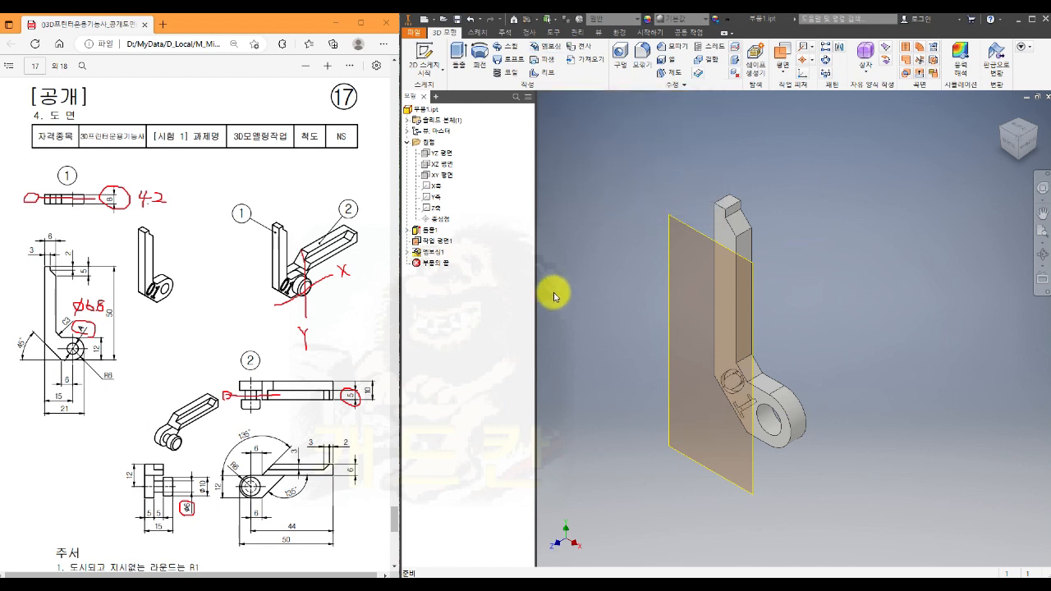
- Hide the work plane used for the text
right_click(441, 241)
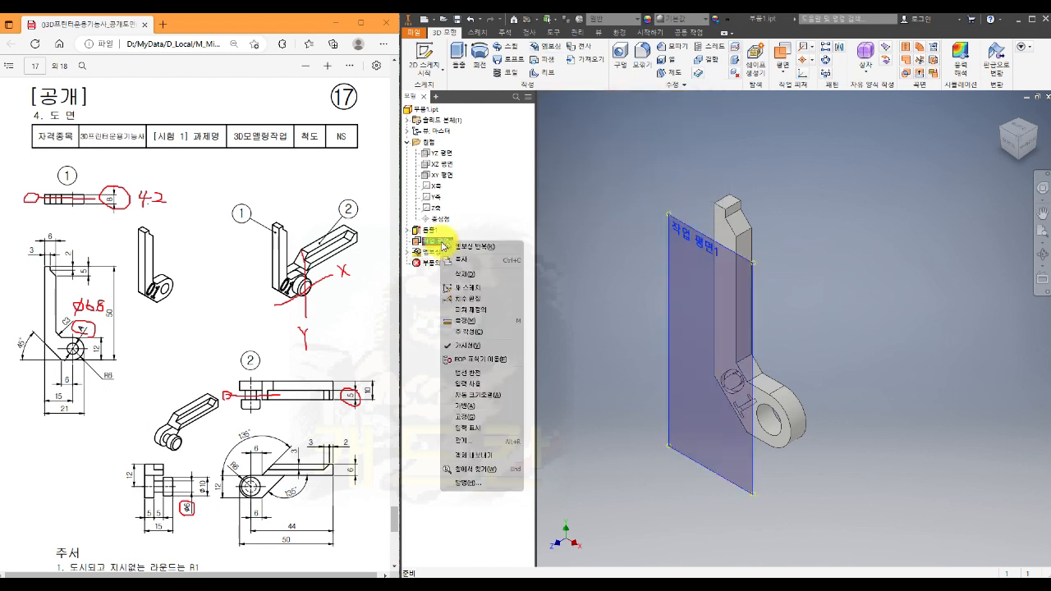
left_click(447, 346)
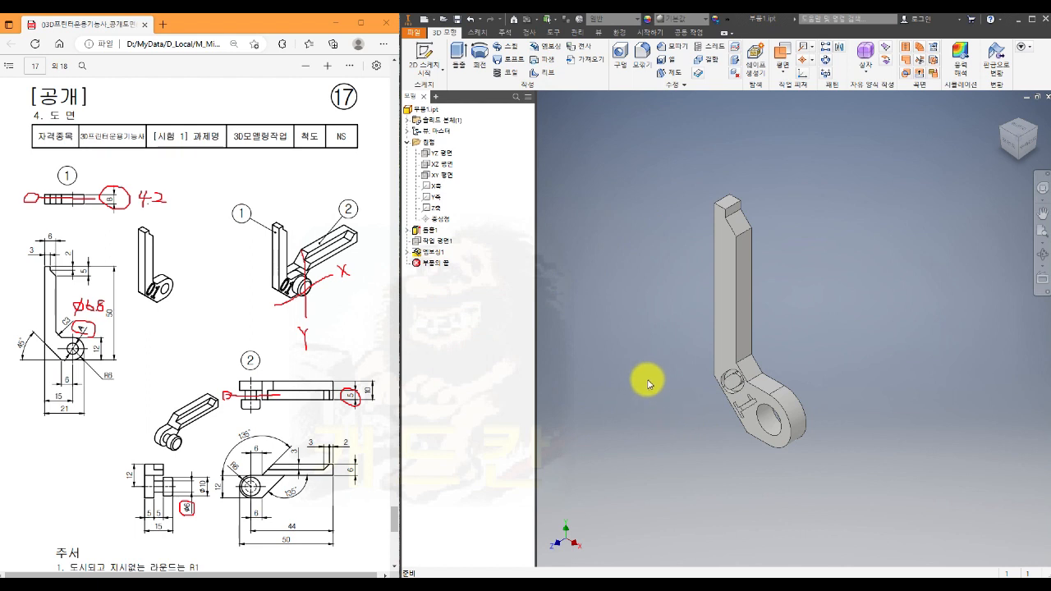
middle_click_drag(650, 378, 703, 370)
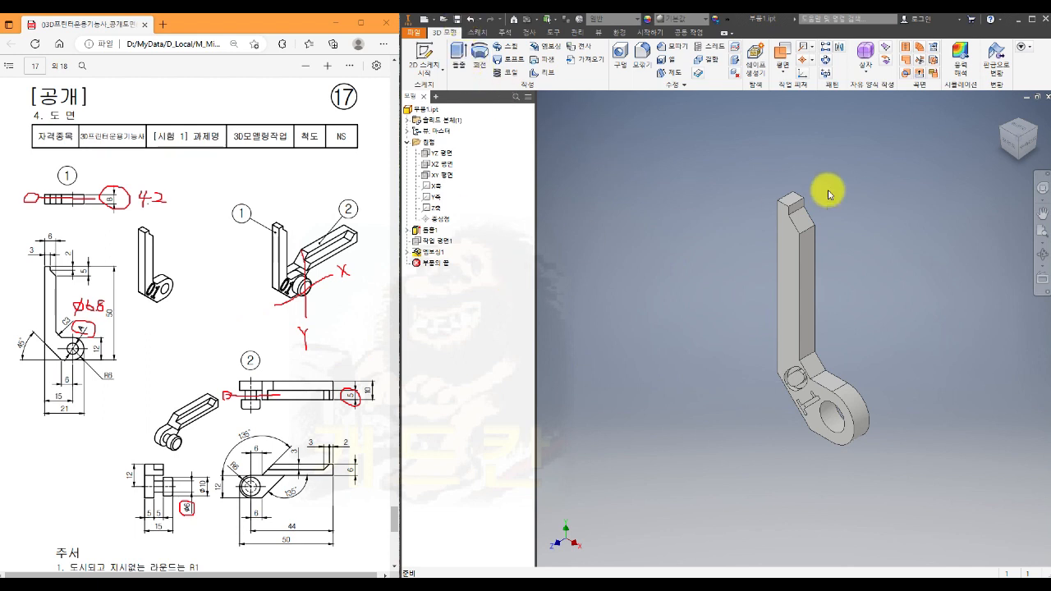
- Close the part 1 file and create a new part from the SM templates.ipt template
left_click(1047, 98)
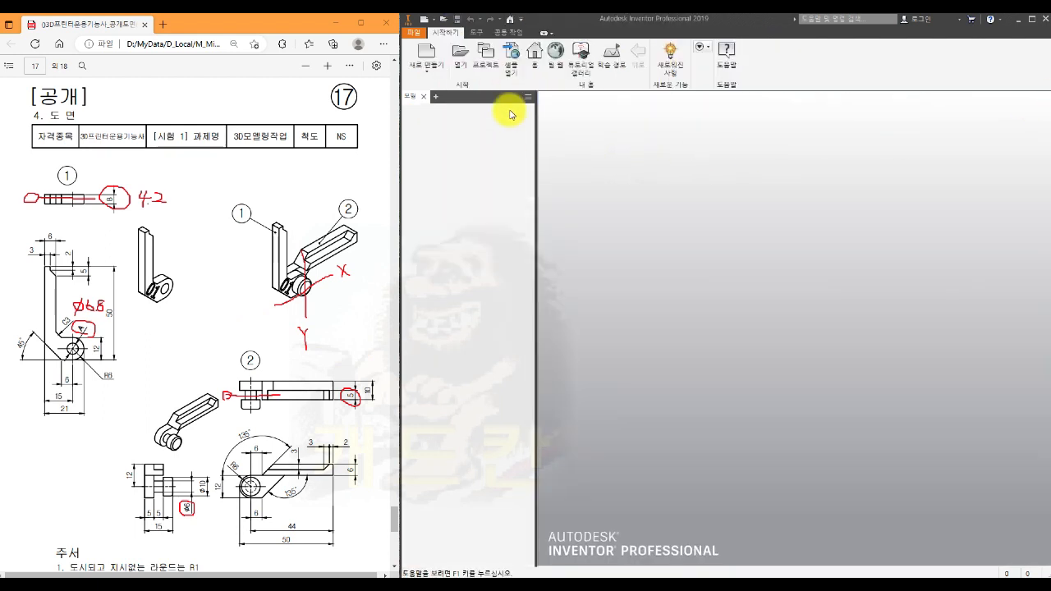
left_click(425, 50)
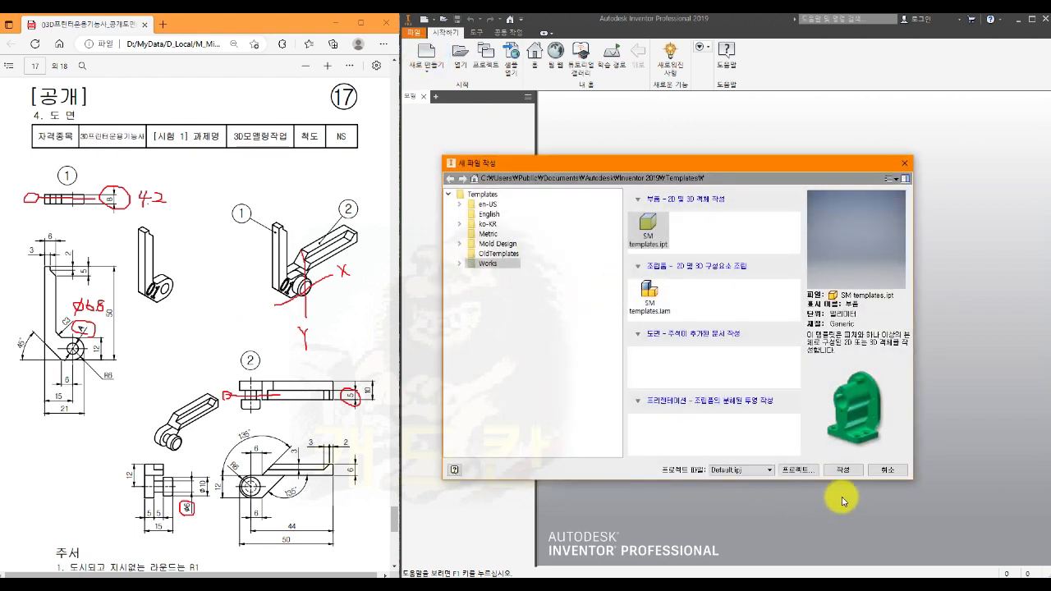
left_click(843, 470)
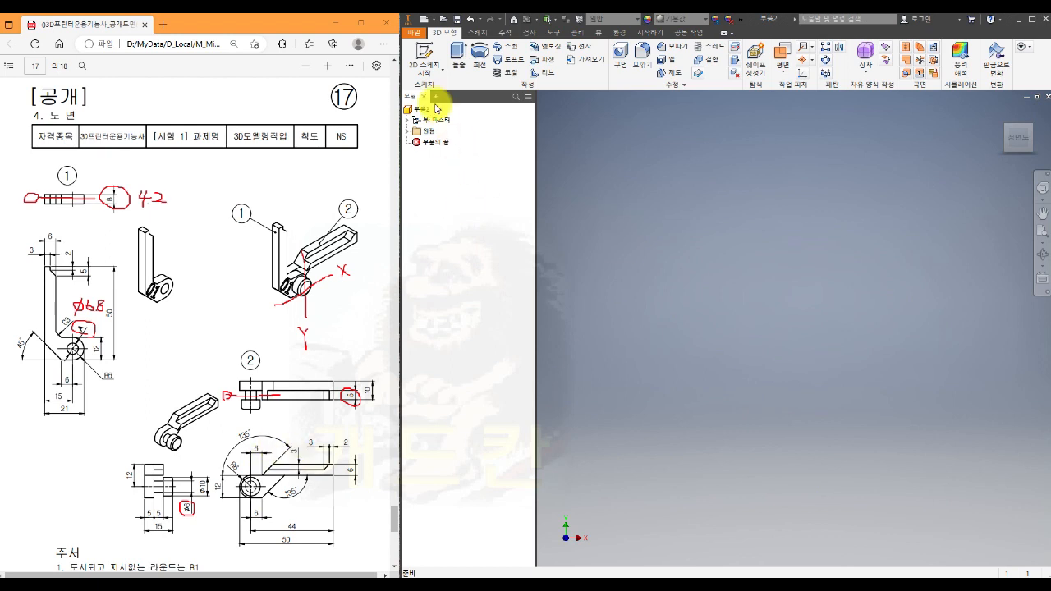
- Save the new part as 부품2.ipt in folder 17
left_click(414, 31)
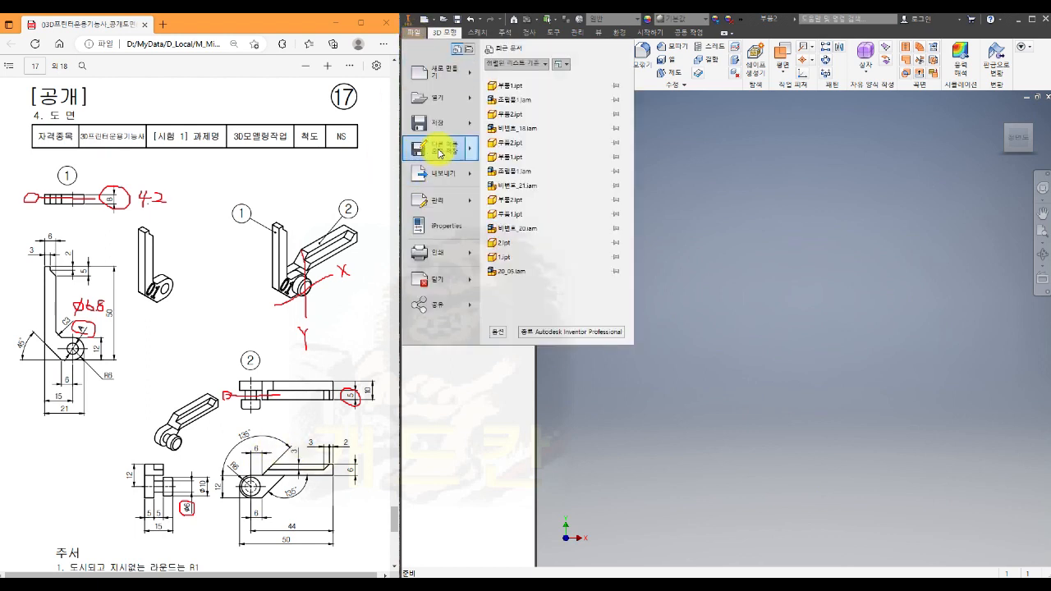
mouse_move(440, 153)
left_click(562, 73)
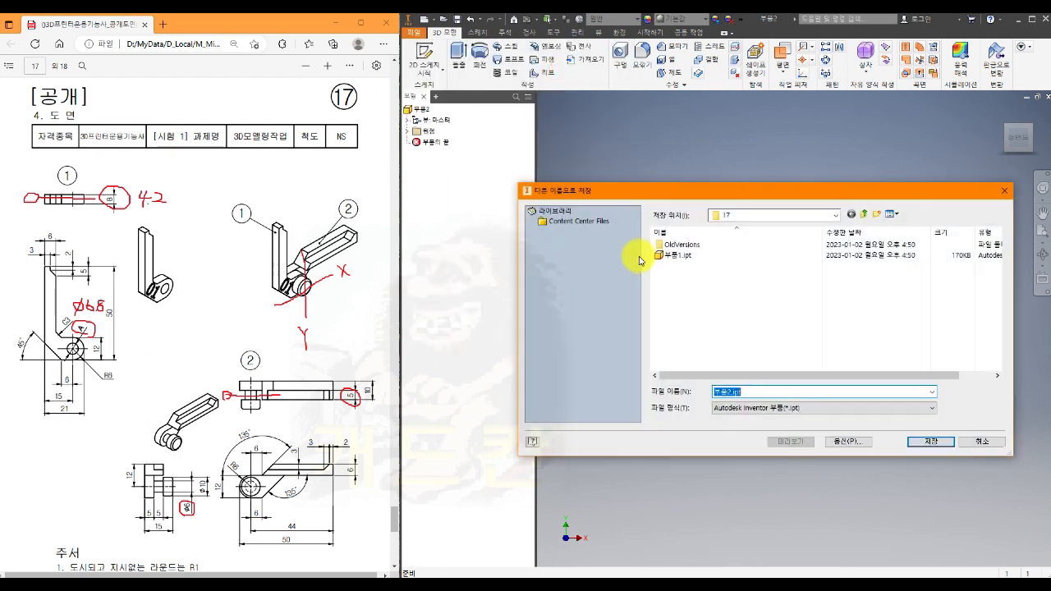
left_click(675, 257)
left_click(748, 392)
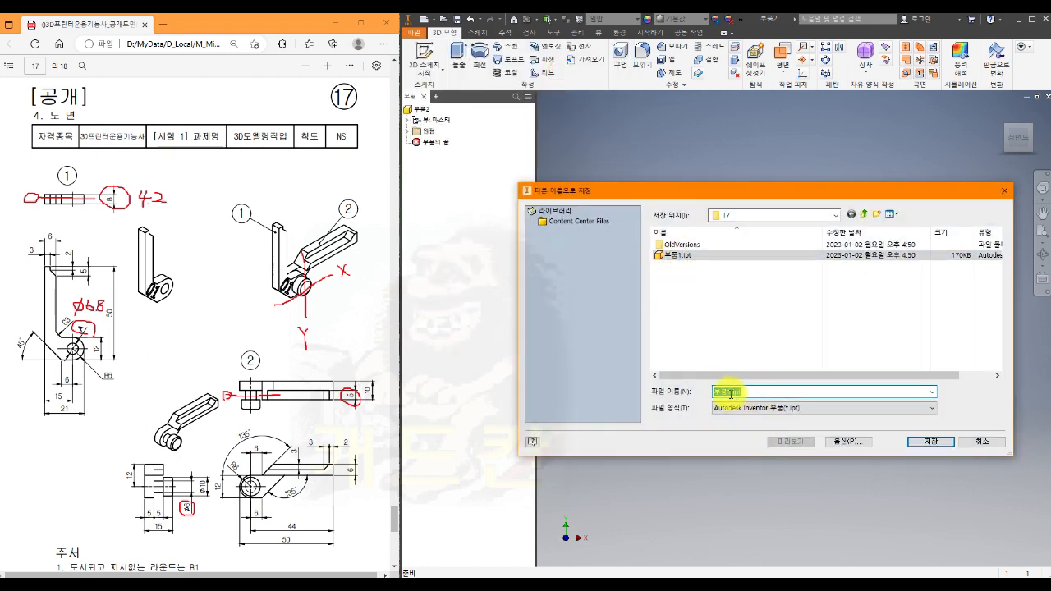
left_click(731, 393)
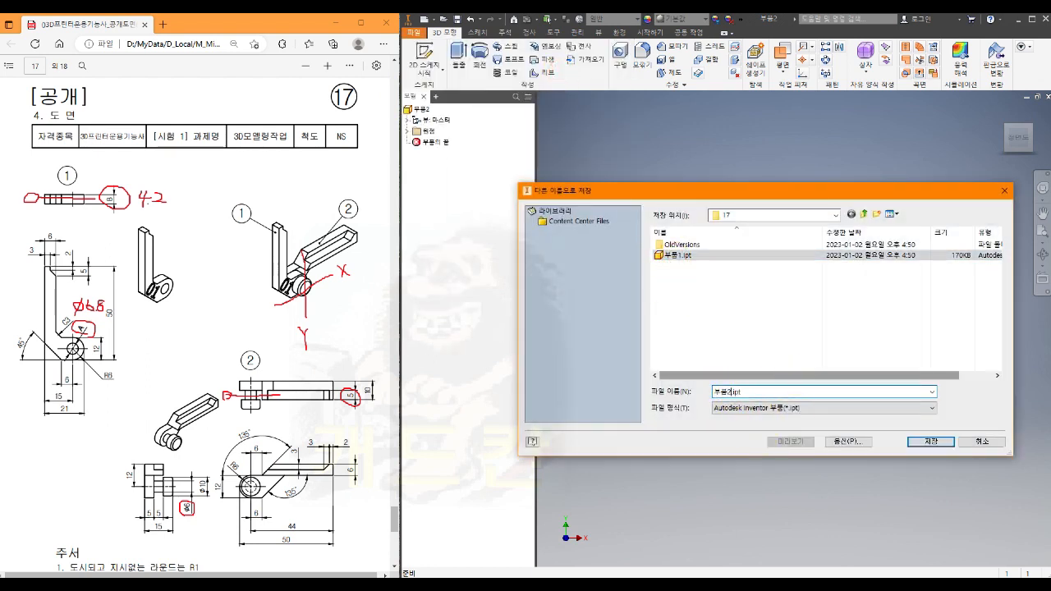
left_click(930, 441)
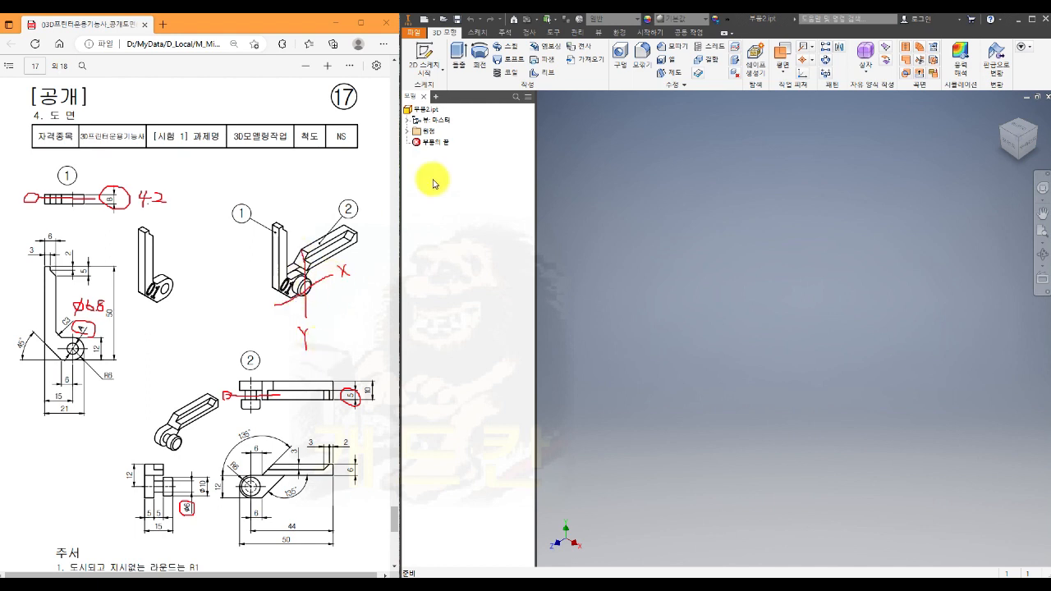
- Start a sketch on the XY plane and draw a 6 mm diameter circle centred on the origin
left_click(408, 132)
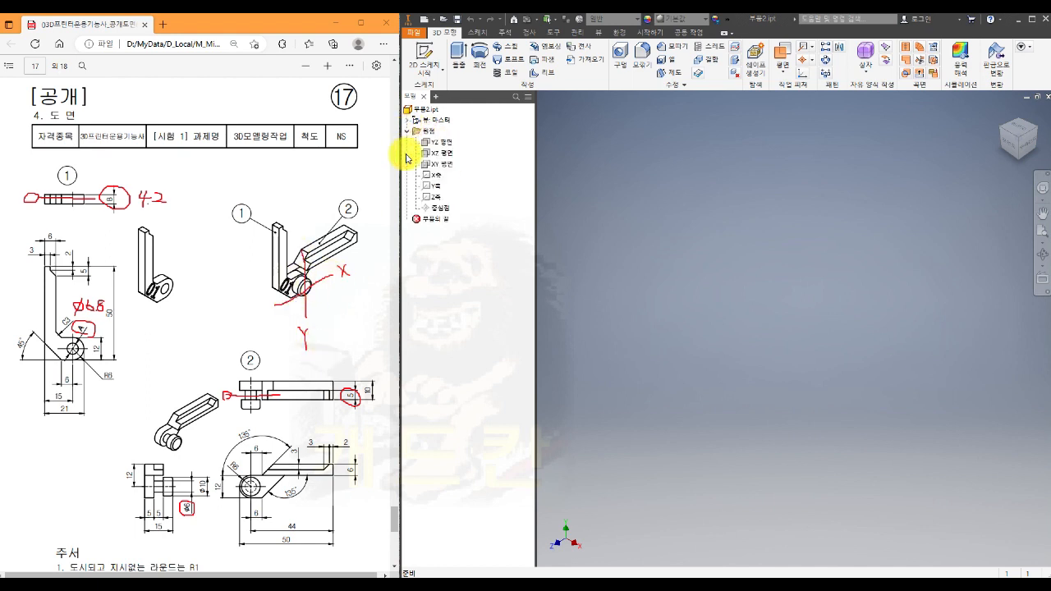
left_click(447, 165)
key("s")
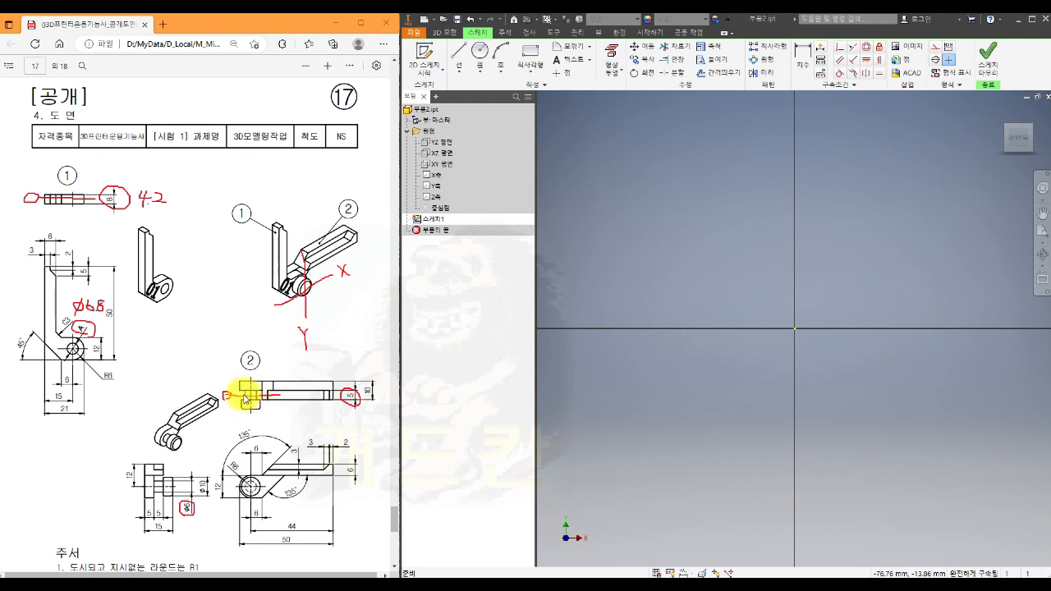
left_click_drag(228, 400, 283, 398)
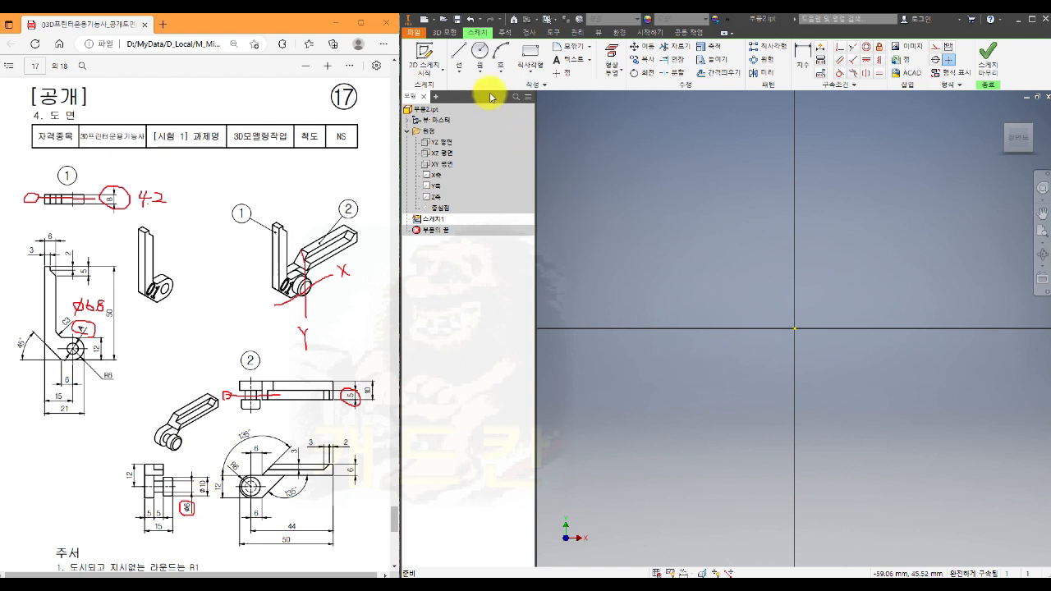
left_click(478, 52)
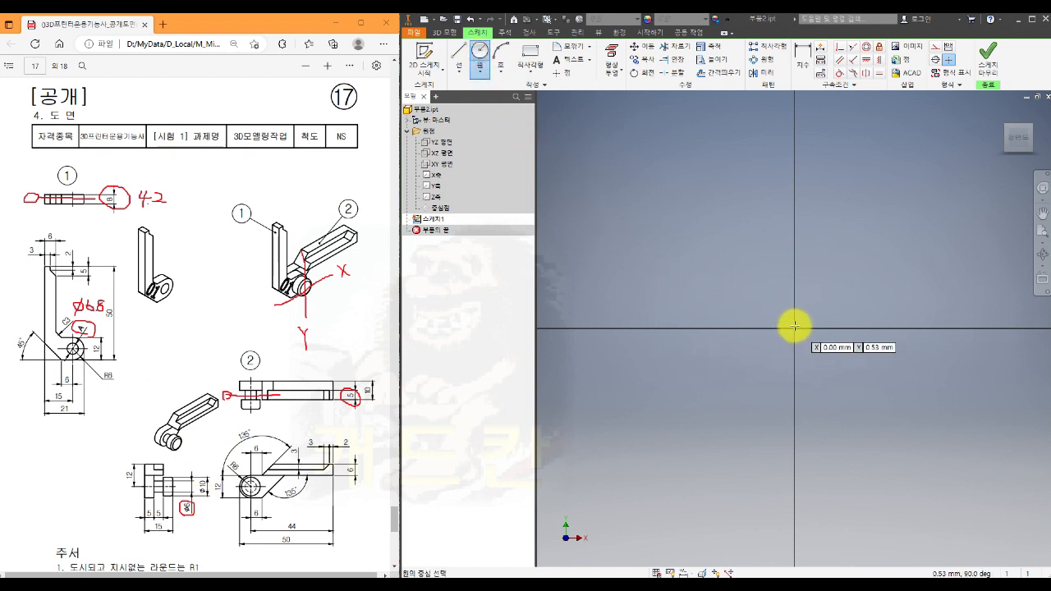
left_click(795, 330)
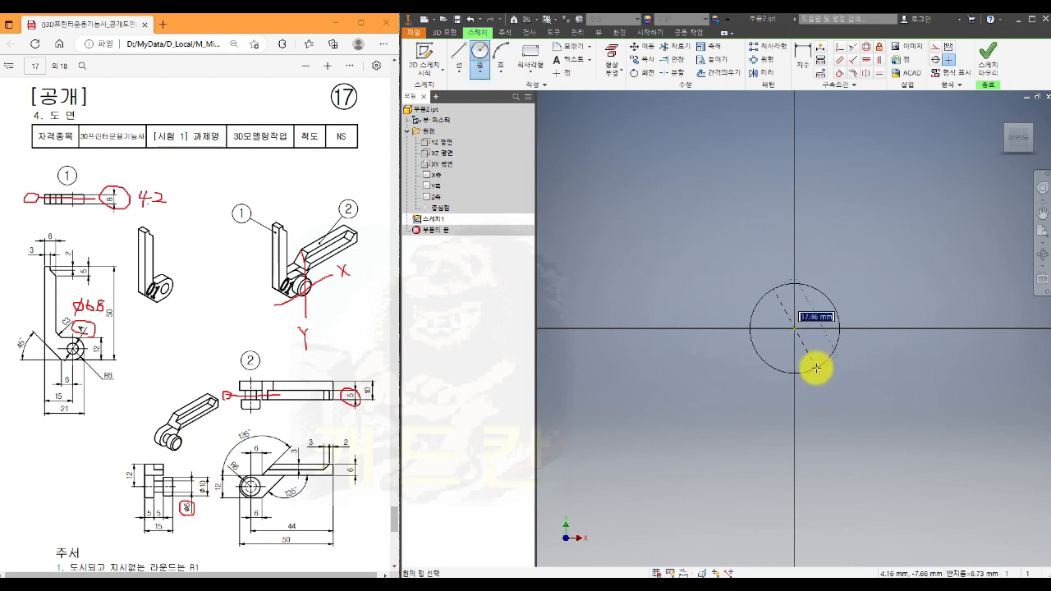
type("6")
key("Return")
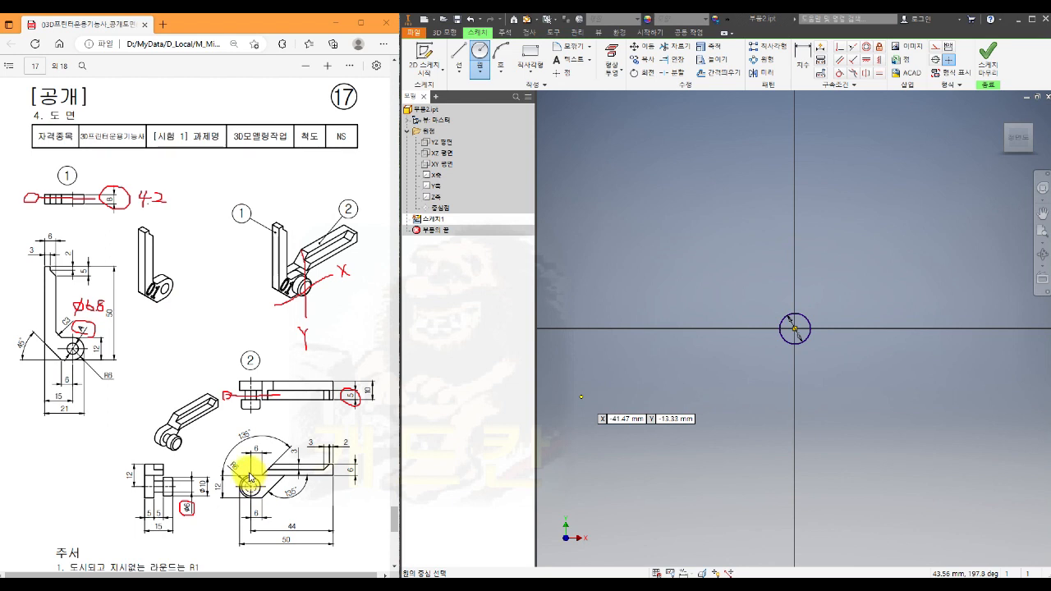
- Sketch a horizontal center-to-center slot just below the circle, with its arc centres about 21 mm apart
left_click(531, 70)
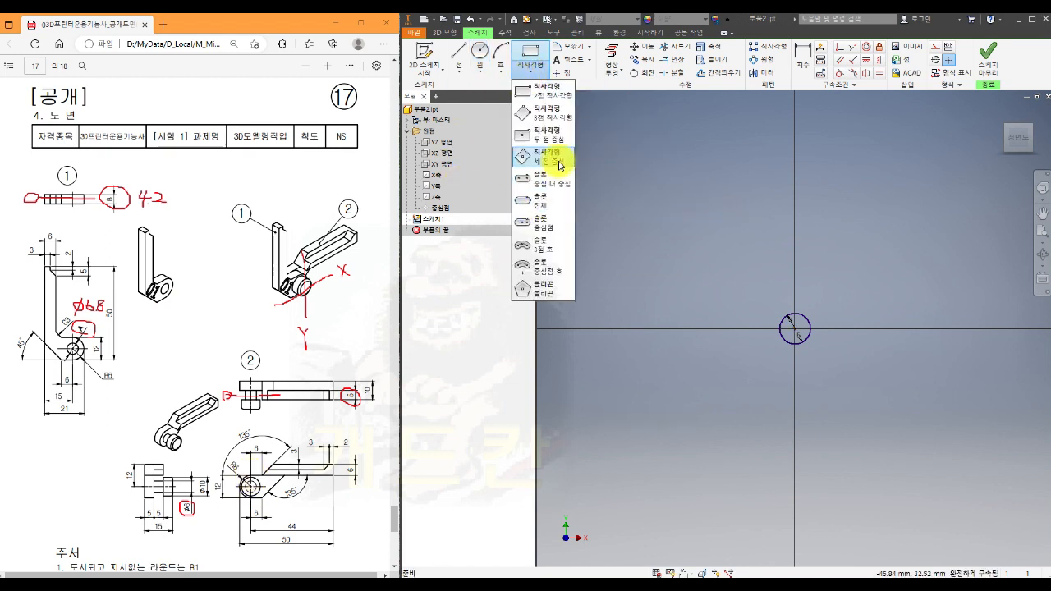
left_click(553, 191)
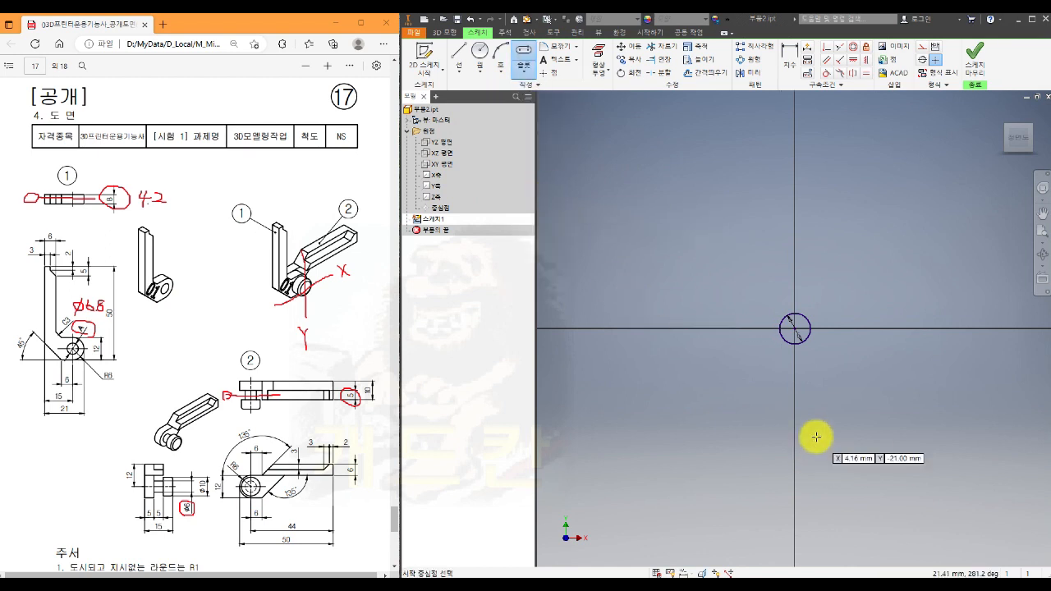
left_click(785, 373)
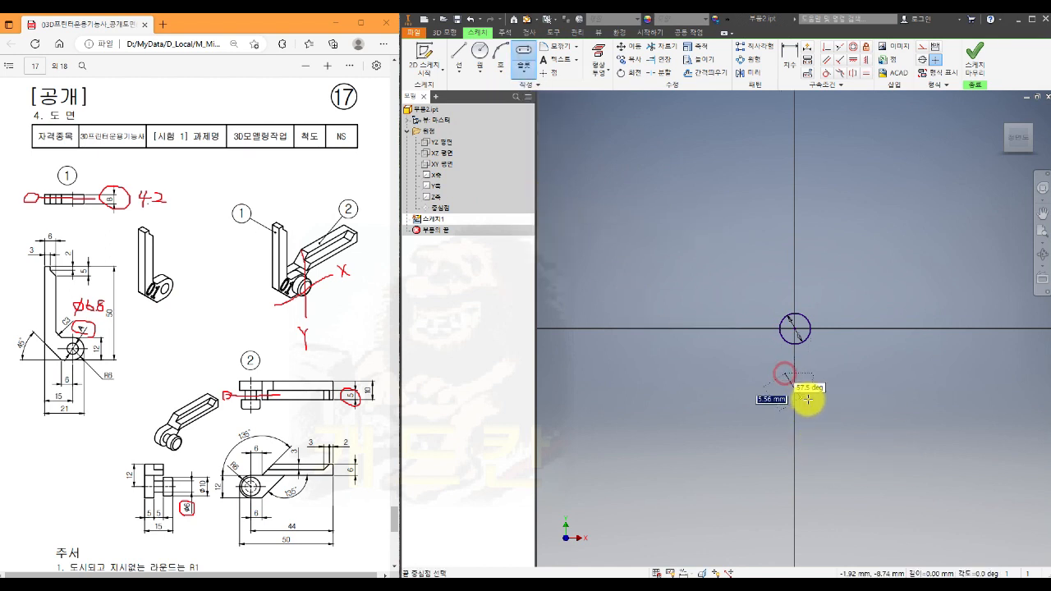
left_click(893, 374)
left_click(903, 401)
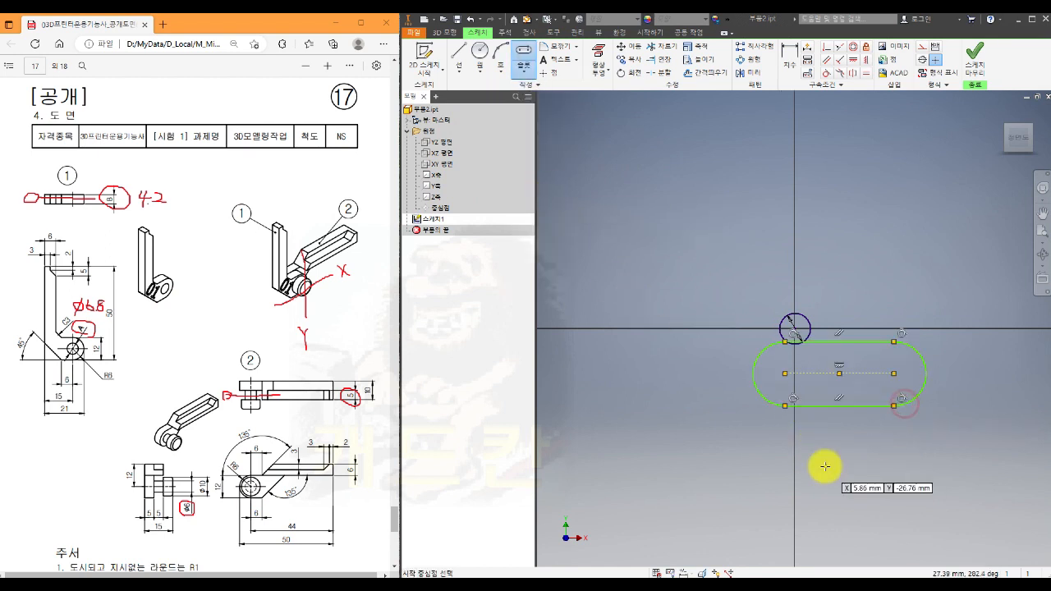
key("Escape")
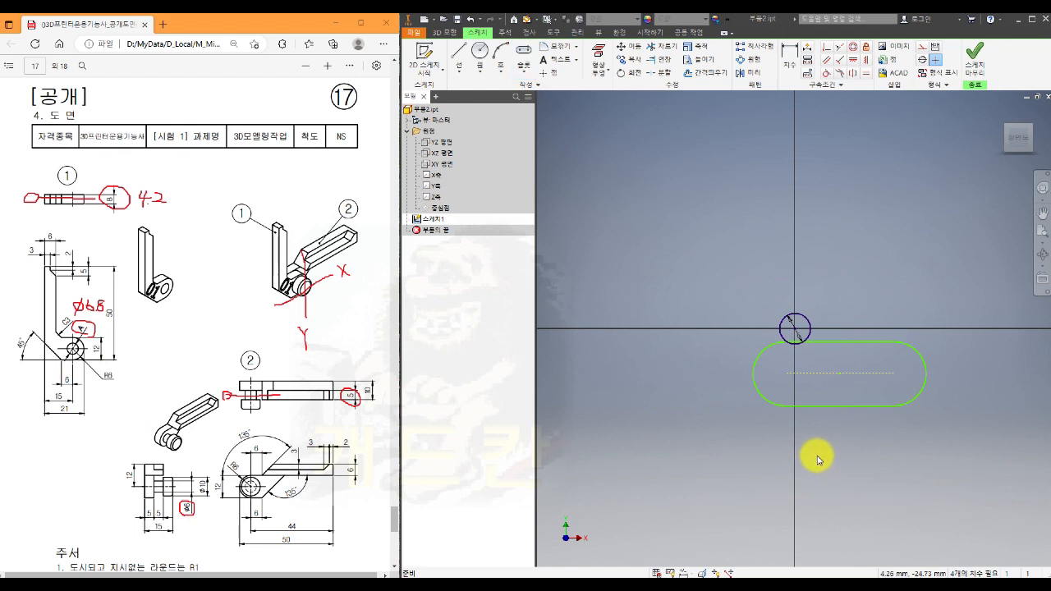
- Make the centre of the slot's left arc coincident with the circle's centre at the origin
left_click(839, 373)
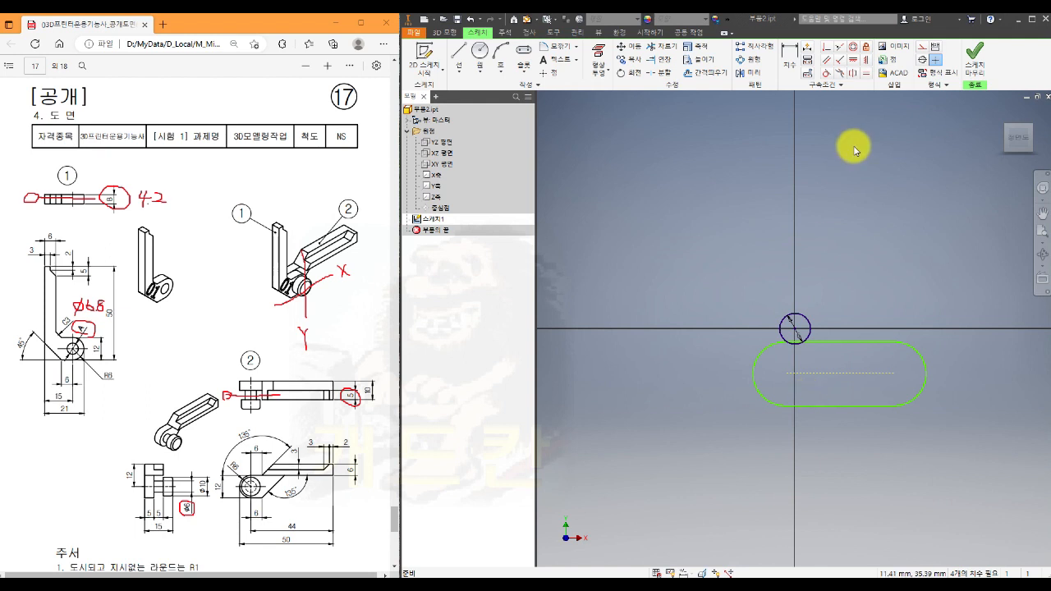
left_click(827, 46)
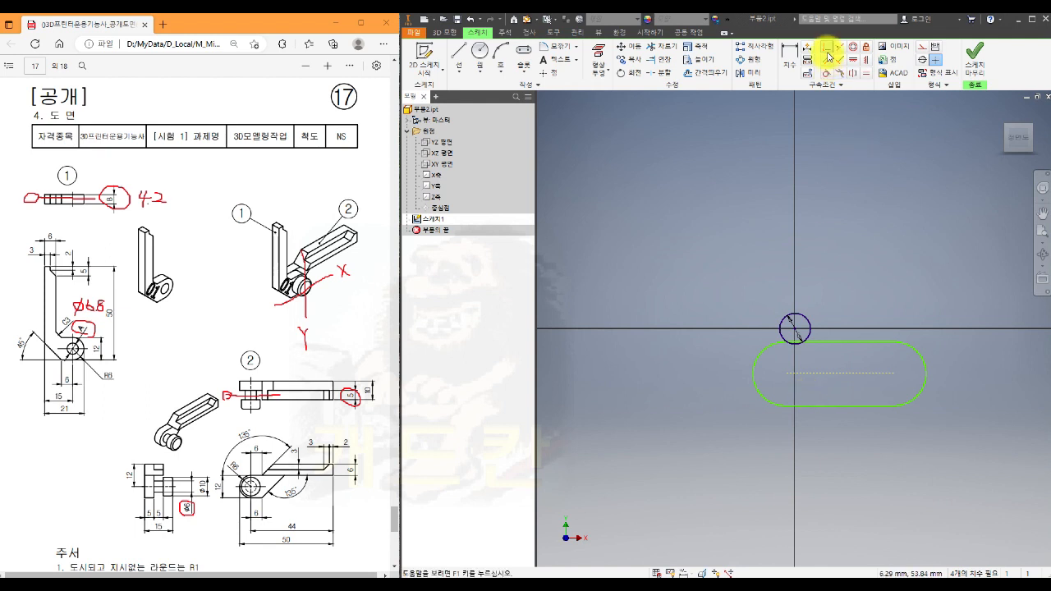
left_click(784, 374)
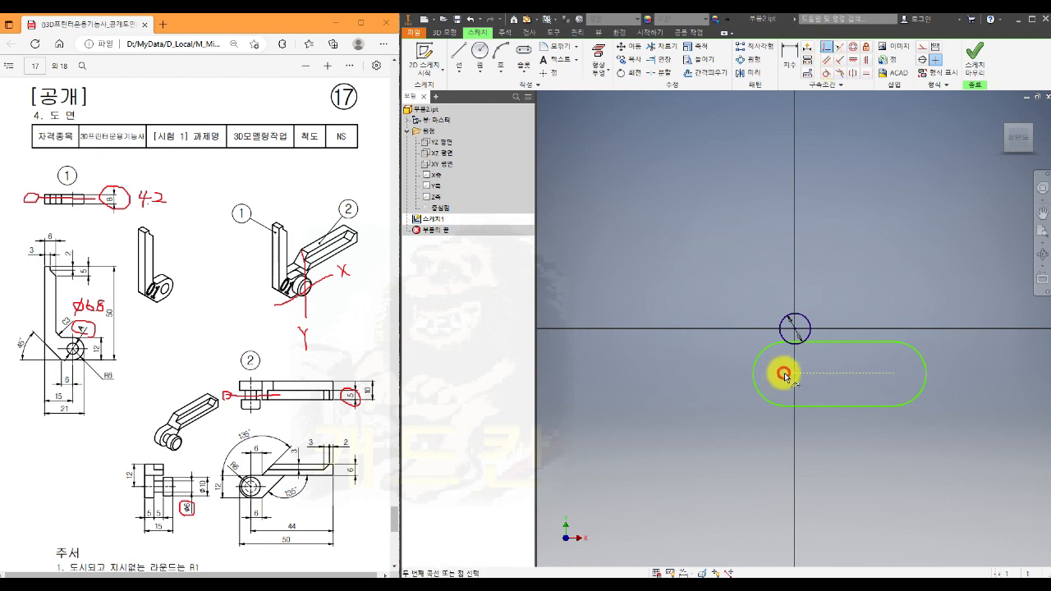
left_click(795, 330)
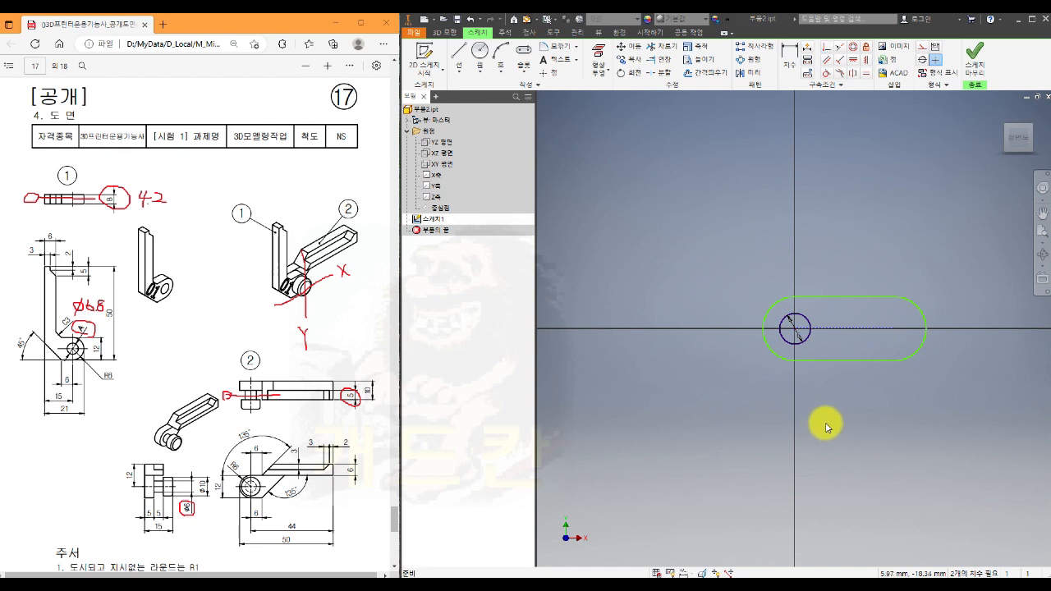
- Delete the slot's right end arc and constrain the upper straight edge horizontal, trying the same constraint on the lower edge
left_click(923, 336)
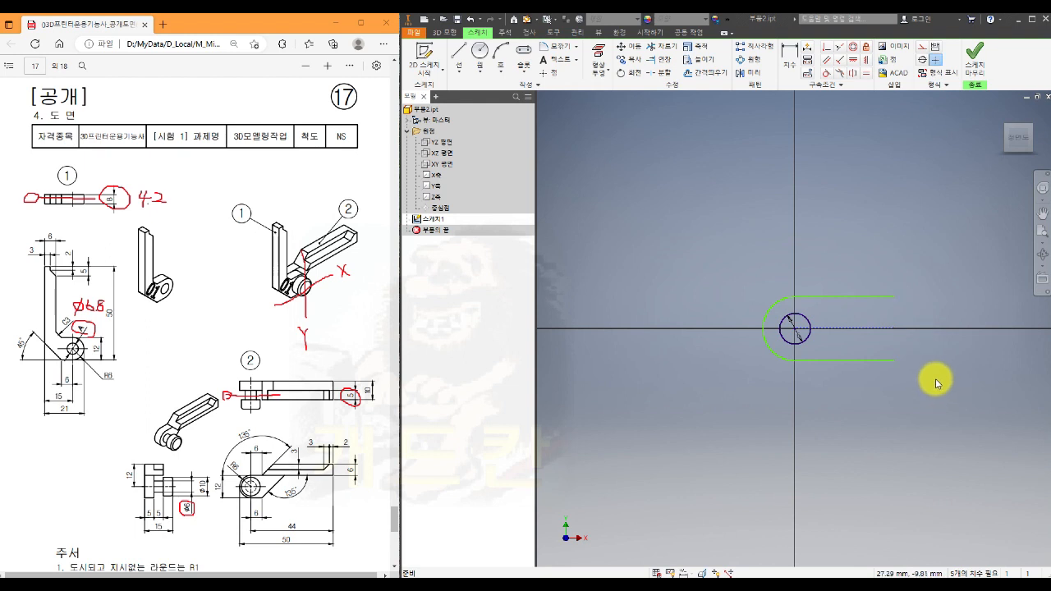
left_click(869, 298)
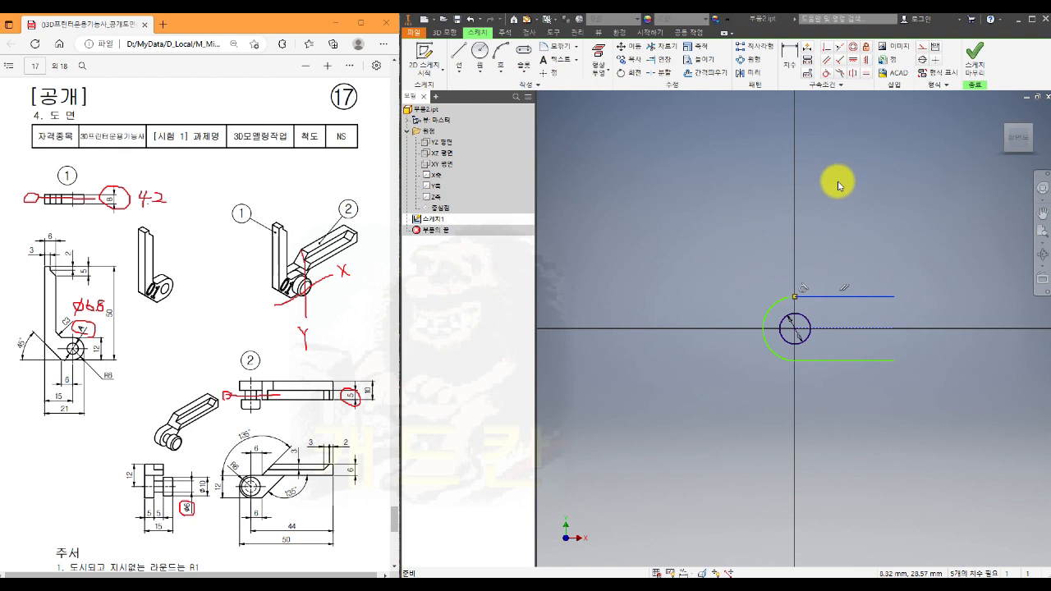
left_click(855, 61)
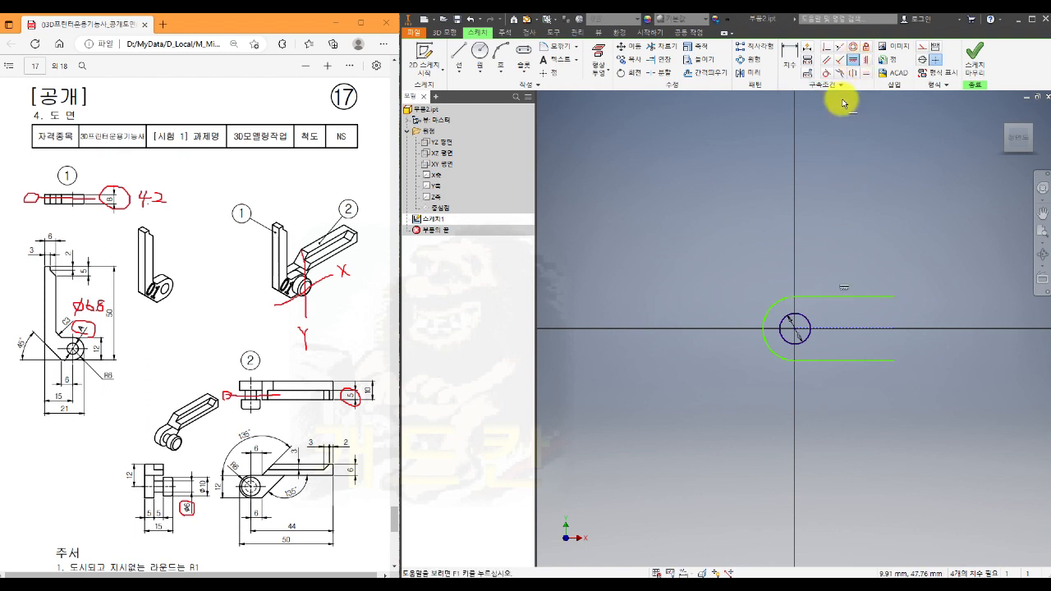
left_click(864, 367)
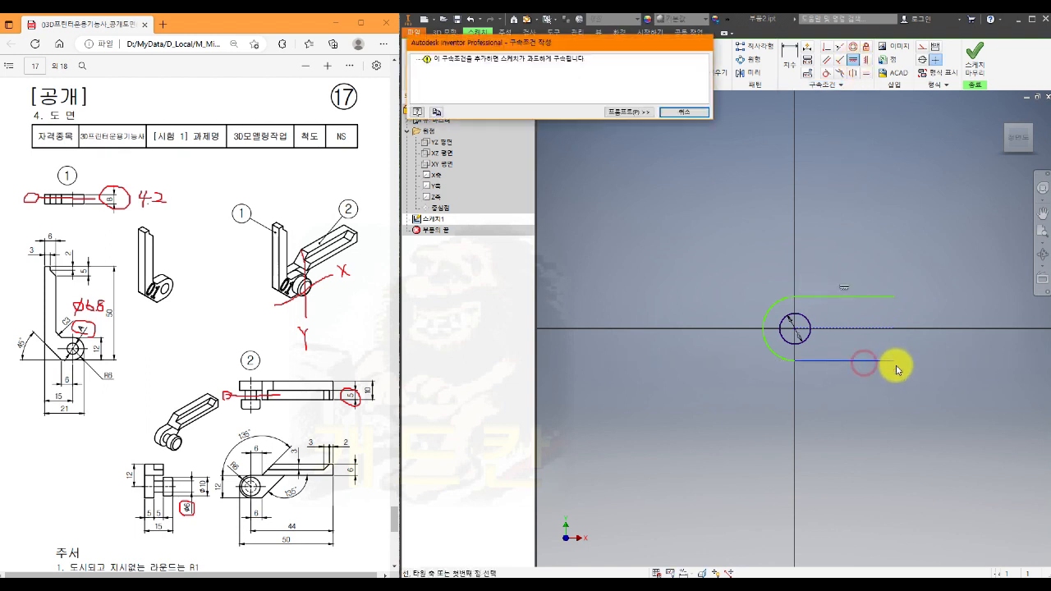
left_click(684, 115)
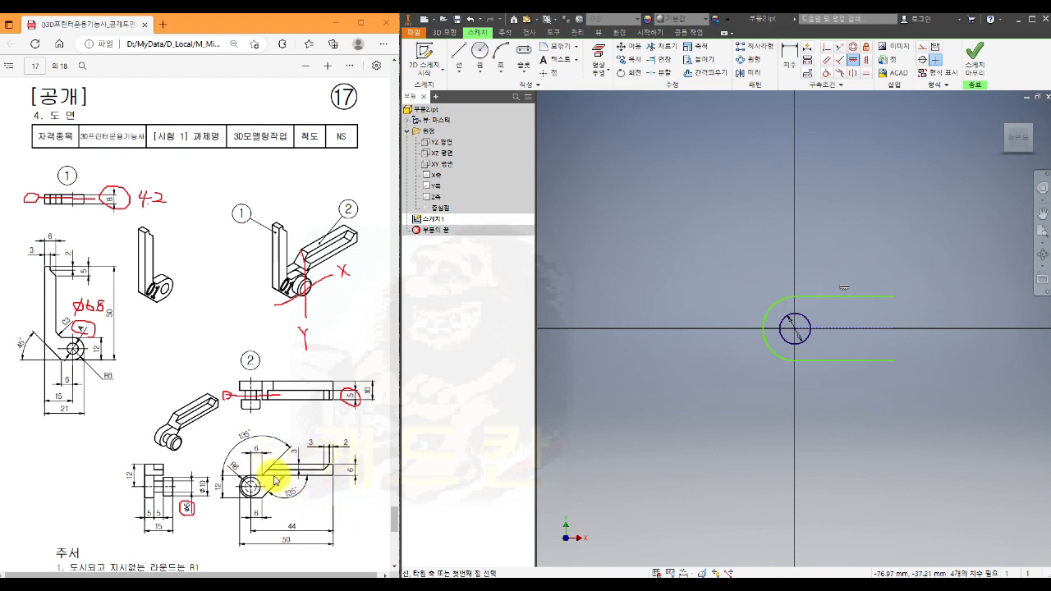
- Draw a slanted line about 26 mm long at about 57° across both straight edges near the slot's open end
middle_click_drag(894, 436, 742, 446)
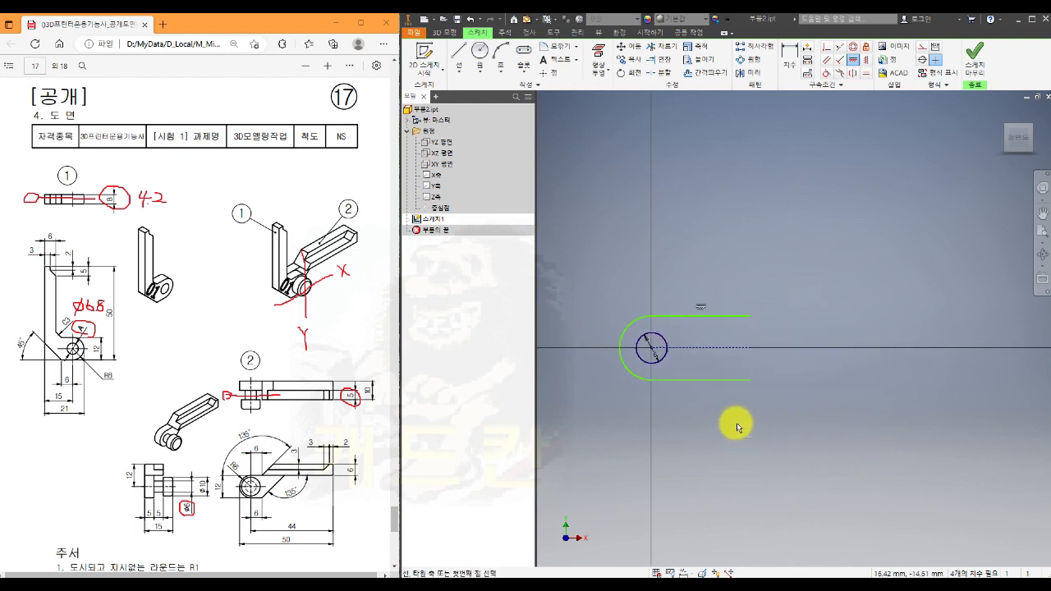
key("l")
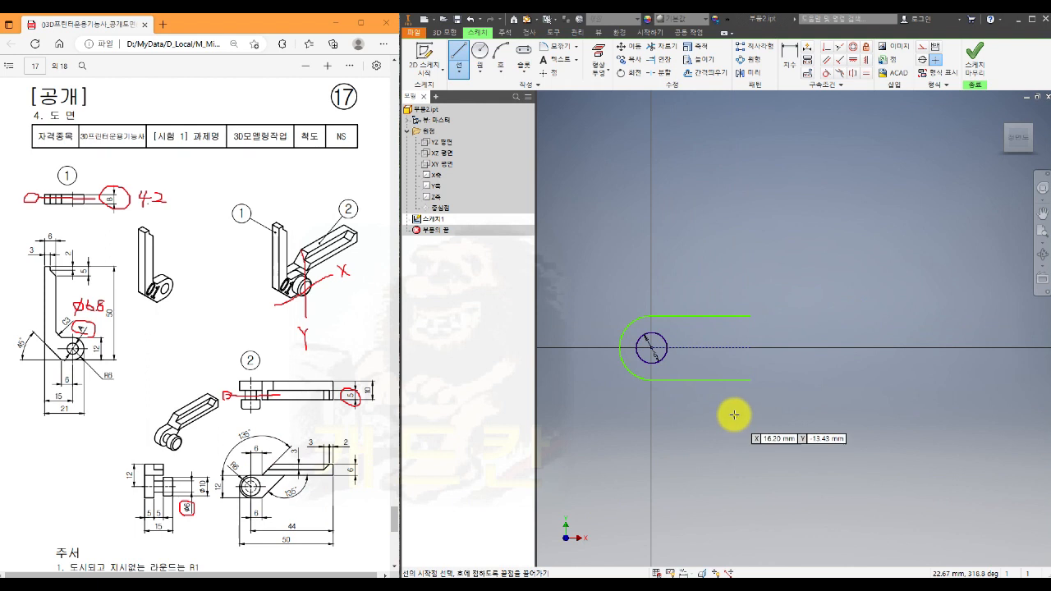
left_click(689, 399)
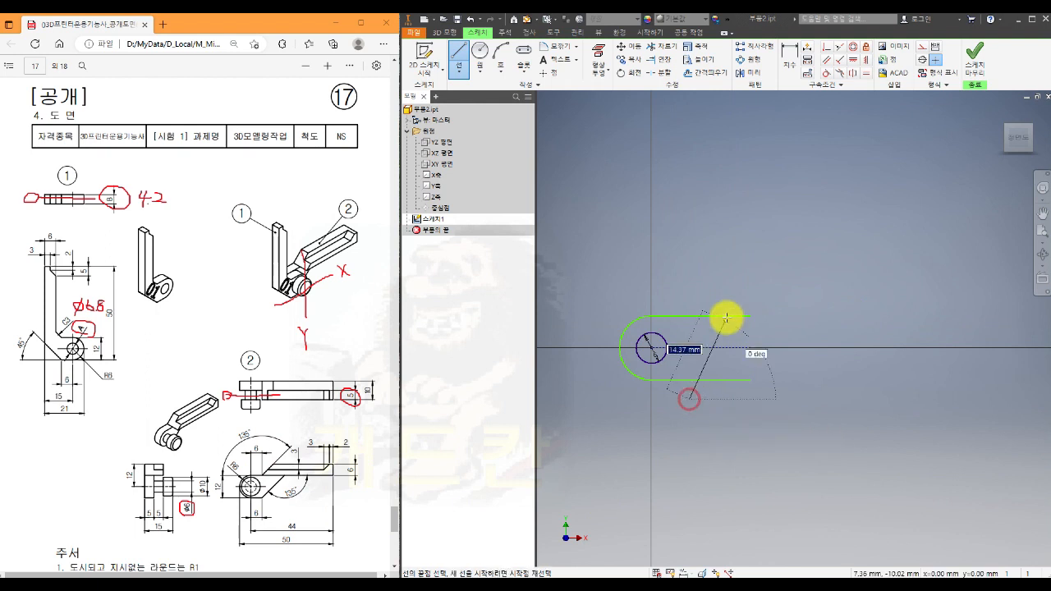
left_click(763, 287)
key("Escape")
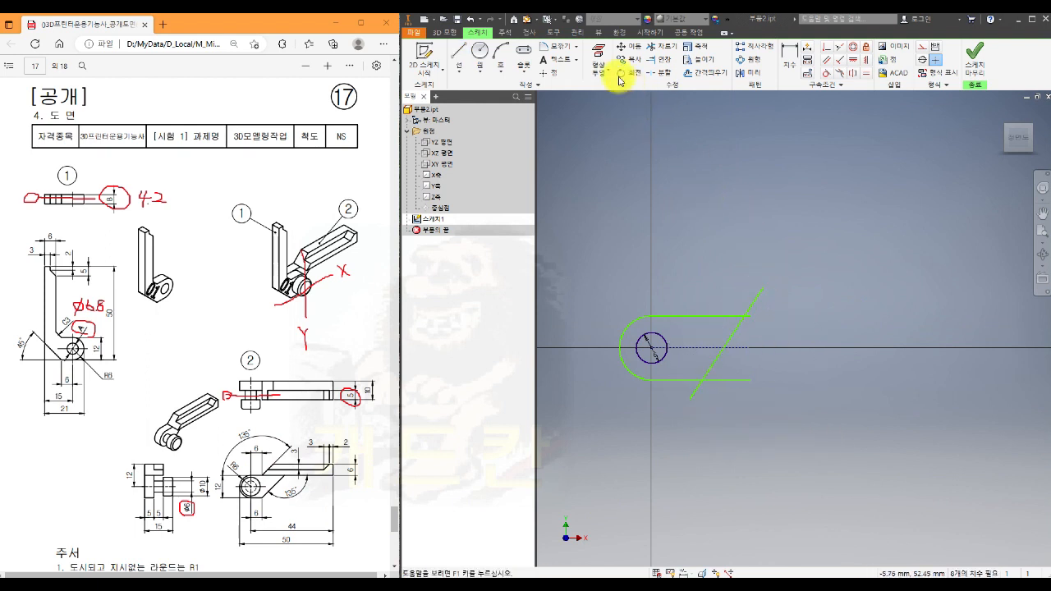
- Trim the slanted line's overhanging ends and the straight edges beyond it so the profile closes along the slanted line
left_click(662, 46)
left_click(762, 295)
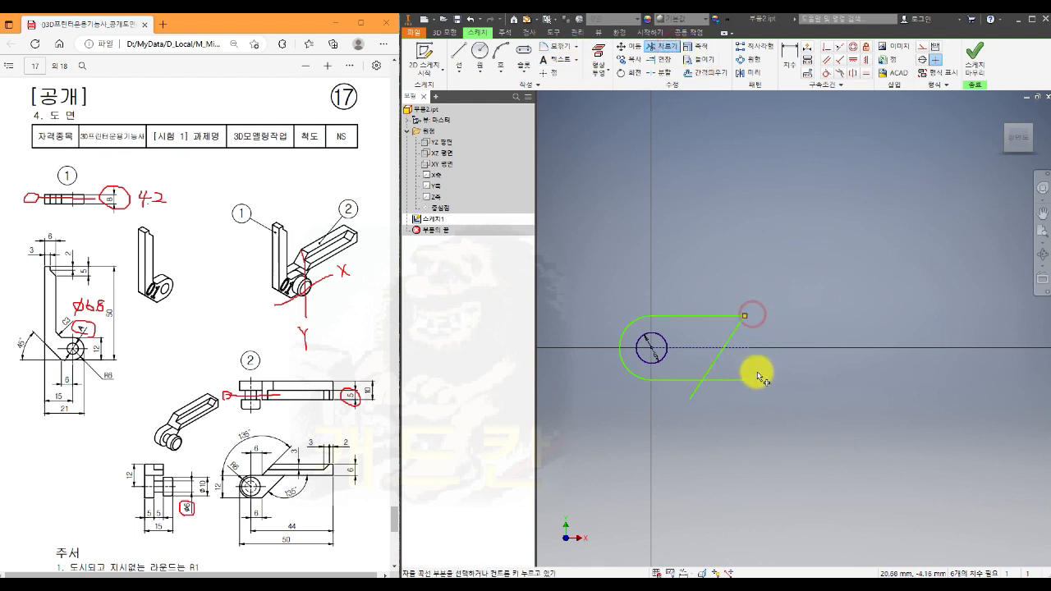
left_click(747, 381)
left_click(694, 392)
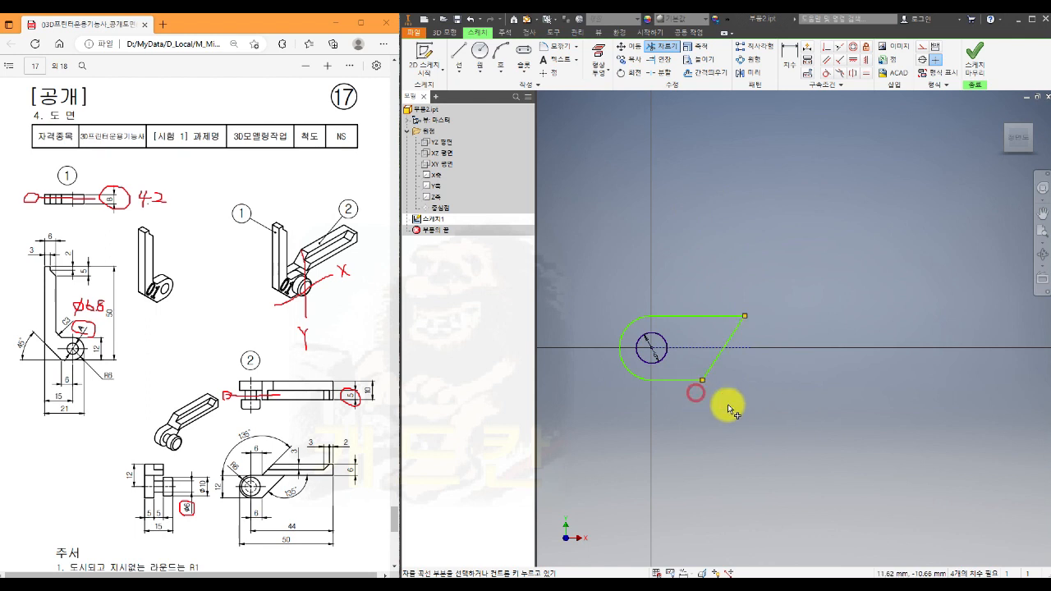
middle_click_drag(781, 394, 799, 466)
key("Escape")
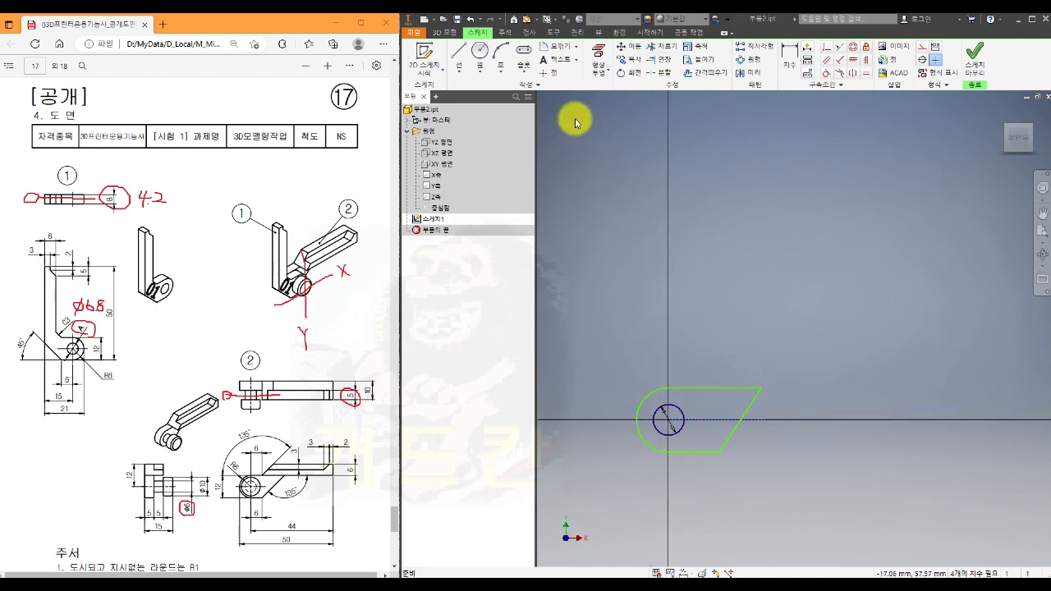
- Sketch a two-point rectangle about 50 mm by 12 mm above and to the right of the closed profile
left_click(526, 80)
left_click(527, 93)
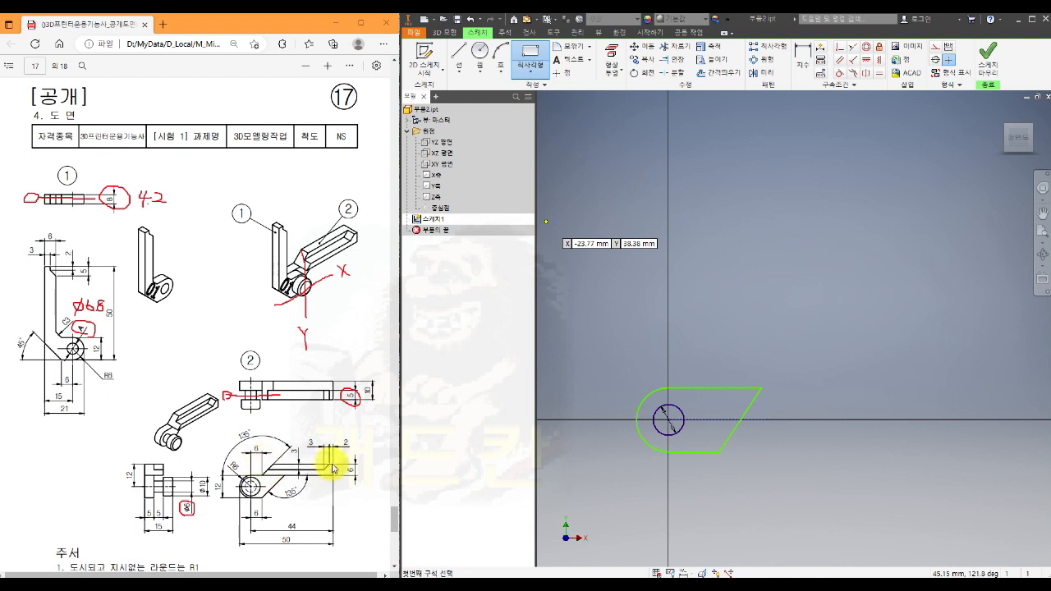
left_click(691, 375)
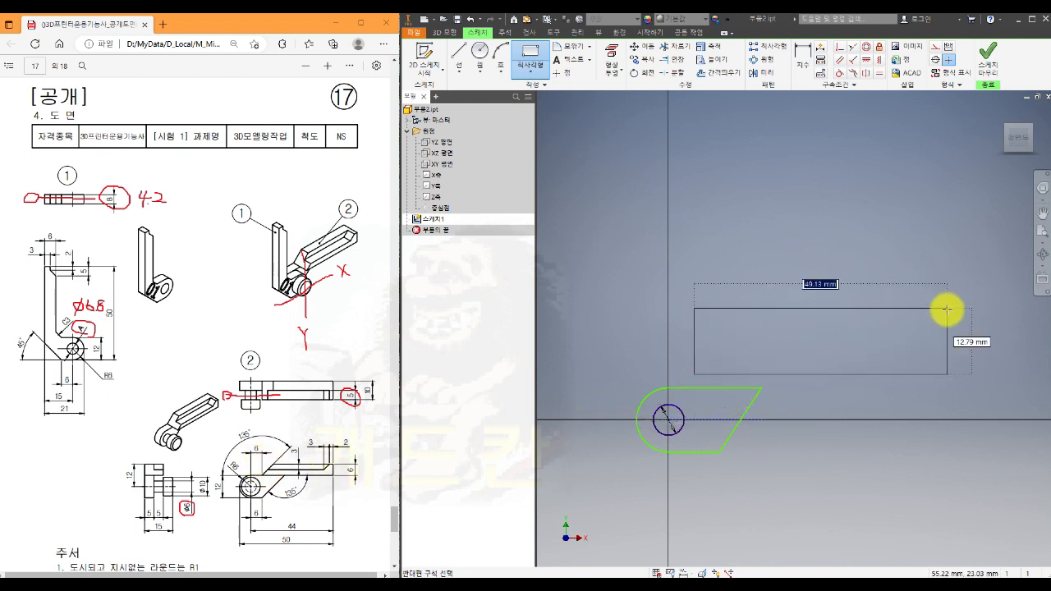
left_click(961, 315)
key("Escape")
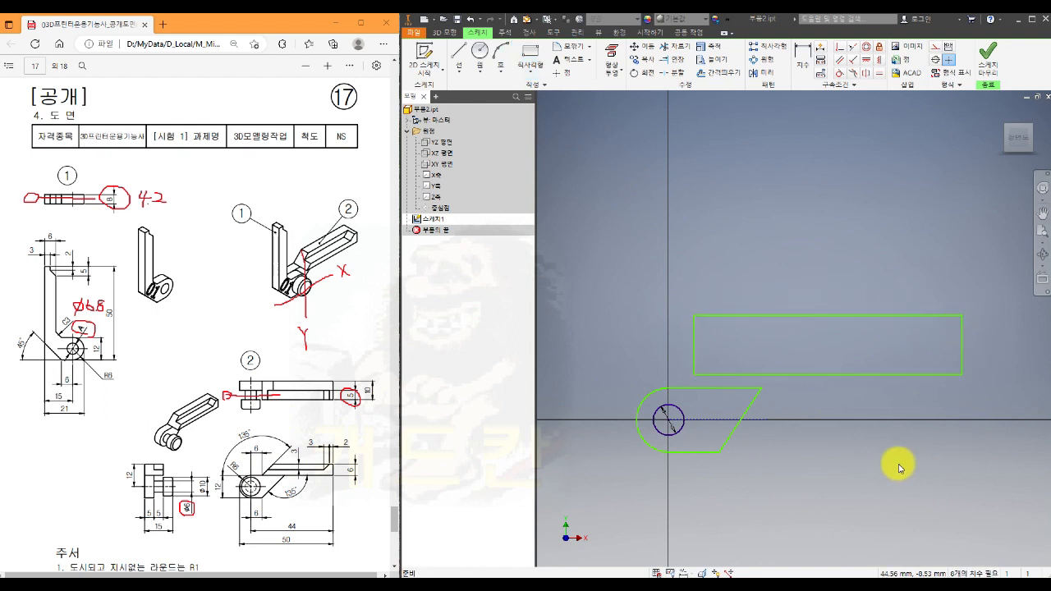
- Make the rectangle's lower edge collinear with the upper straight edge of the rounded profile
middle_click_drag(898, 465, 829, 454)
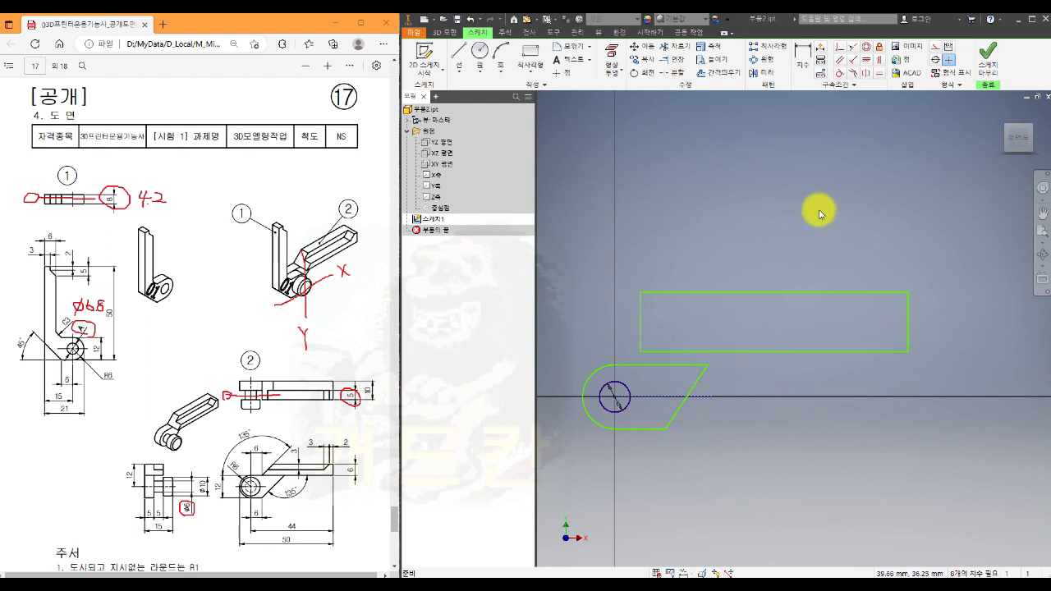
left_click(855, 47)
left_click(662, 364)
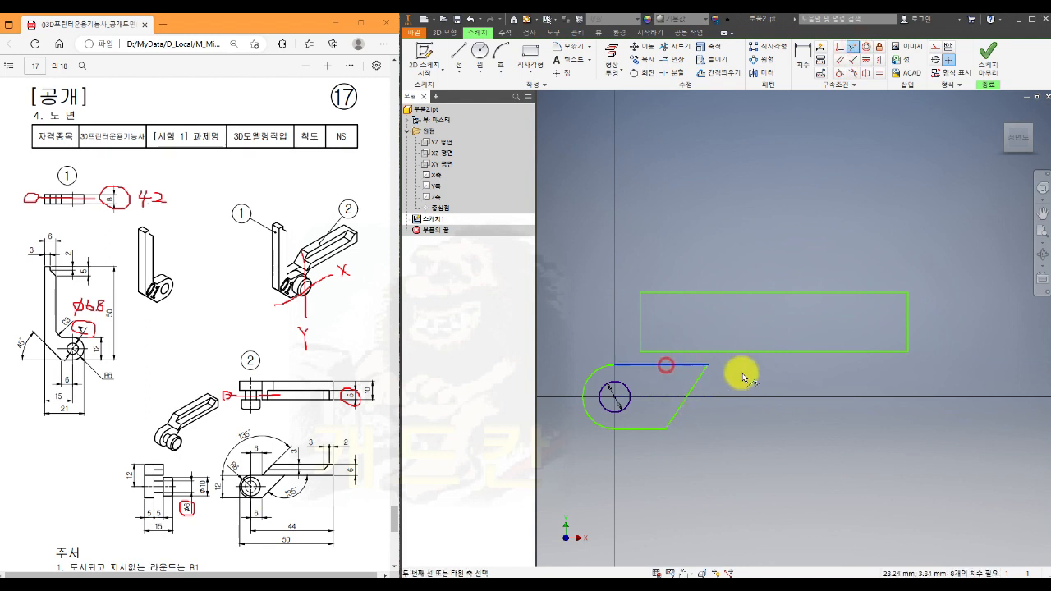
left_click(743, 355)
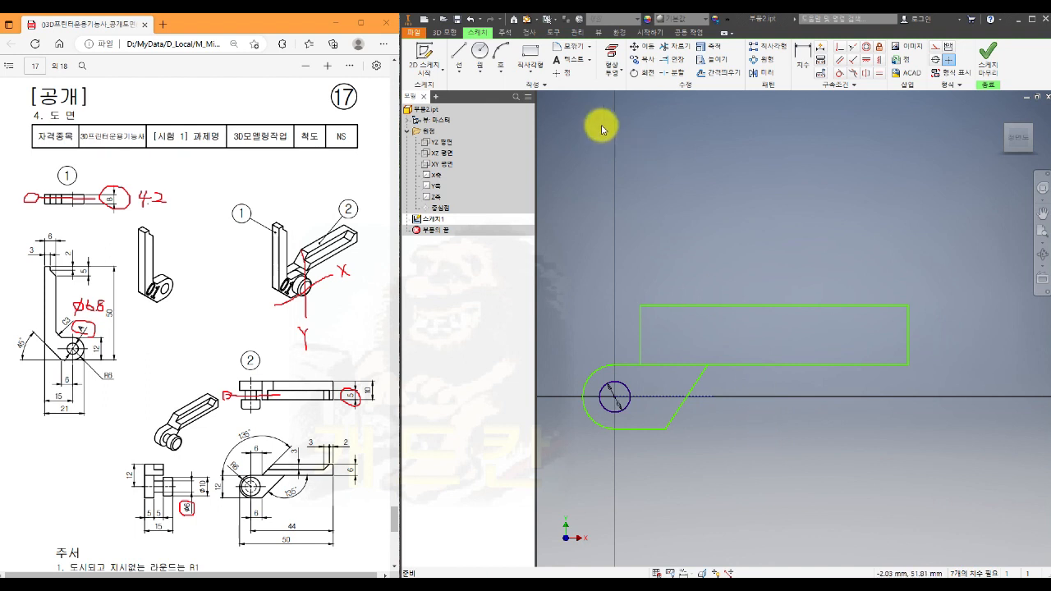
- Draw a horizontal line about 46 mm long through the rectangle, continued by a slanted line about 12 mm long crossing its upper edge near the far end
left_click(459, 53)
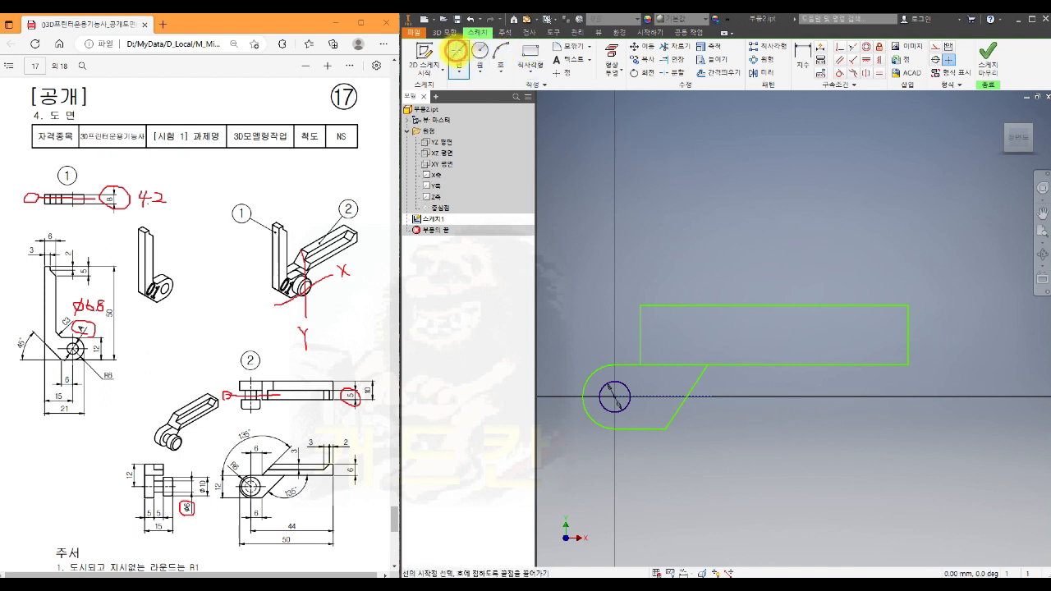
left_click(627, 341)
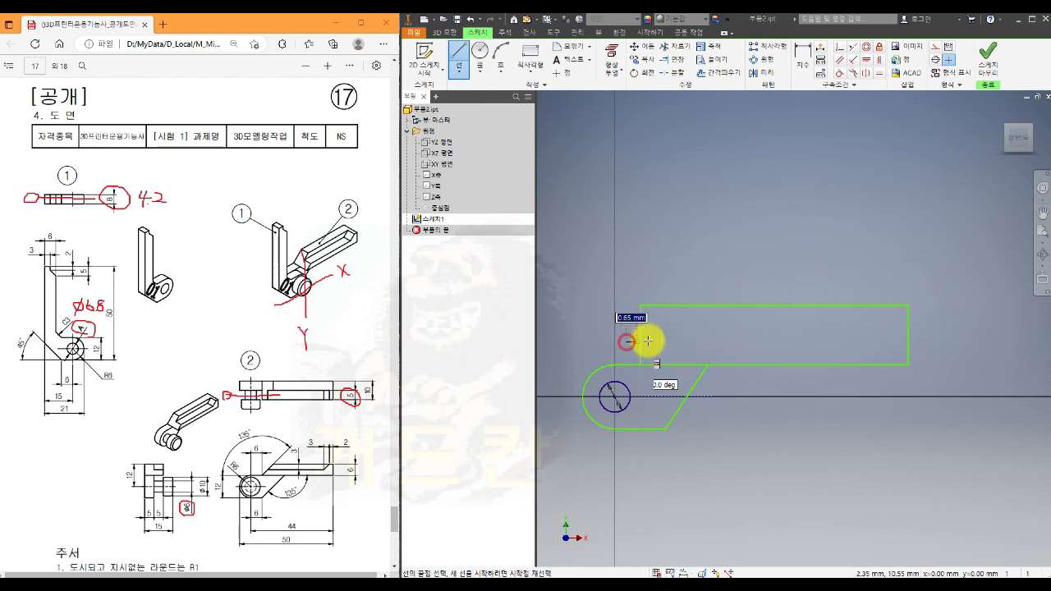
left_click(866, 342)
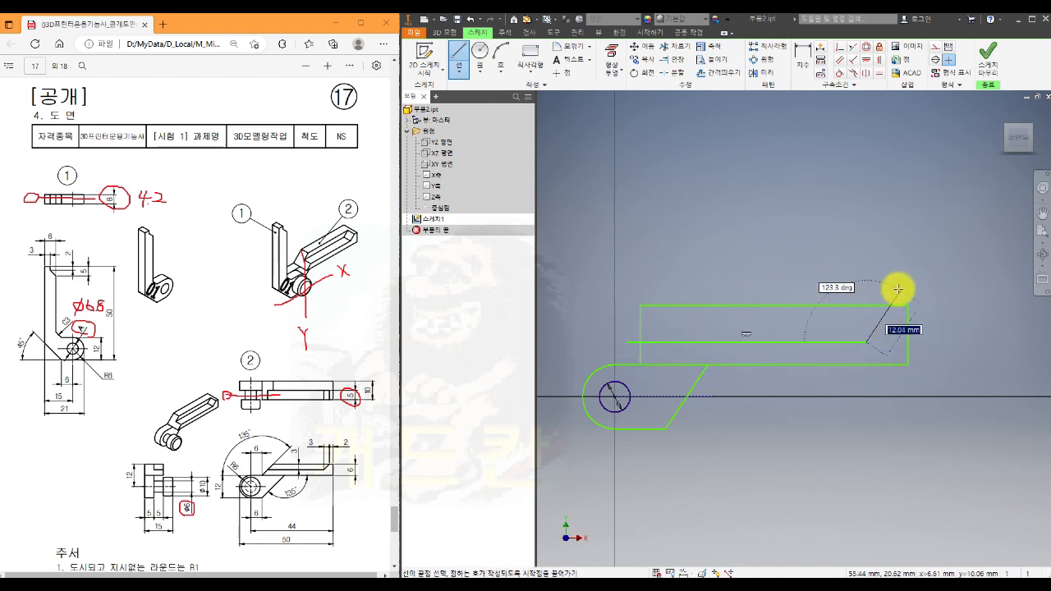
left_click(903, 291)
key("Escape")
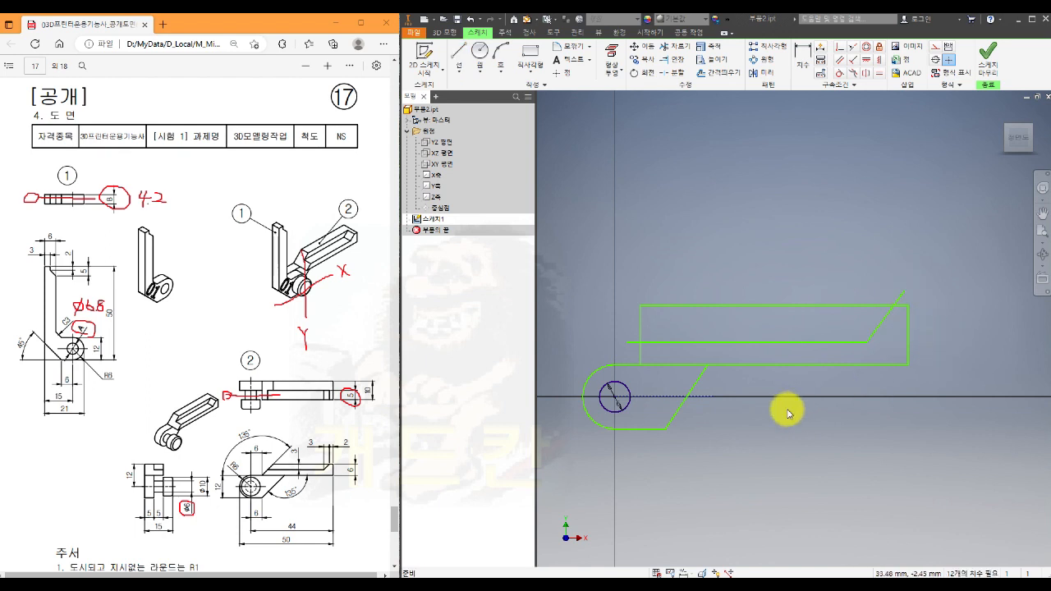
- Draw a slanted line about 20 mm long at about 47° across the rectangle's end above the circle
middle_click_drag(786, 411, 849, 373)
left_click(458, 55)
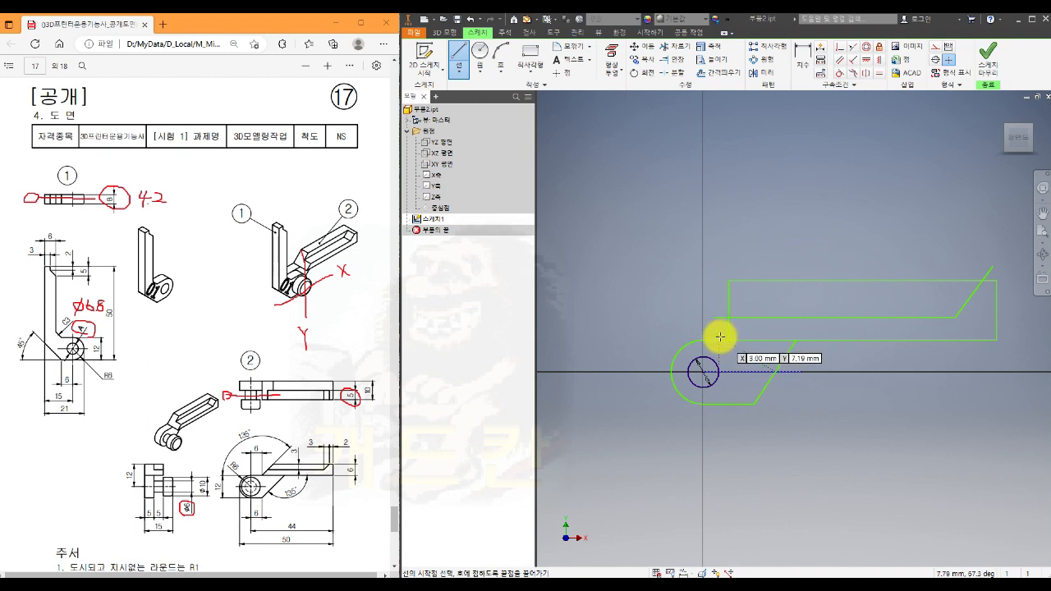
left_click(720, 337)
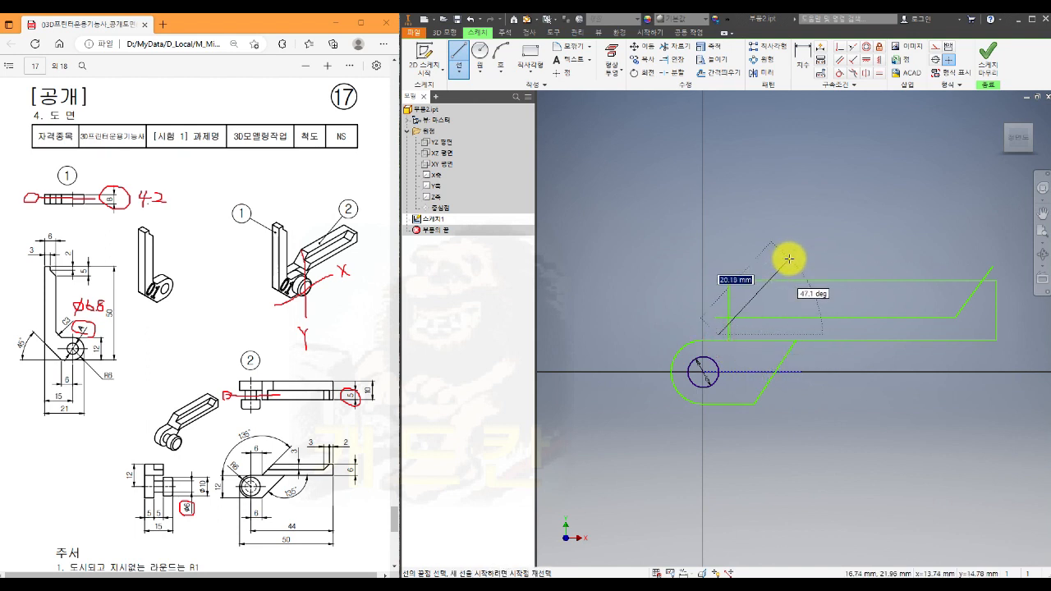
left_click(788, 260)
key("Escape")
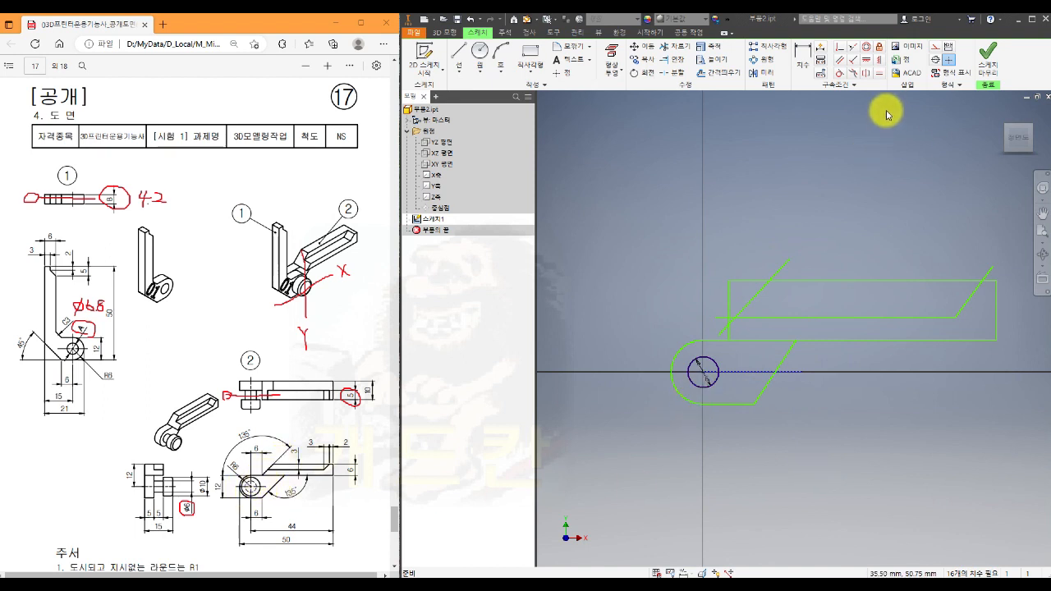
- Make the new slanted line's lower endpoint coincident with the rectangle's lower corner nearest the circle
left_click(842, 48)
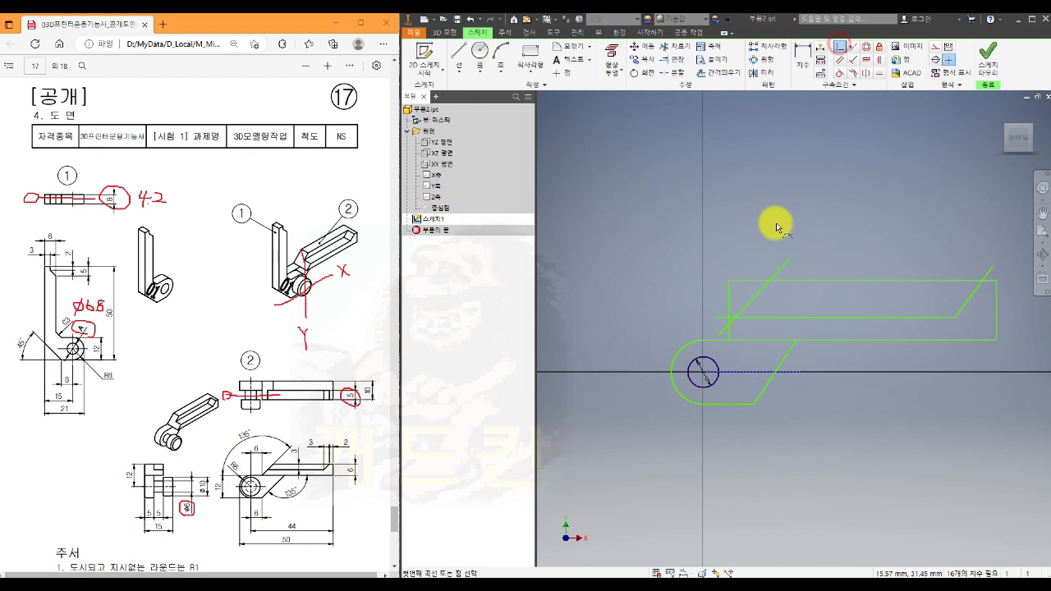
left_click(722, 331)
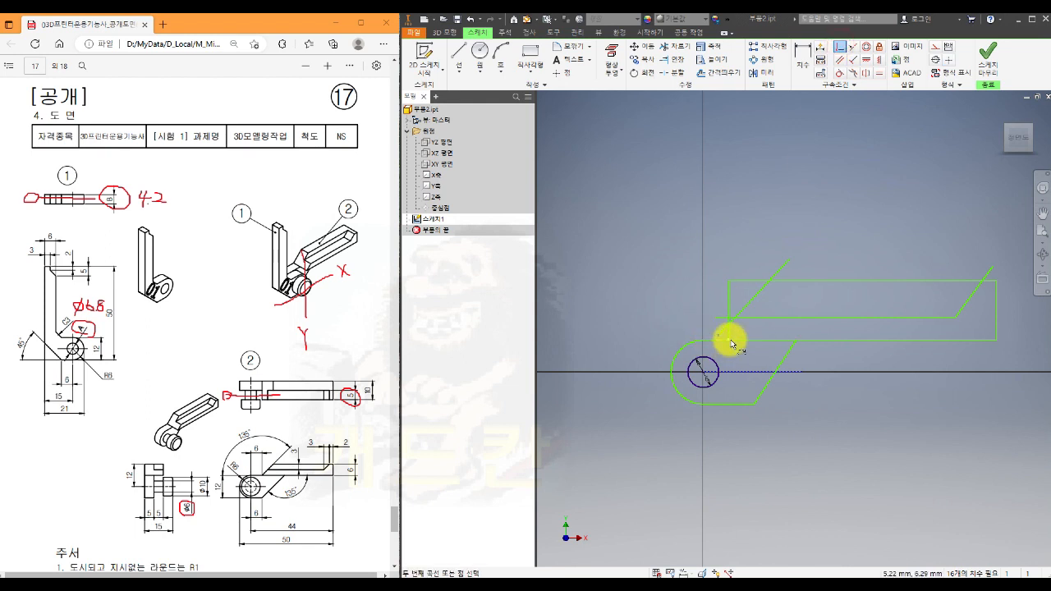
scroll(731, 343, "up", 5)
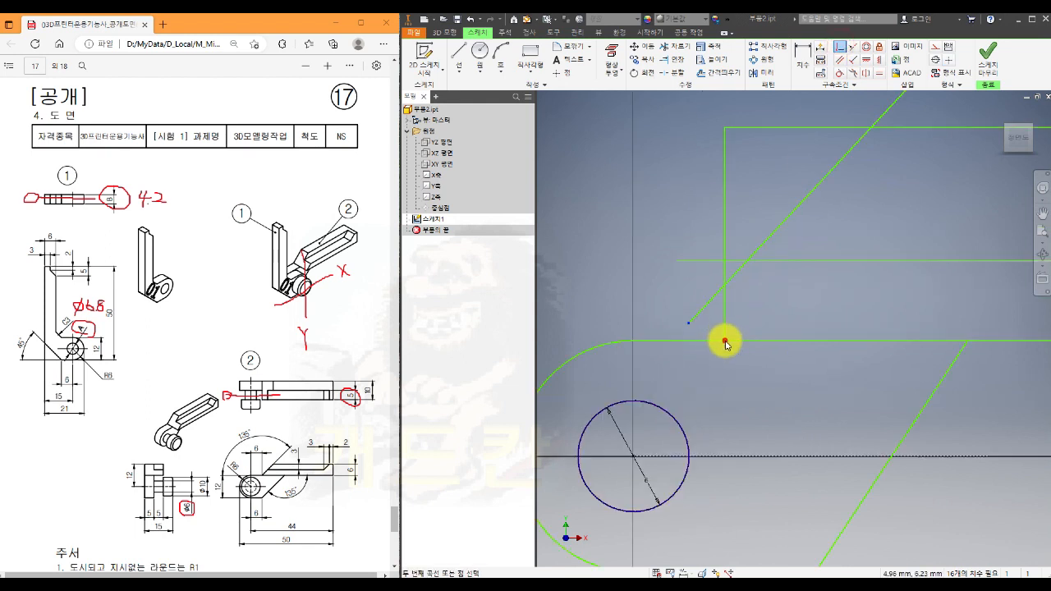
left_click(725, 343)
scroll(715, 377, "down", 5)
middle_click_drag(810, 422, 787, 393)
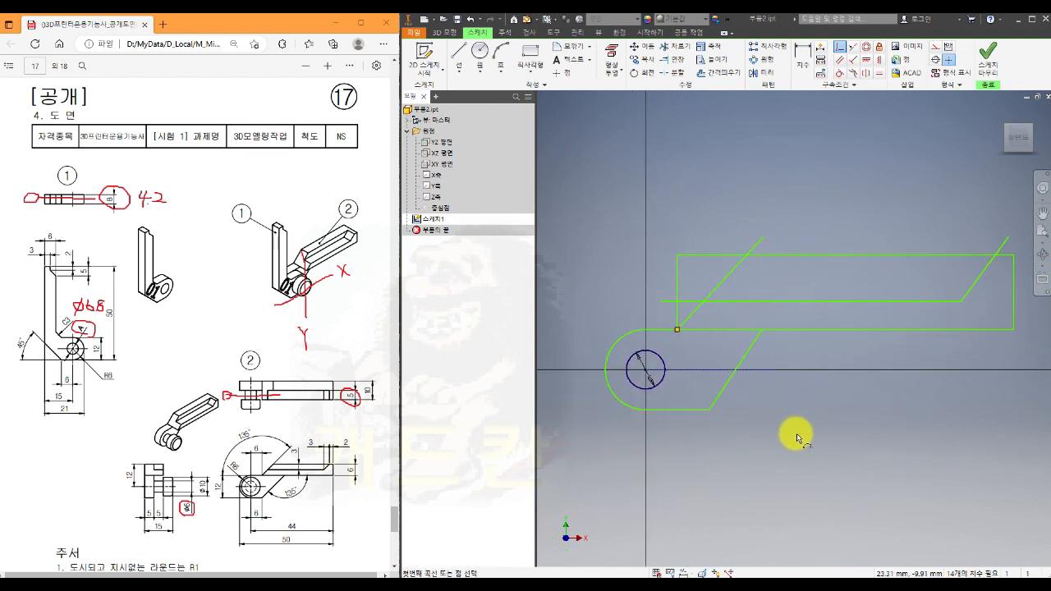
- Trim the overhanging line ends and the rectangle's vertical edge and corner beyond the slanted line to form the arm outline
left_click(675, 47)
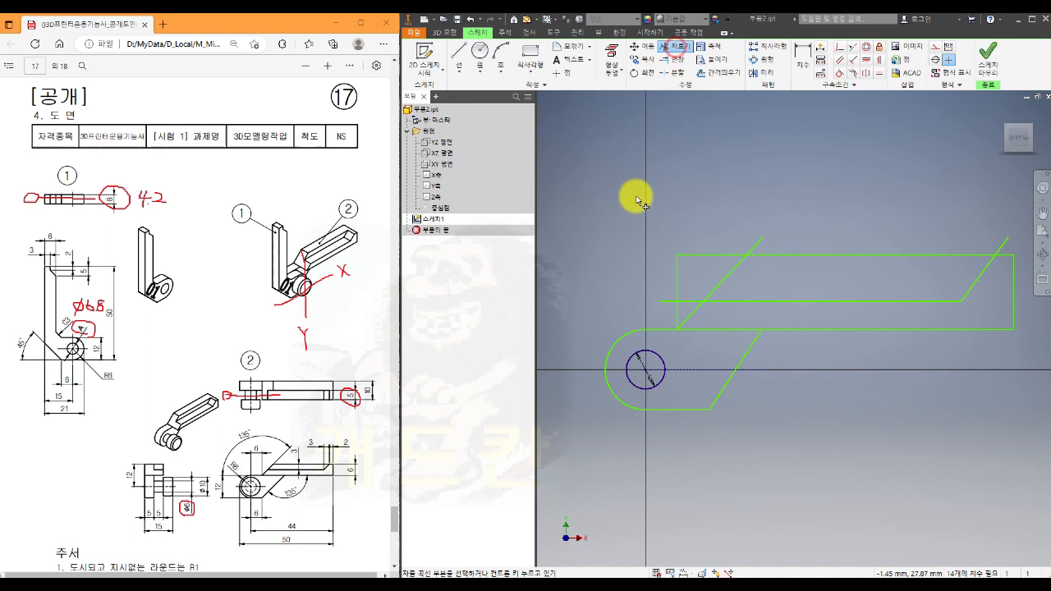
left_click(755, 243)
left_click(716, 255)
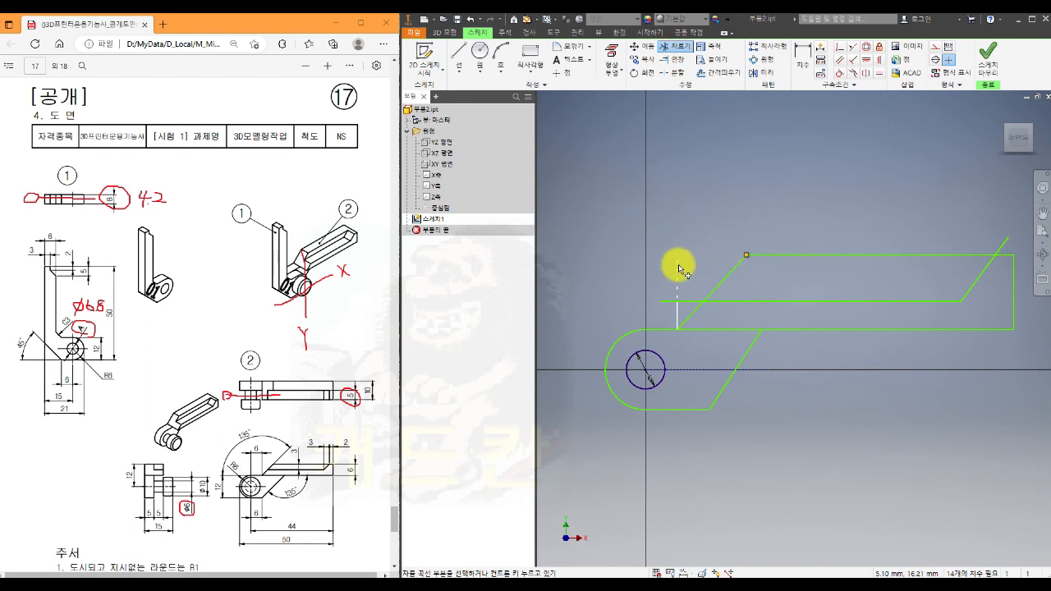
left_click(680, 268)
left_click(668, 300)
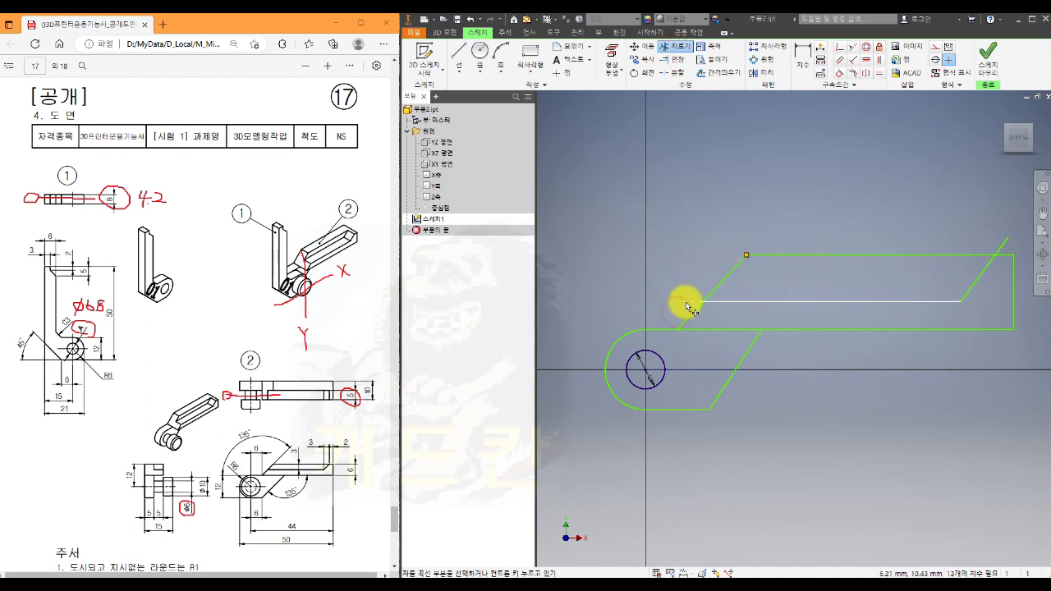
mouse_move(870, 371)
middle_mouse_down()
mouse_move(781, 343)
mouse_move(809, 377)
middle_mouse_up()
left_click(917, 216)
scroll(856, 200, "down", 3)
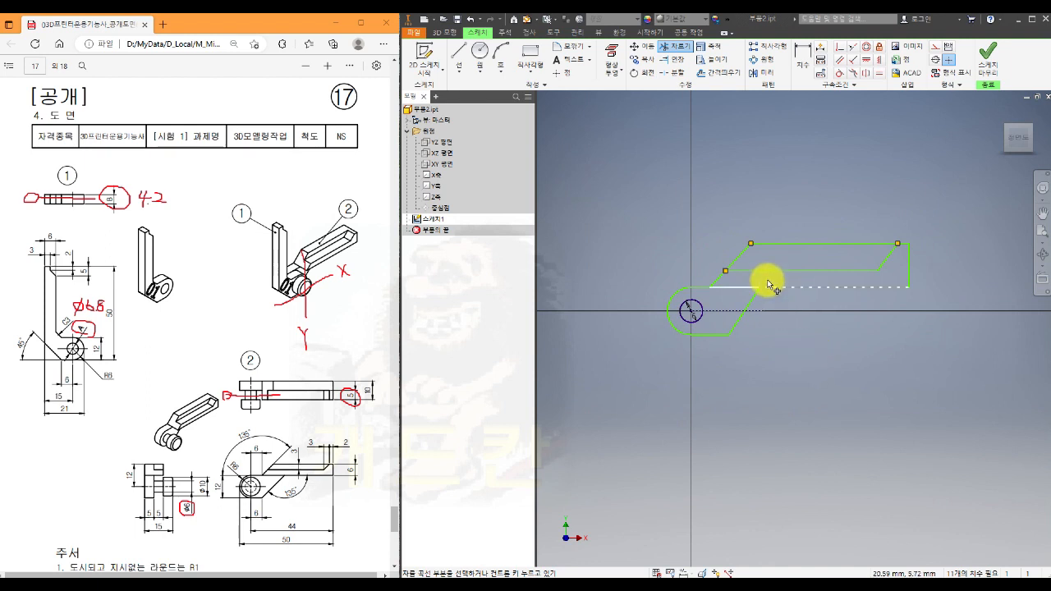
scroll(739, 227, "up", 3)
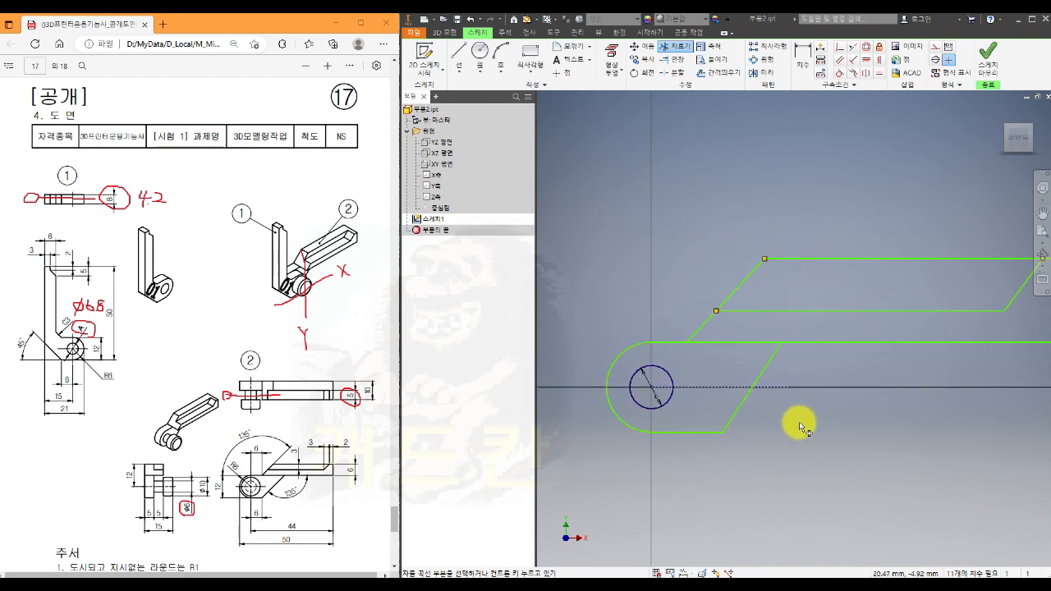
key("Escape")
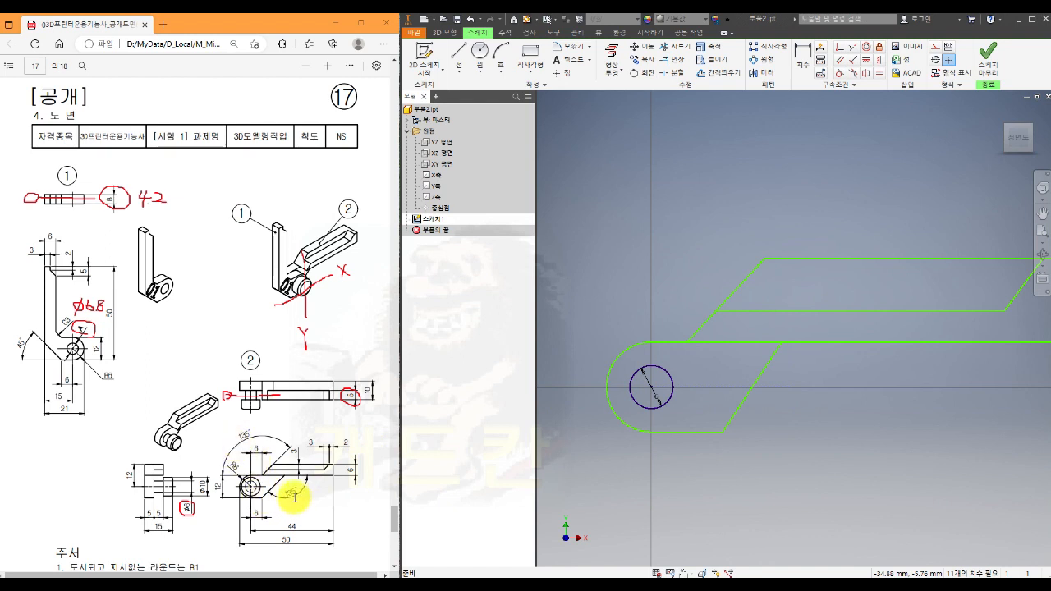
- Constrain the arm's slanted end line parallel to the slanted end of the rounded profile
left_click(838, 60)
left_click(757, 264)
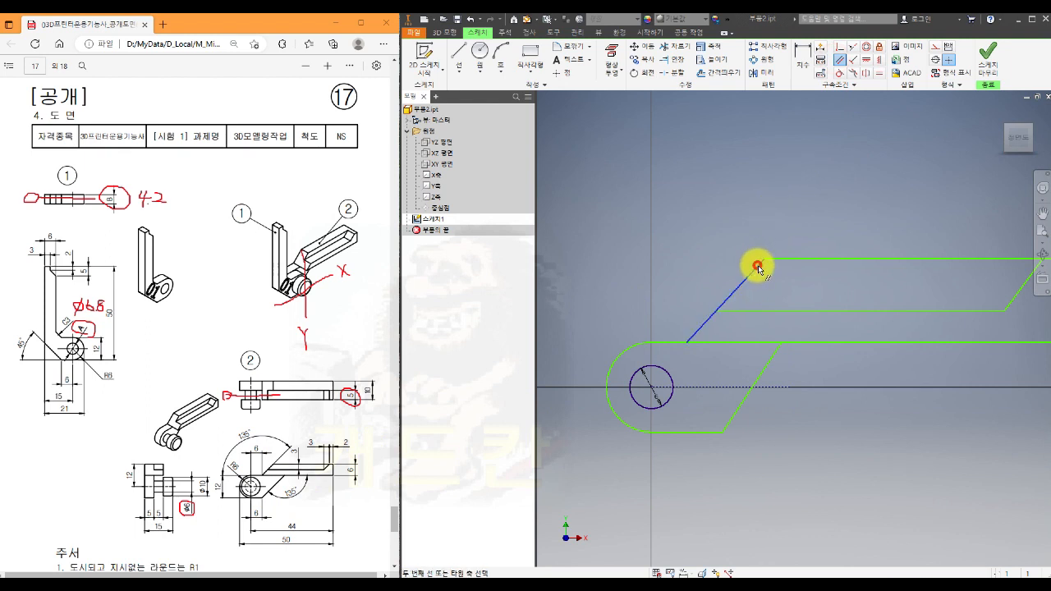
left_click(770, 357)
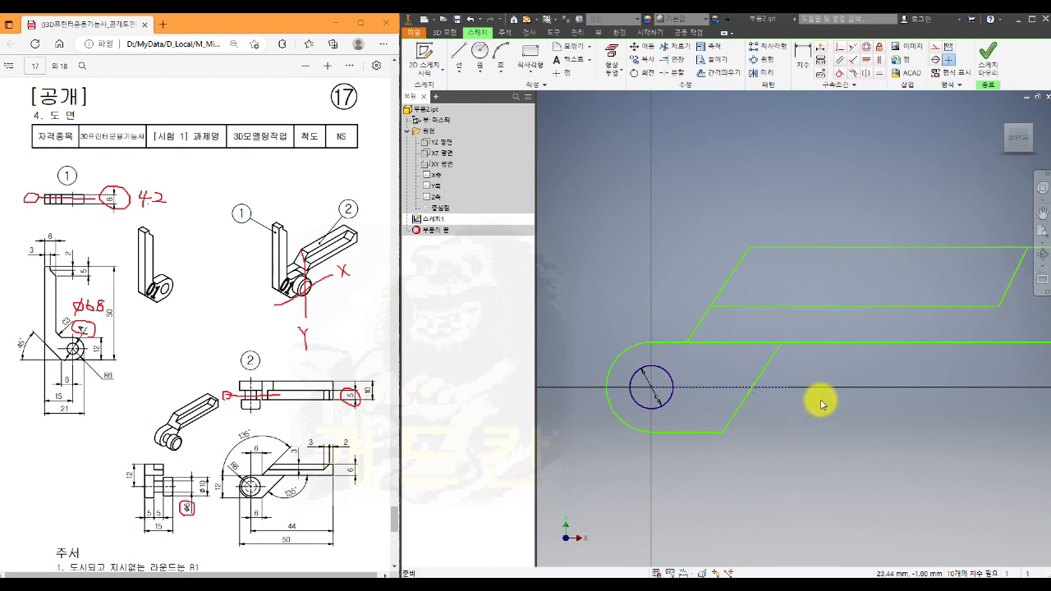
- Dimension the angle between the arm's slanted end line and the rounded profile's upper edge as 135°
left_click(800, 56)
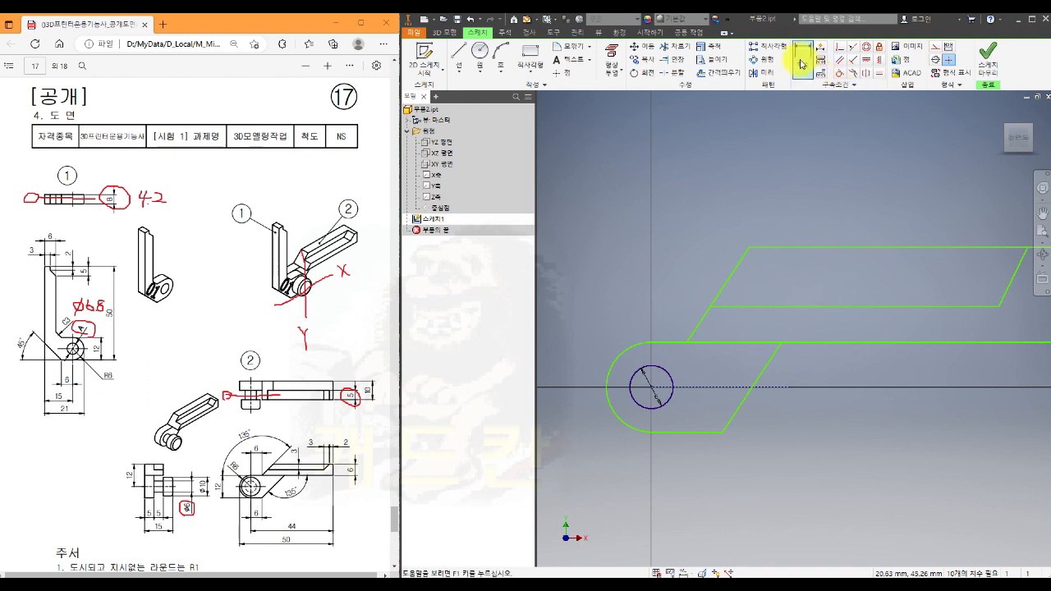
left_click(731, 272)
left_click(668, 341)
left_click(615, 279)
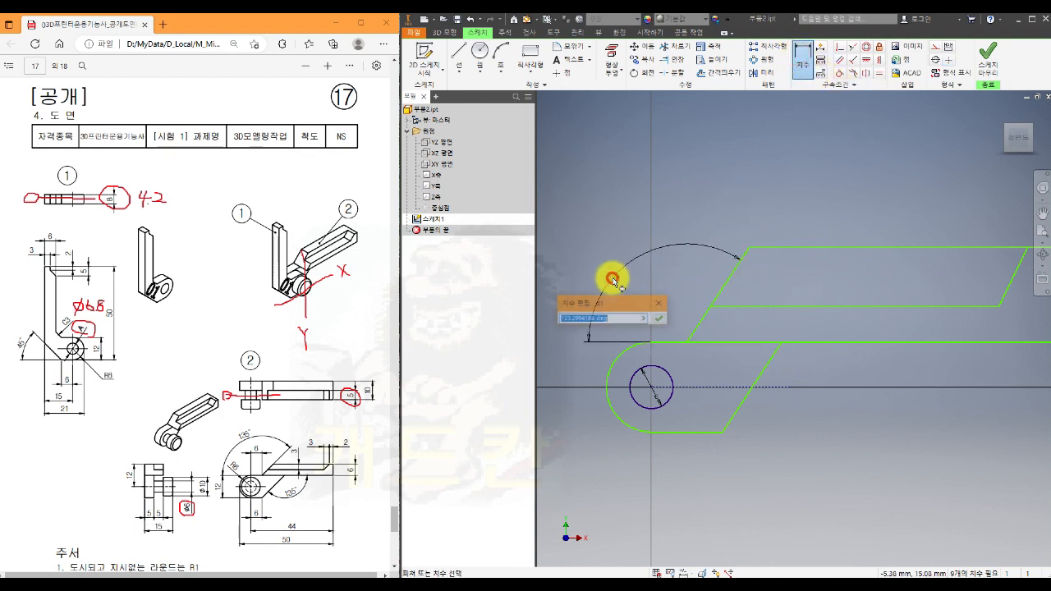
type("135")
key("Return")
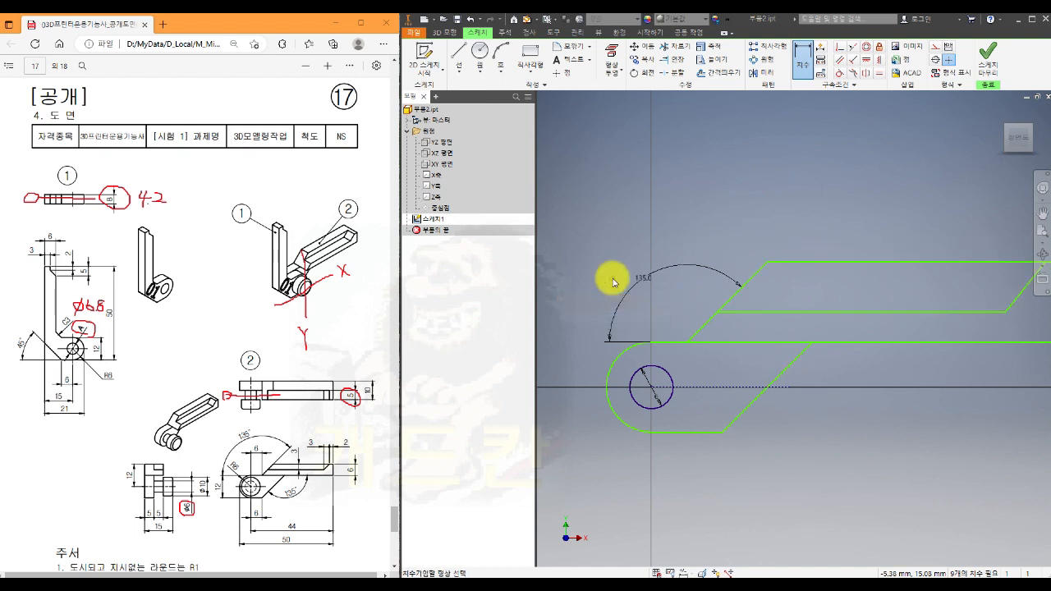
- Dimension the horizontal distance from the arm's vertical end edge to the upper end of the inner slanted line as 2 mm
scroll(689, 296, "down", 3)
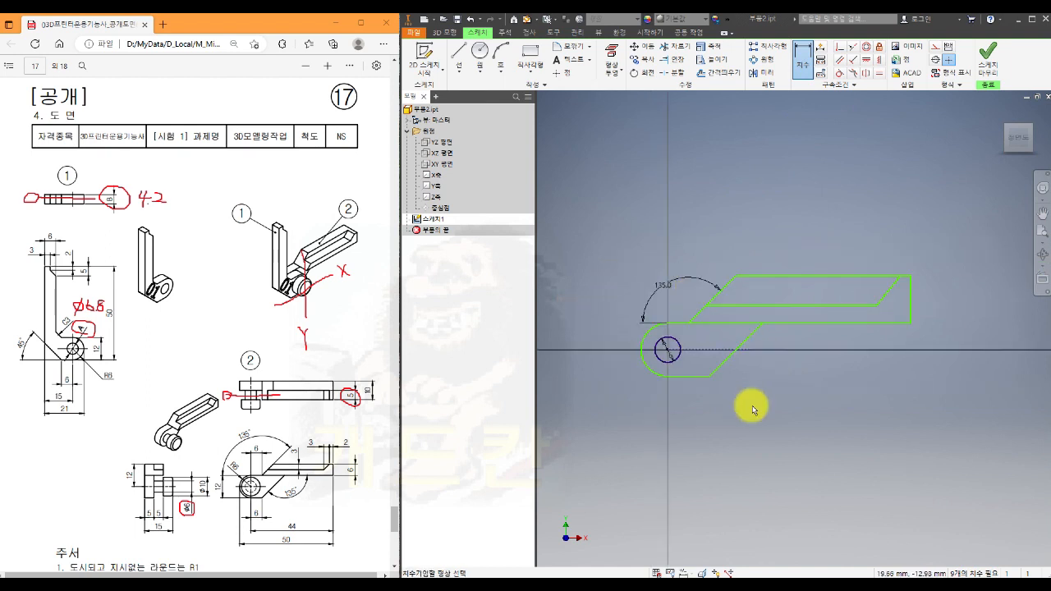
middle_click_drag(795, 379, 779, 376)
middle_click_drag(663, 422, 717, 428)
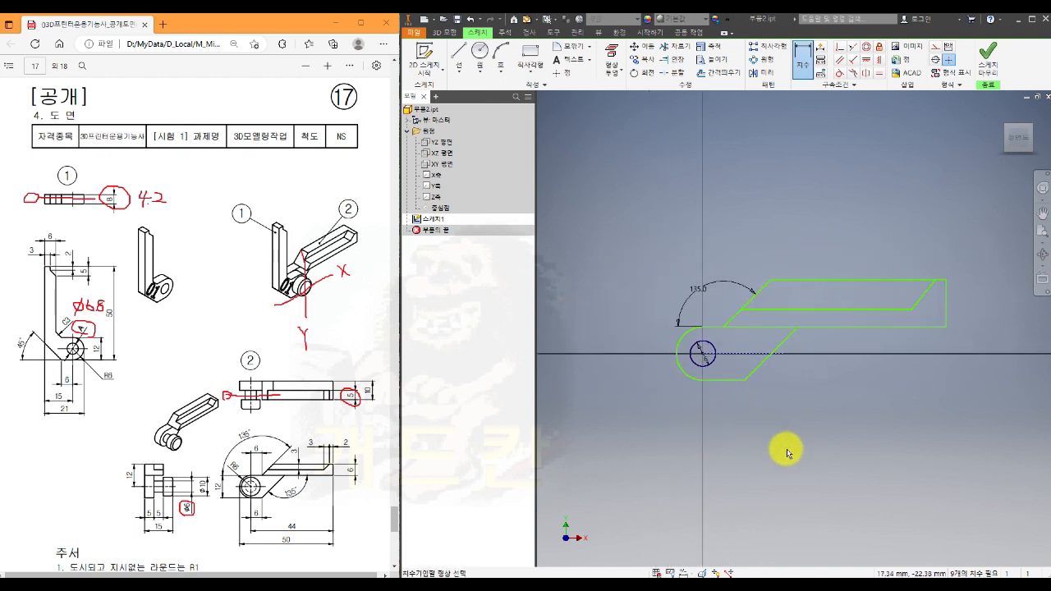
middle_click_drag(835, 427, 771, 424)
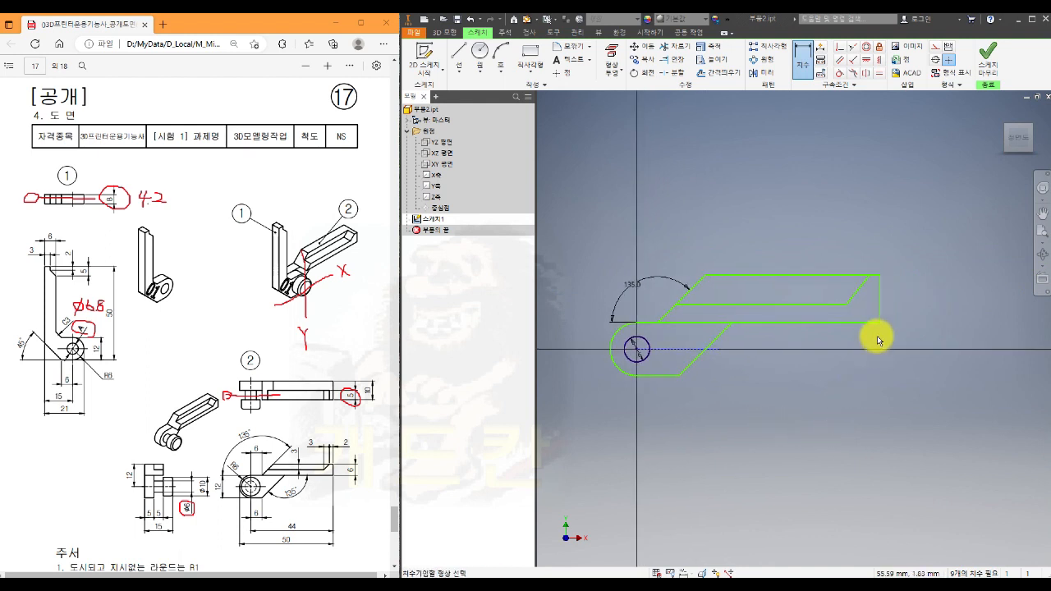
left_click(881, 288)
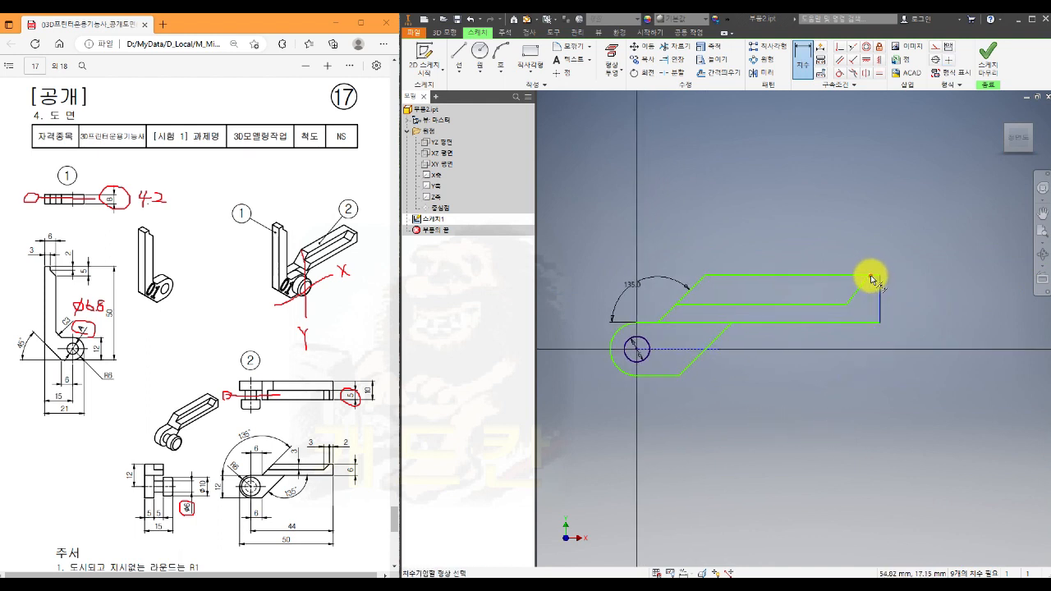
left_click(872, 279)
left_click(875, 240)
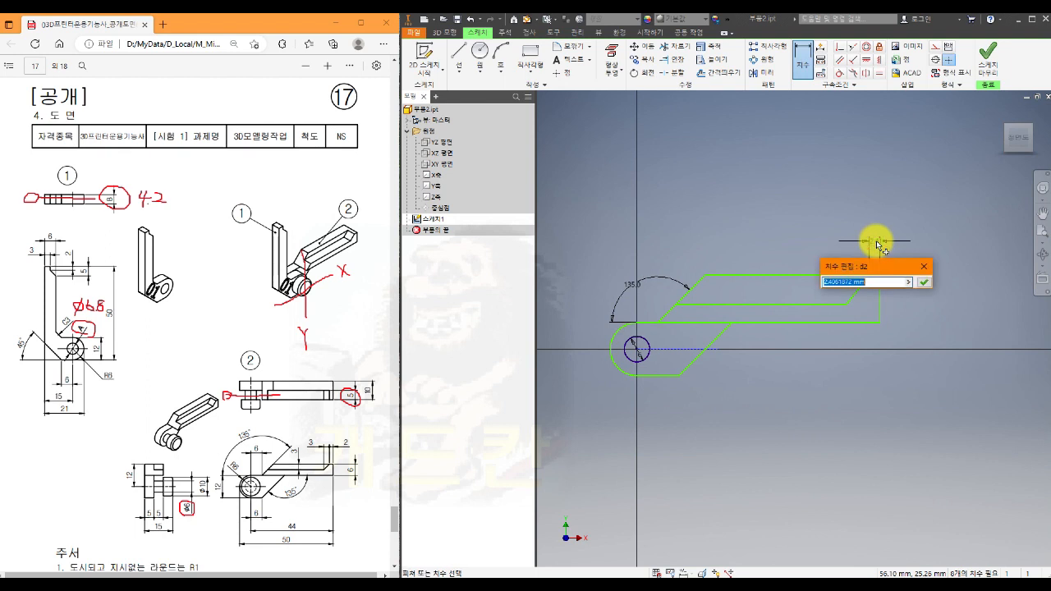
type("2")
key("Return")
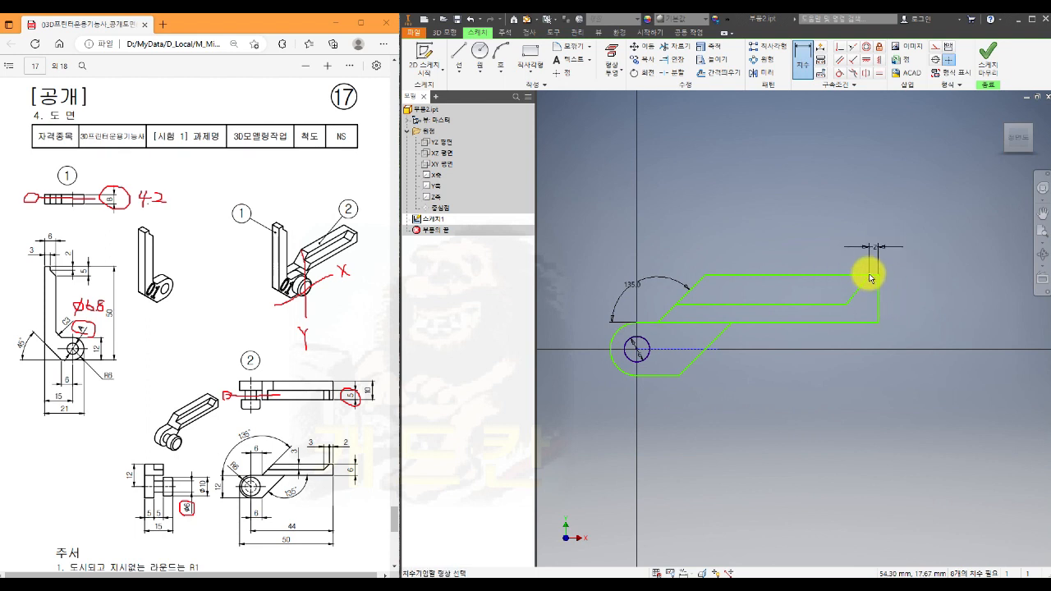
- Set the horizontal distance between the two ends of the inner slanted line to 3 mm
left_click(868, 272)
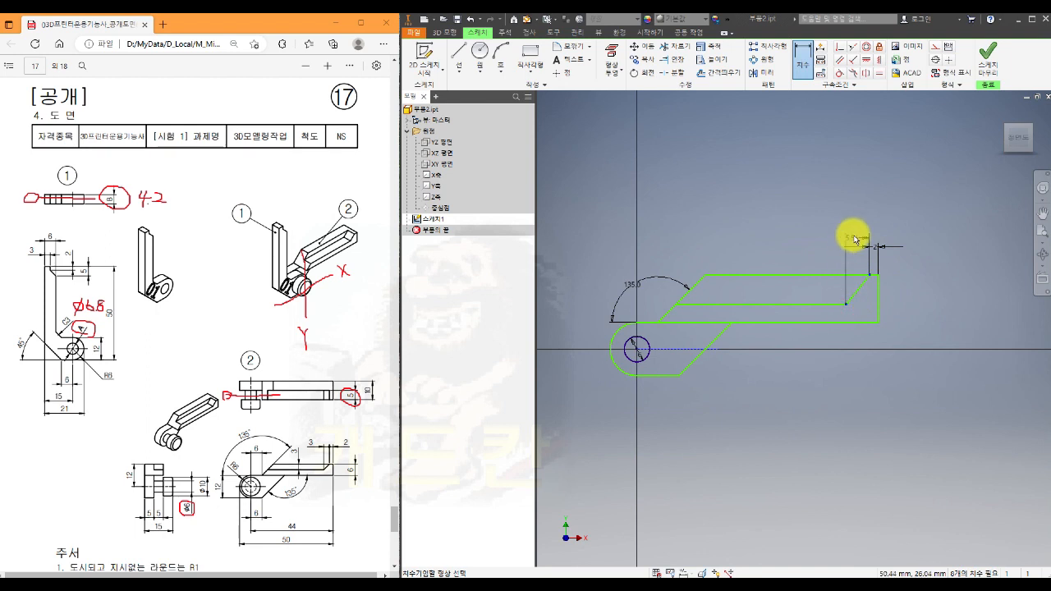
left_click(862, 228)
type("2")
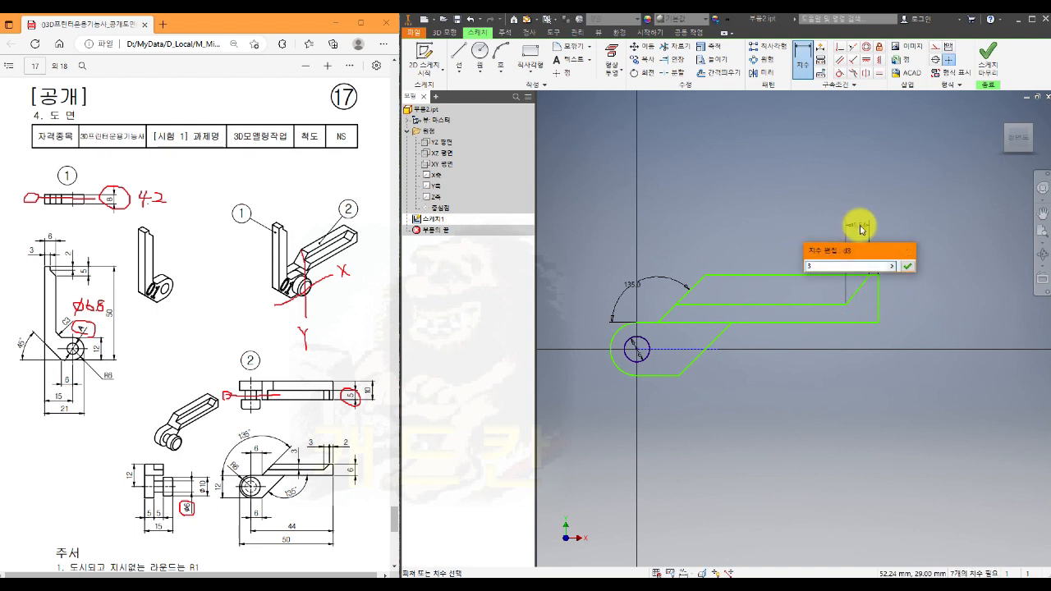
key("Return")
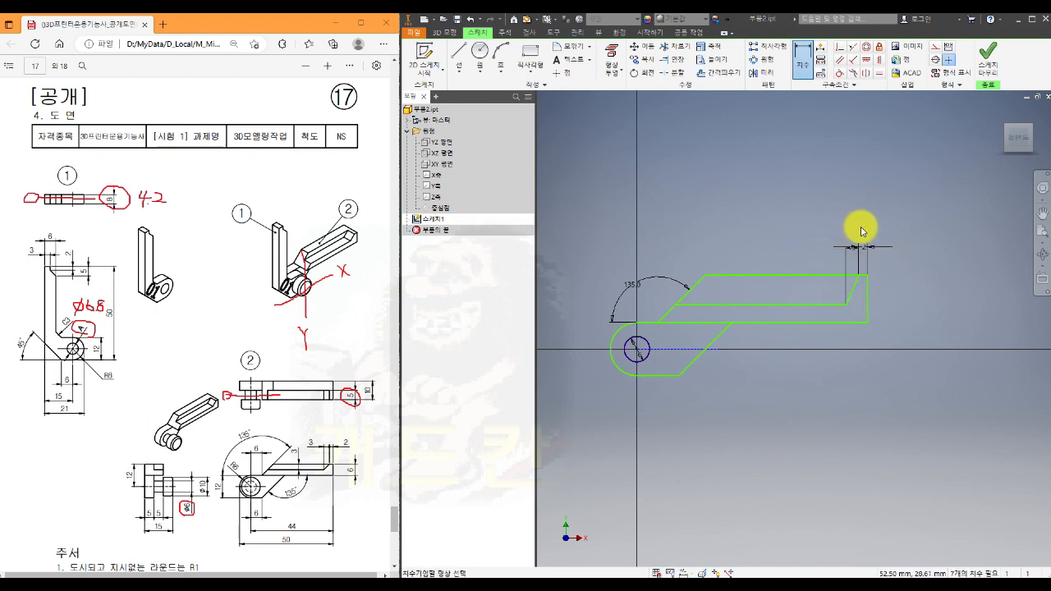
- Dimension the arm's height between its upper and lower horizontal edges as 6 mm
left_click(832, 275)
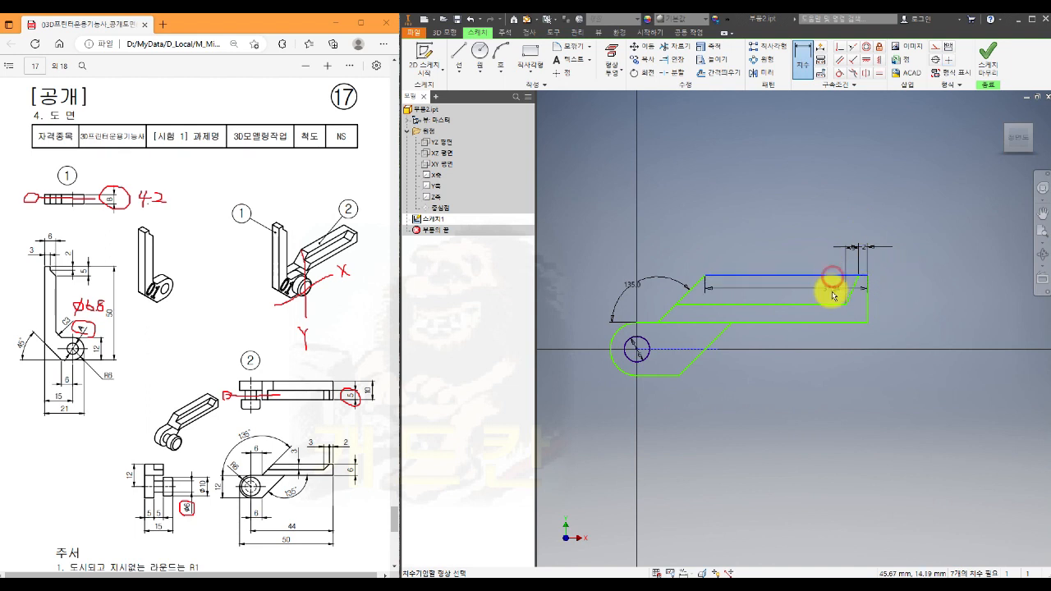
left_click(826, 320)
left_click(894, 300)
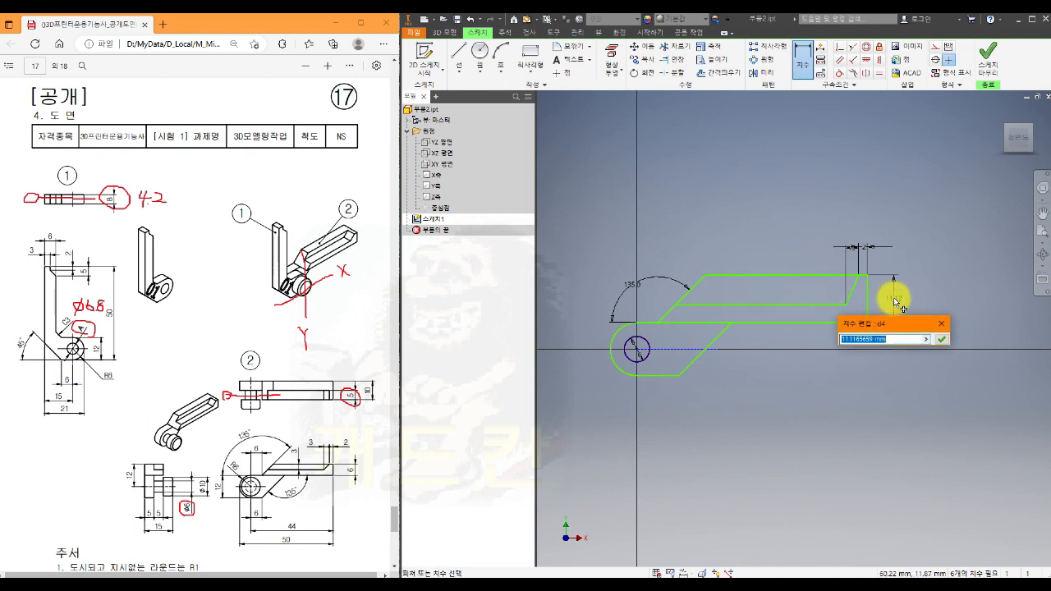
type("6")
key("Return")
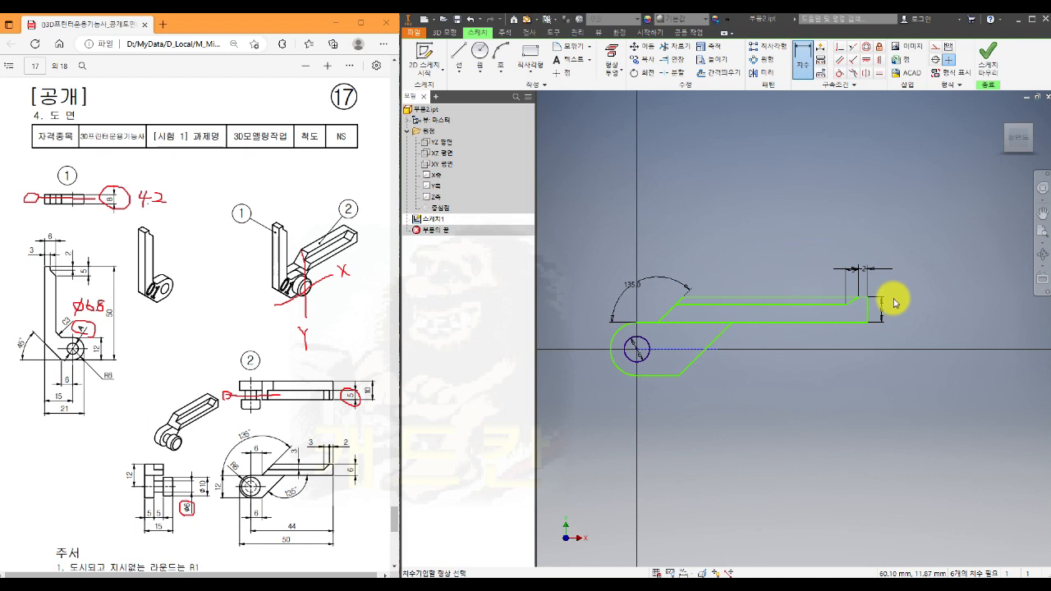
- Dimension the distance between the arm's upper edge and the inner horizontal line as 3 mm
left_click(754, 304)
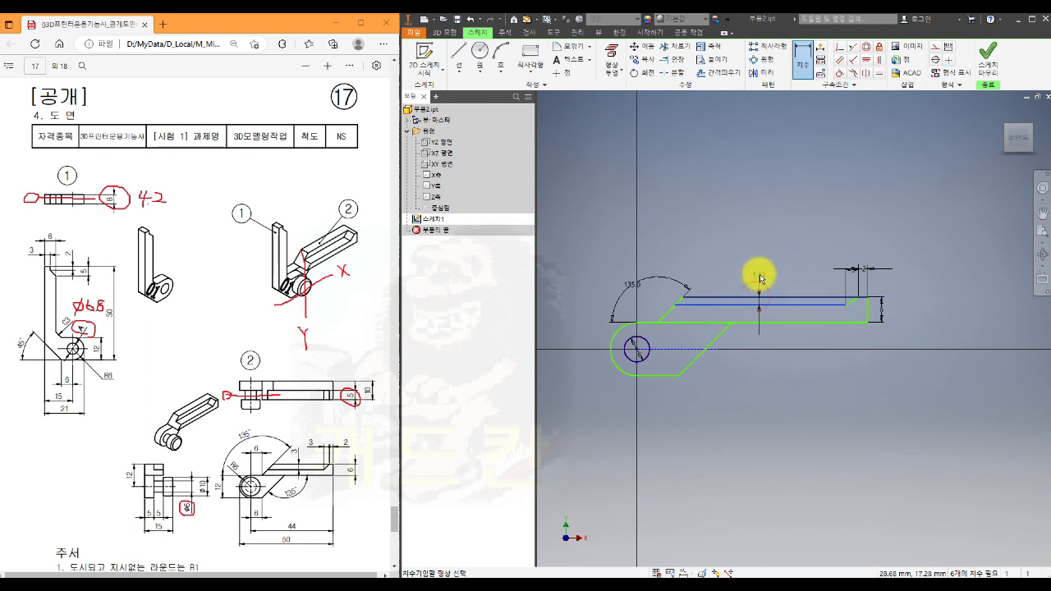
left_click(755, 274)
type("3")
key("Return")
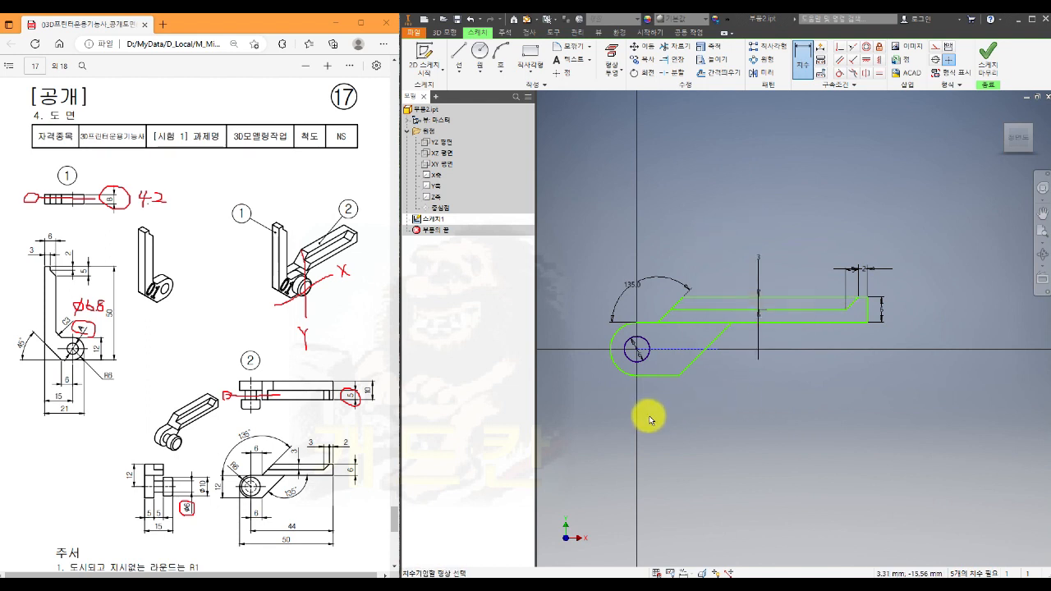
- Dimension the radius of the profile's rounded end as 6 mm
left_click(616, 364)
left_click(599, 383)
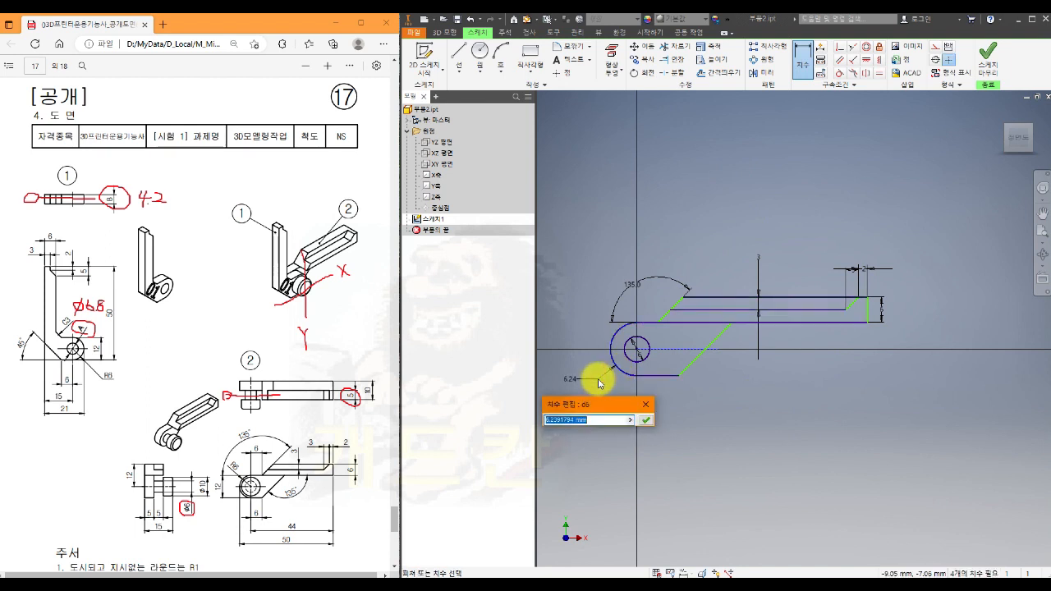
key("Escape")
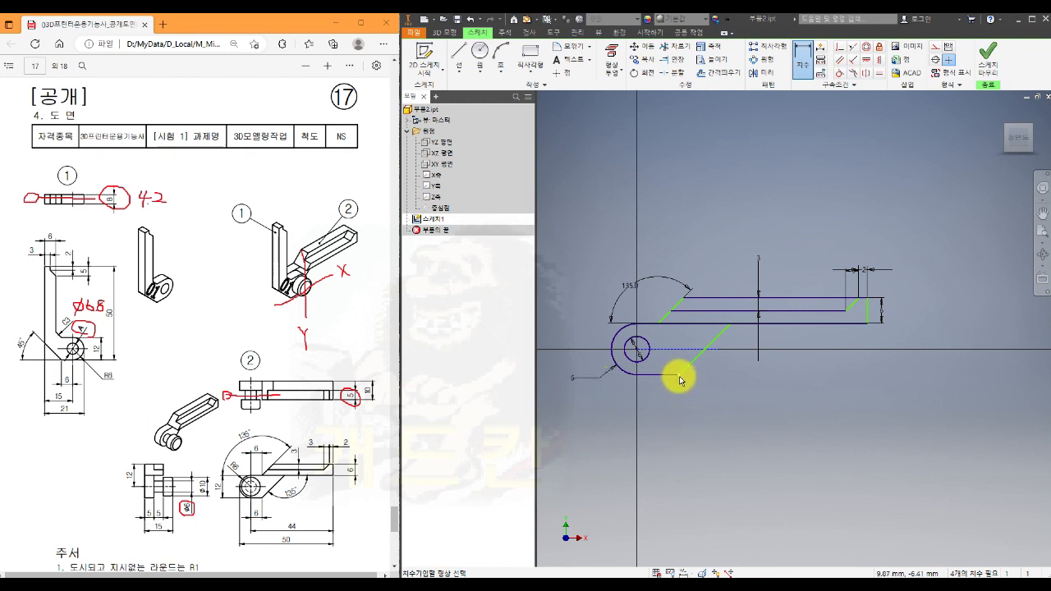
- Dimension the horizontal distance from the circle's centre to the end of the rounded profile's lower edge as 6 mm
left_click(636, 349)
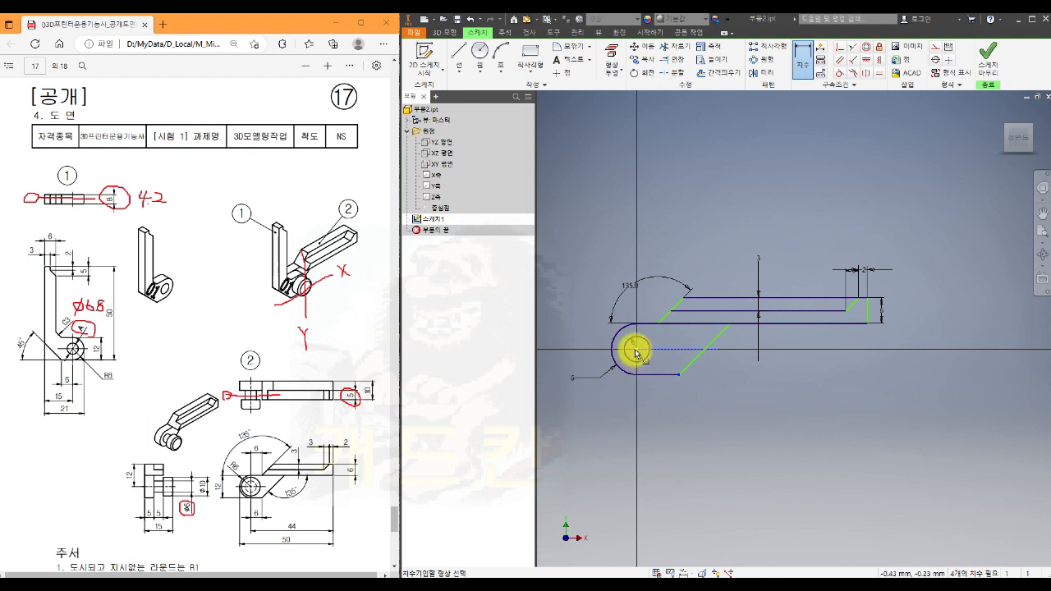
left_click(653, 408)
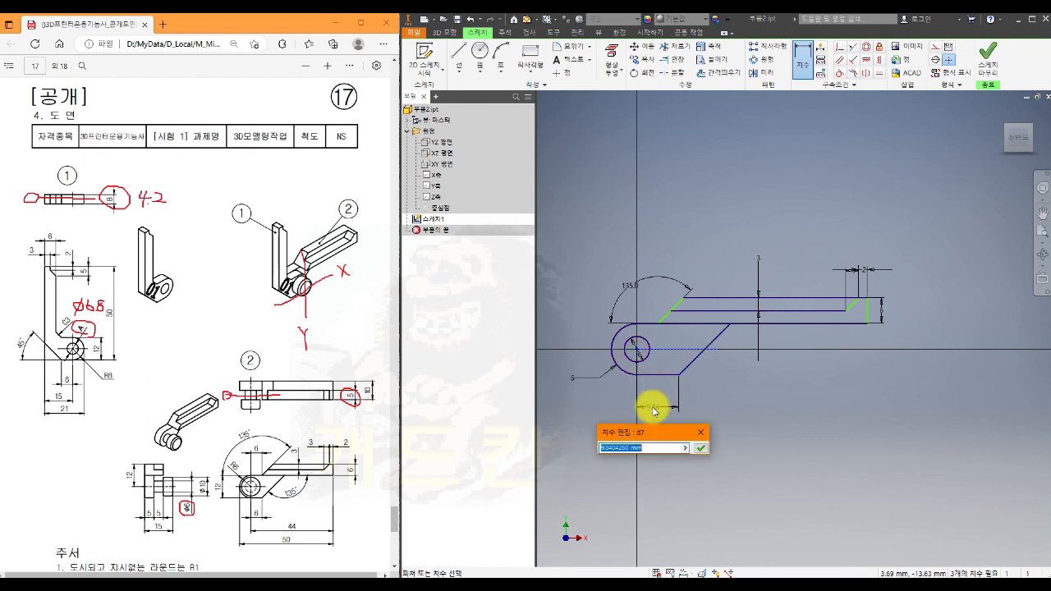
type("6")
key("Return")
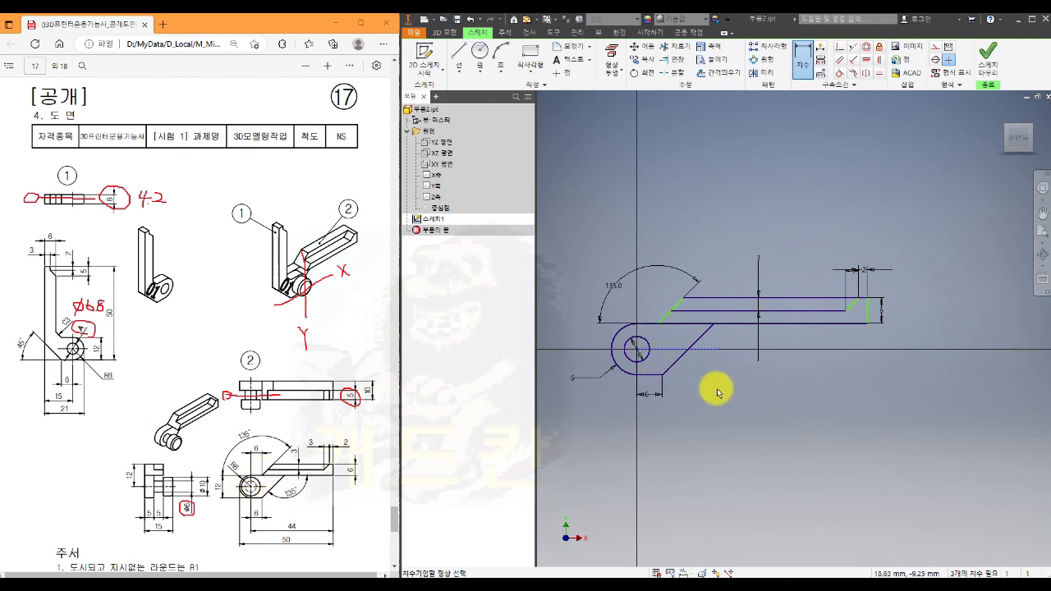
- Vertically align the lower end of the arm's slanted line with the end of the rounded profile's lower edge
key("Escape")
left_click(877, 60)
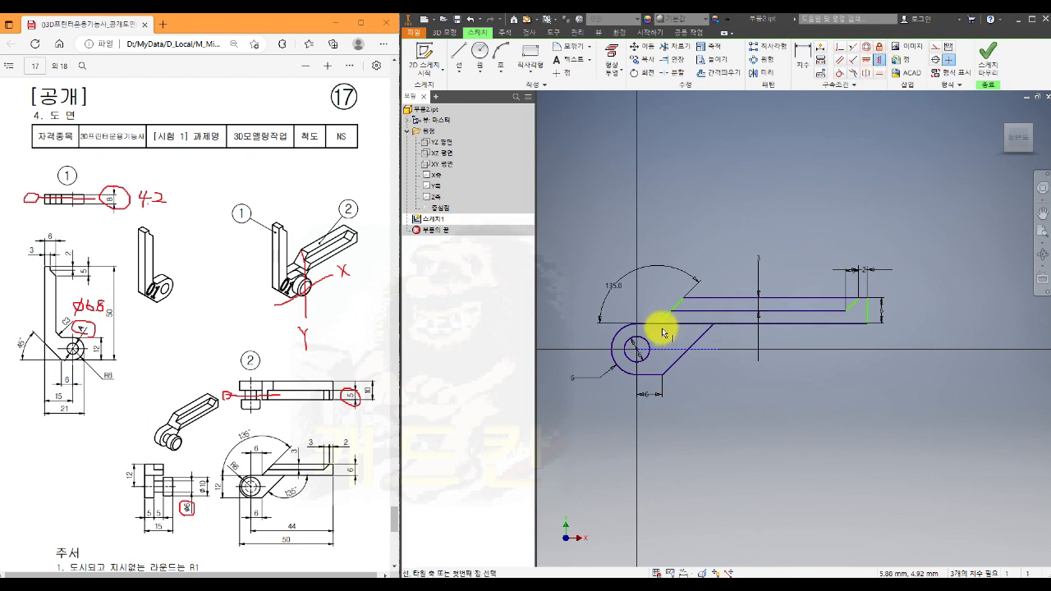
left_click(661, 375)
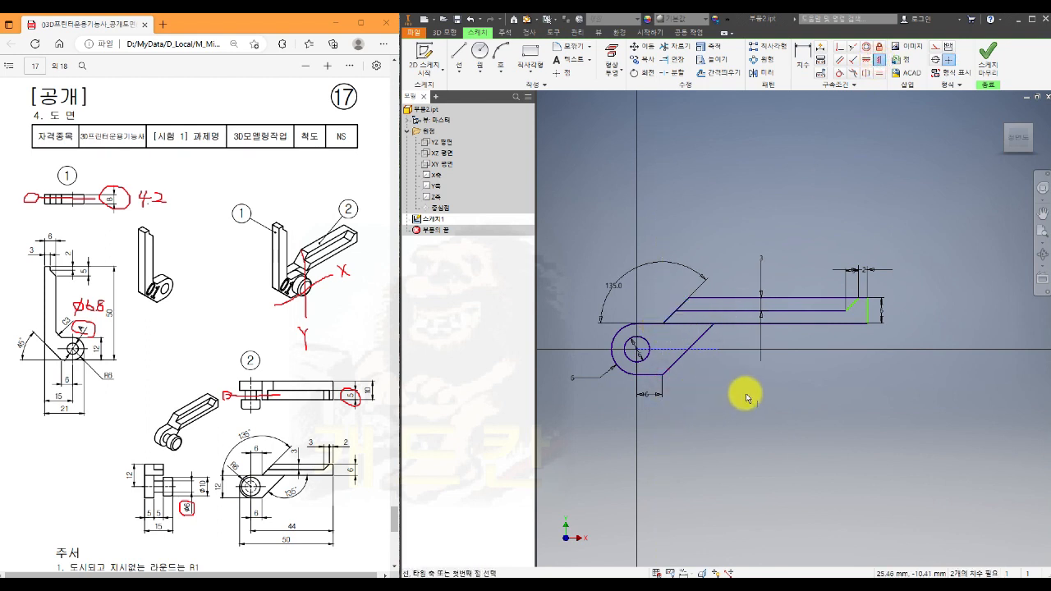
- Dimension the horizontal distance from the circle's centre to the arm's vertical end edge as 44 mm
left_click(803, 59)
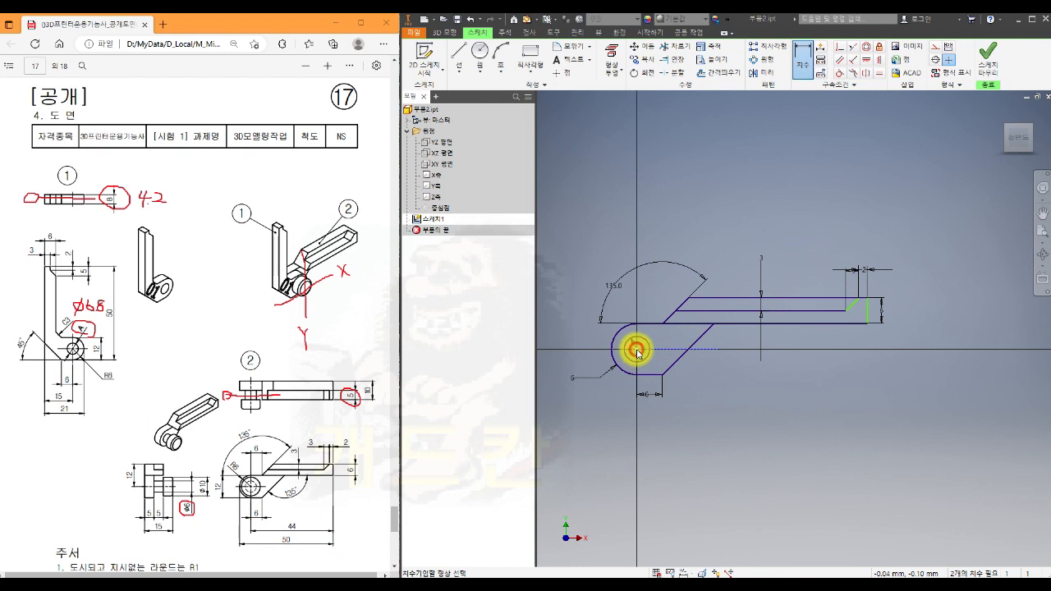
left_click(867, 313)
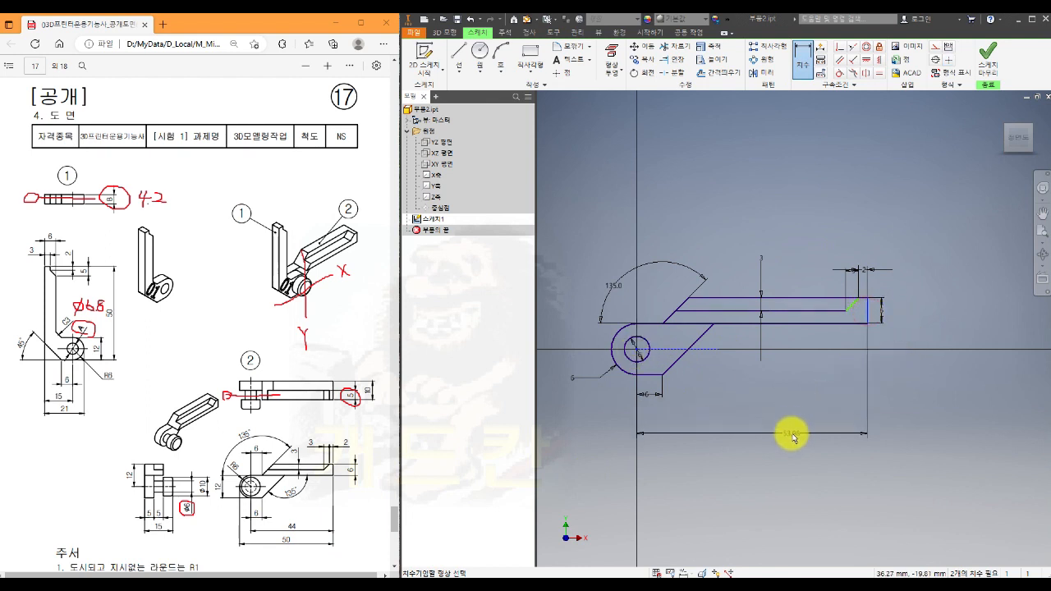
left_click(794, 438)
type("44")
key("Return")
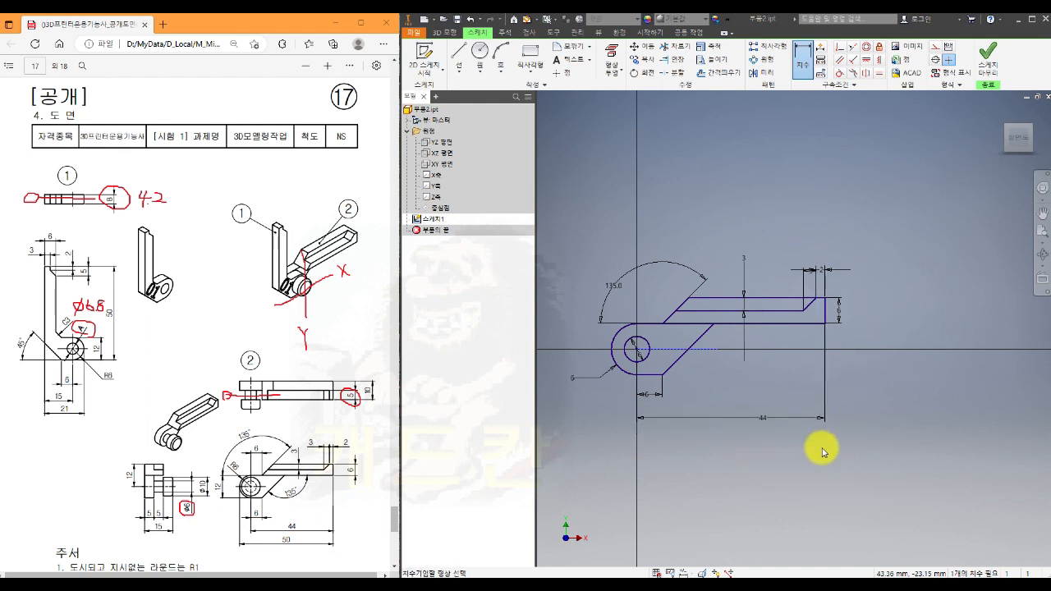
- Finish the fully dimensioned front profile sketch
scroll(822, 439, "up", 2)
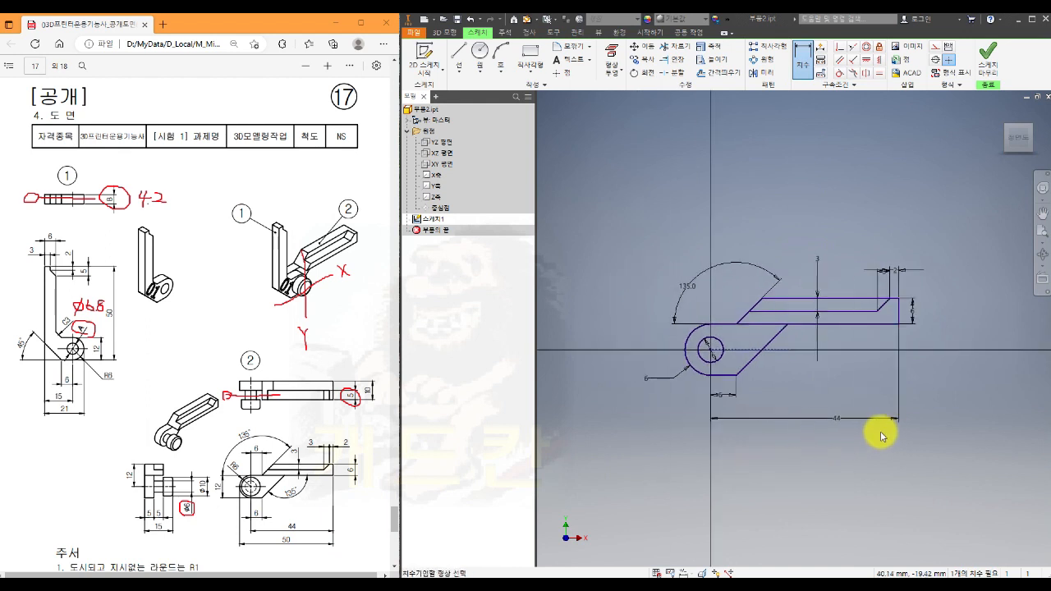
scroll(834, 380, "up", 2)
middle_click_drag(790, 399, 830, 424)
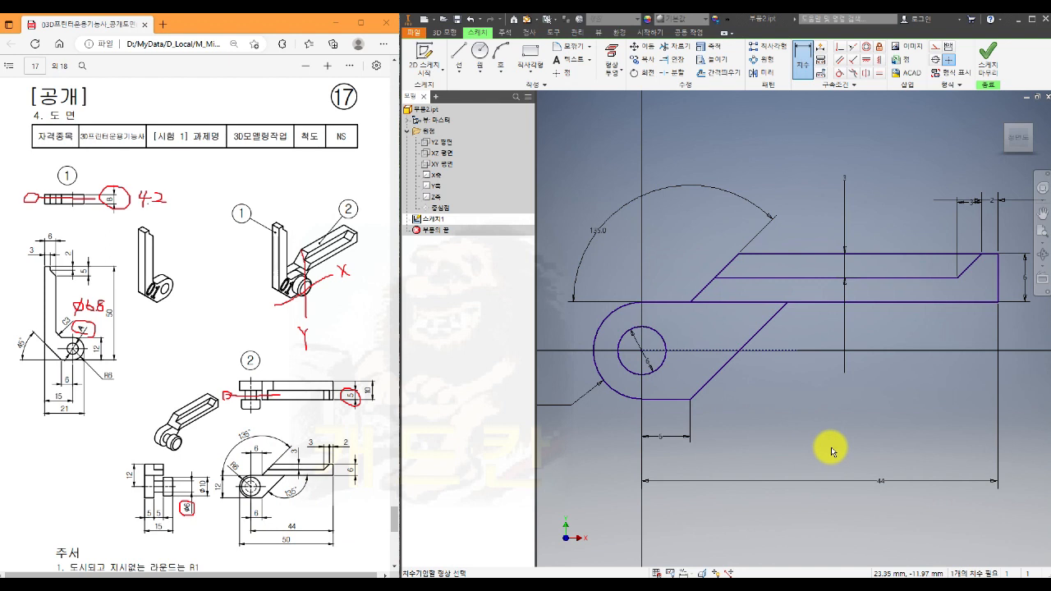
left_click(987, 55)
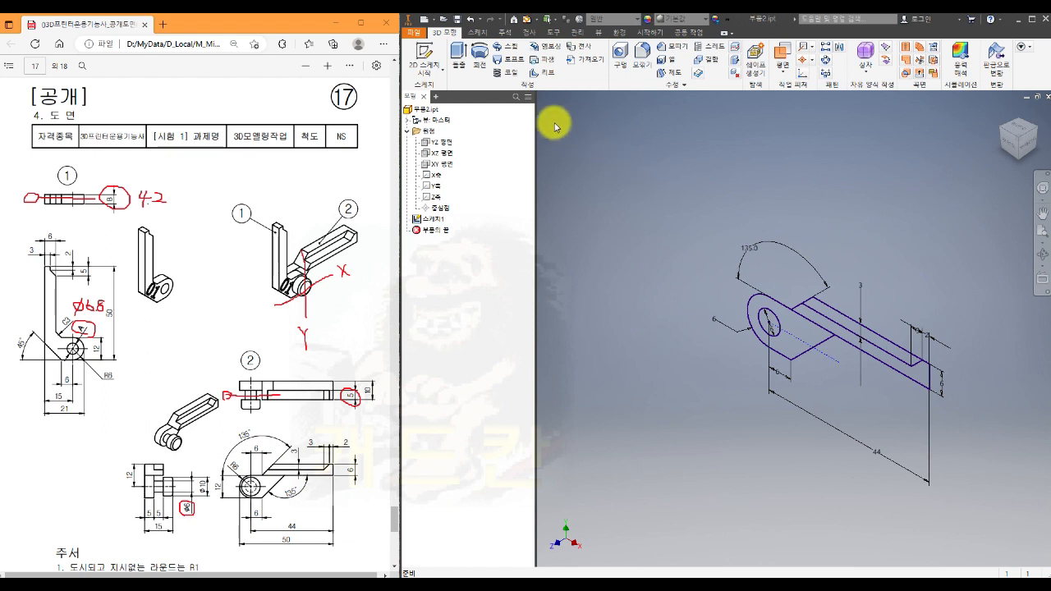
- Extrude the arm's L-shaped lower and end region together with the circle by 10 mm
left_click(459, 56)
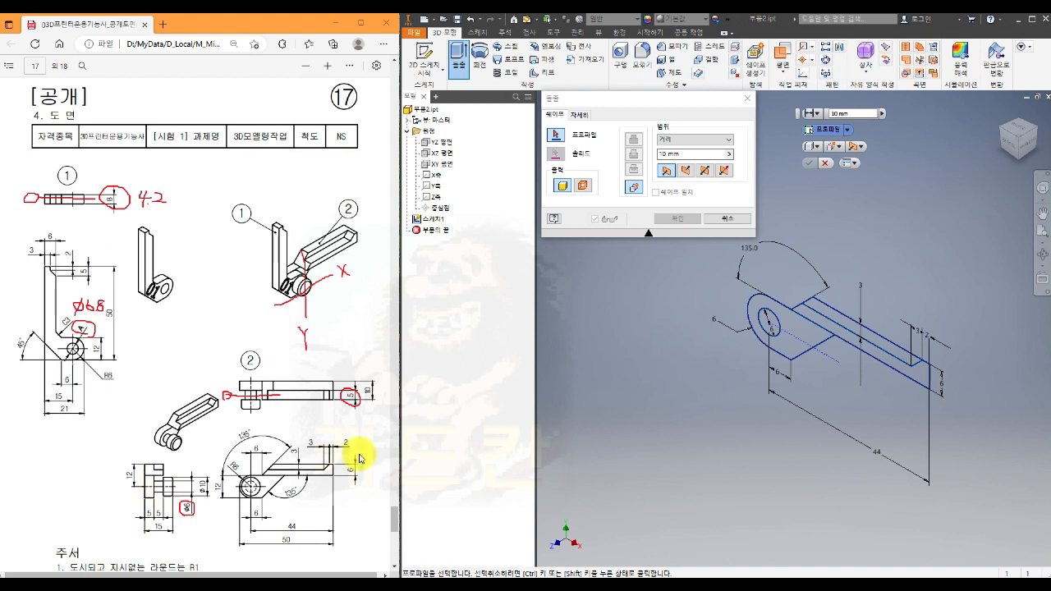
left_click(921, 379)
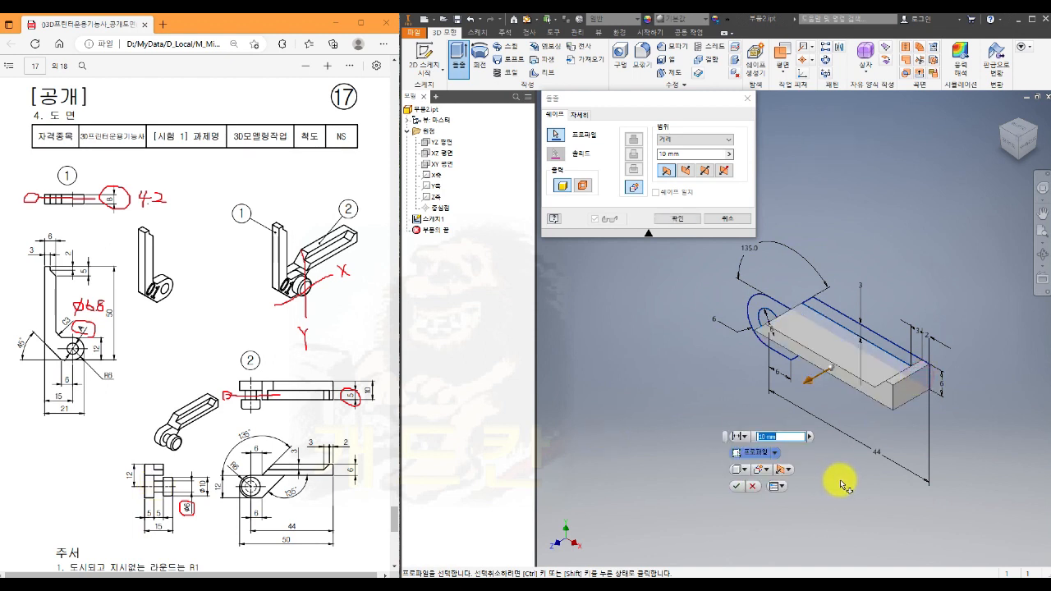
middle_click_drag(873, 487, 922, 452, "shift")
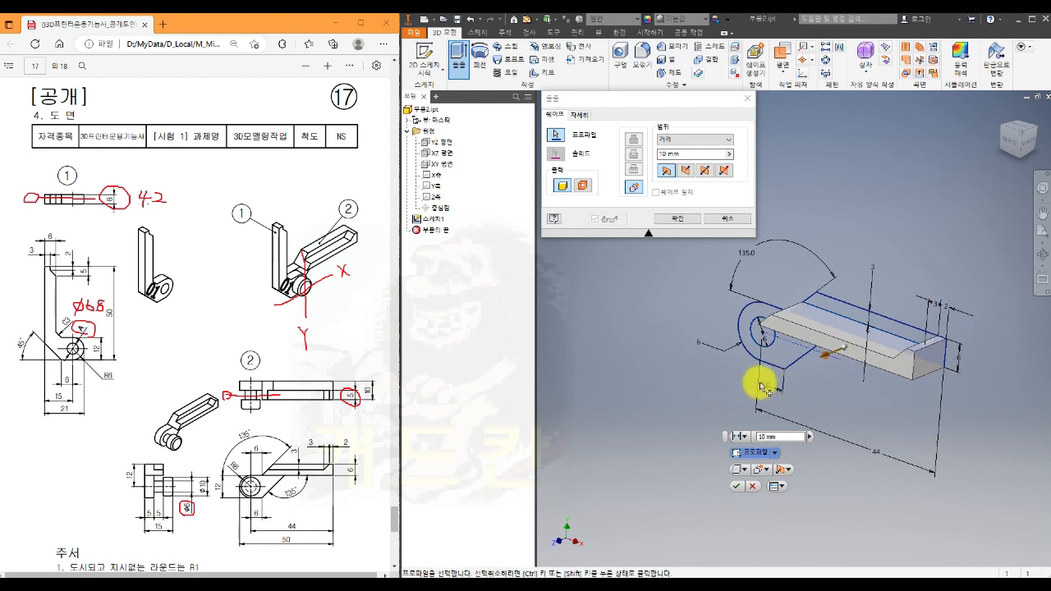
left_click(760, 324)
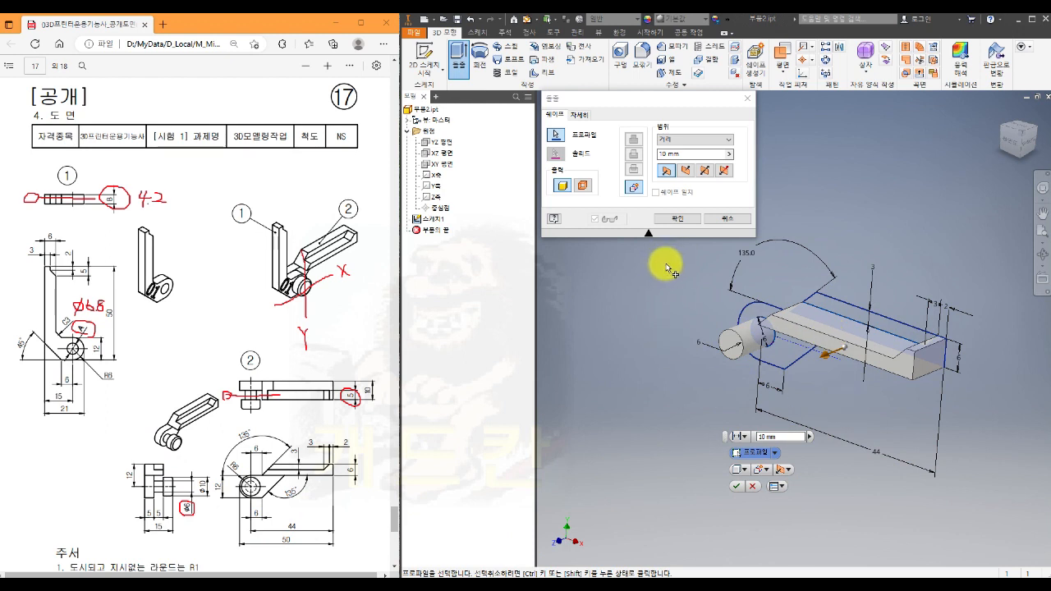
left_click(681, 219)
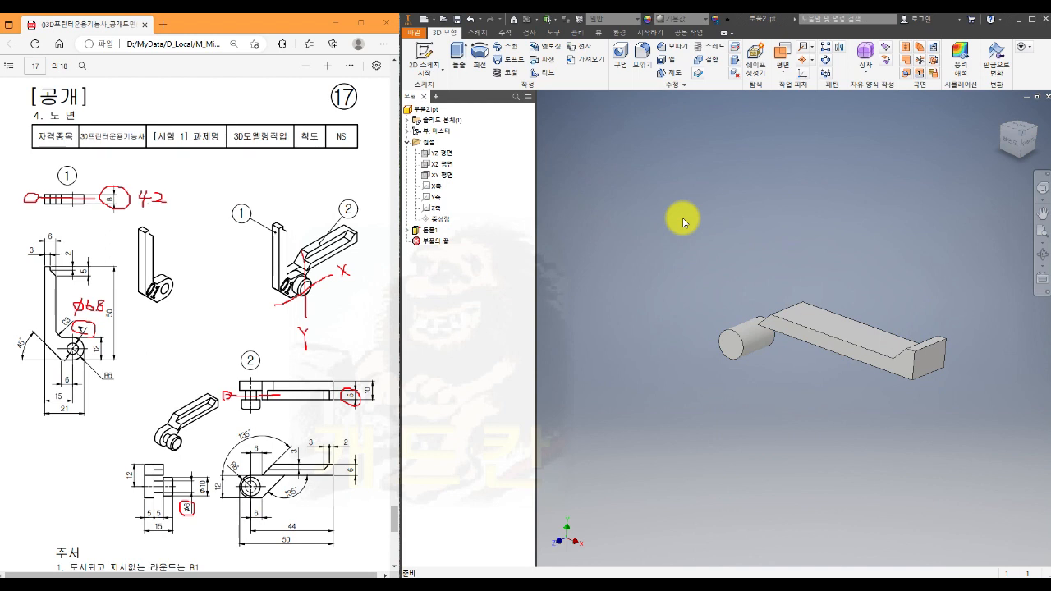
- Share the sketch used by the first extrusion so it can be reused for another feature
left_click(406, 230)
right_click(451, 243)
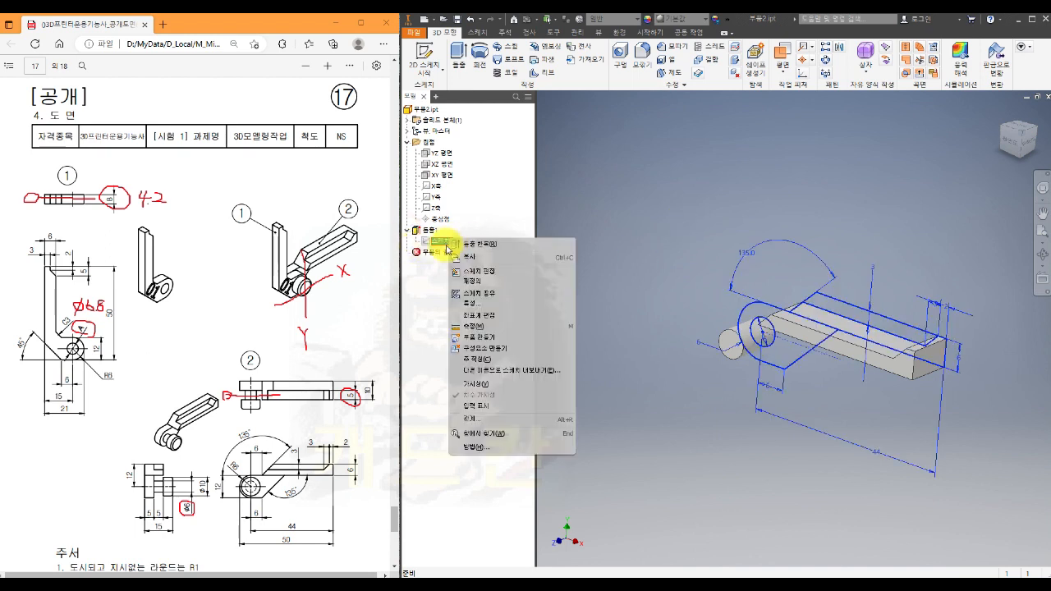
left_click(483, 297)
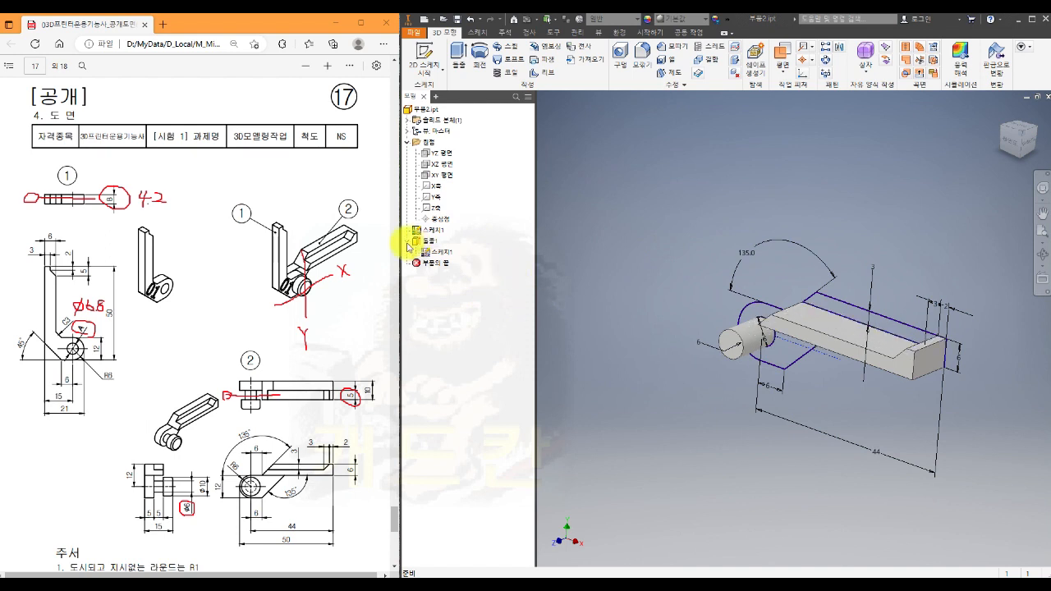
- Extrude the rounded profile around the pin and the arm's inner recessed region by 5 mm, joined to the existing solid
left_click(456, 59)
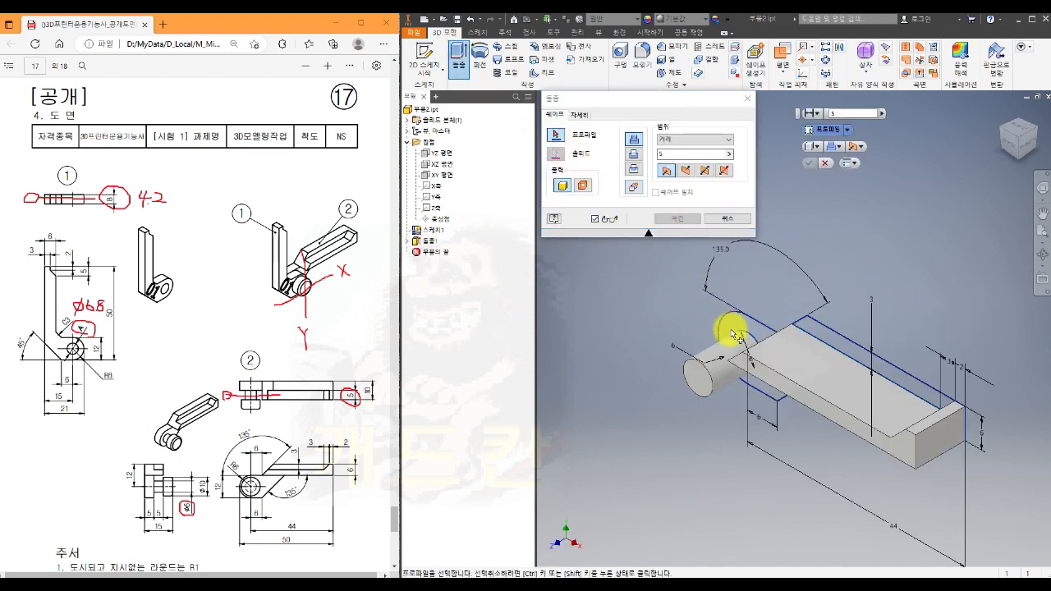
left_click(730, 330)
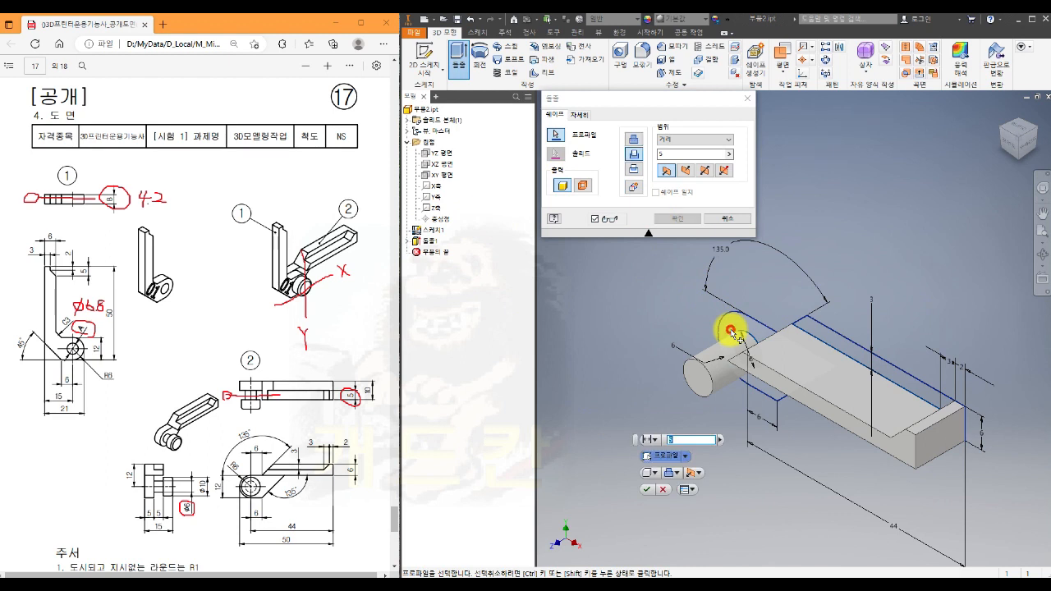
left_click(631, 140)
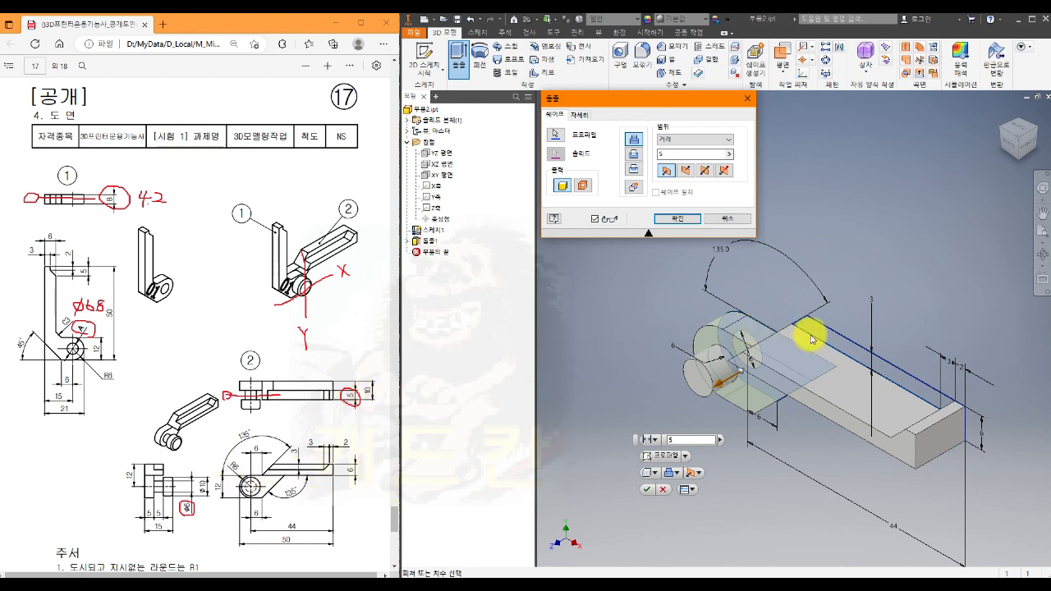
left_click(556, 135)
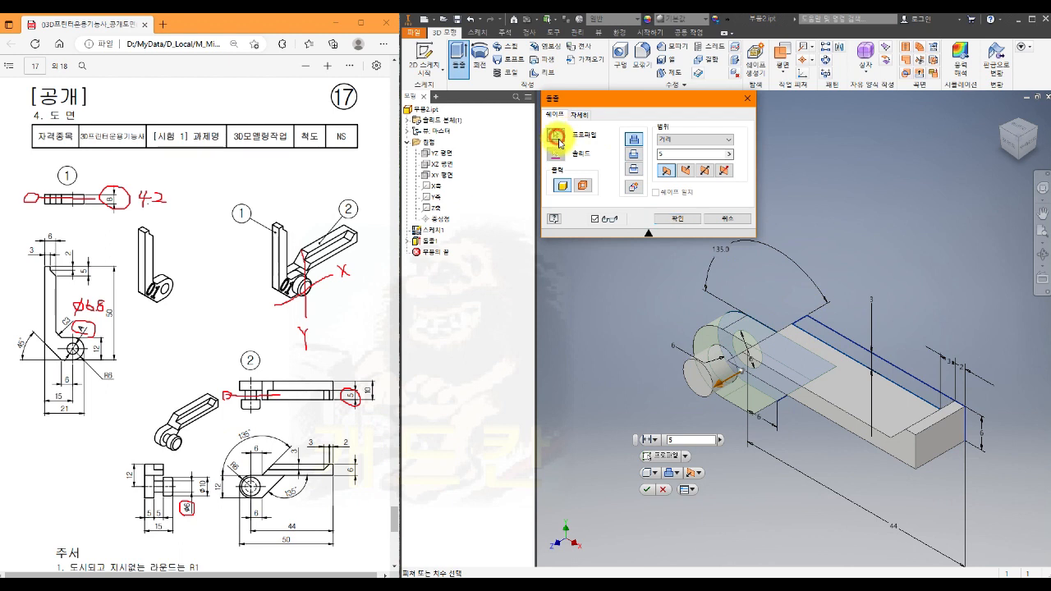
left_click(827, 335)
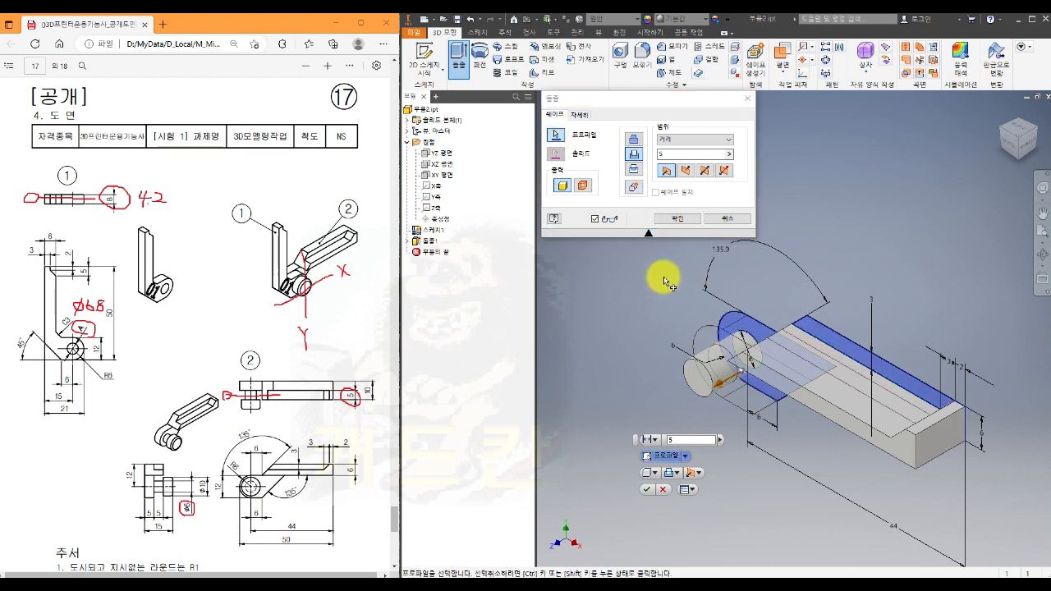
left_click(633, 139)
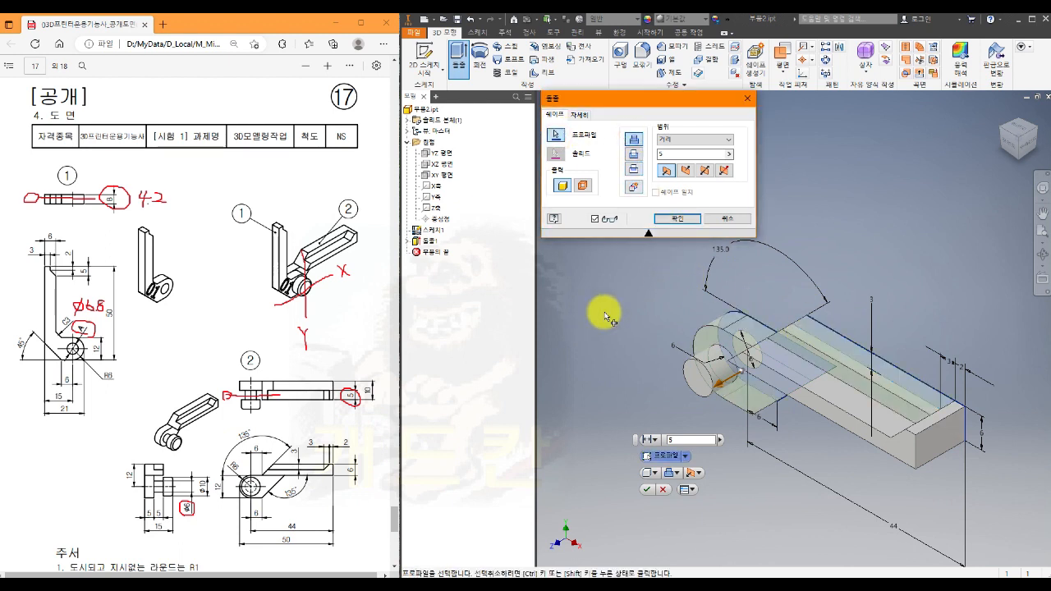
left_click(676, 217)
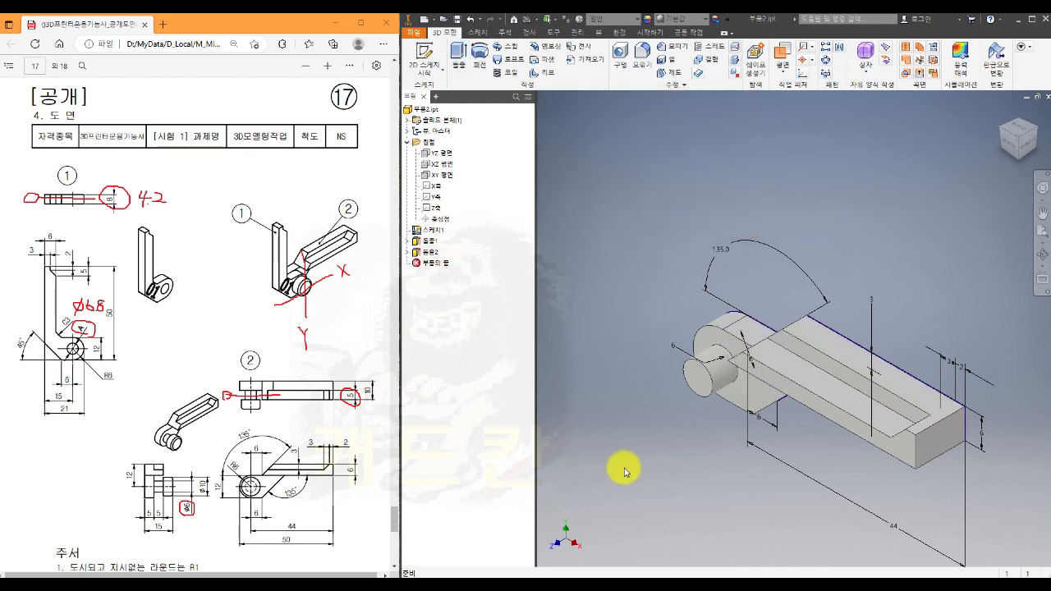
- Hide the shared profile sketch in the finished two-extrusion model
middle_click_drag(622, 465, 584, 447)
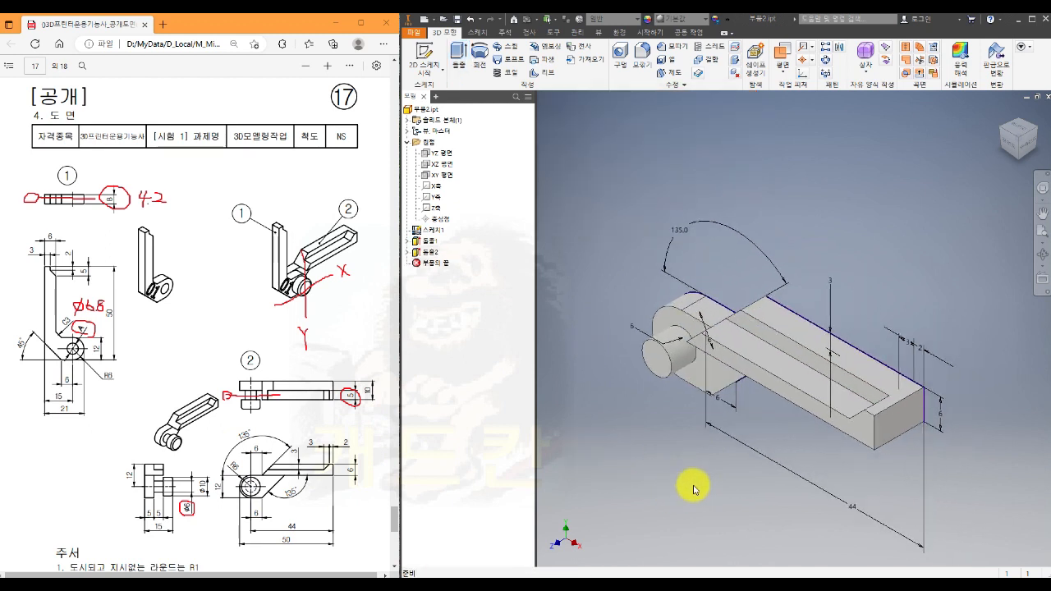
mouse_move(696, 494)
middle_mouse_down("shift")
mouse_move(711, 472)
mouse_move(797, 490)
middle_mouse_up("shift")
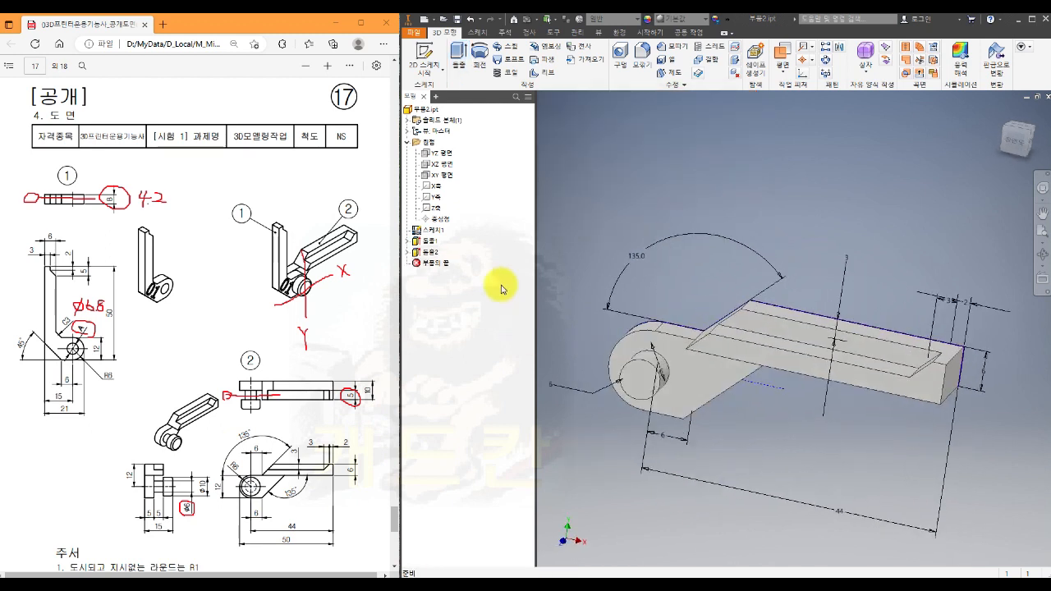
right_click(440, 235)
left_click(460, 361)
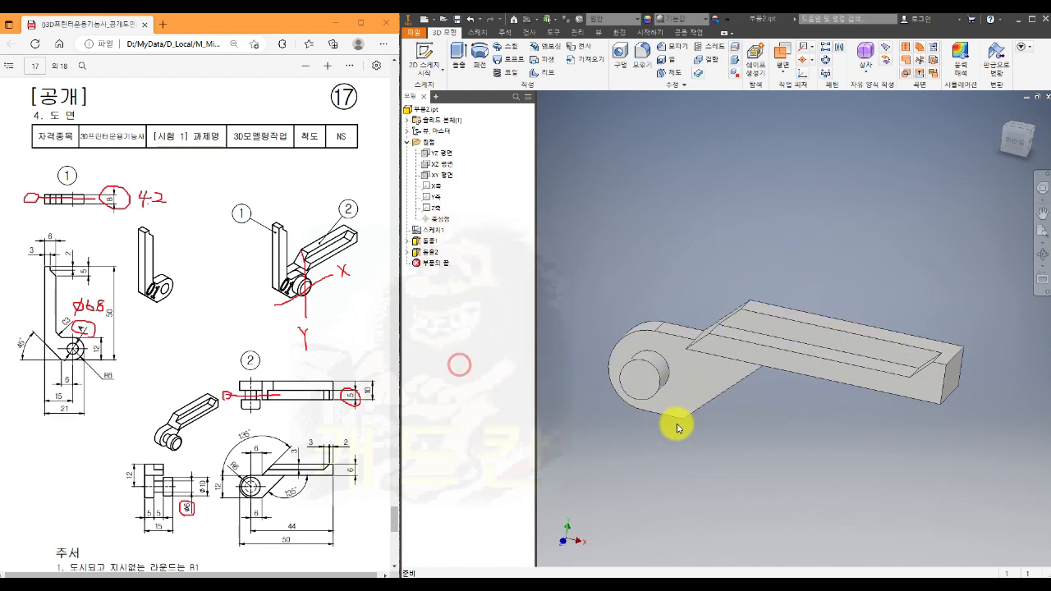
- Start a sketch on the pin's end face and draw a 10 mm diameter circle near the pin's center
mouse_move(782, 465)
middle_mouse_down("shift")
mouse_move(797, 460)
mouse_move(757, 460)
mouse_move(816, 446)
mouse_move(867, 468)
middle_mouse_up("shift")
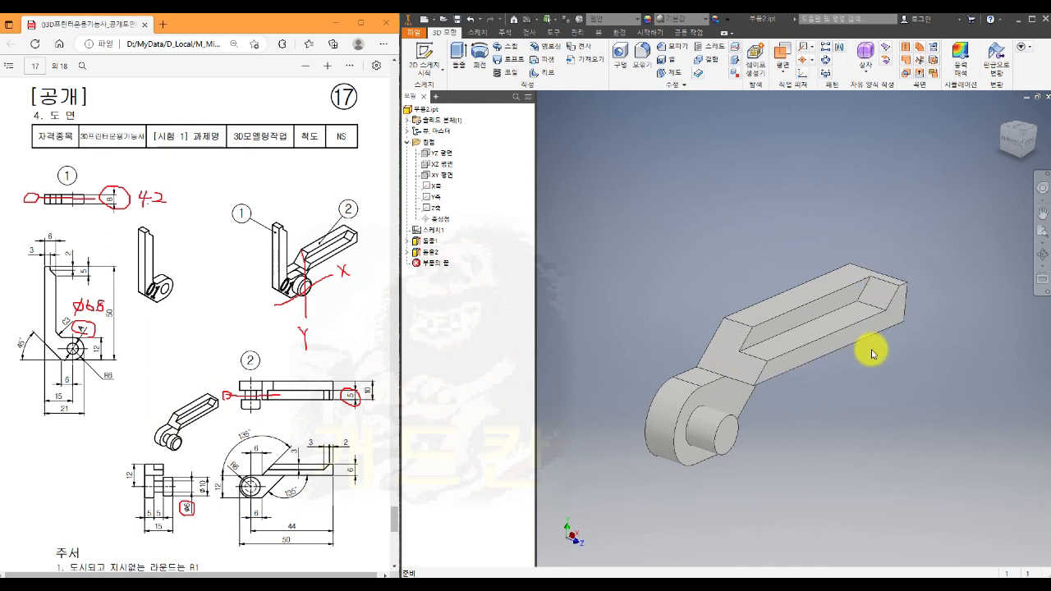
middle_click_drag(804, 427, 820, 376)
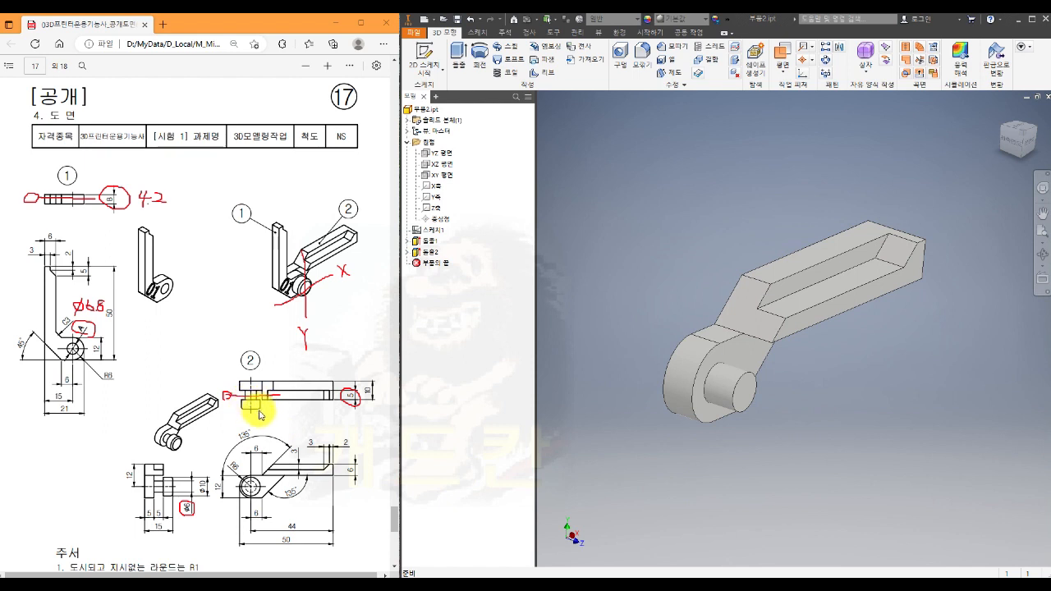
left_click(747, 396)
key("s")
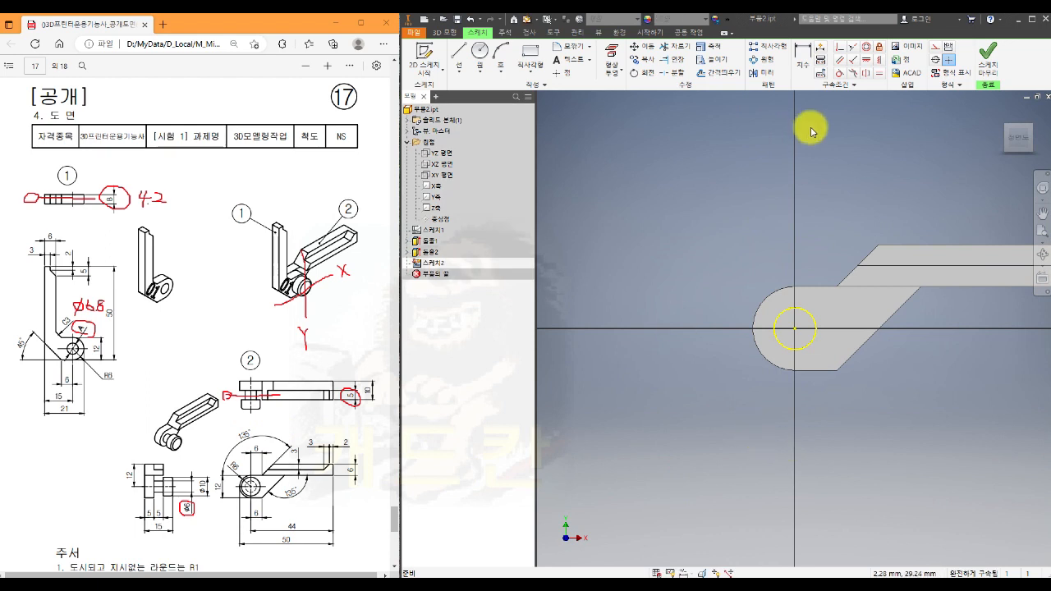
left_click(479, 53)
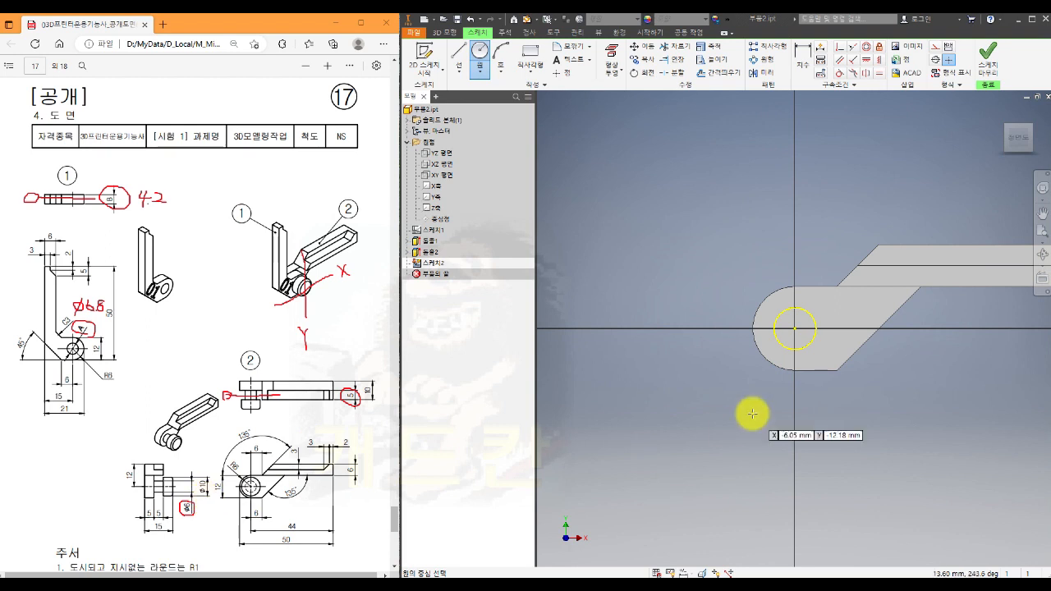
left_click(800, 337)
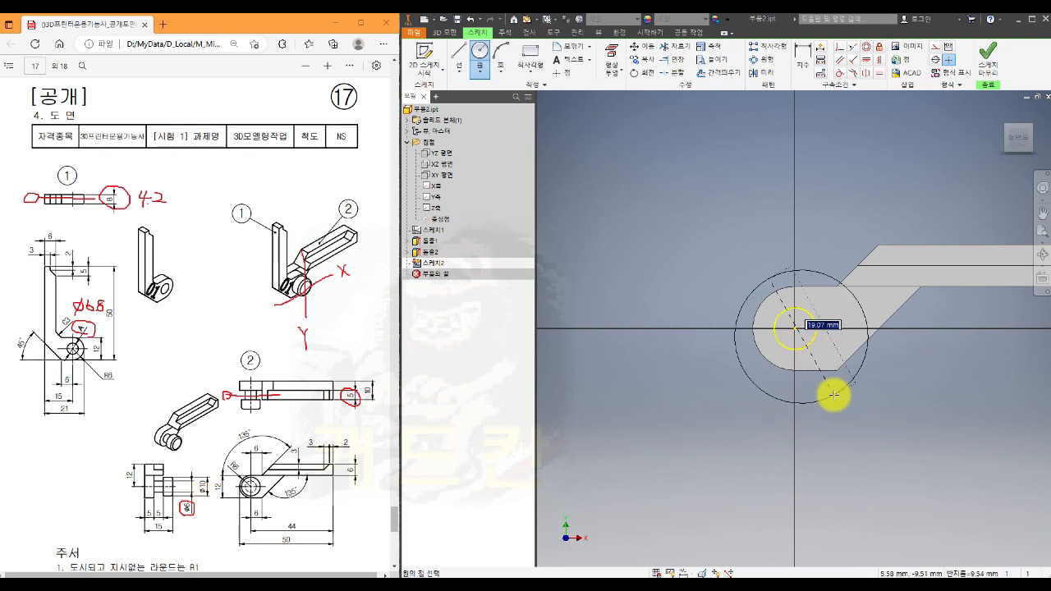
type("10")
key("Return")
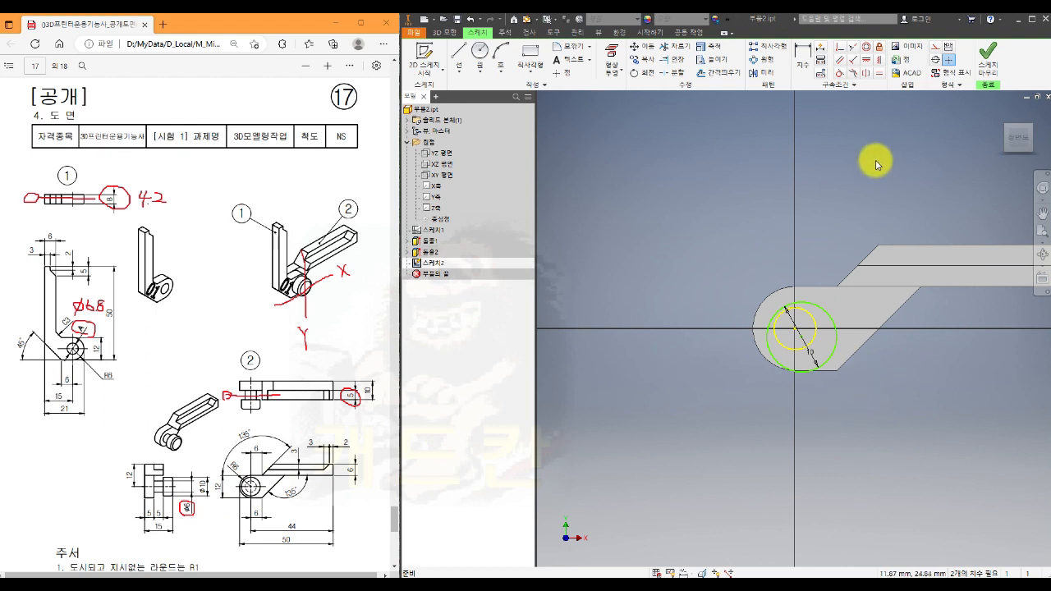
- Constrain the 10 mm circle to be concentric with the pin's circular edge
left_click(817, 332)
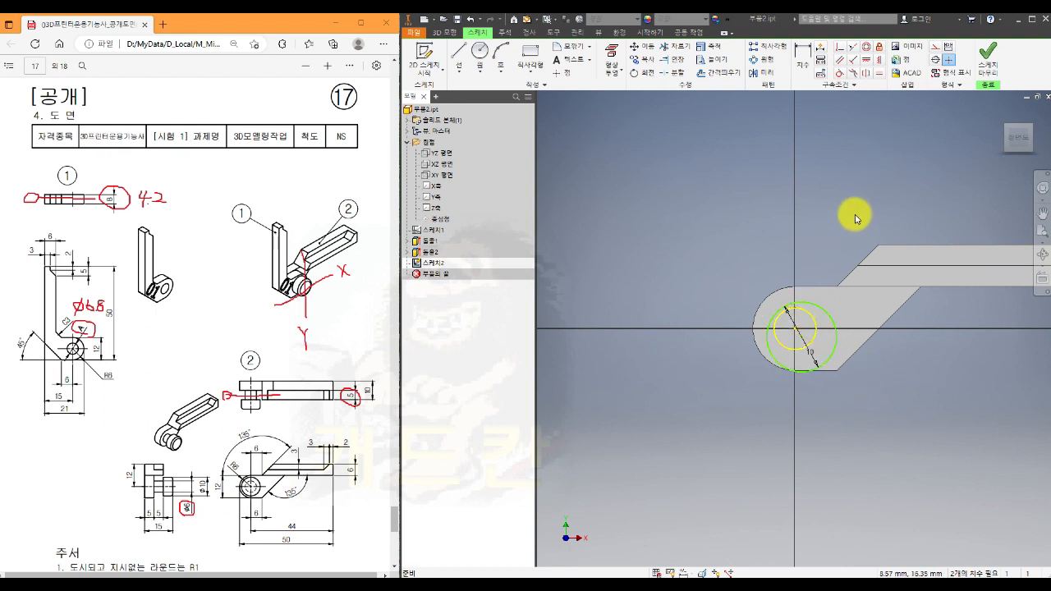
left_click(866, 48)
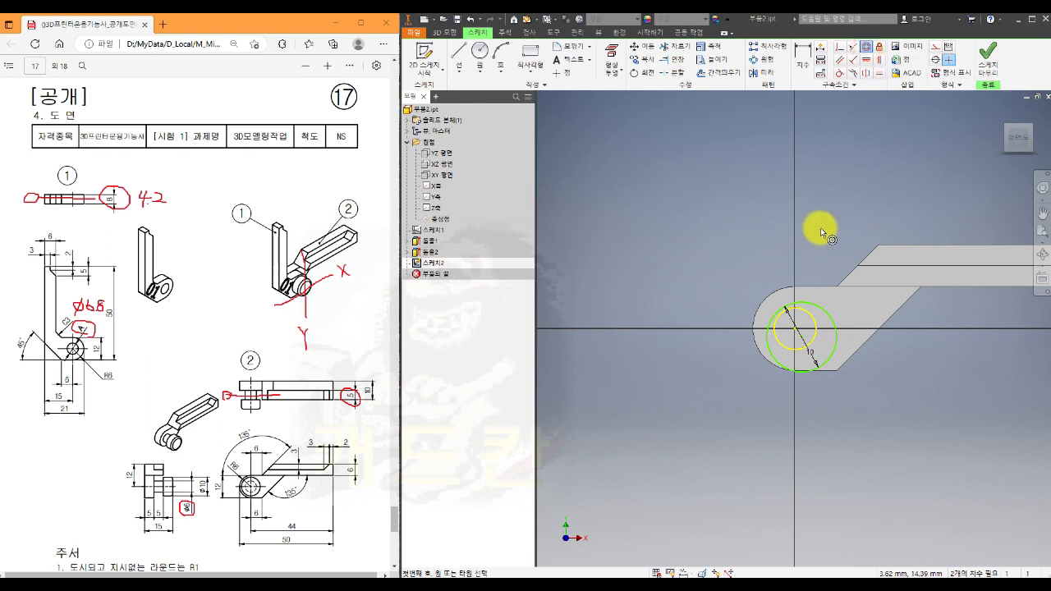
left_click(831, 316)
left_click(811, 318)
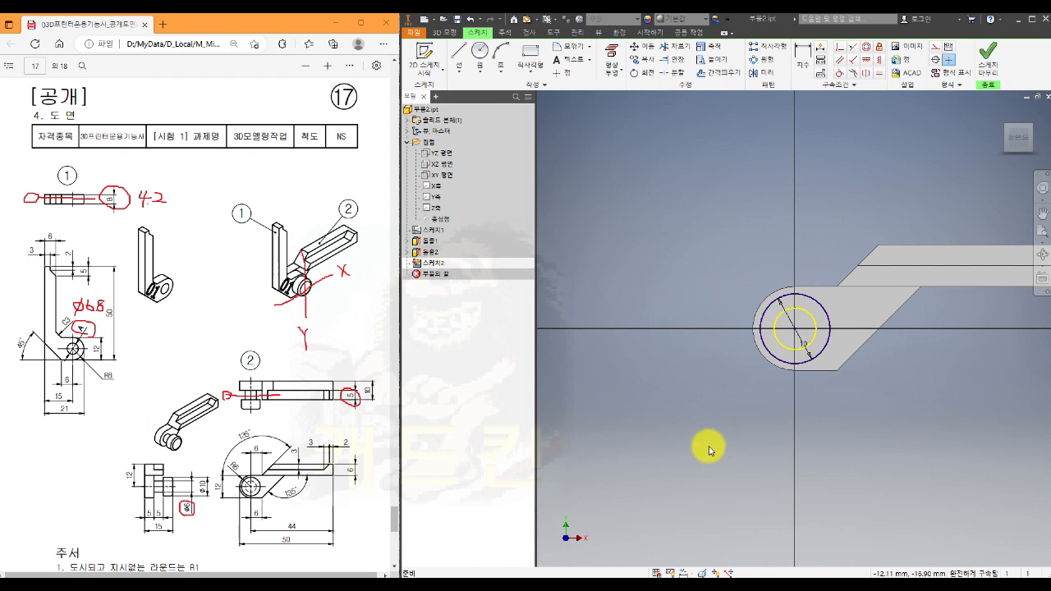
- Finish the sketch and extrude the full 10 mm circle 5 mm outward from the pin's end, joined to the solid
left_click(989, 62)
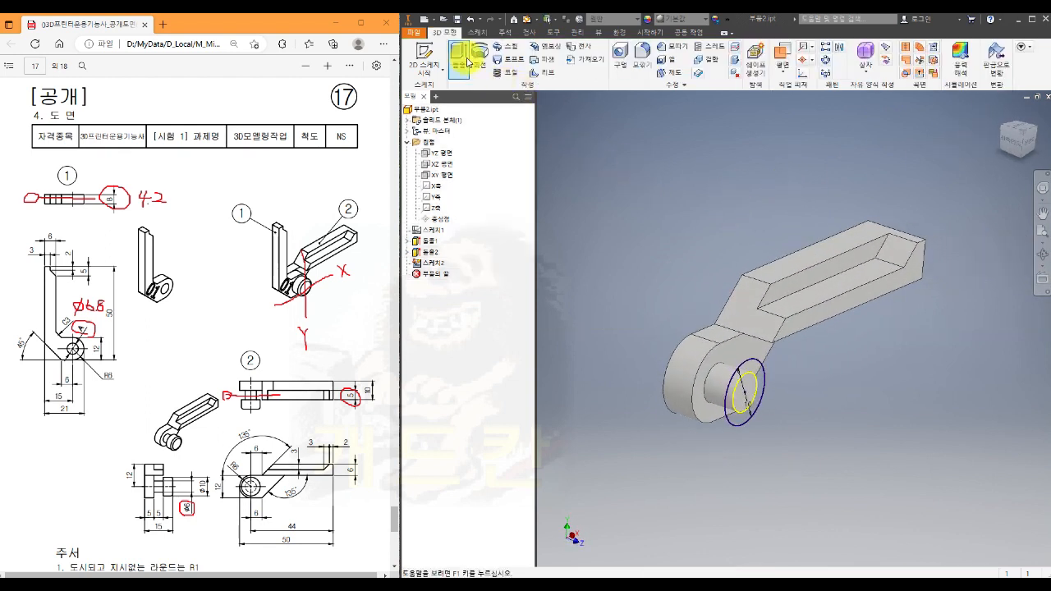
left_click(468, 62)
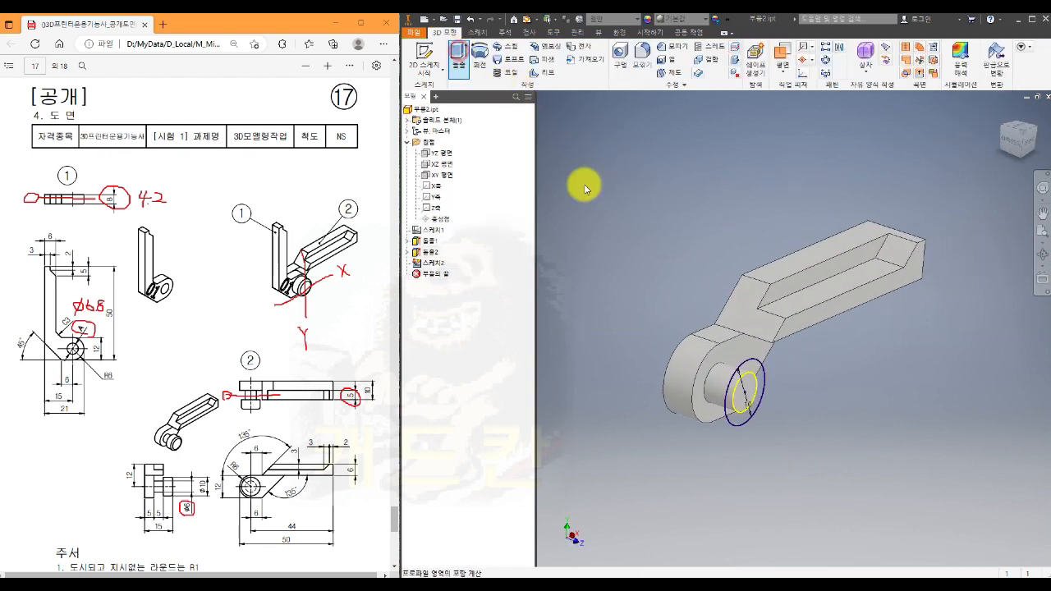
left_click(751, 392)
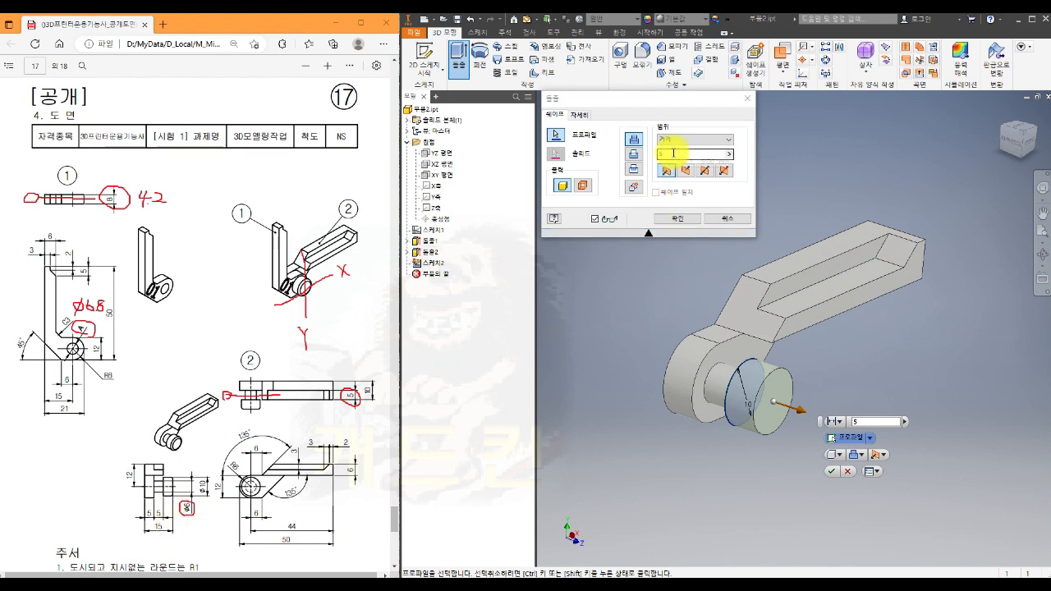
left_click(675, 219)
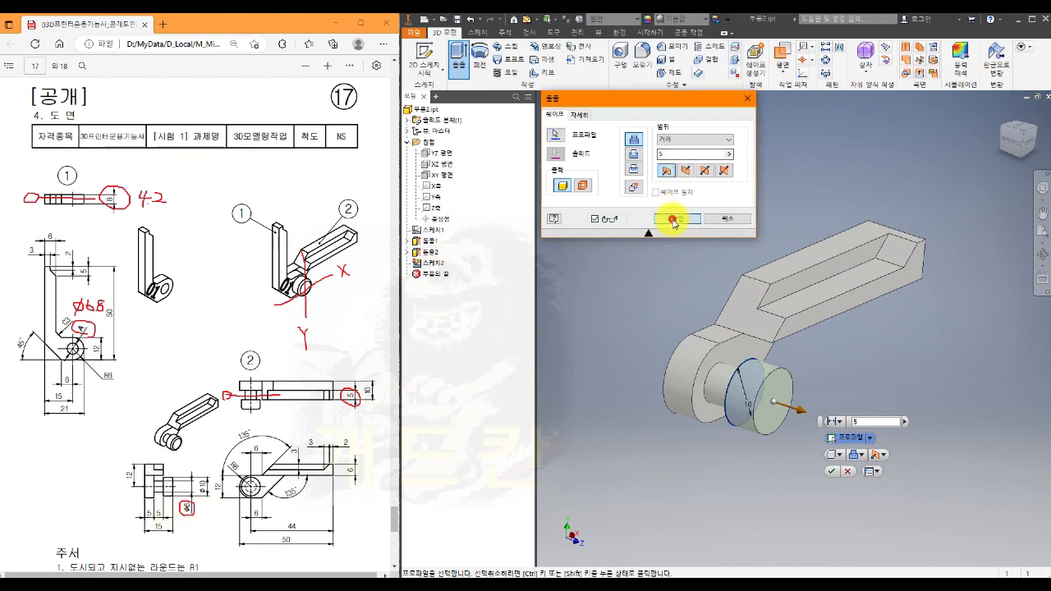
middle_click_drag(867, 377, 829, 410, "shift")
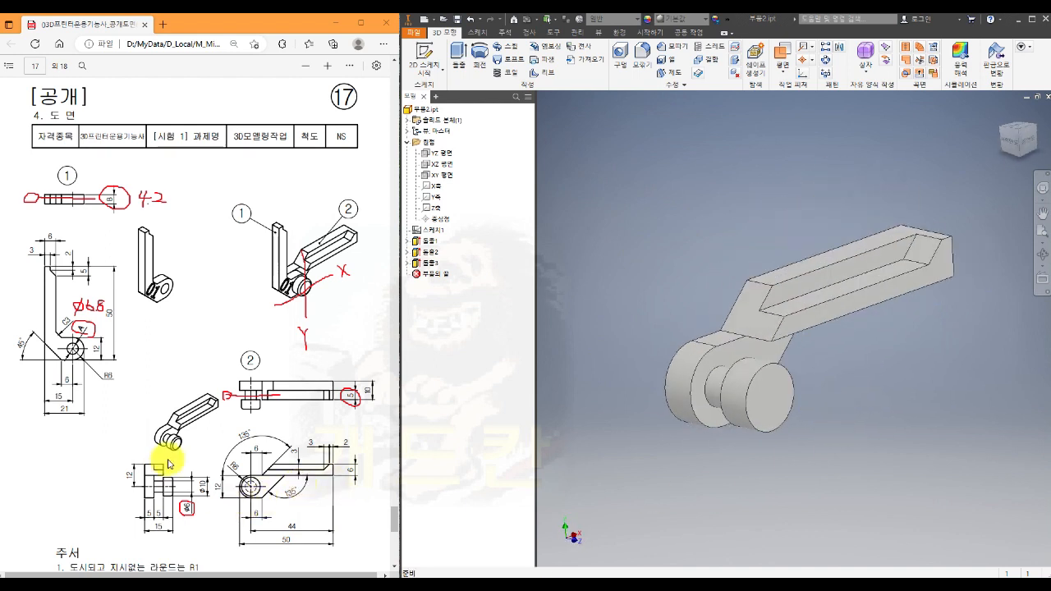
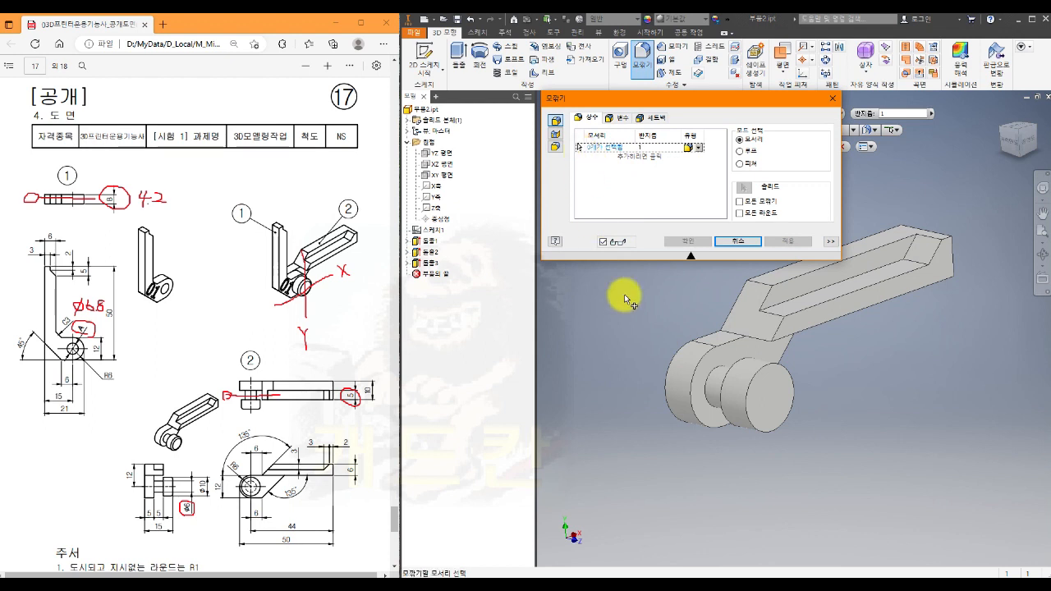
- Fillet the outer circular edge of the pin head with a 1 mm radius
left_click(782, 386)
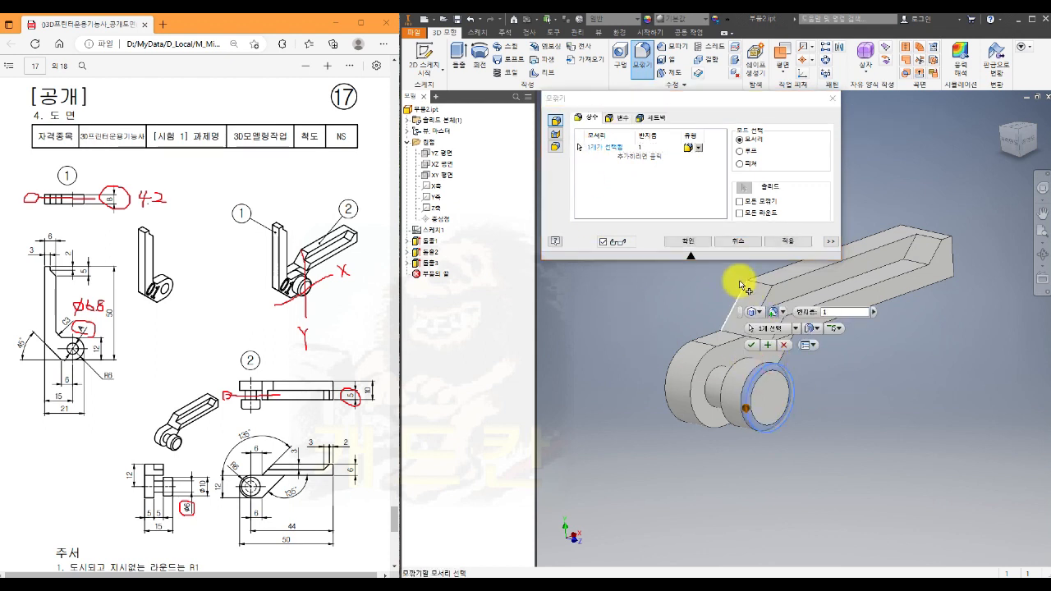
left_click(688, 241)
key("F6")
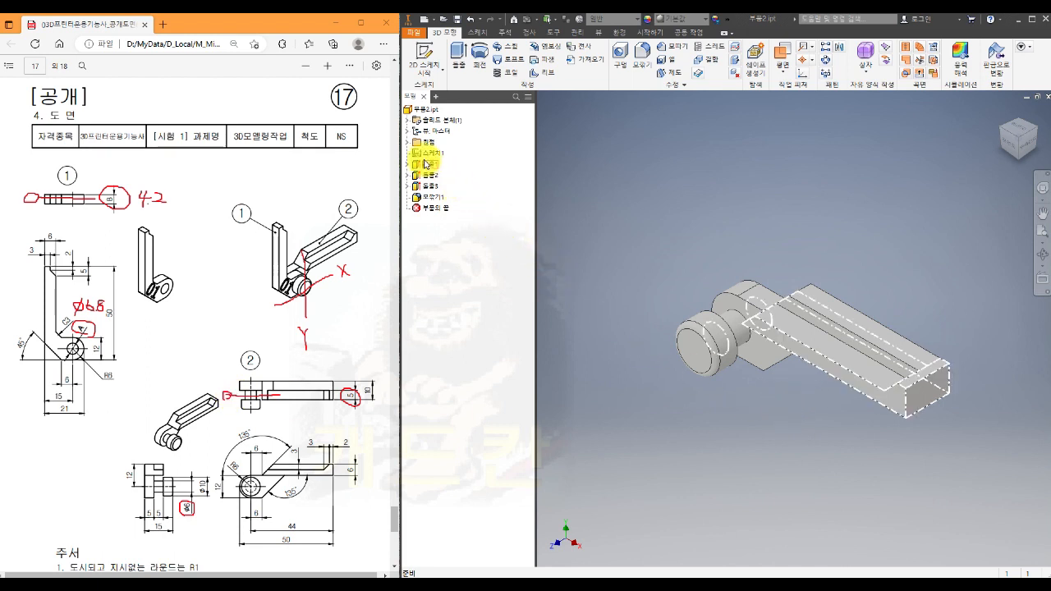
- Examine where the origin XY plane lies relative to the arm and the pin
left_click(408, 144)
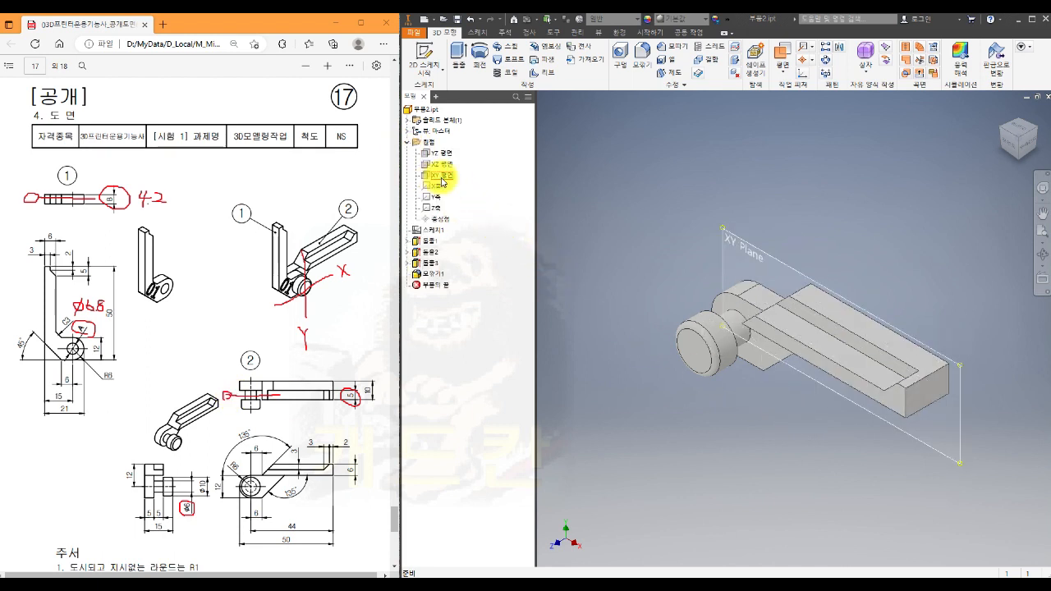
left_click(441, 178)
middle_click_drag(777, 453, 742, 439, "shift")
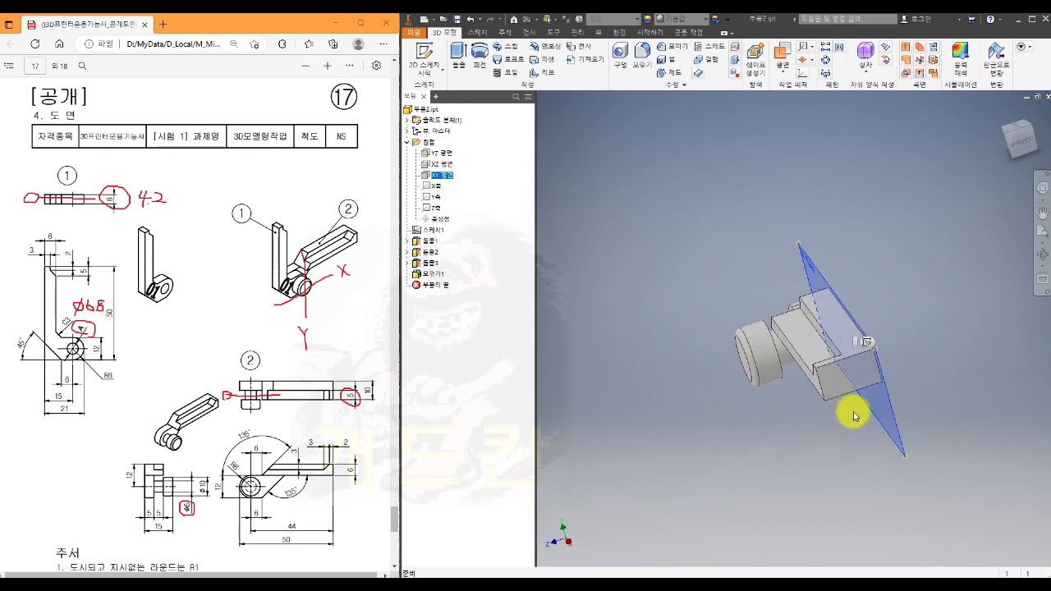
middle_click_drag(849, 416, 754, 246, "shift")
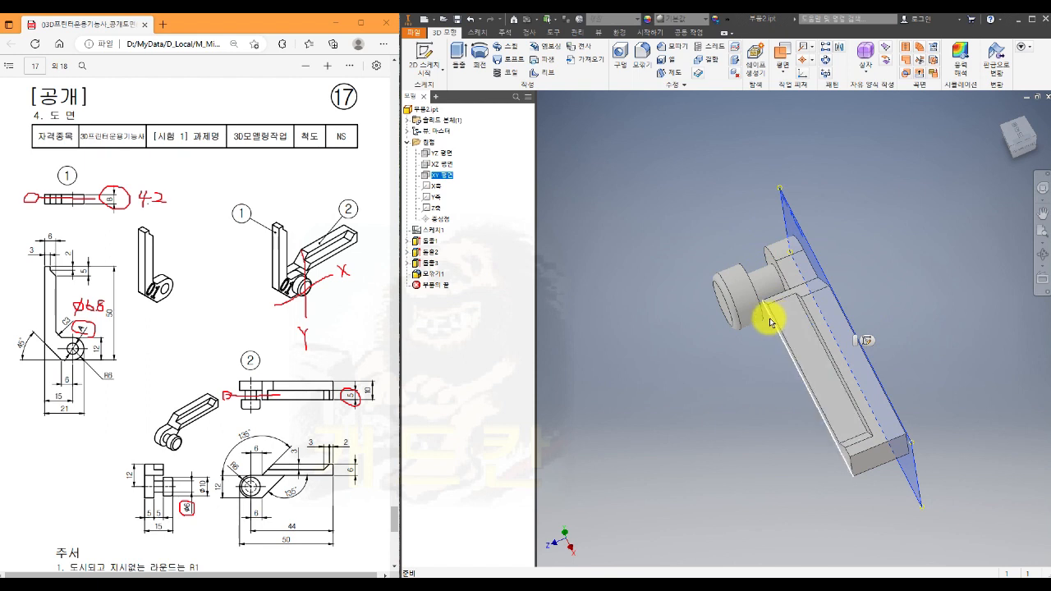
left_click(694, 369)
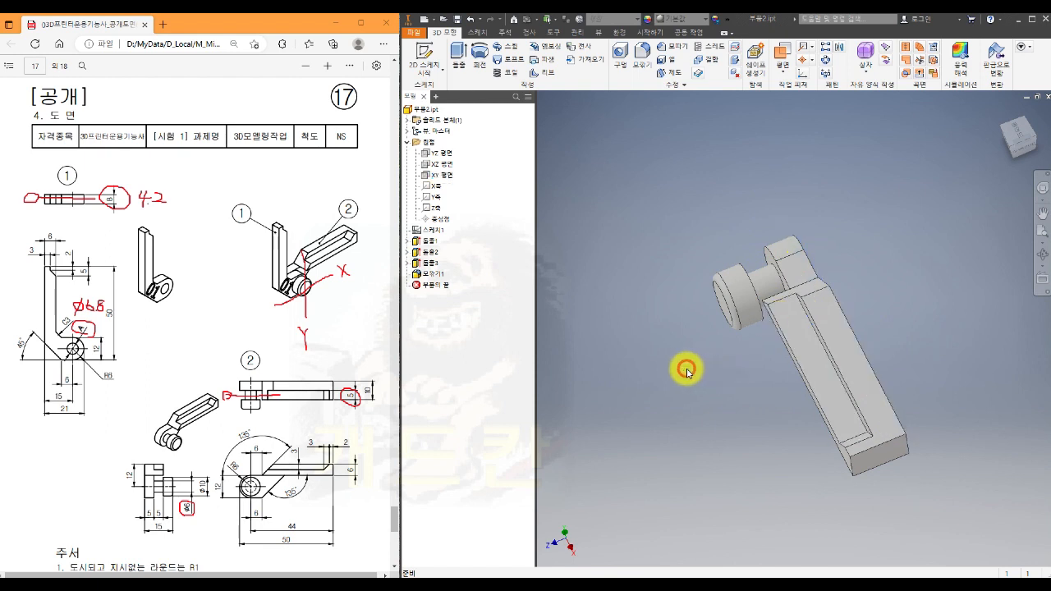
- Create a work plane midway between the arm's pin-side face and the inner face of the pin head
left_click(786, 51)
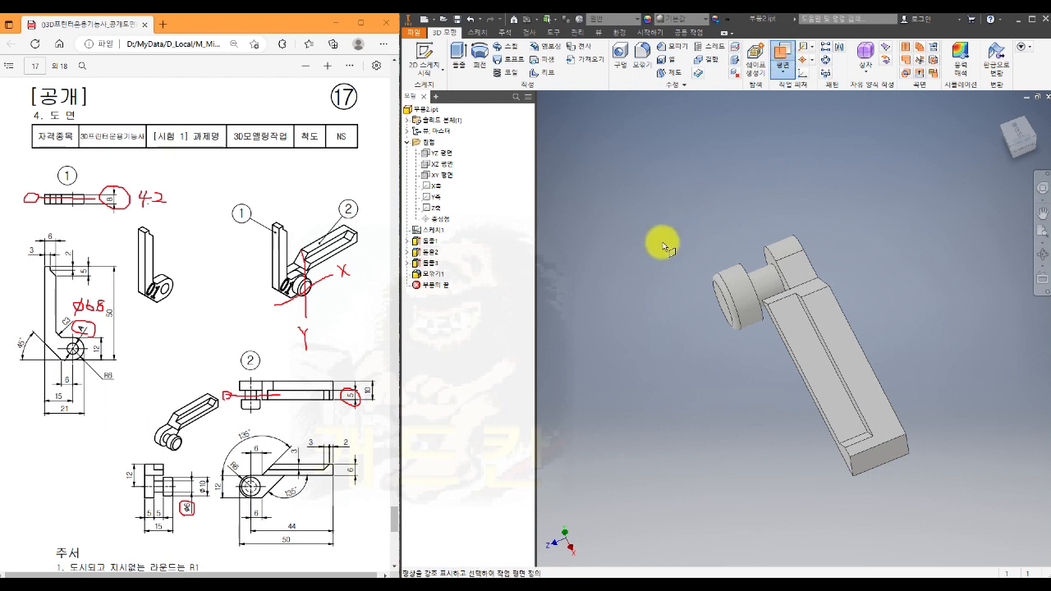
middle_click_drag(663, 243, 705, 238, "shift")
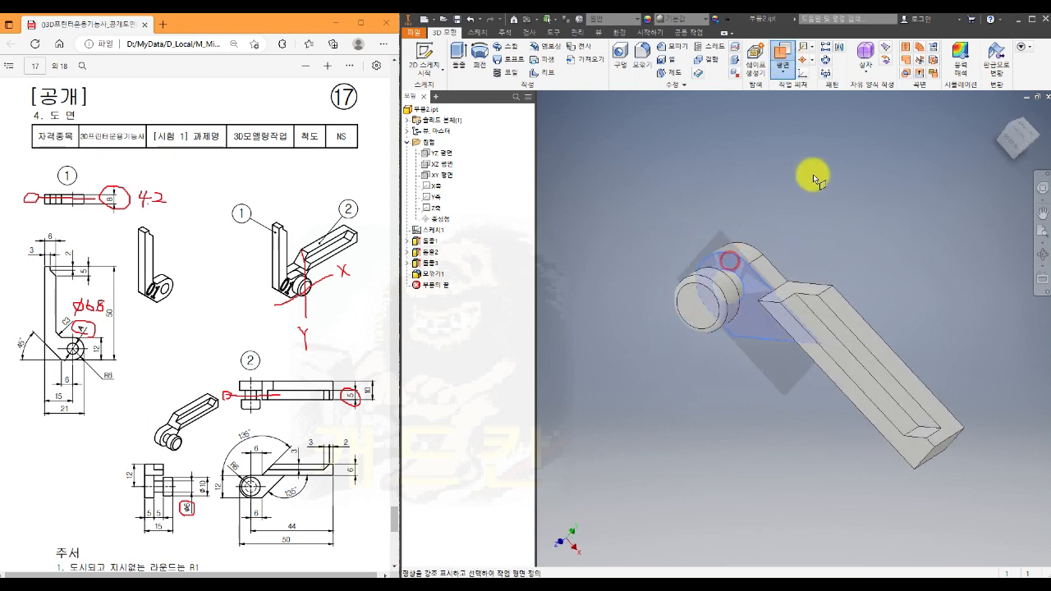
middle_click_drag(810, 175, 761, 223, "shift")
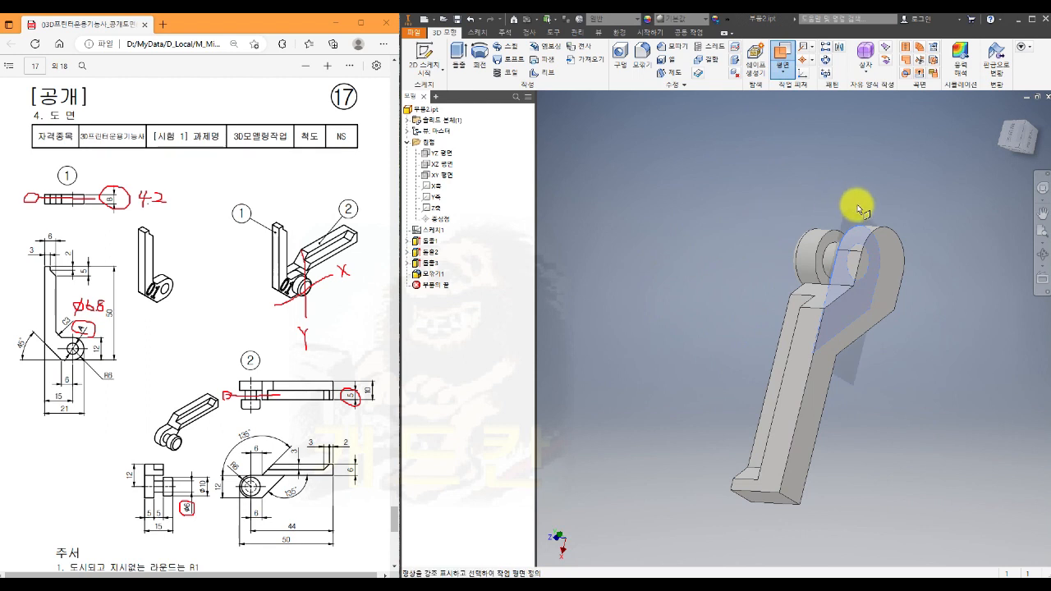
scroll(809, 262, "down", 3)
left_click(809, 267)
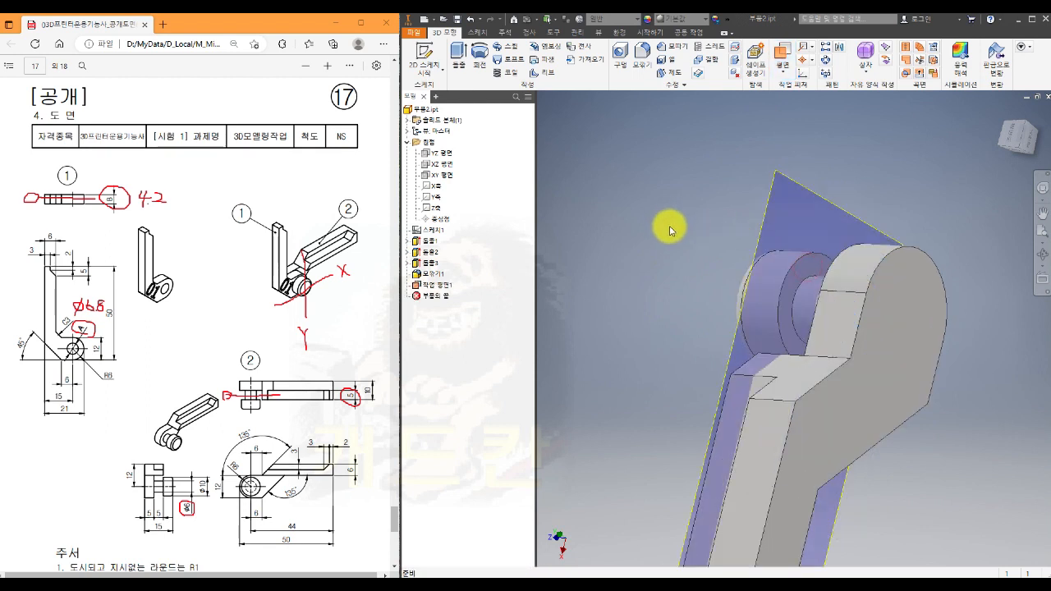
- Check the new work plane's position across the pin and turn off its visibility
mouse_move(671, 227)
middle_mouse_down("shift")
mouse_move(668, 242)
mouse_move(698, 234)
mouse_move(687, 232)
middle_mouse_up("shift")
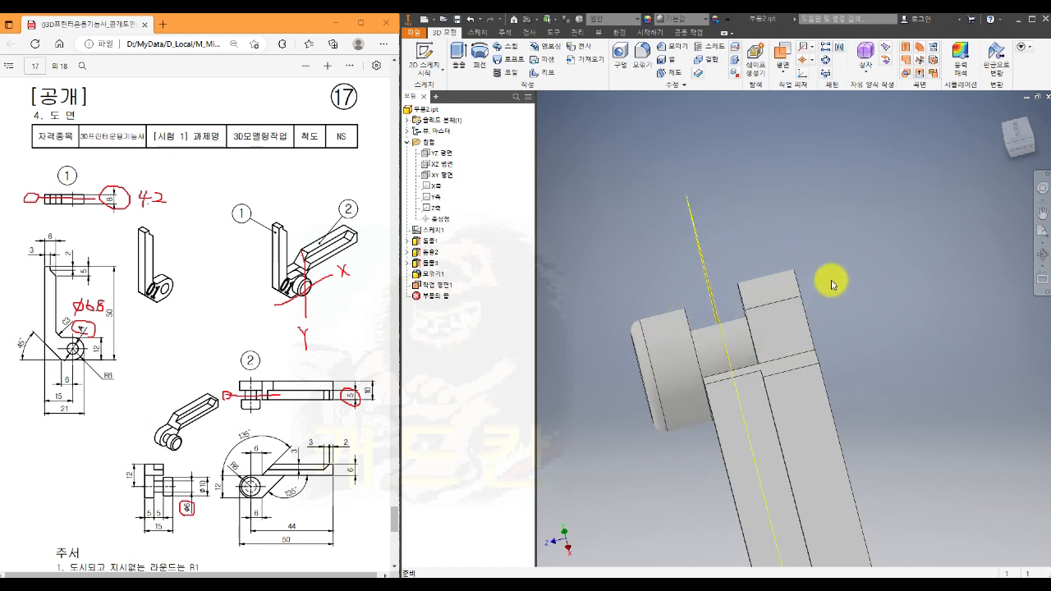
scroll(832, 282, "down", 3)
middle_click_drag(850, 322, 874, 299, "shift")
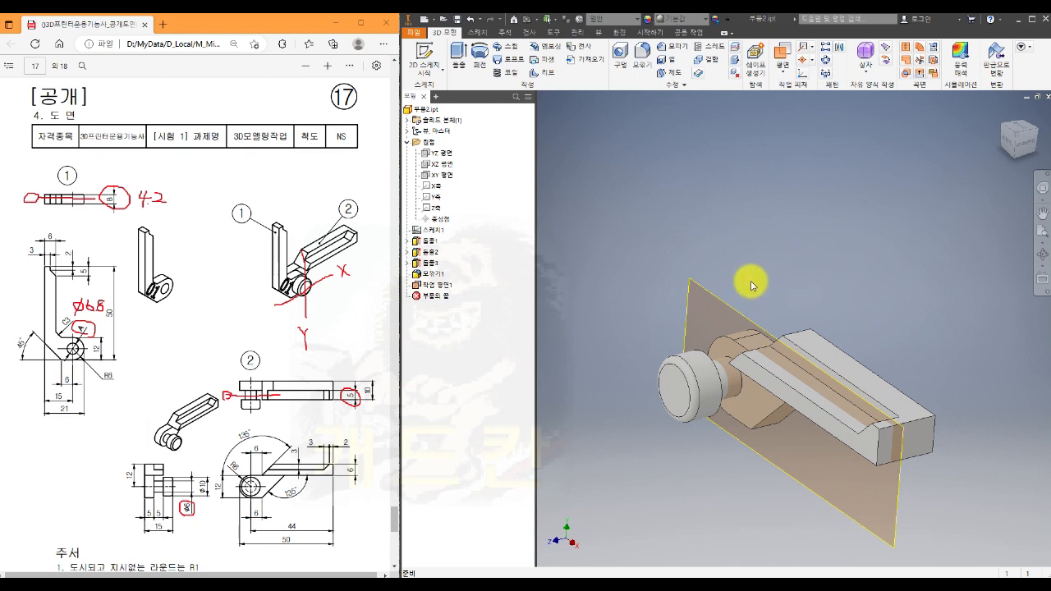
left_click(450, 288)
right_click(450, 288)
left_click(470, 376)
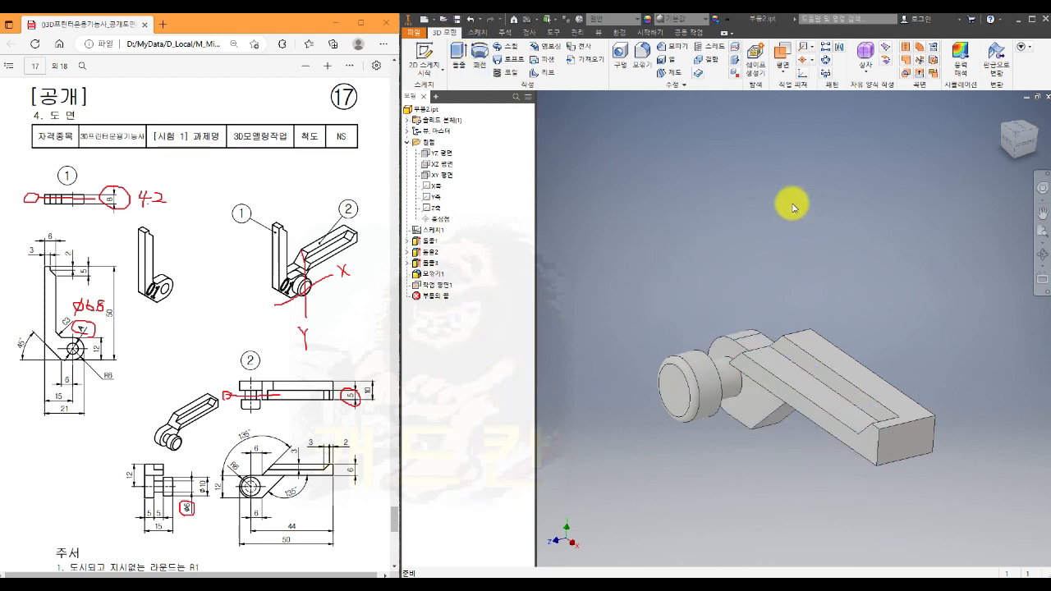
- Close the part and create a new assembly from the Works template SM templates.iam
left_click(1038, 97)
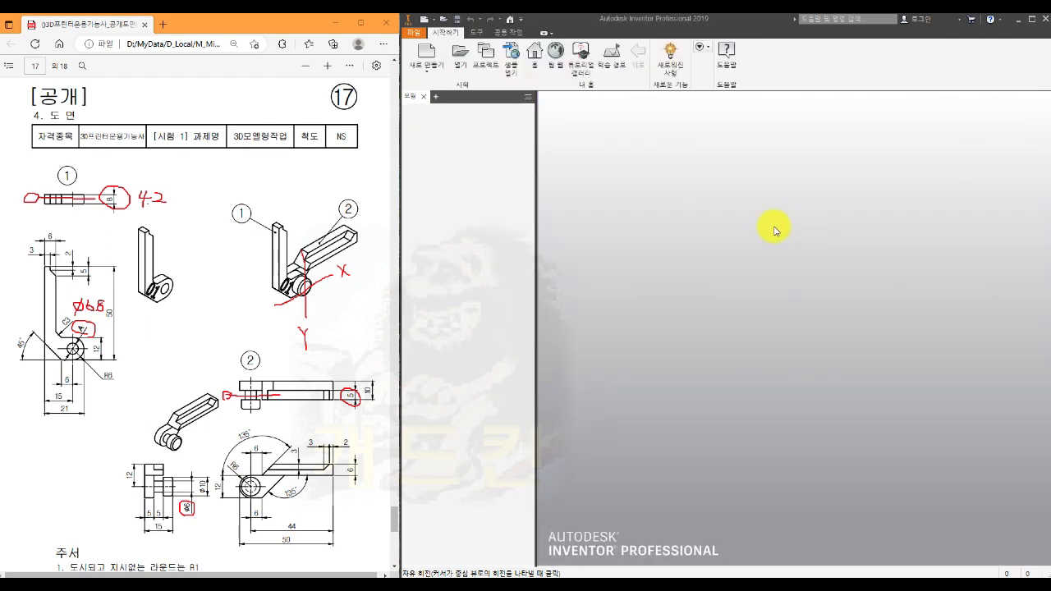
left_click(426, 51)
left_click(659, 300)
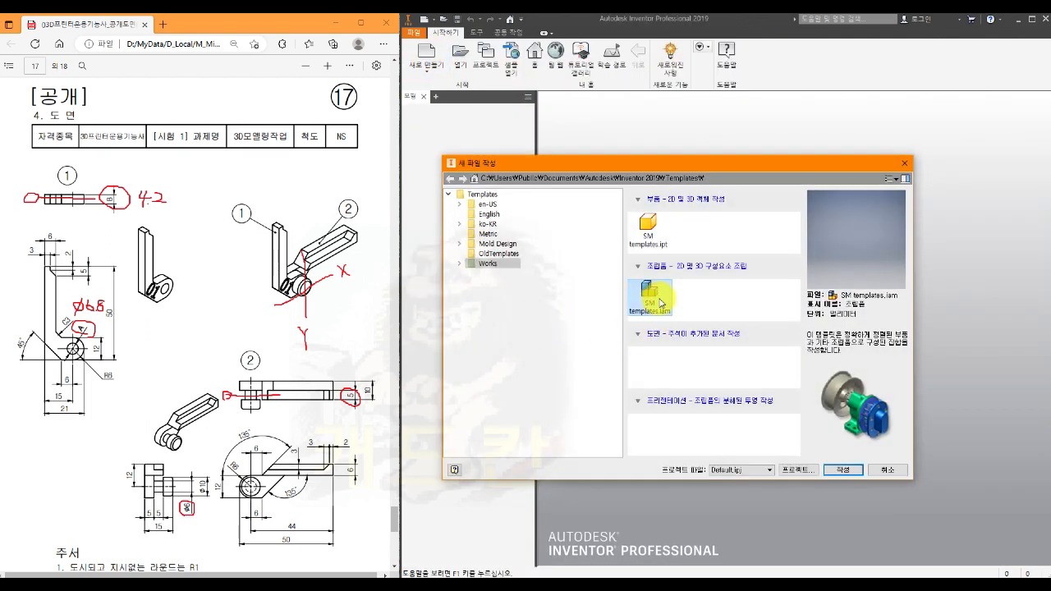
left_click(849, 471)
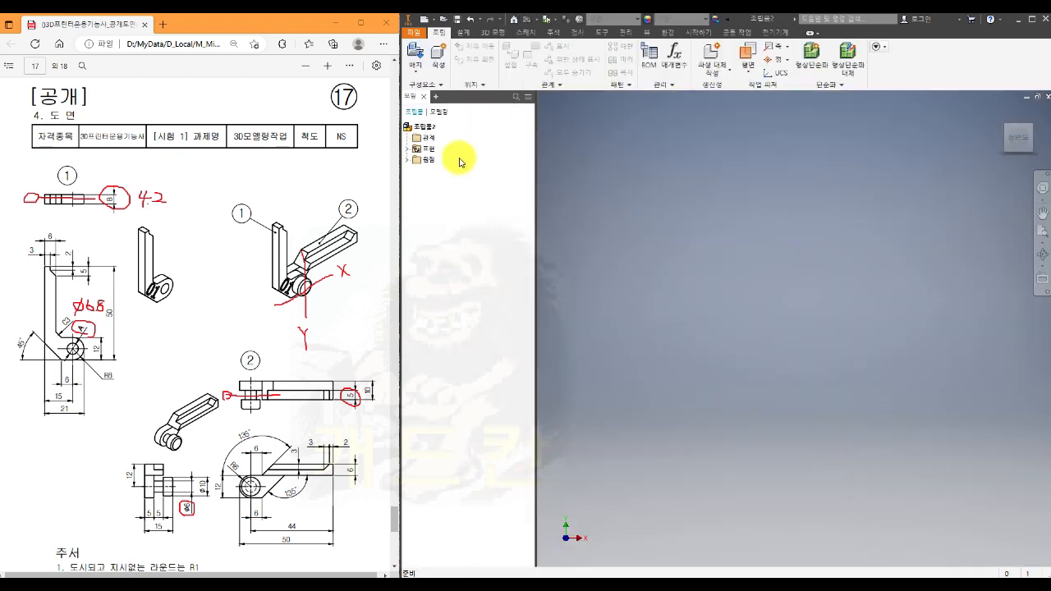
- Place one instance of 부품2.ipt in the assembly, grounded at the origin
left_click(415, 58)
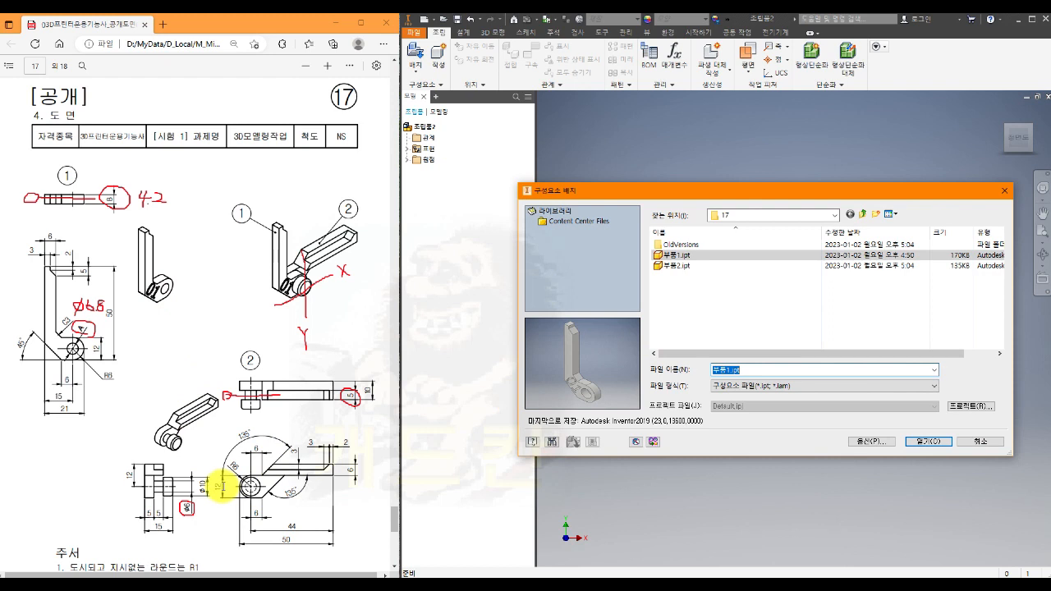
left_click(669, 265)
left_click(928, 441)
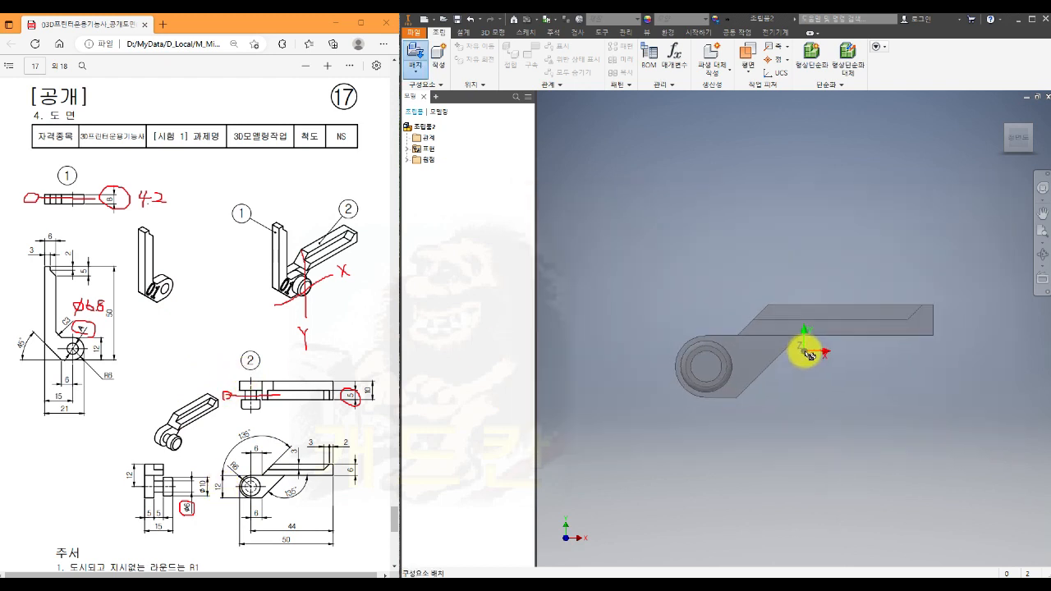
right_click(795, 303)
left_click(840, 321)
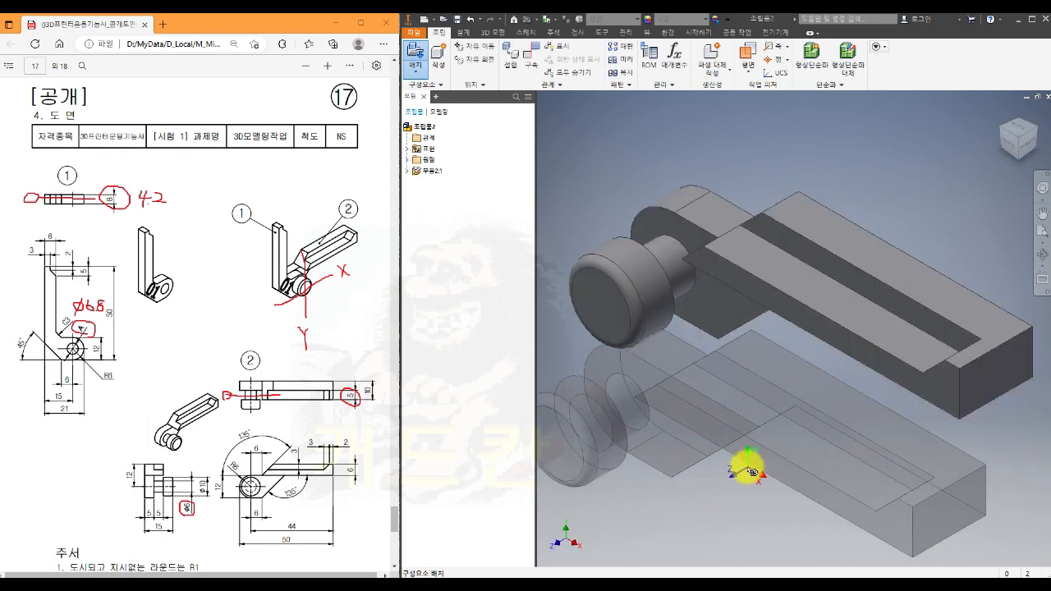
key("Escape")
scroll(807, 475, "down", 3)
middle_click_drag(839, 438, 843, 481)
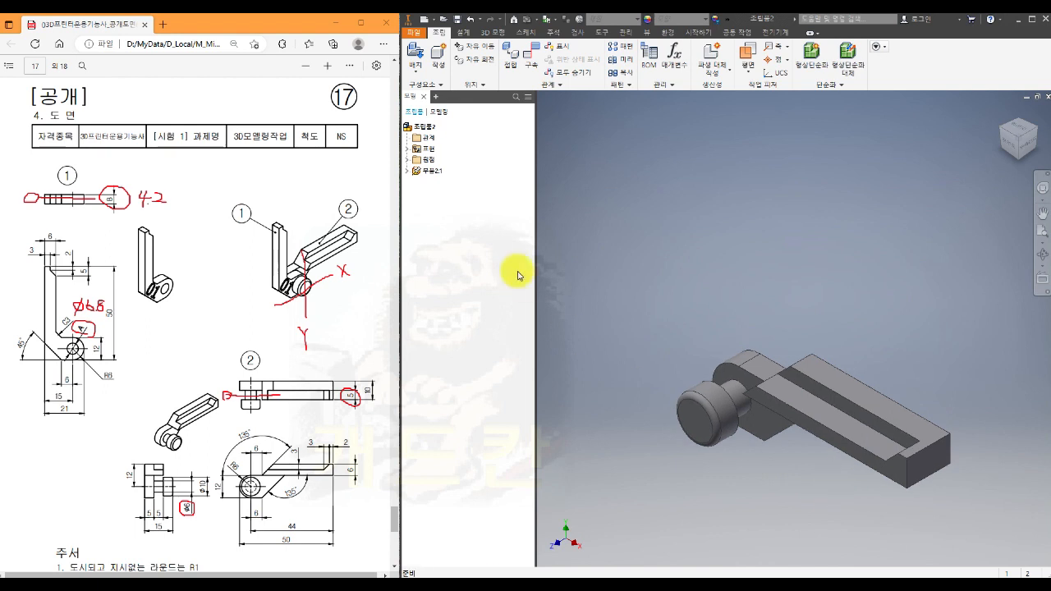
- Place one instance of 부품1.ipt in free space above 부품2
left_click(415, 53)
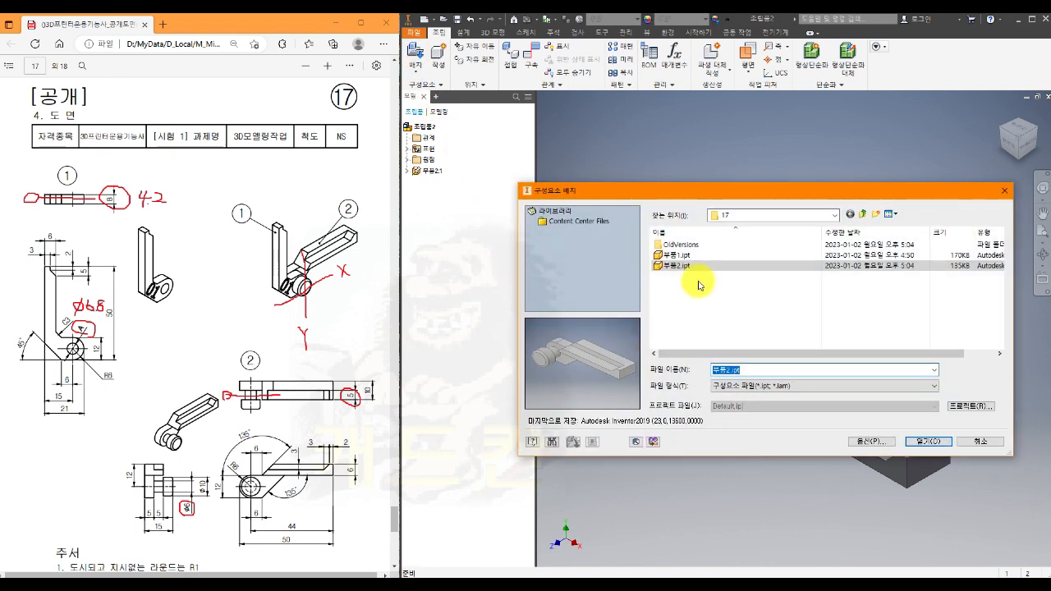
left_click(676, 255)
left_click(914, 444)
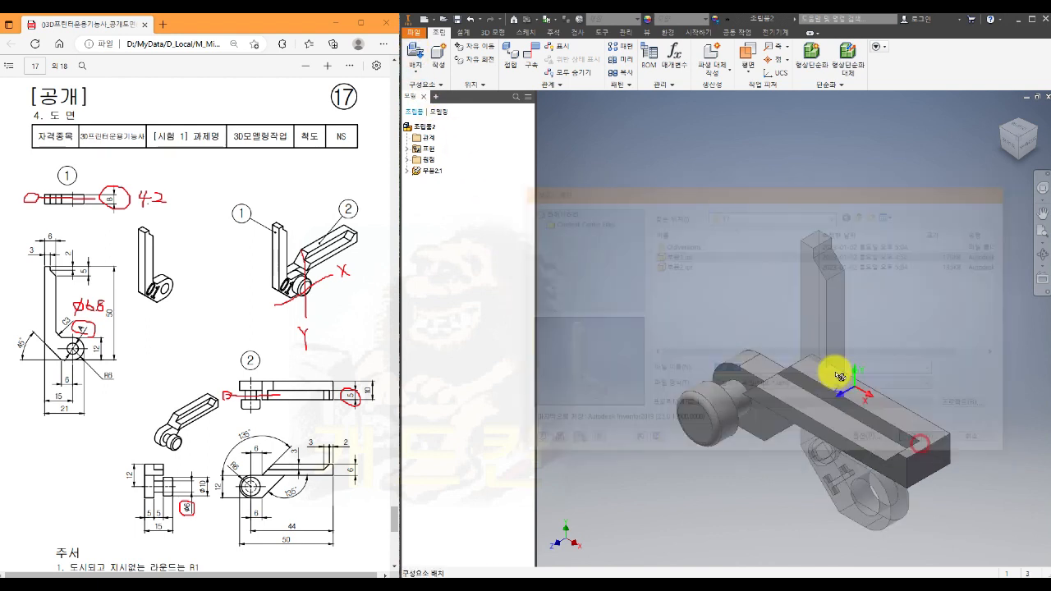
scroll(826, 287, "down", 5)
left_click(742, 265)
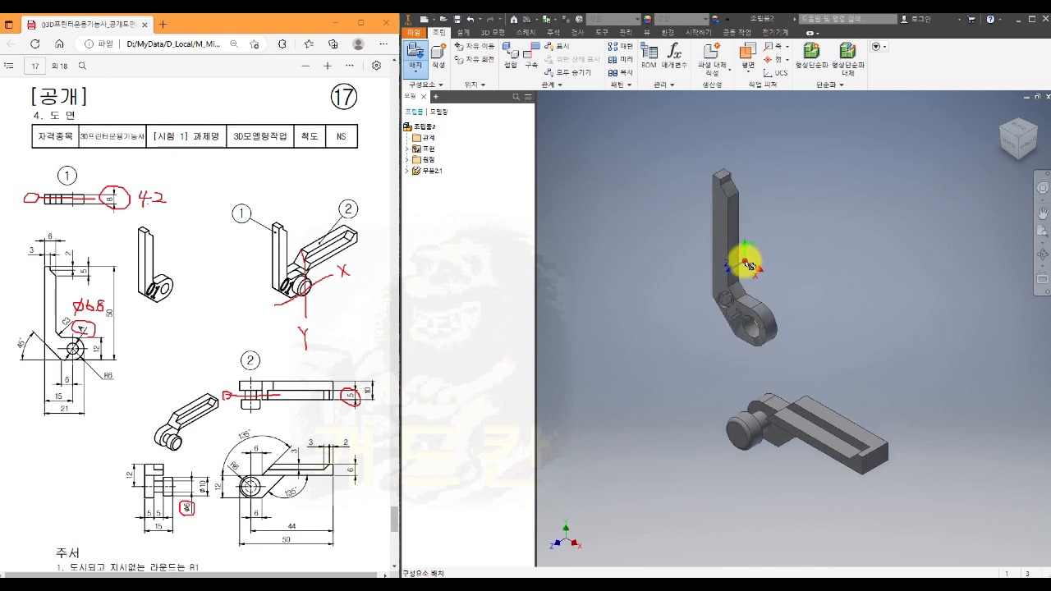
key("Escape")
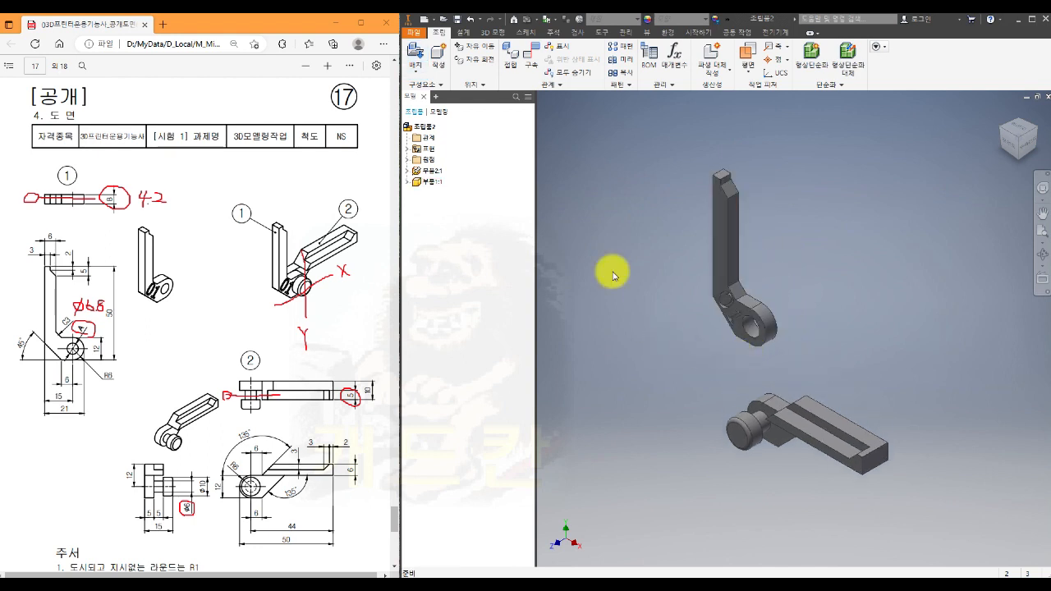
- Mate the axis of 부품1's pivot hole to 부품2's pin axis with the aligned solution and 0 mm offset
left_click(531, 57)
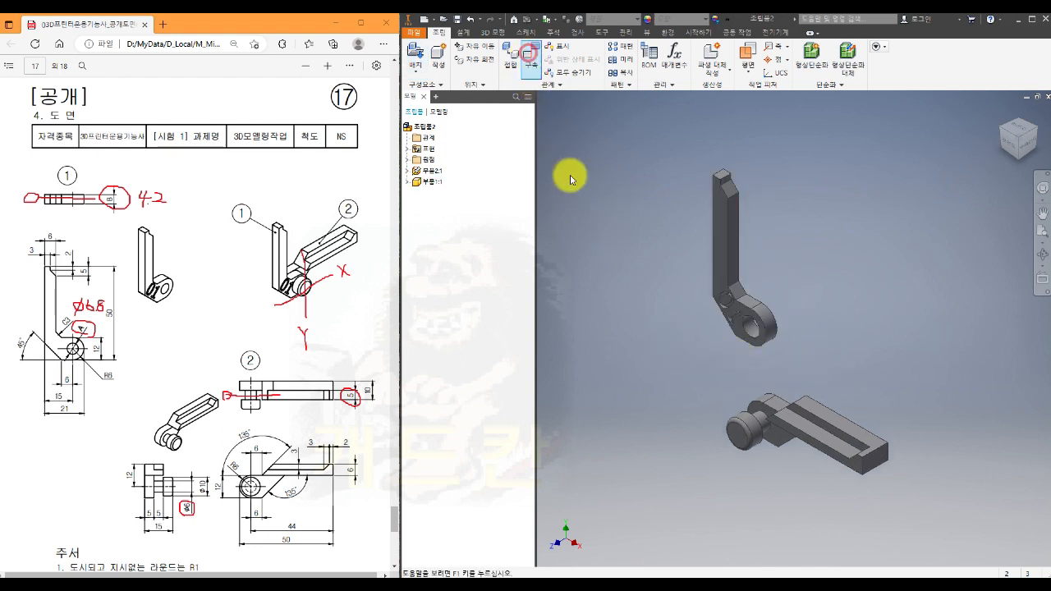
left_click(748, 327)
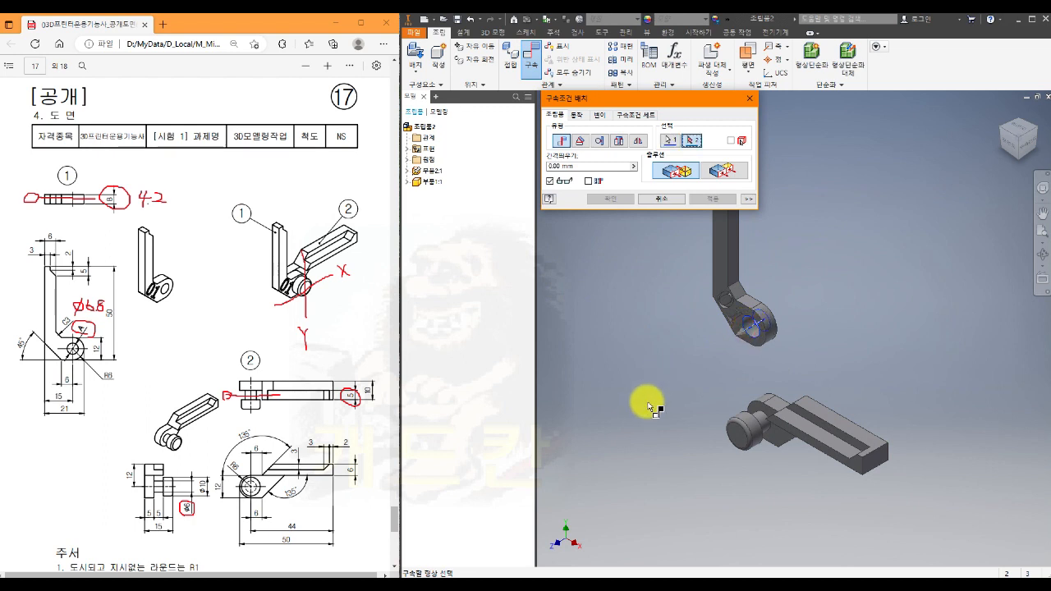
left_click(766, 423)
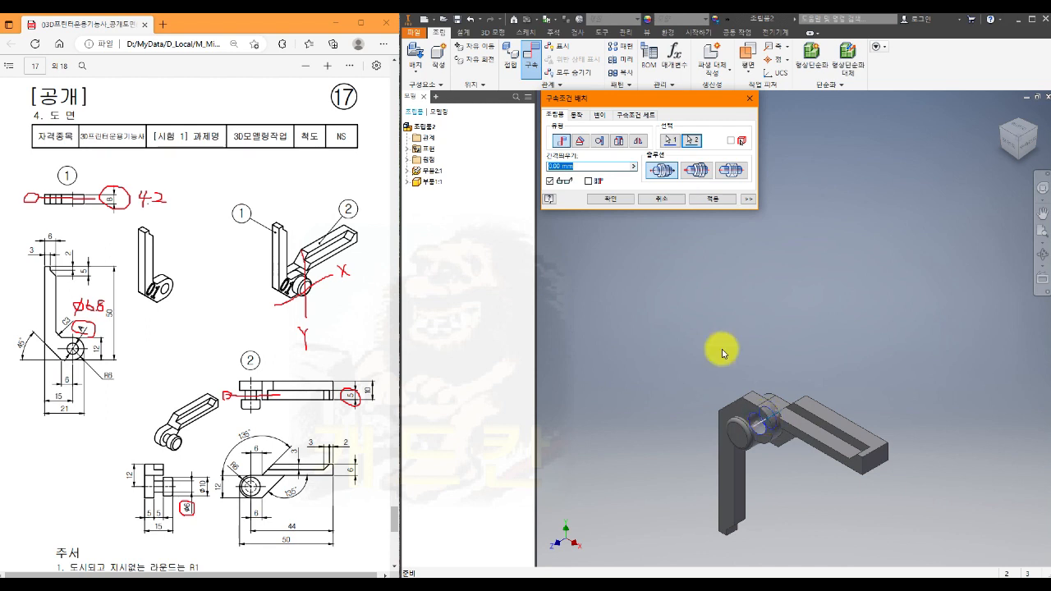
left_click(696, 170)
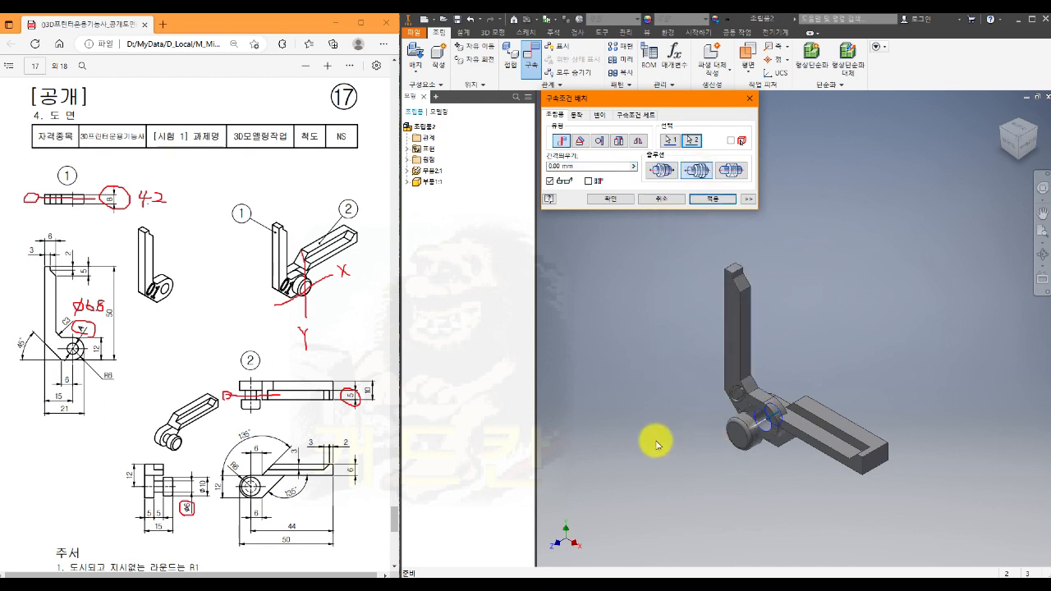
left_click(704, 198)
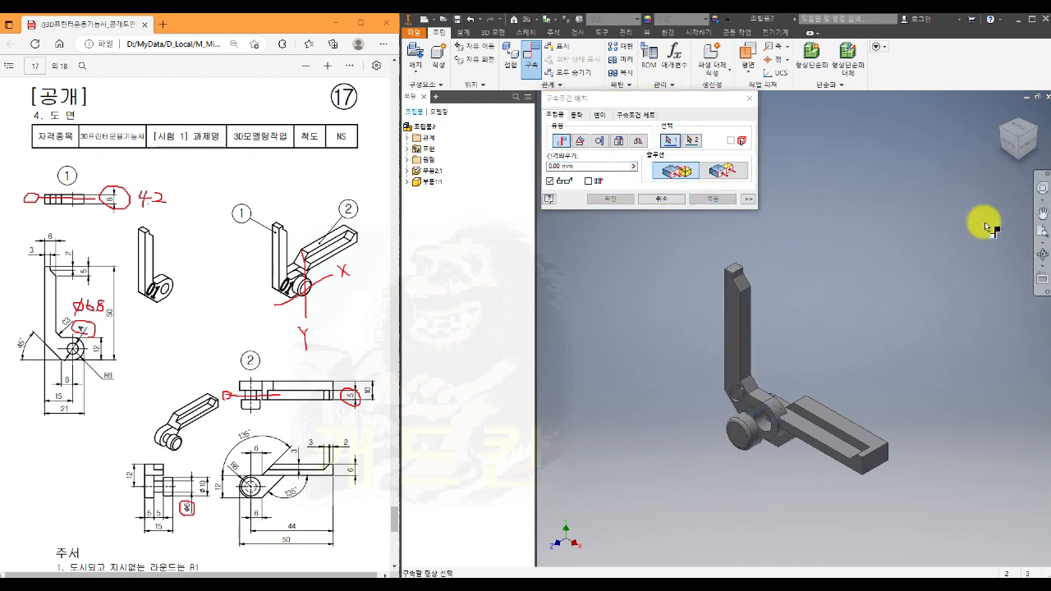
- Constrain 부품2's 작업 평면1 and 부품1's XY origin plane with the flush solution and 0 mm offset
left_click(1028, 146)
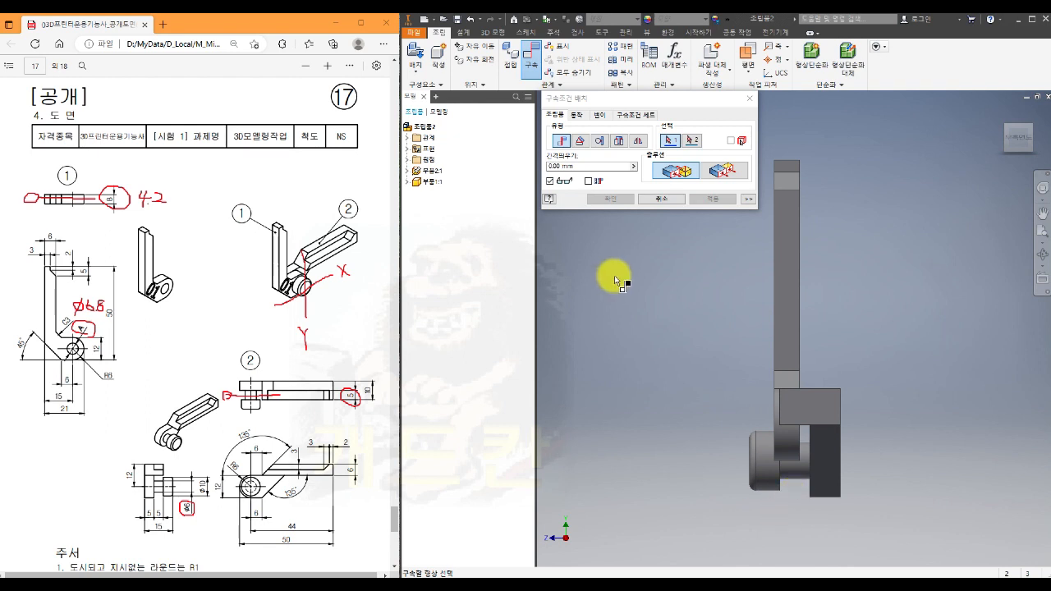
left_click(407, 170)
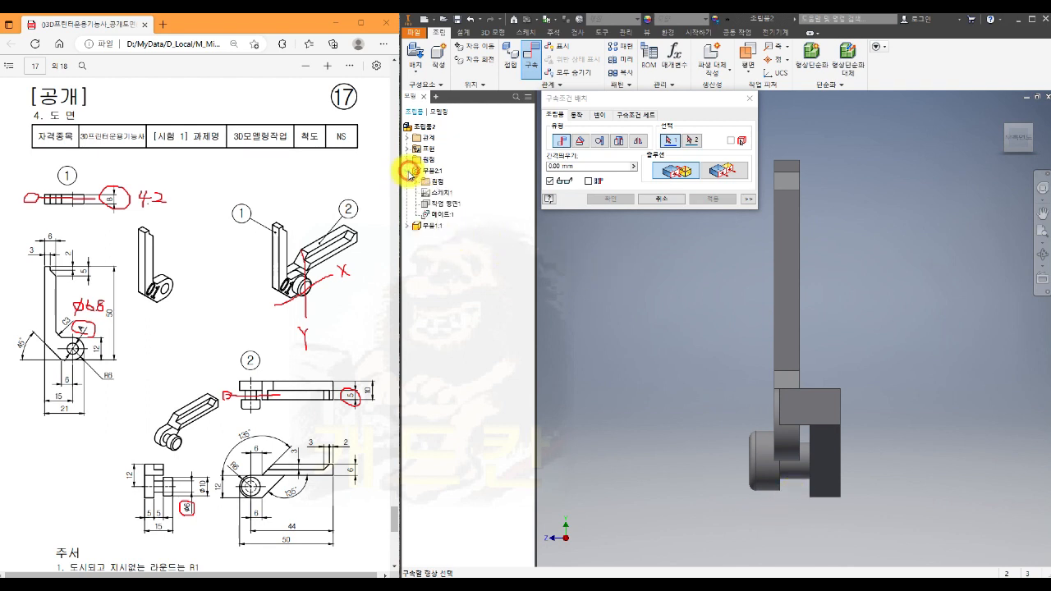
left_click(416, 183)
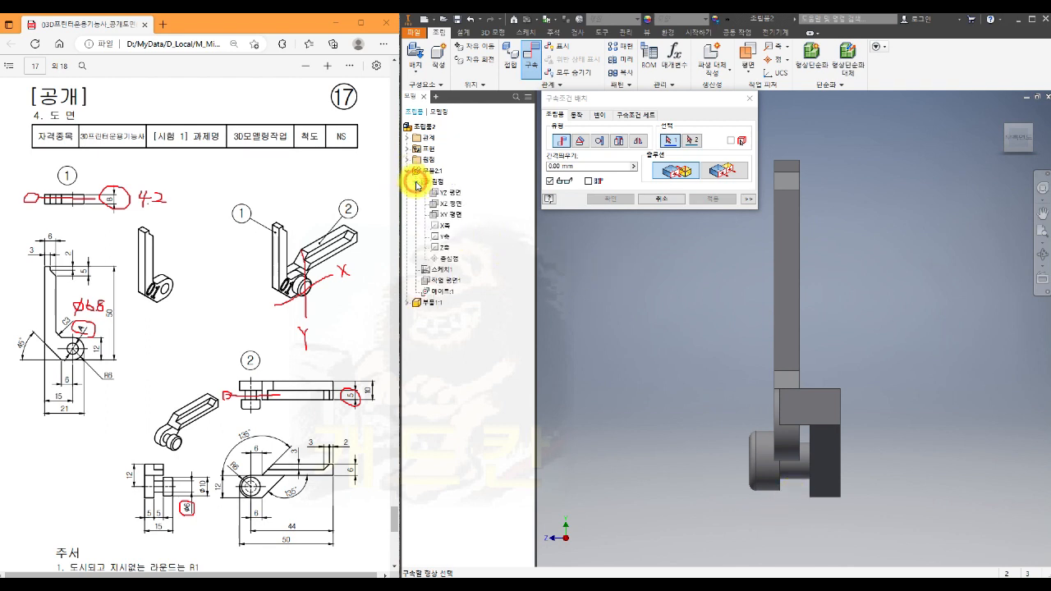
left_click(406, 302)
left_click(417, 315)
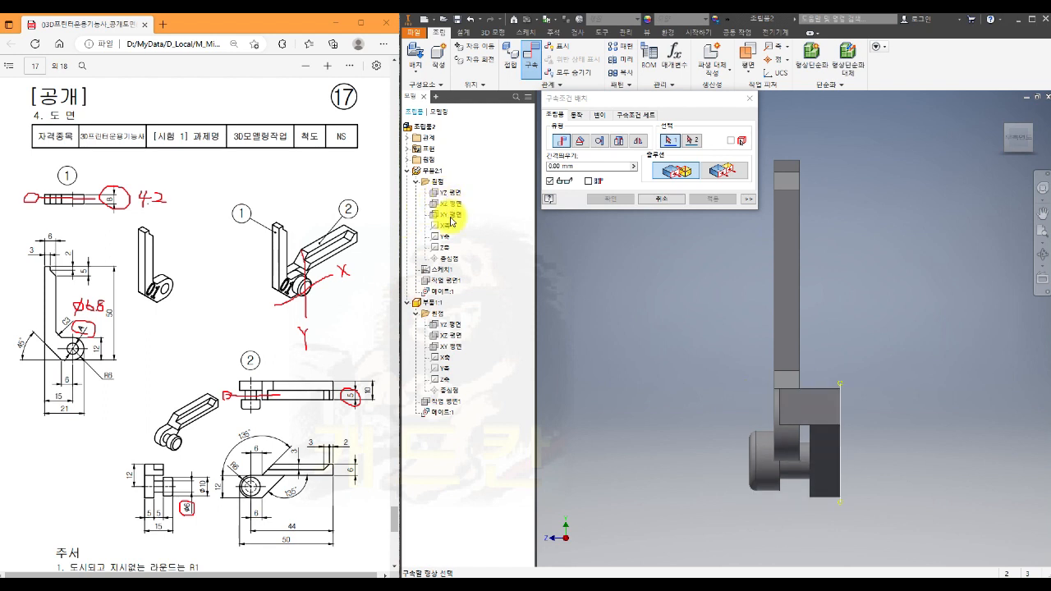
left_click(450, 286)
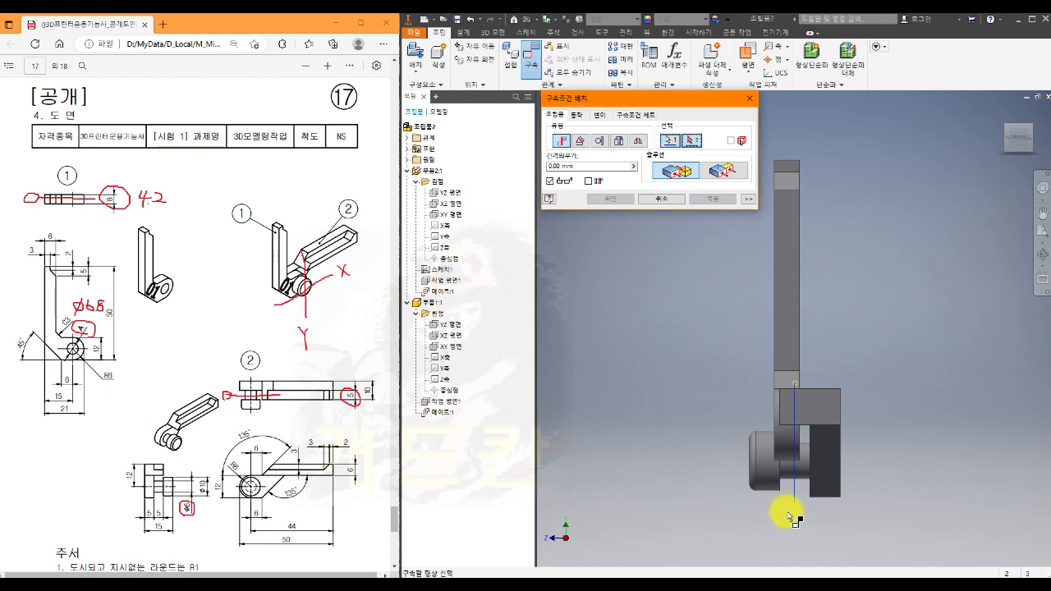
left_click(446, 351)
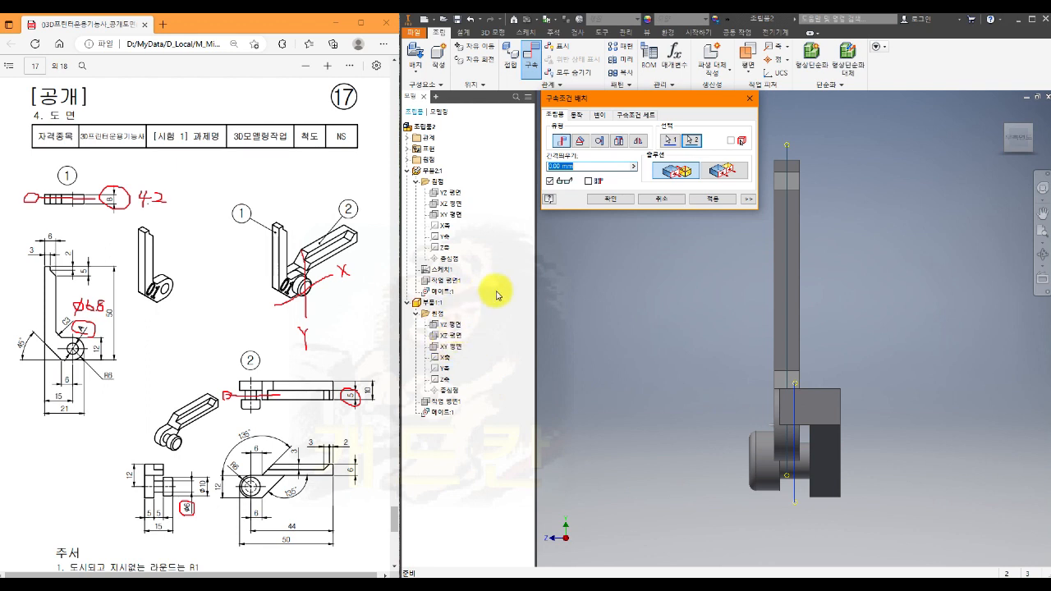
left_click(727, 171)
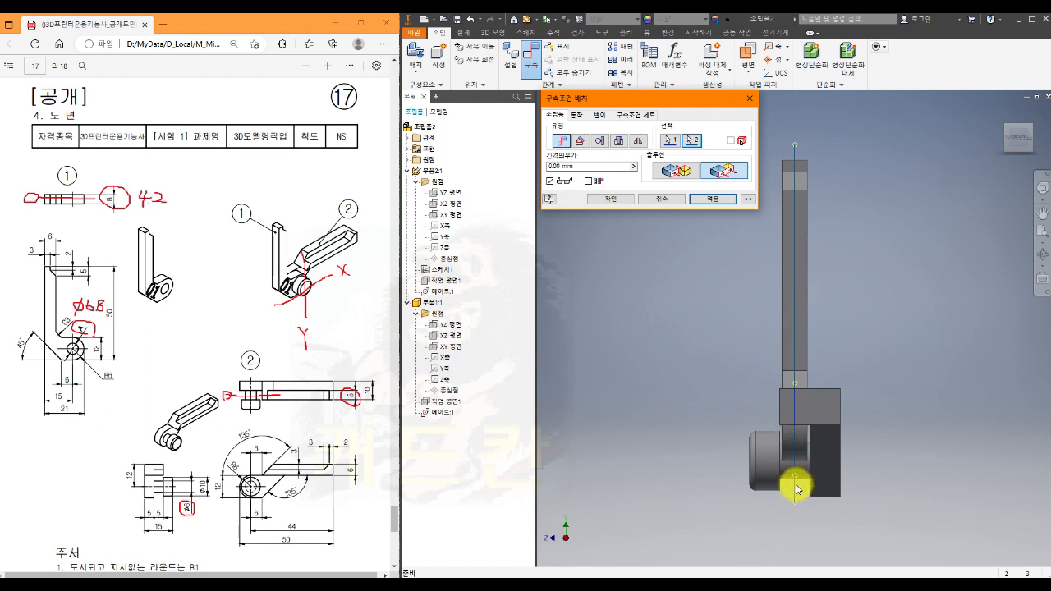
left_click(714, 202)
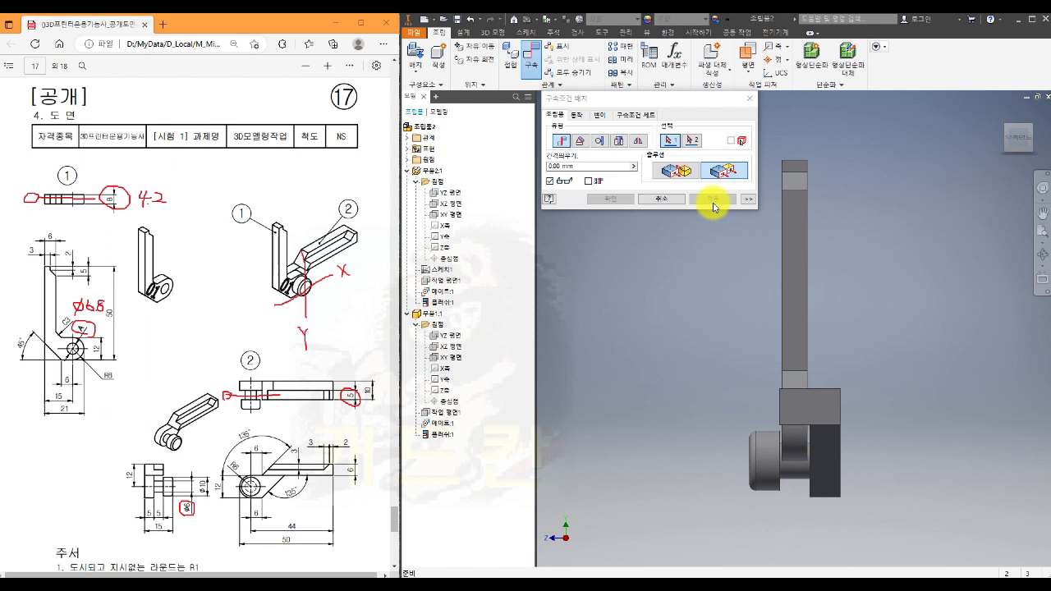
key("Escape")
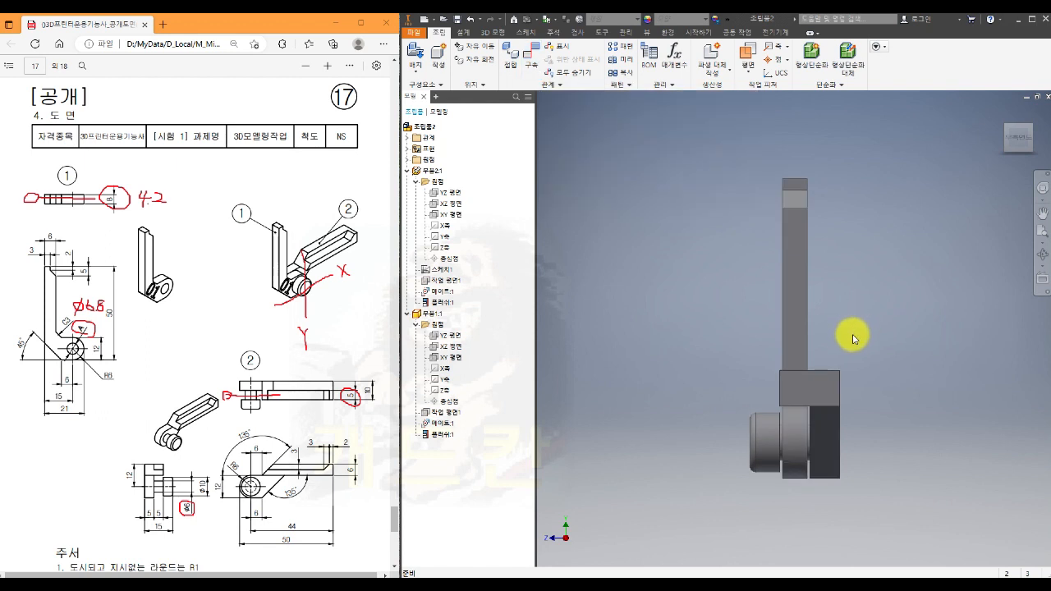
- Save the assembly as the Inventor assembly file 비번호_17 in folder 17
left_click(1004, 119)
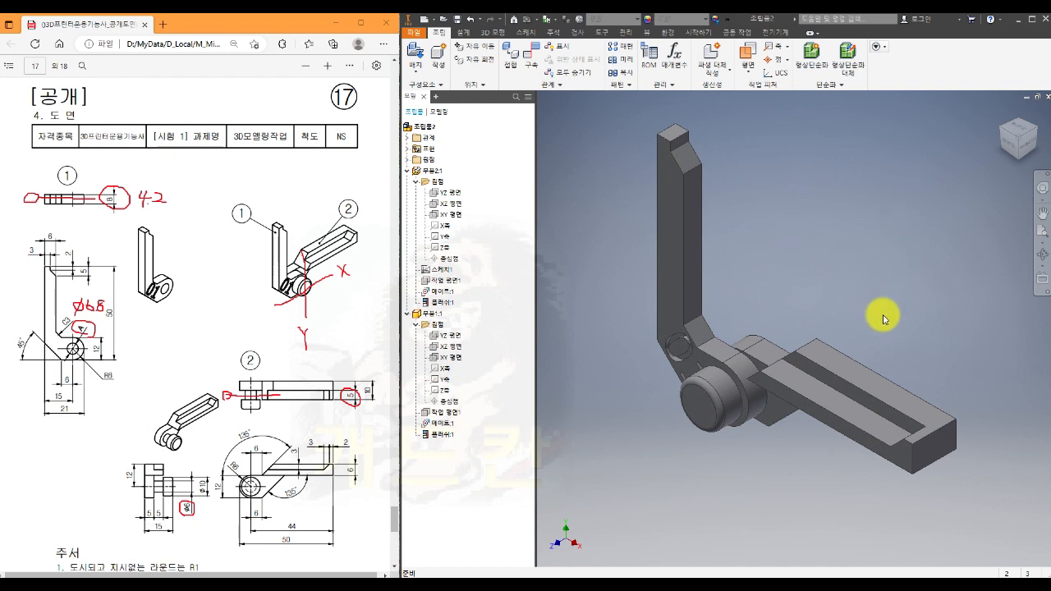
middle_click_drag(790, 565, 810, 534, "shift")
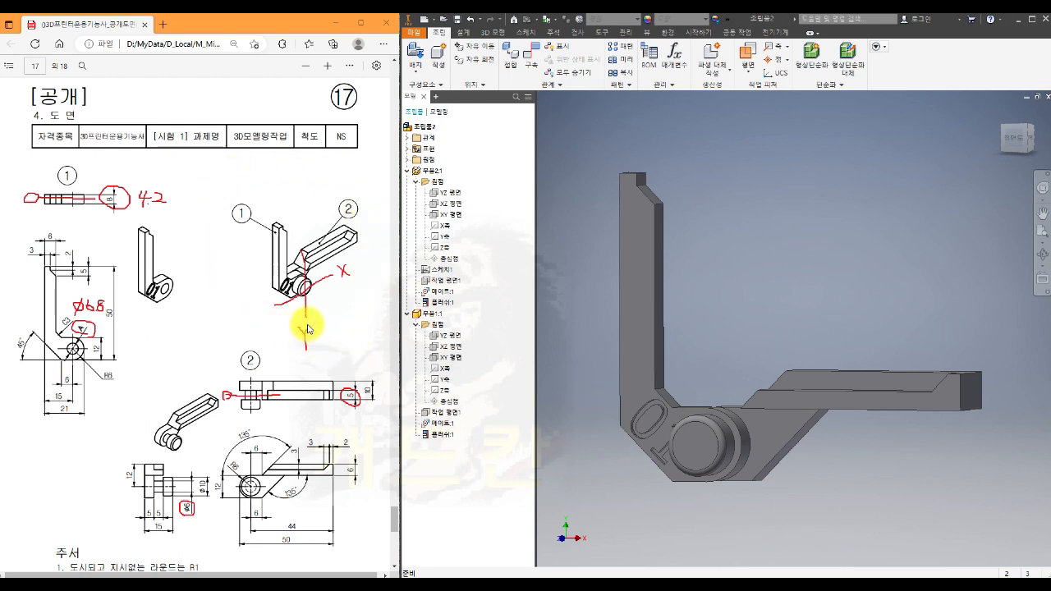
mouse_move(845, 477)
middle_mouse_down("shift")
mouse_move(882, 478)
mouse_move(833, 476)
middle_mouse_up("shift")
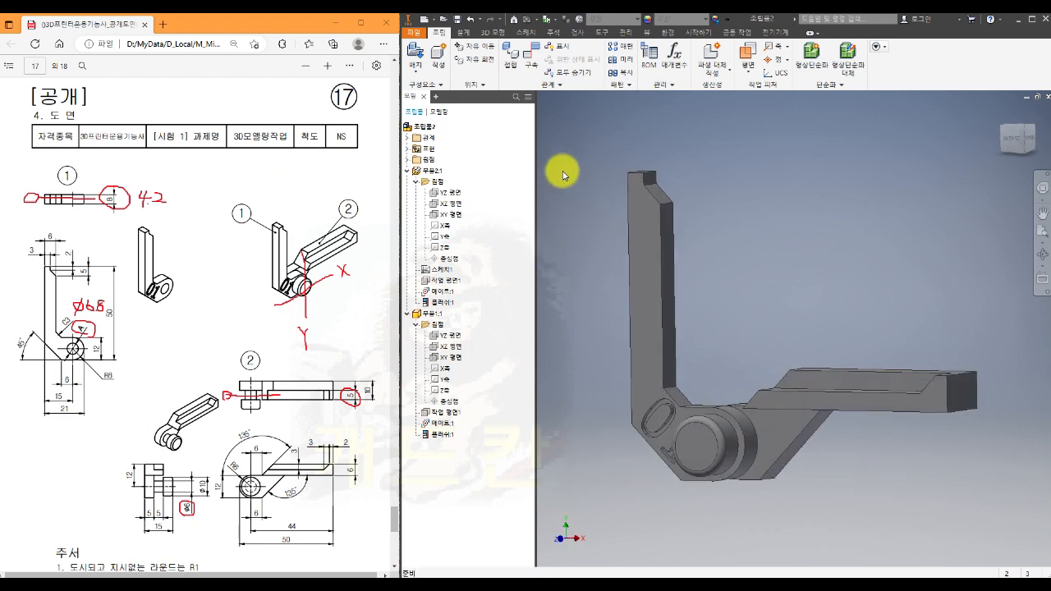
left_click(418, 37)
mouse_move(435, 159)
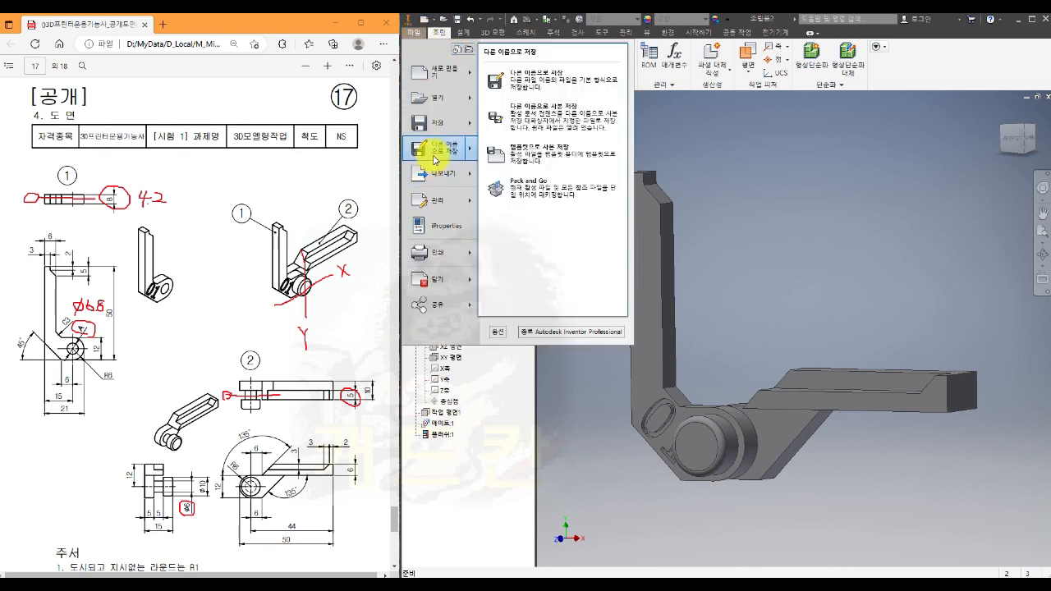
left_click(549, 88)
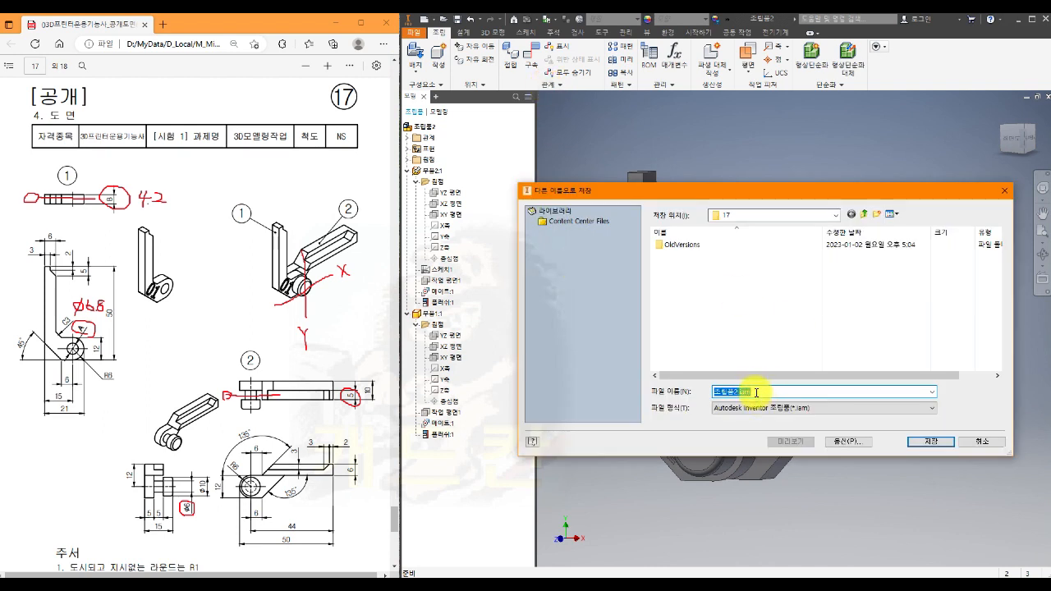
type("ㅁ")
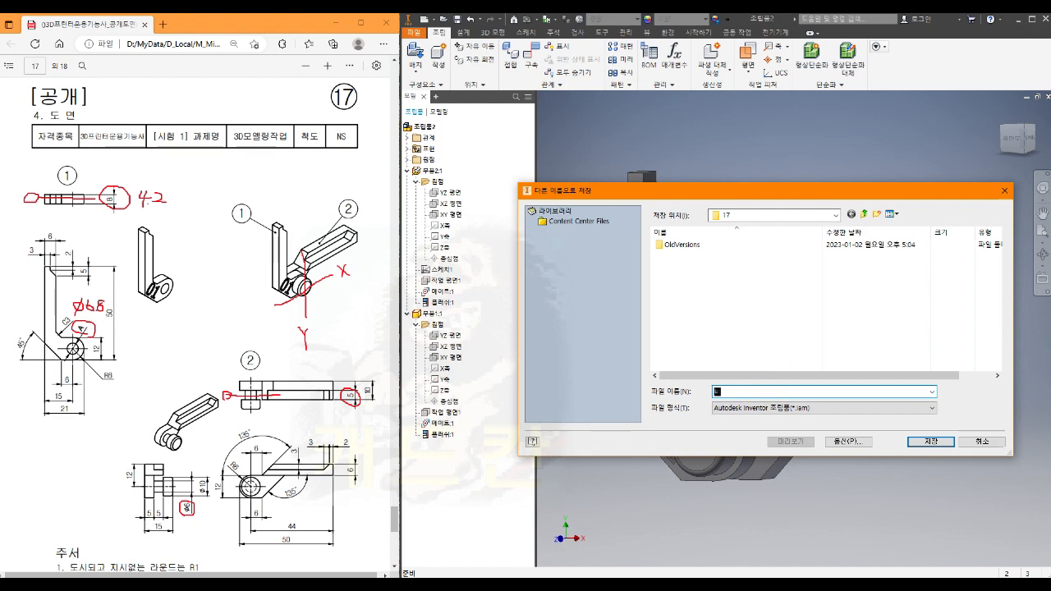
type("ㅣ번호")
left_click(751, 391)
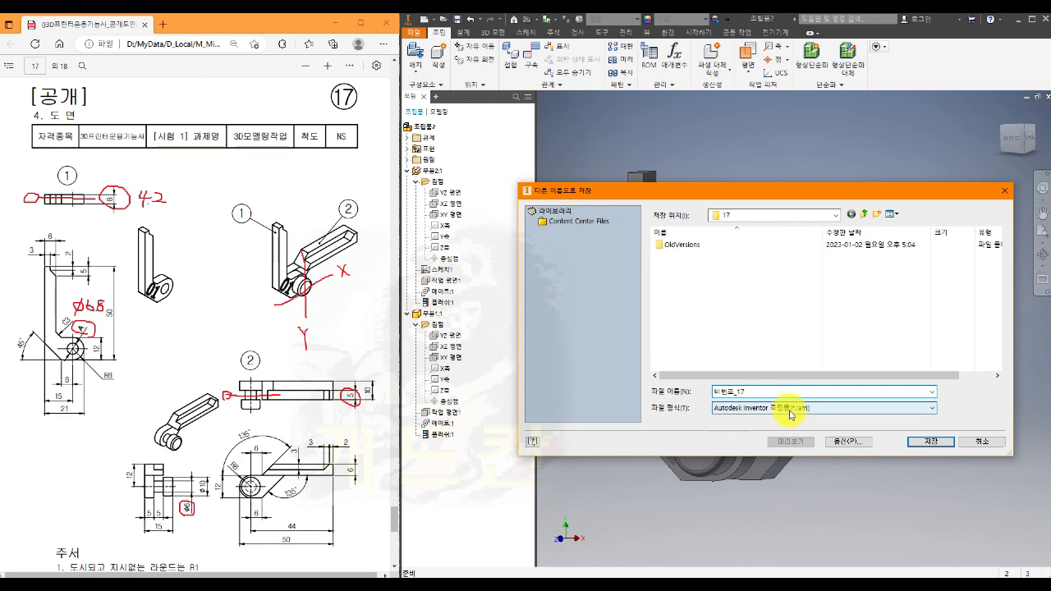
left_click(933, 441)
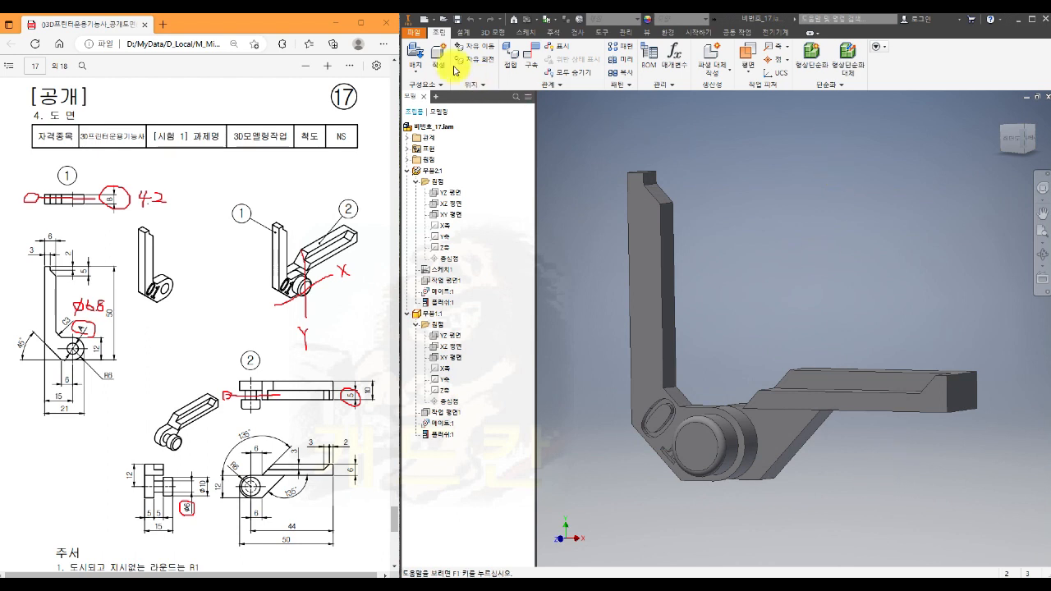
- Save a copy of the assembly as STEP file 비번호_17.stp in folder 17, with protocol 214 and 0.01 mm spline fit accuracy
left_click(417, 35)
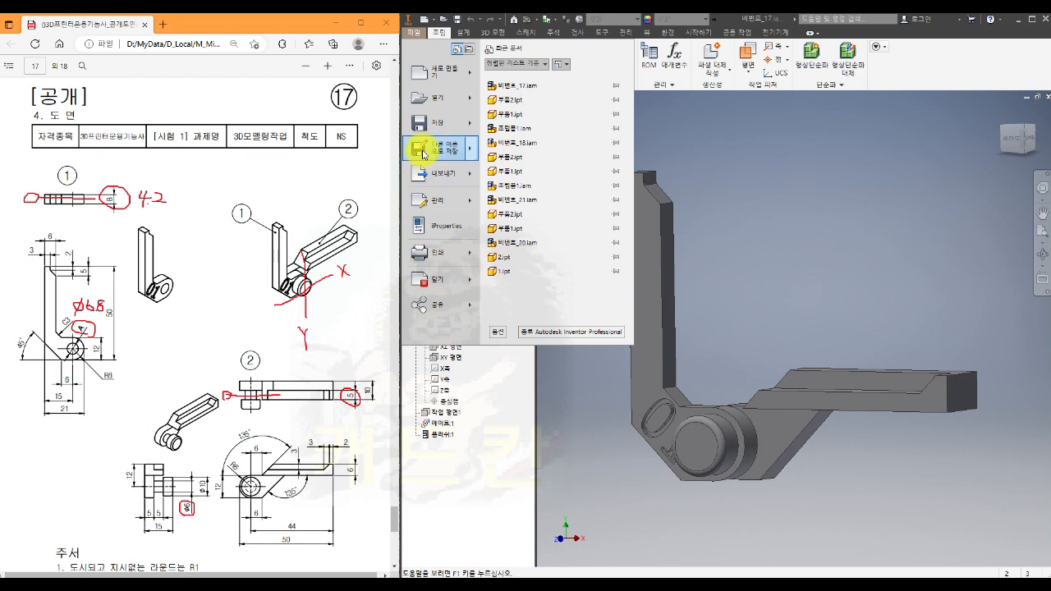
mouse_move(415, 147)
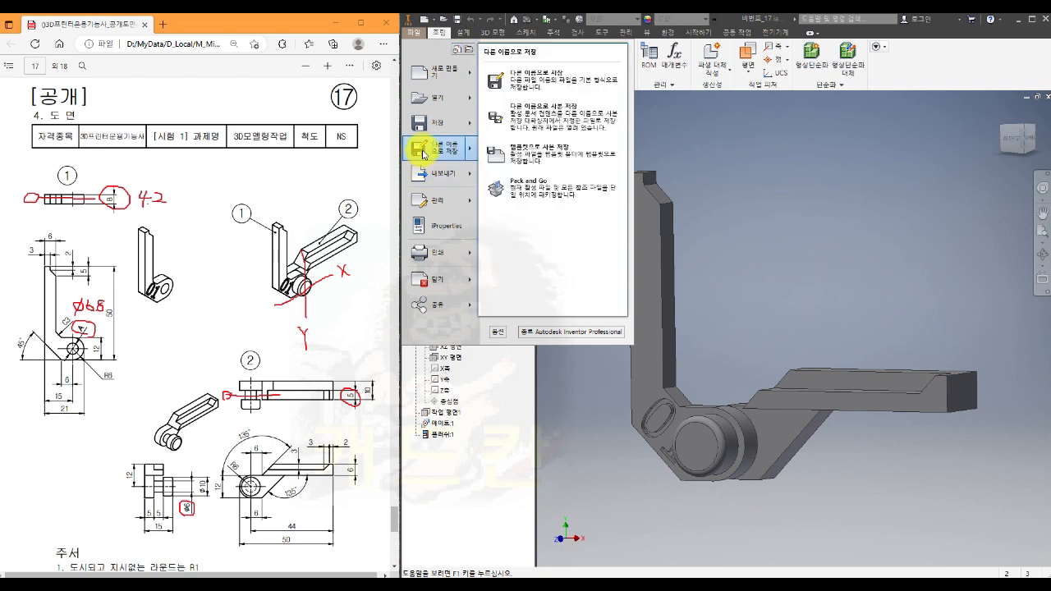
left_click(561, 124)
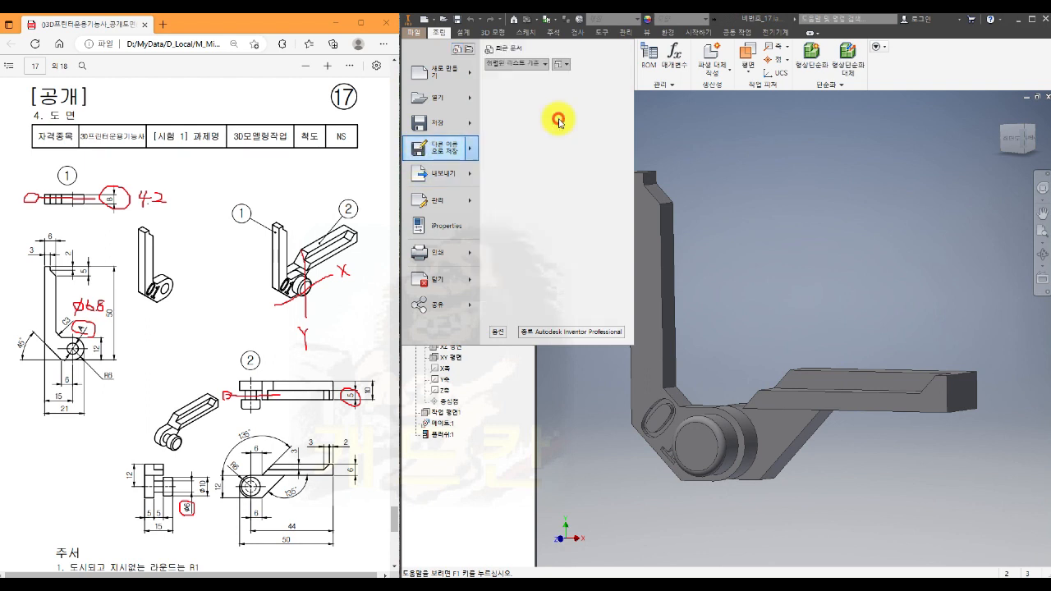
left_click(744, 411)
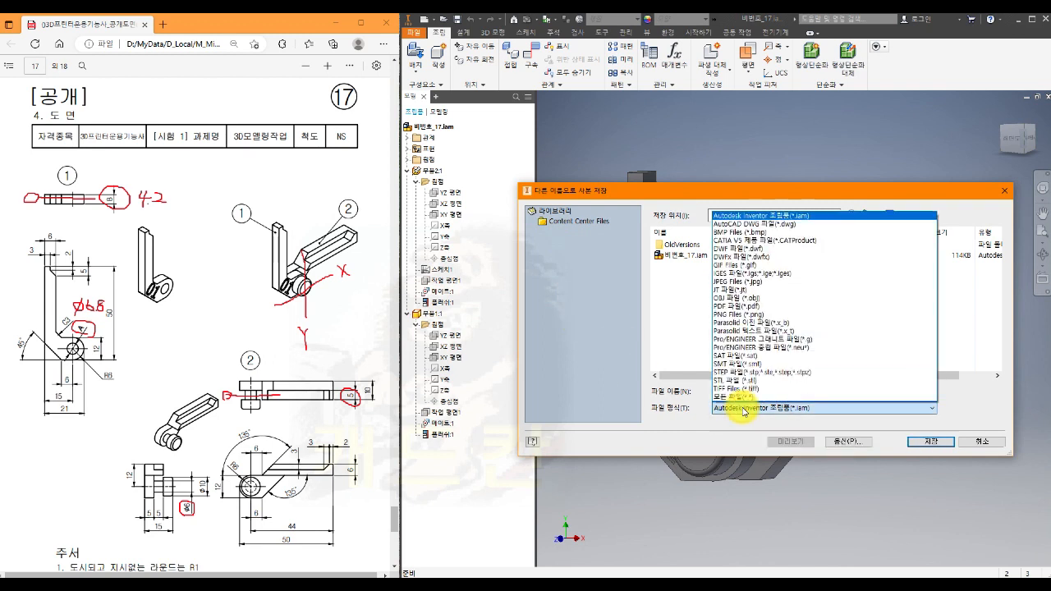
left_click(736, 374)
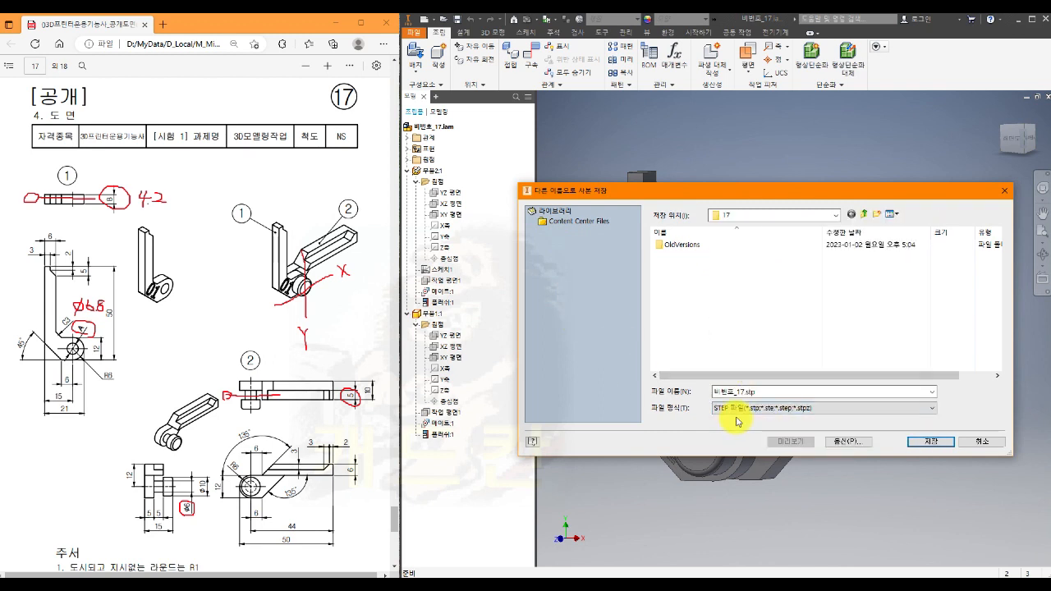
left_click(846, 443)
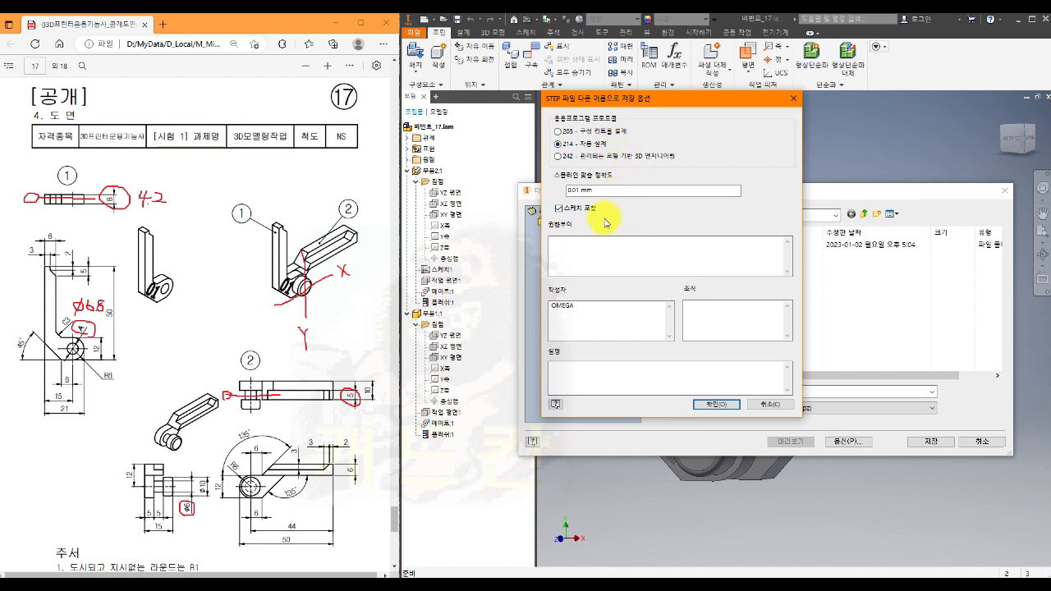
left_click(714, 405)
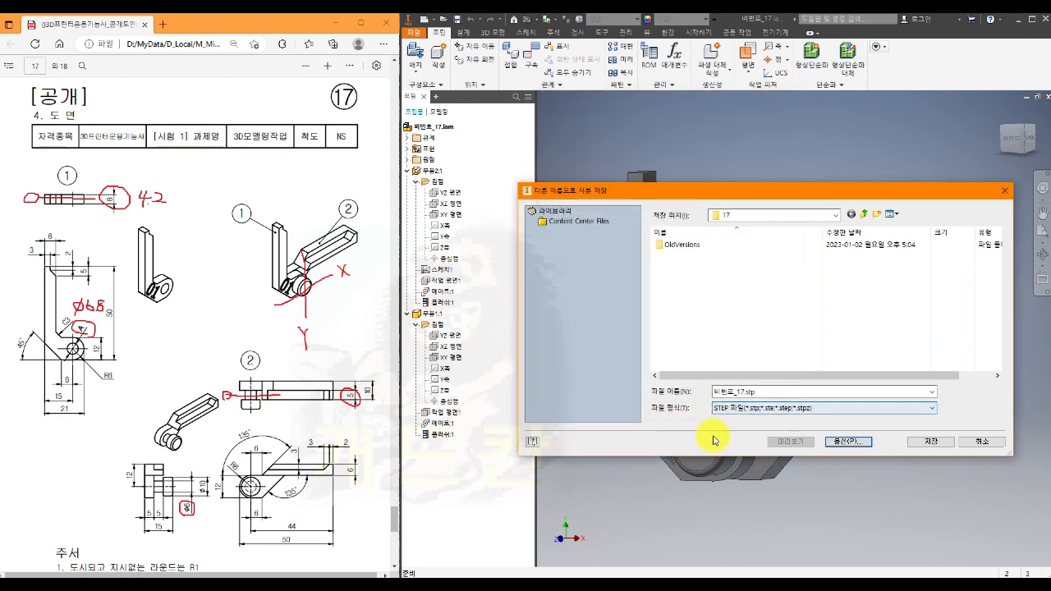
left_click(925, 445)
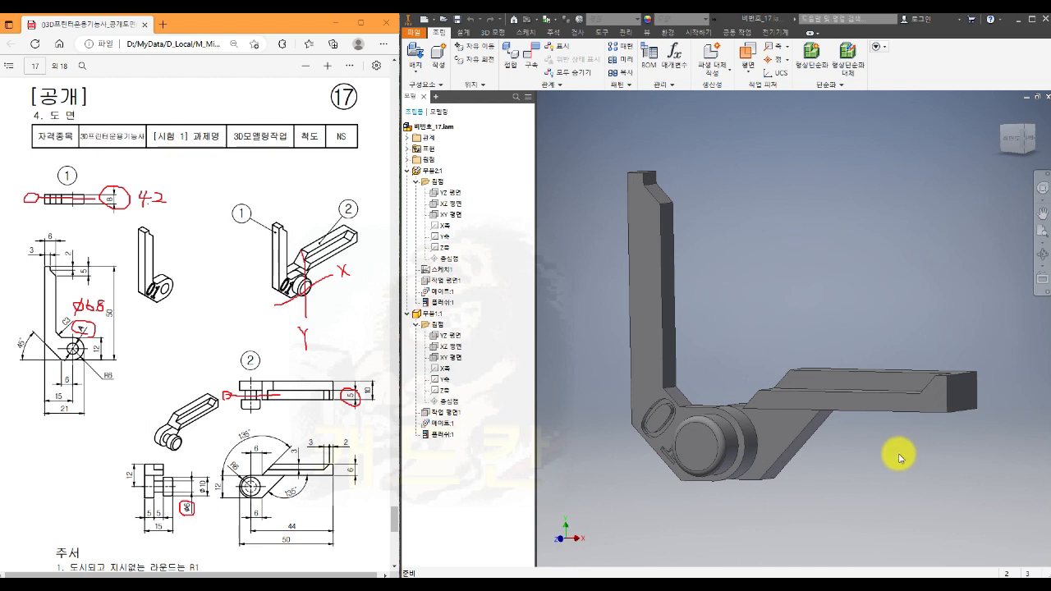
- Examine the assembly from several sides for its print orientation, finishing square to the XZ plane with Z pointing up
scroll(894, 460, "down", 5)
scroll(867, 415, "up", 3)
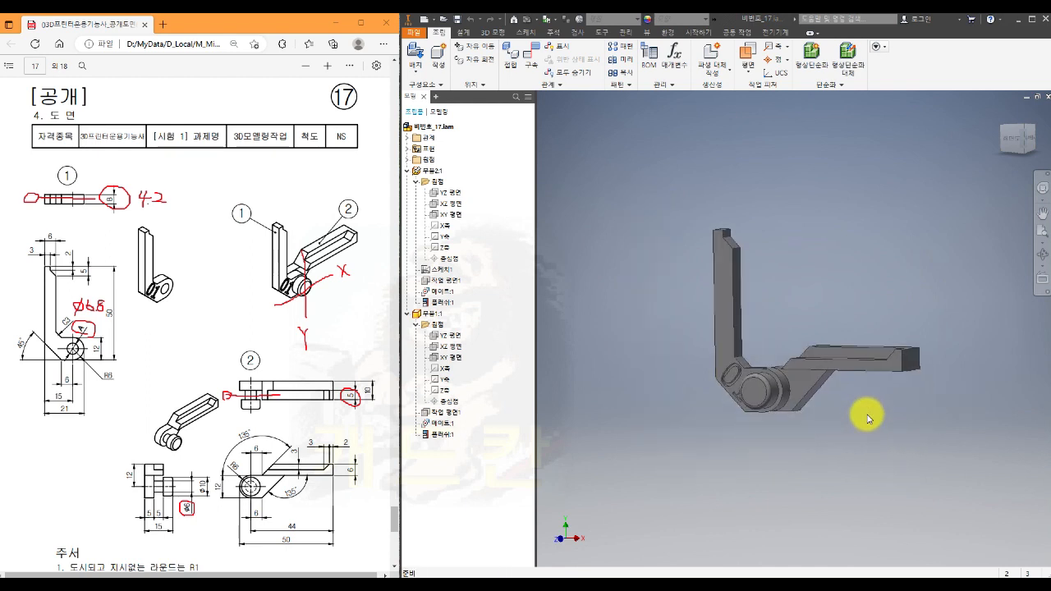
middle_click_drag(873, 427, 898, 416, "shift")
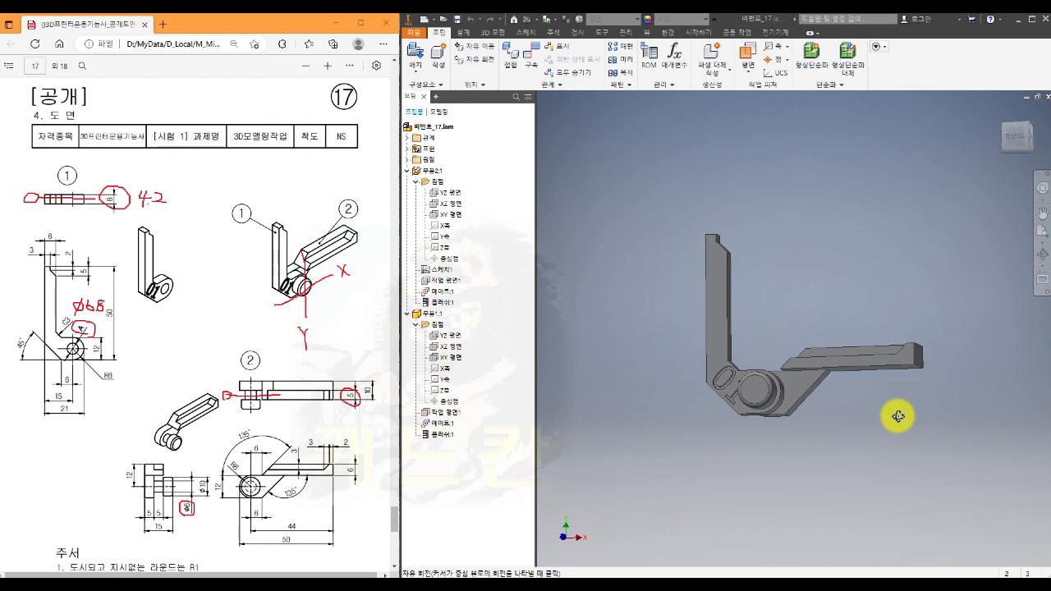
middle_click_drag(898, 417, 904, 348, "shift")
left_click_drag(917, 348, 747, 355)
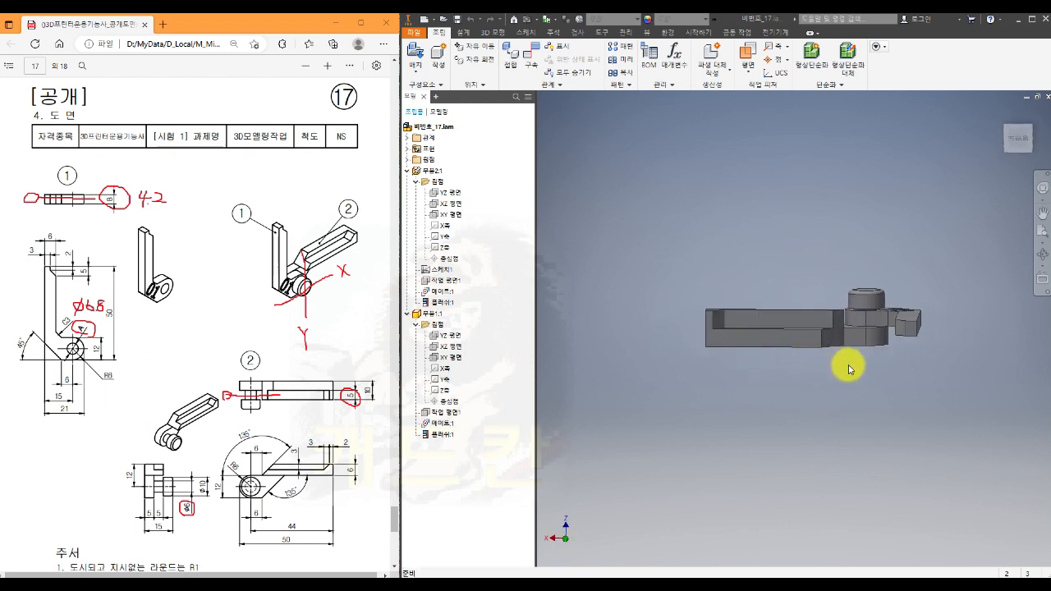
left_click(1016, 138)
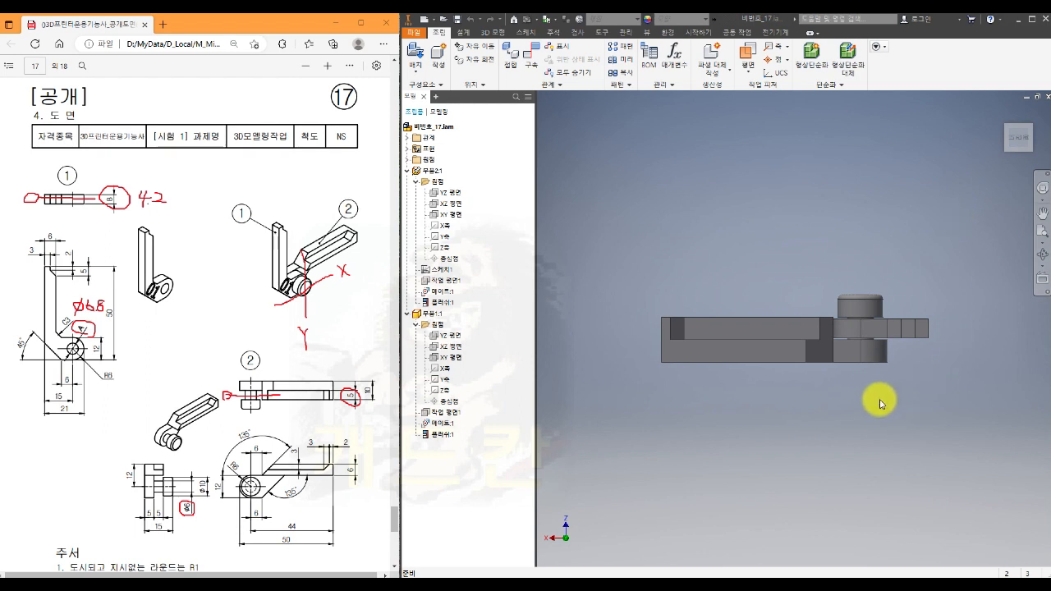
middle_click_drag(919, 392, 892, 389, "shift")
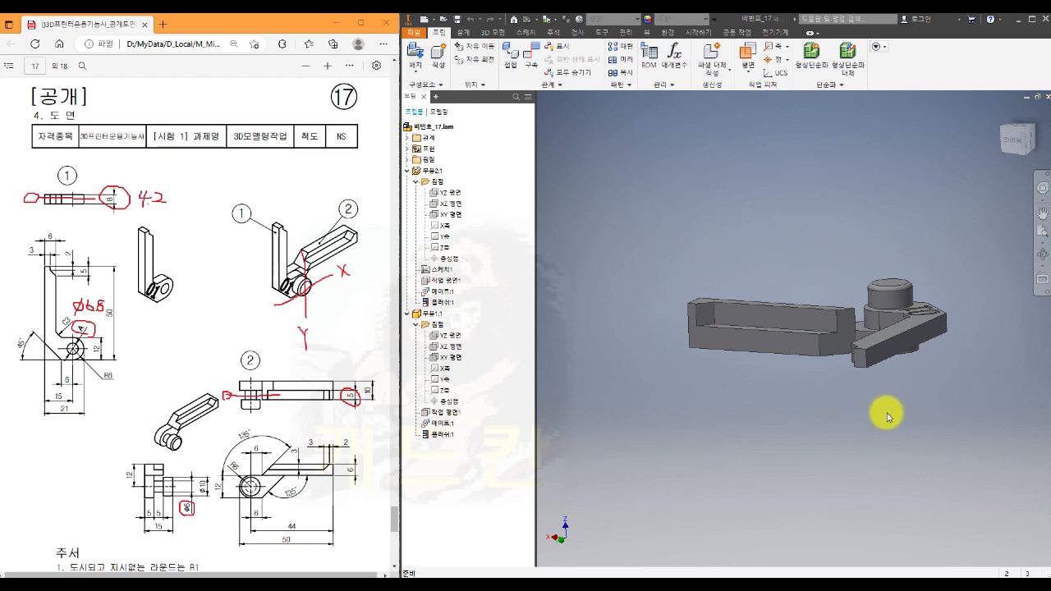
middle_click_drag(884, 413, 879, 378, "shift")
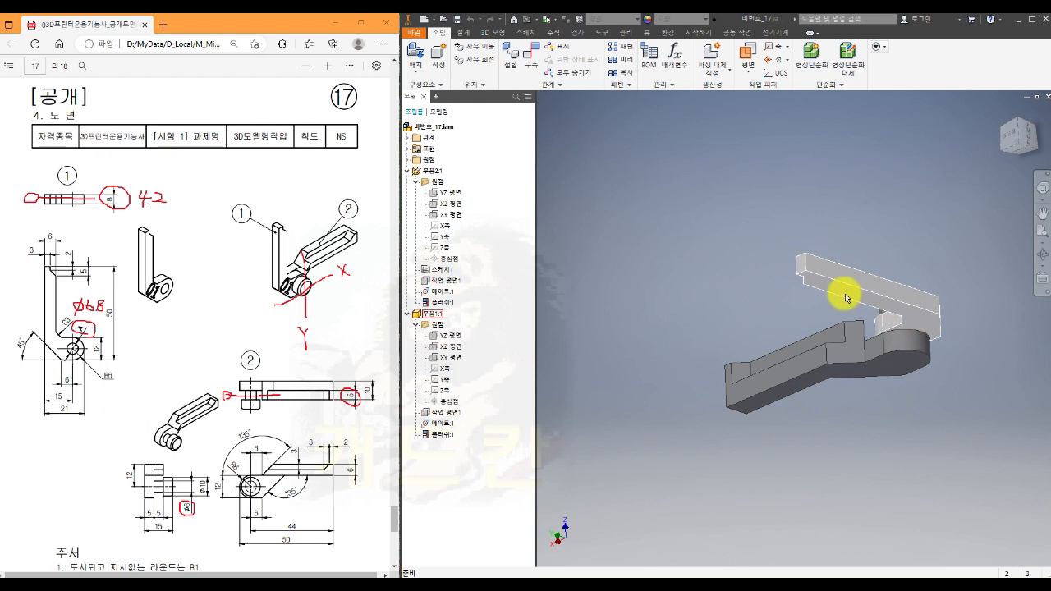
middle_click_drag(855, 433, 891, 445, "shift")
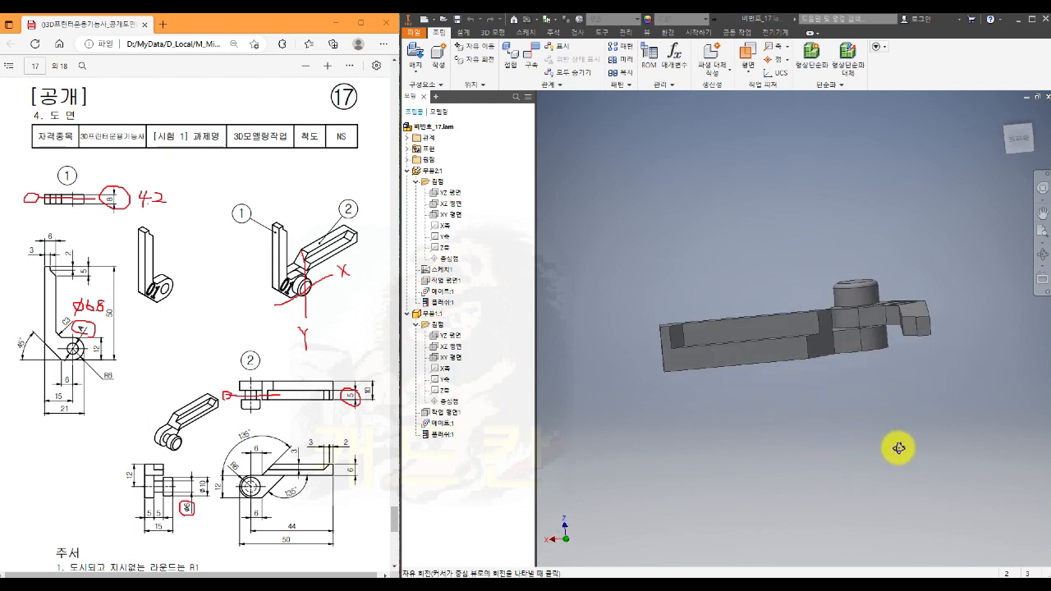
left_click(1020, 149)
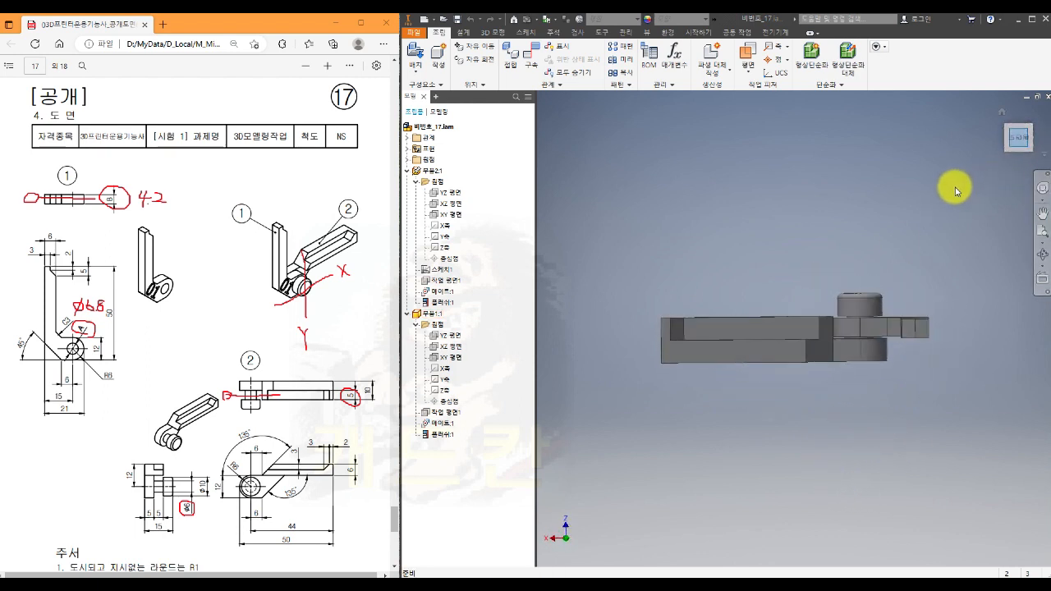
- Save a copy of the assembly as binary STL file 비번호_17.stl in folder 17, with millimetre units and Brep resolution
left_click(412, 31)
mouse_move(436, 153)
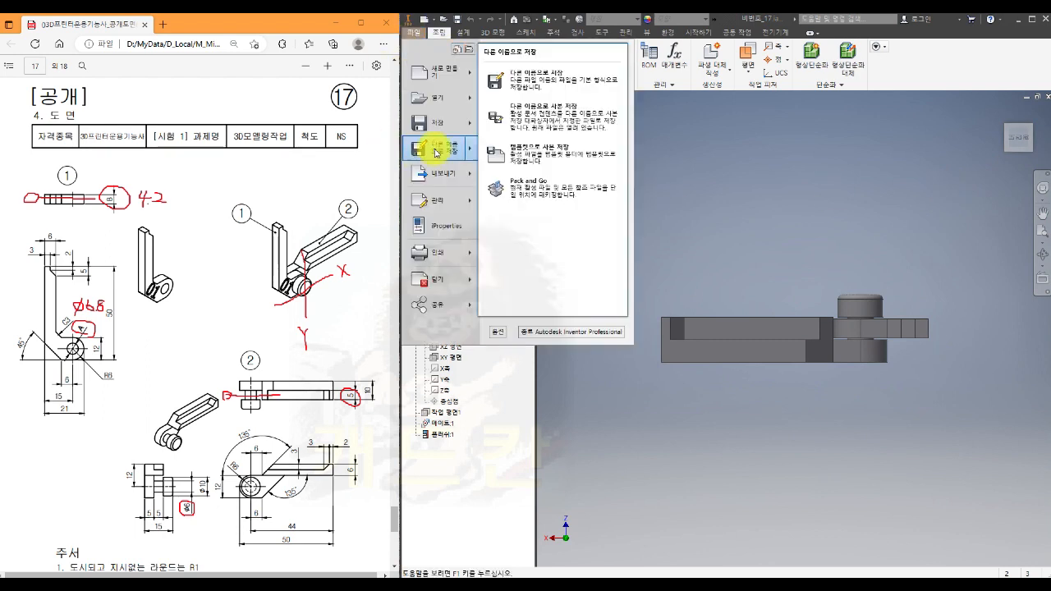
left_click(561, 117)
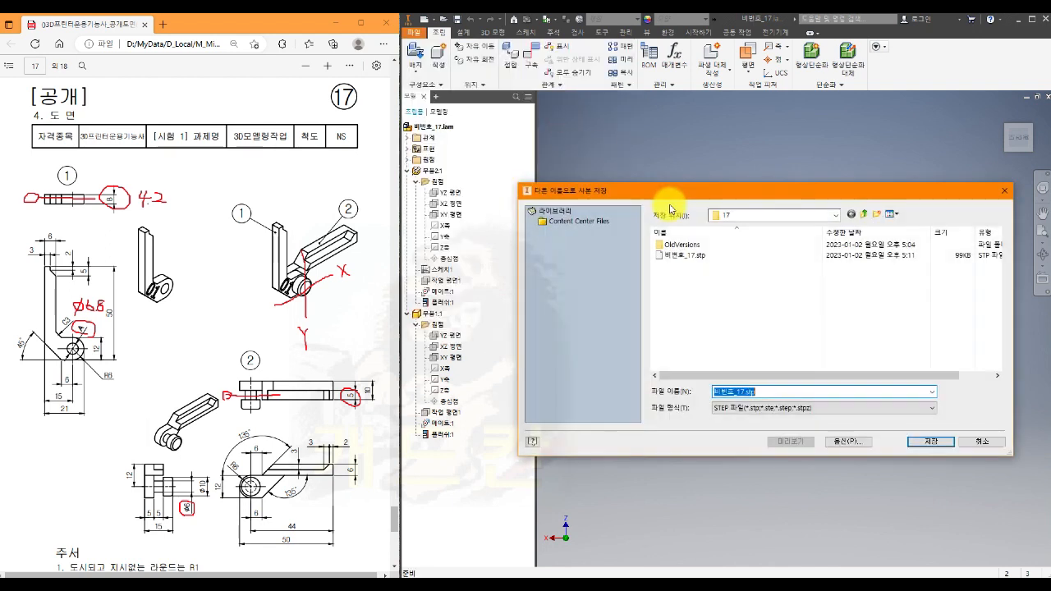
left_click(733, 408)
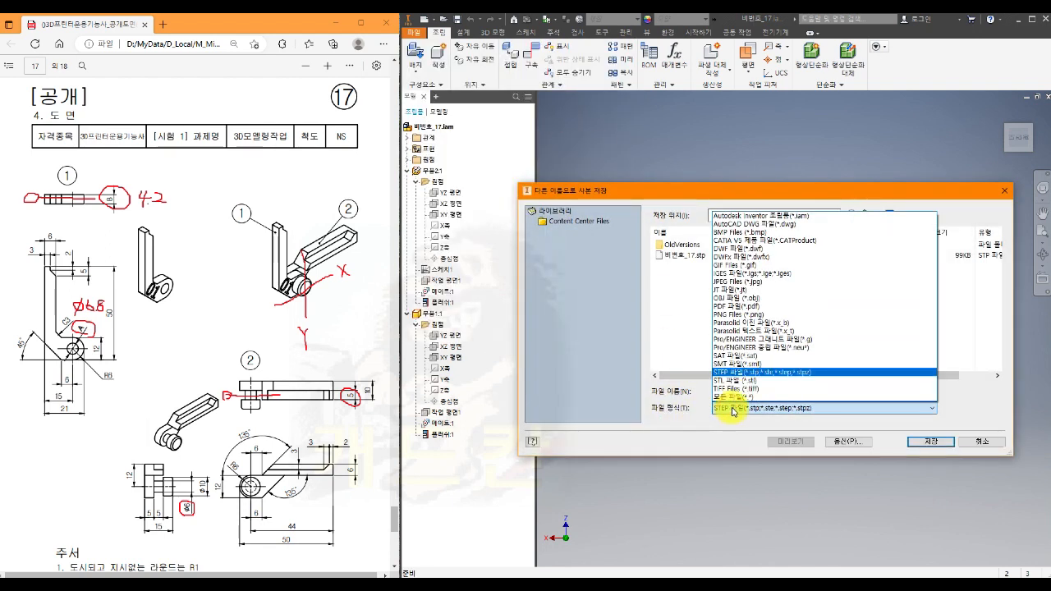
left_click(734, 380)
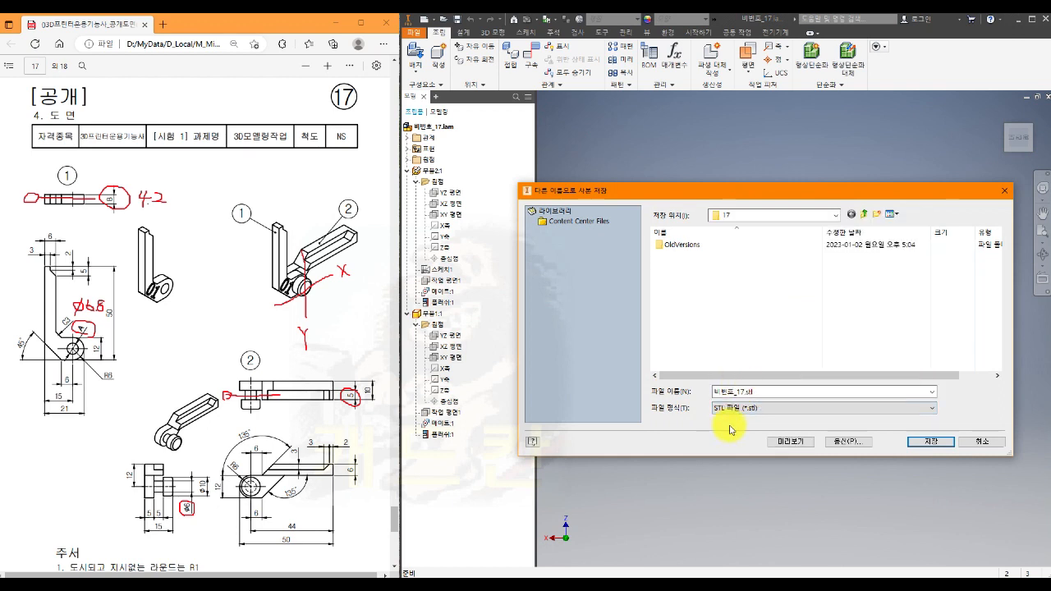
left_click(849, 441)
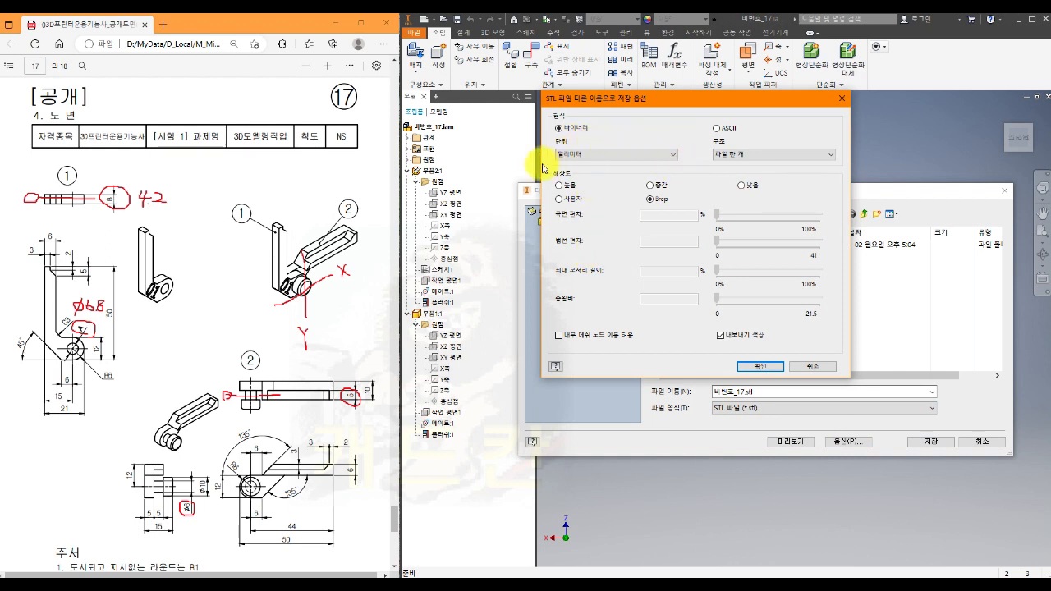
left_click(672, 154)
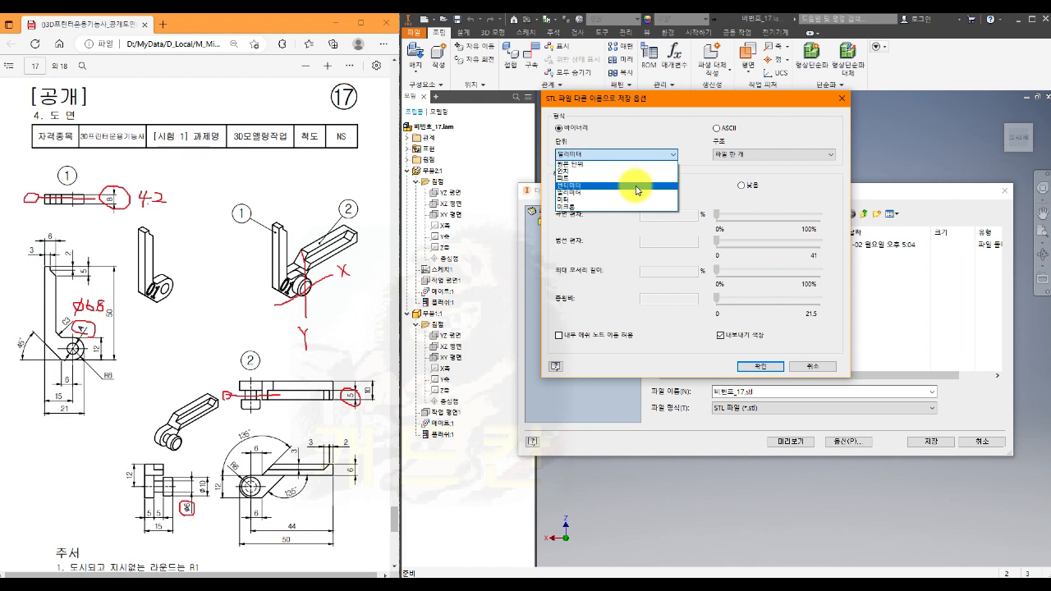
left_click(683, 123)
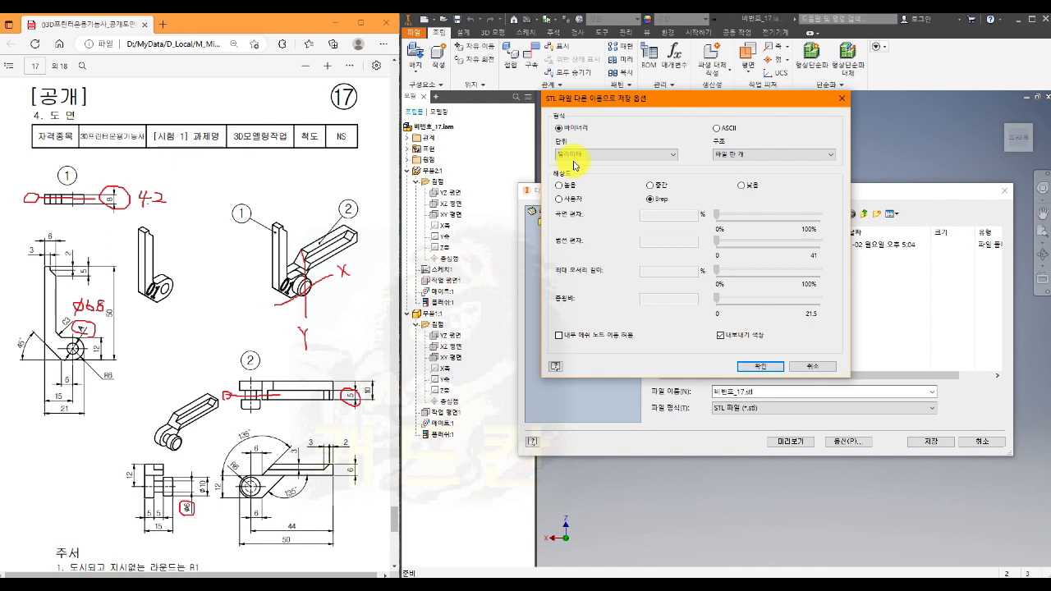
key("Return")
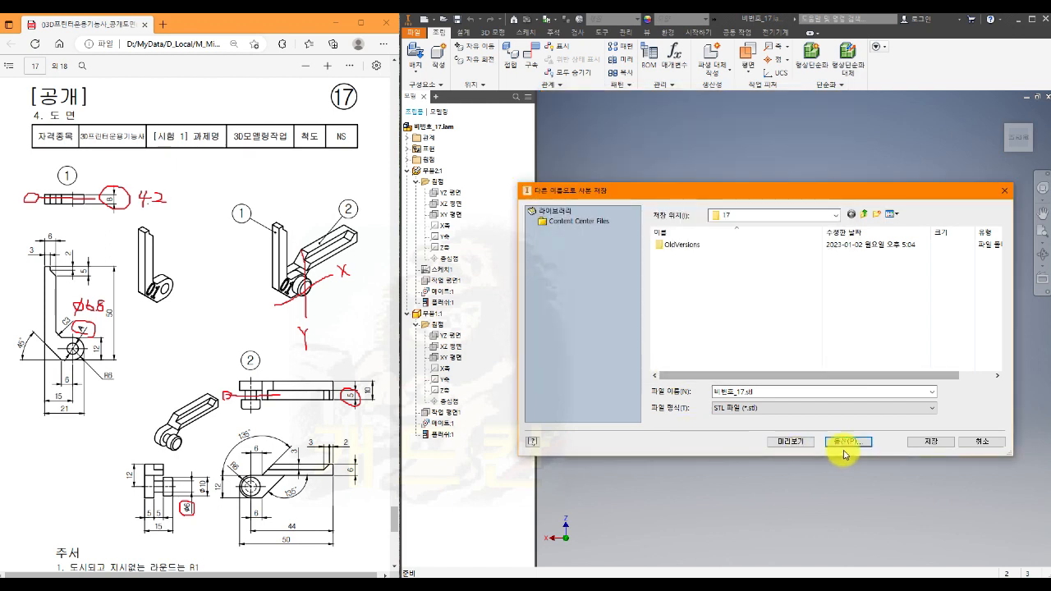
left_click(931, 443)
left_click(932, 443)
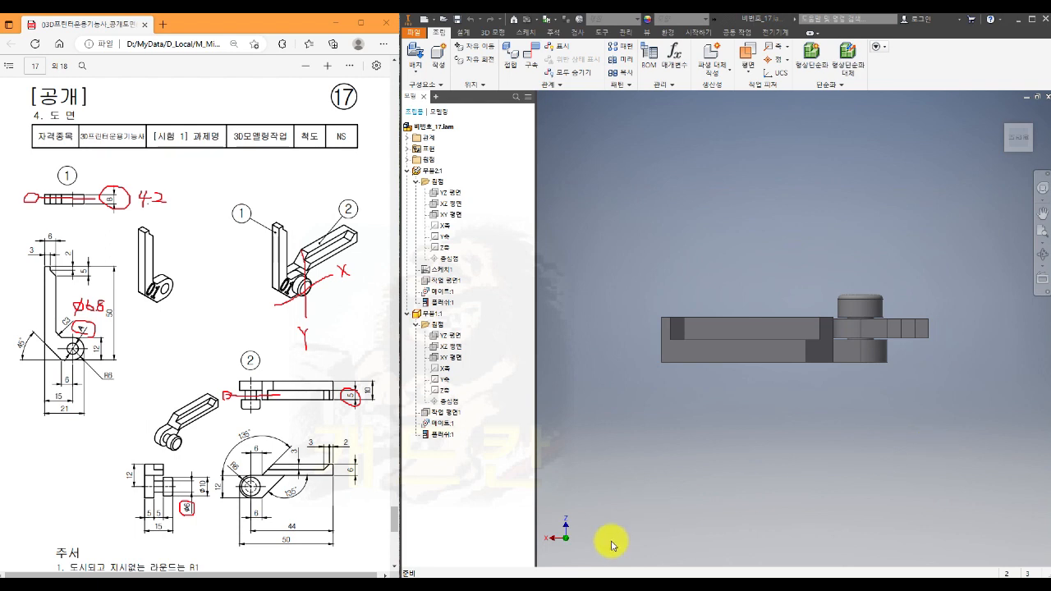
- Switch to the File Explorer window of folder 17 to check the saved part, assembly, STL and STEP files, and close it
mouse_move(442, 585)
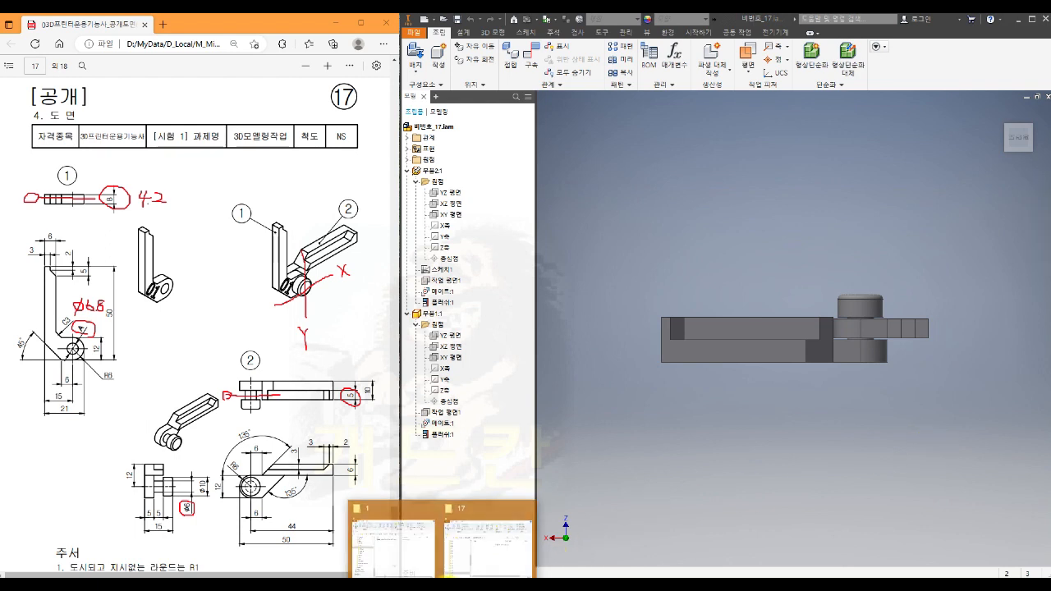
left_click(457, 526)
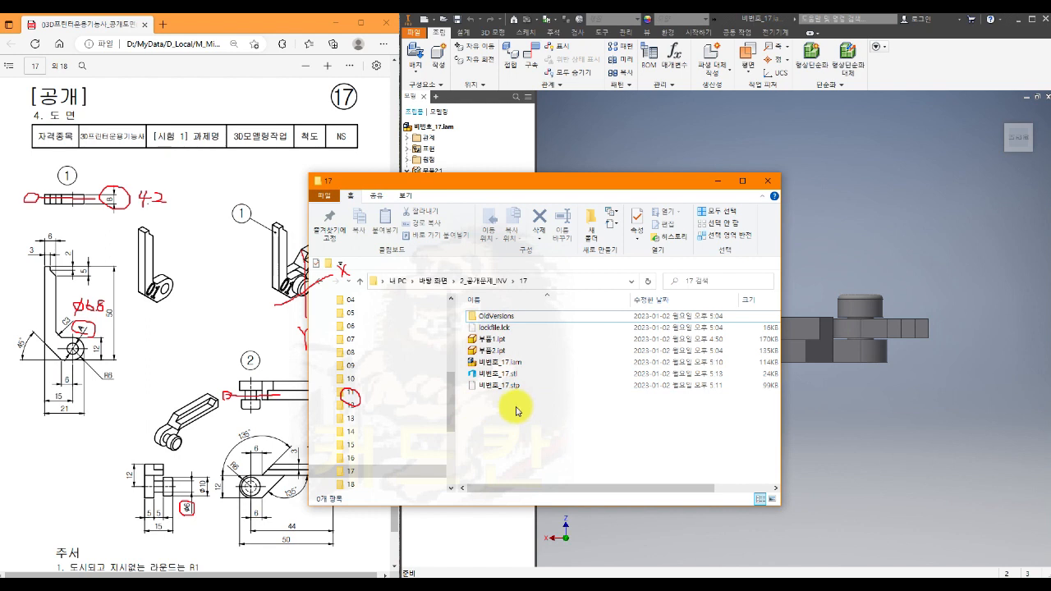
left_click(768, 180)
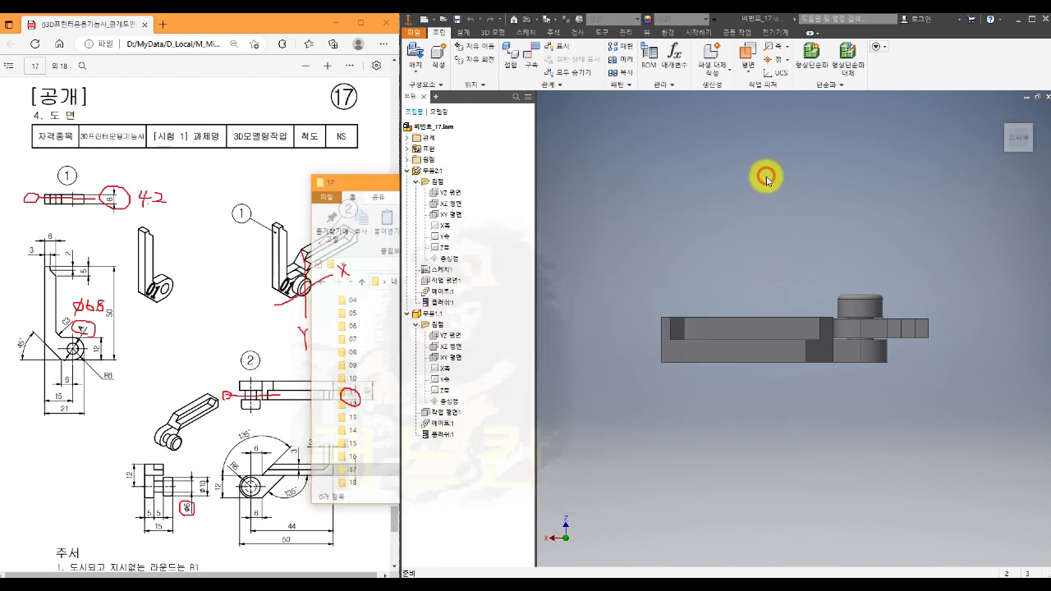